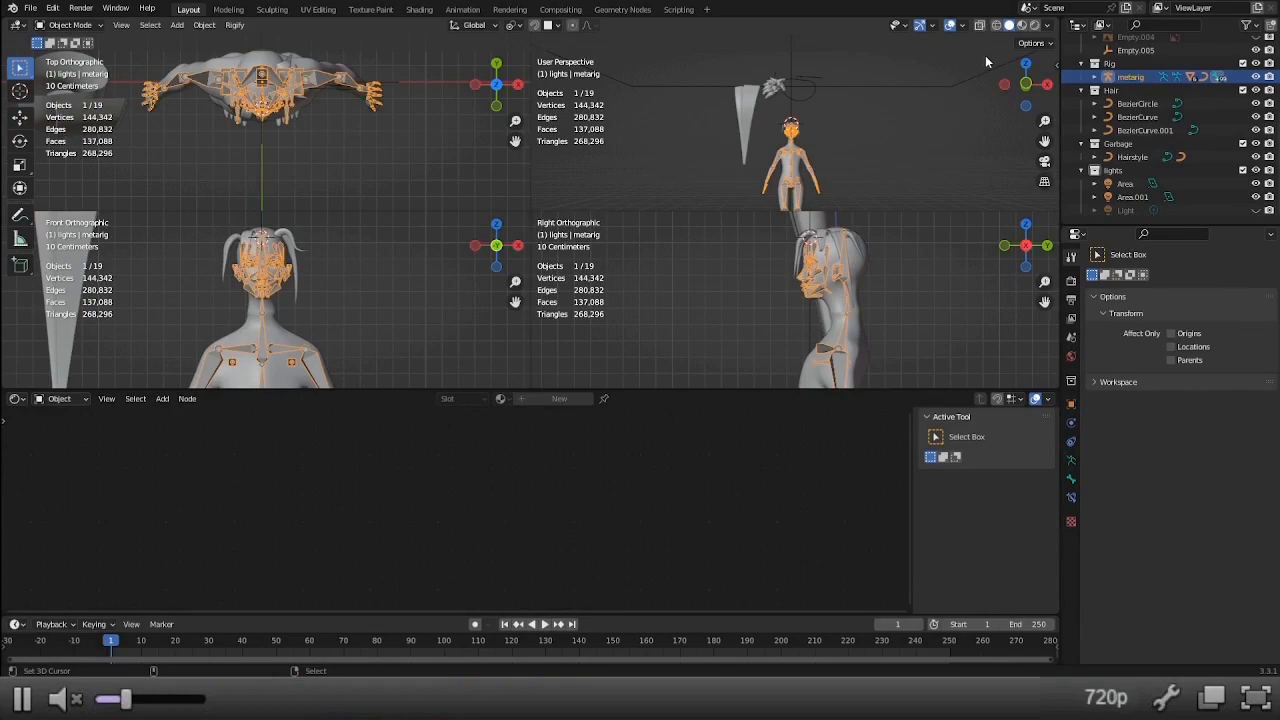
Turn on the Screencast Keys input display for the 3D viewport.
{"action": "key", "text": "n"}
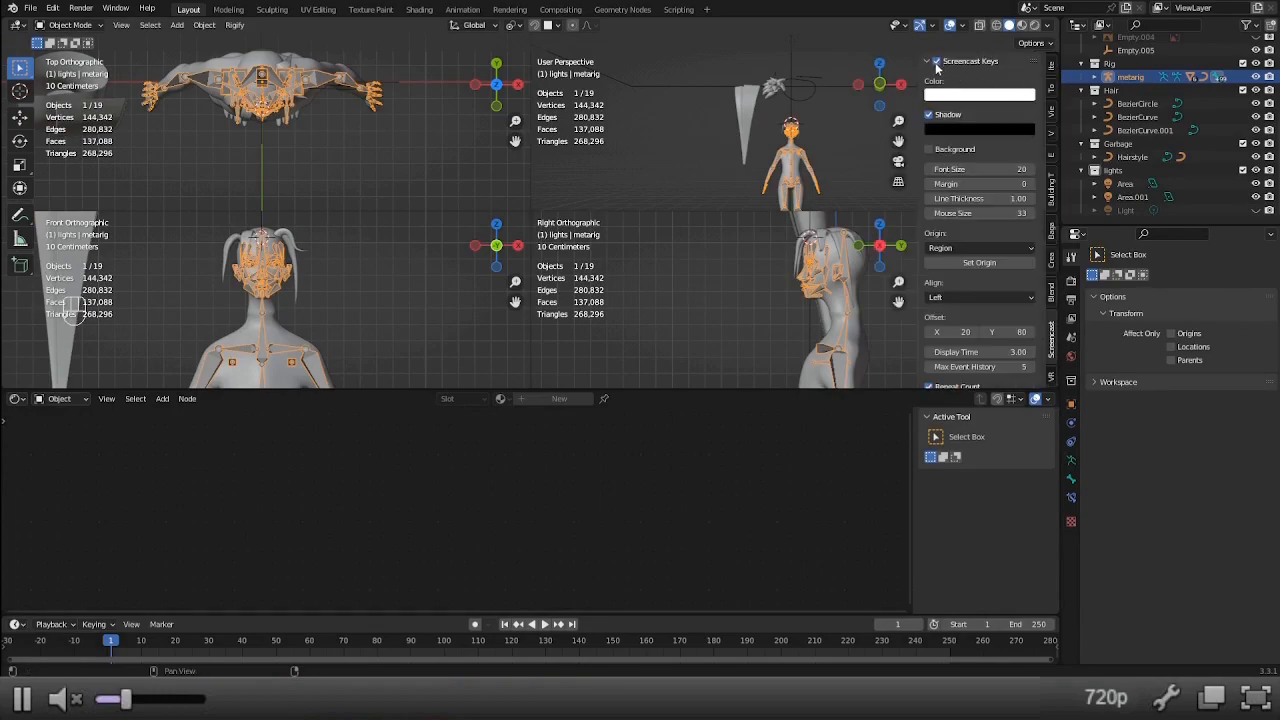
{"action": "key", "text": "n"}
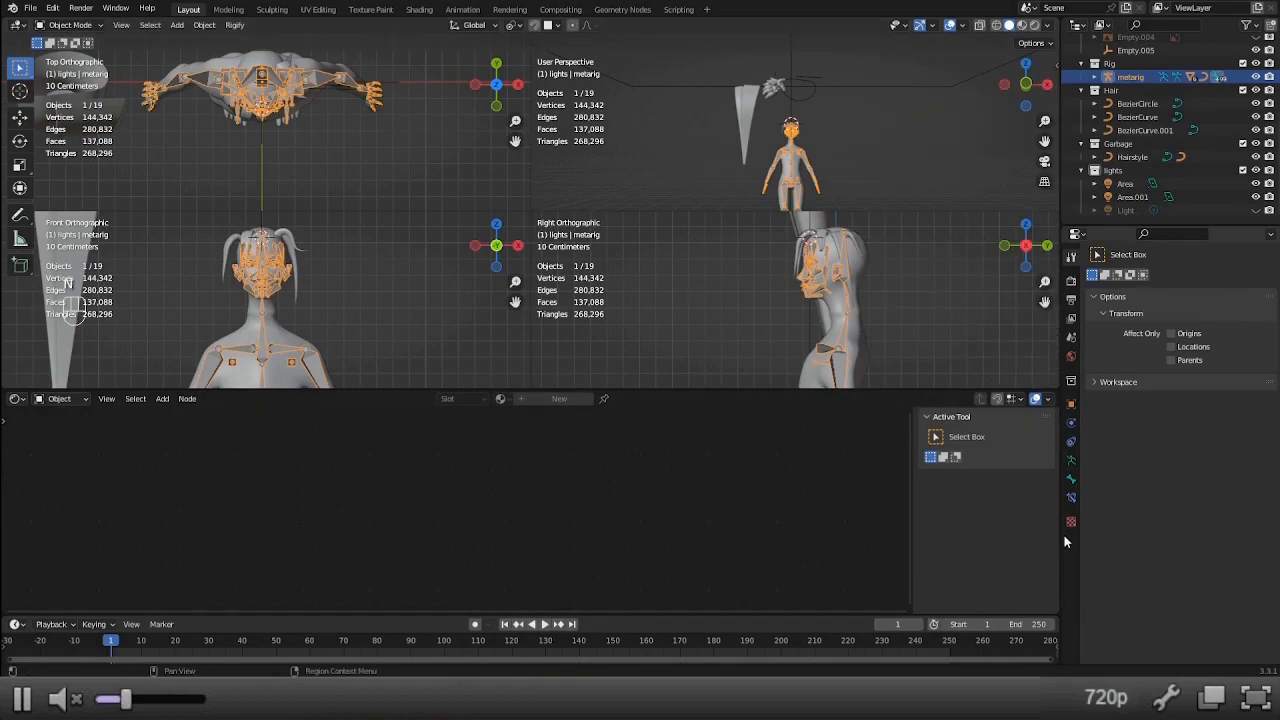
Select the Body mesh, try its Subdivision modifier above Mirror, and restore Subdivision to between Mirror and Armature.
{"action": "right_click", "coordinate": [855, 323]}
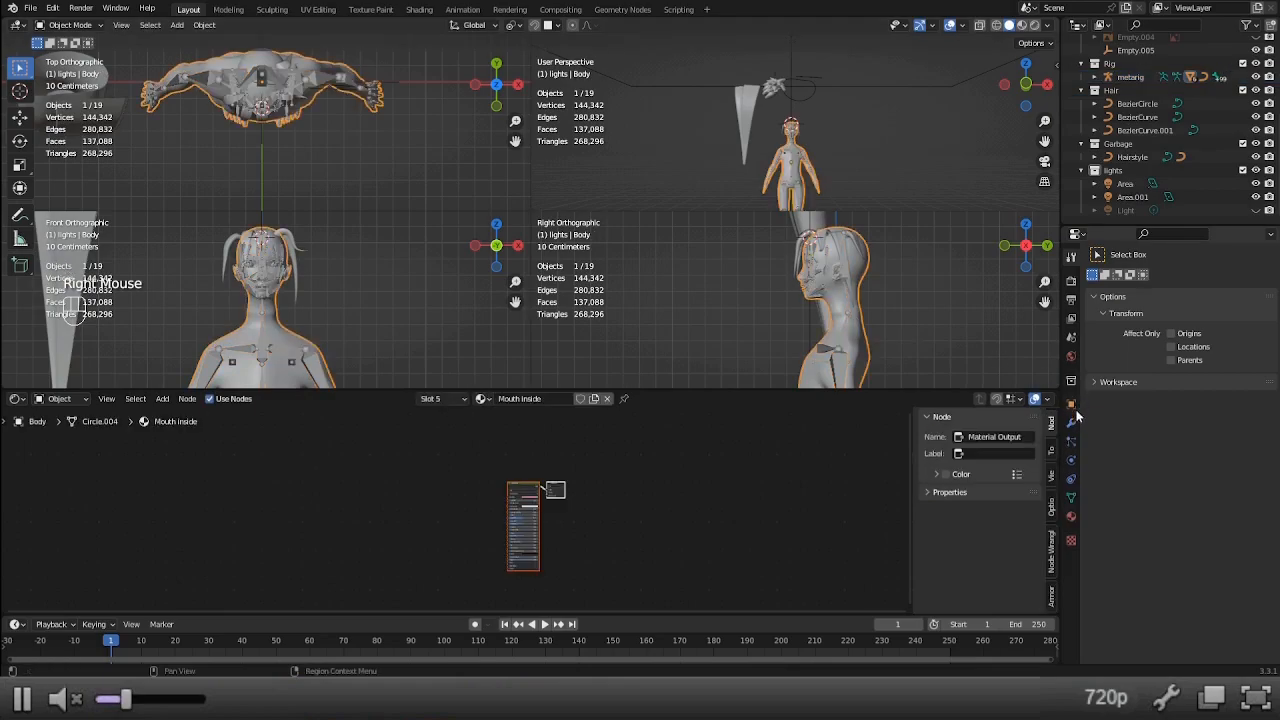
{"action": "left_click", "coordinate": [1073, 424]}
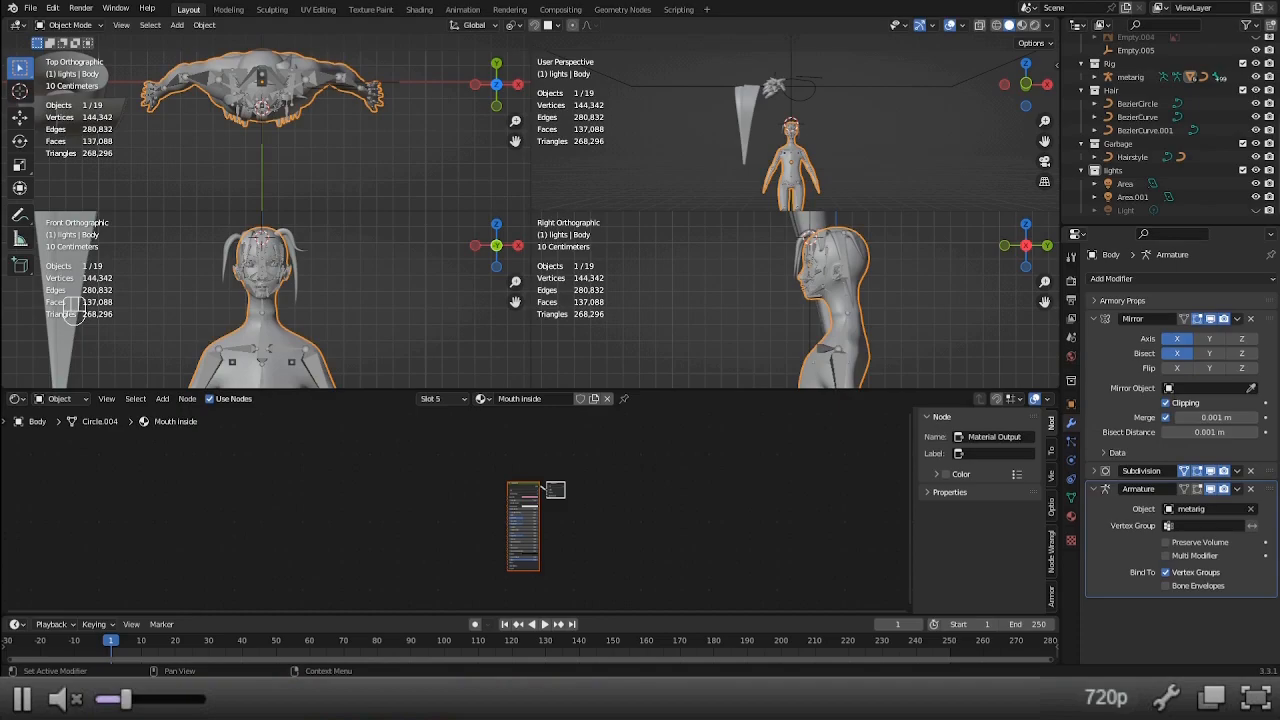
{"action": "left_click_drag", "start_coordinate": [1271, 474], "coordinate": [1271, 320]}
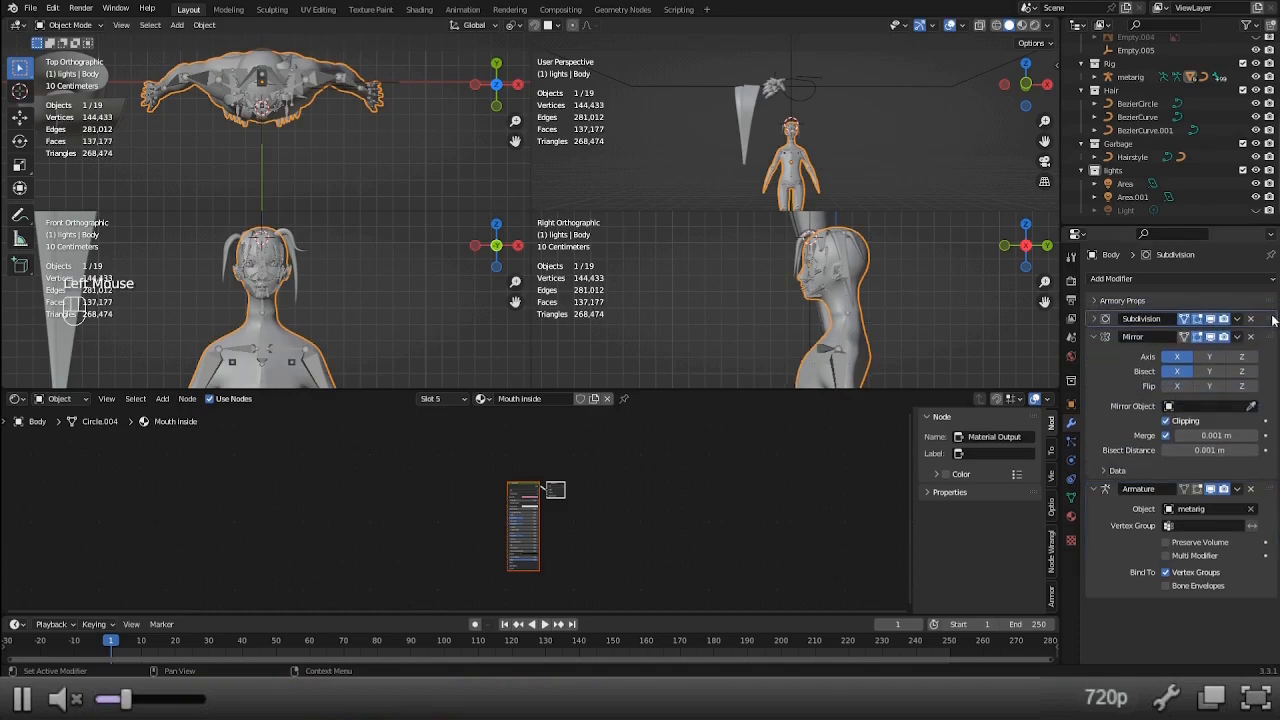
{"action": "left_click_drag", "start_coordinate": [1273, 320], "coordinate": [1258, 471]}
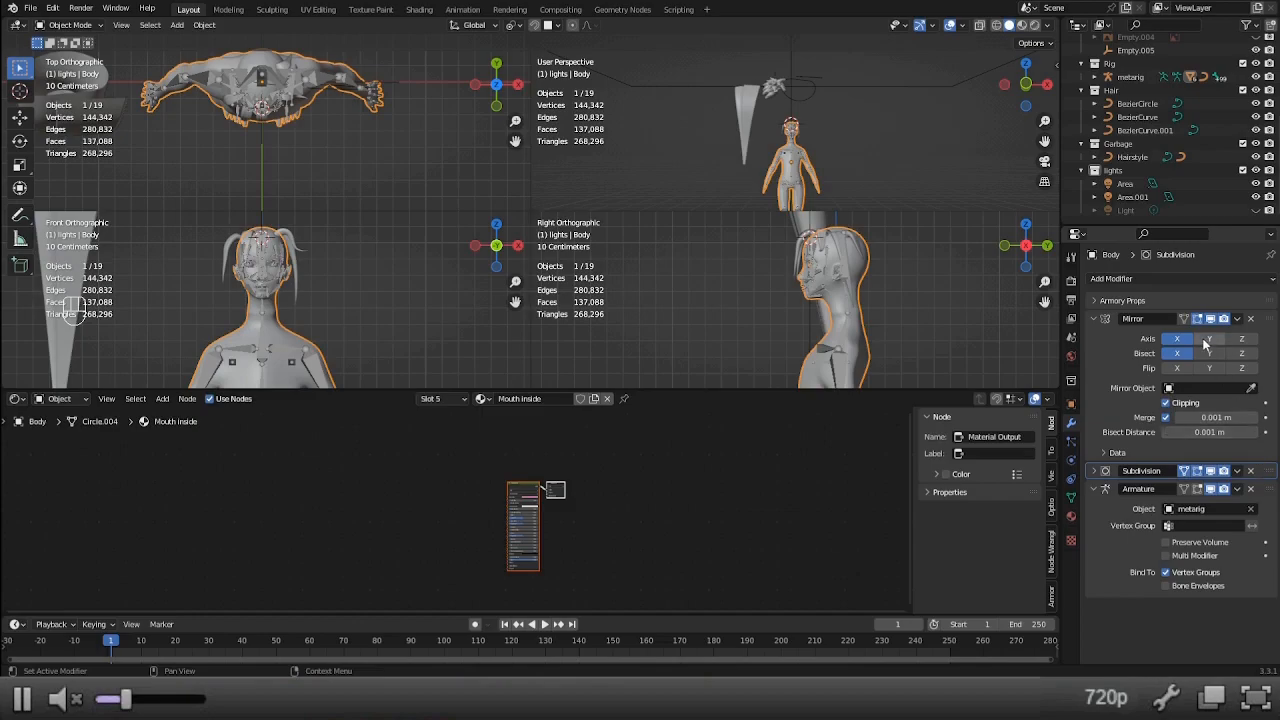
Apply the Body's Mirror modifier and its Subdivision modifier, leaving only the Armature modifier.
{"action": "key", "text": "ctrl"}
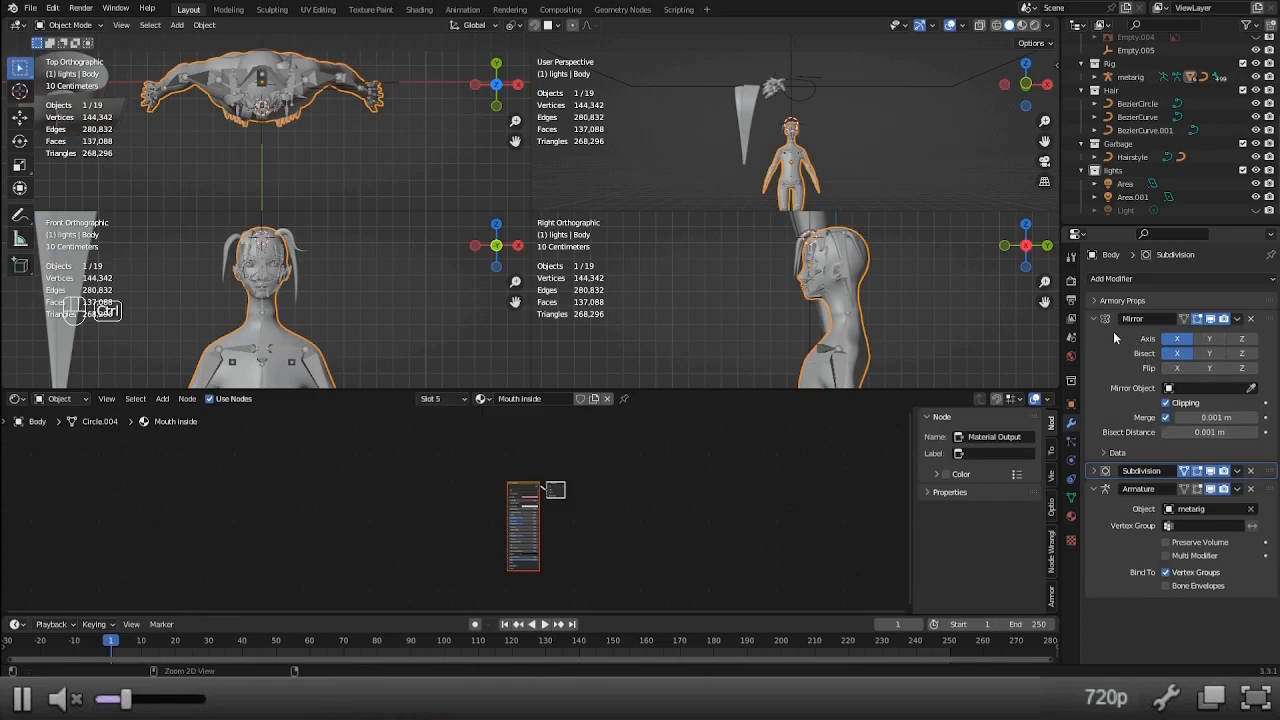
{"action": "key", "text": "ctrl+a"}
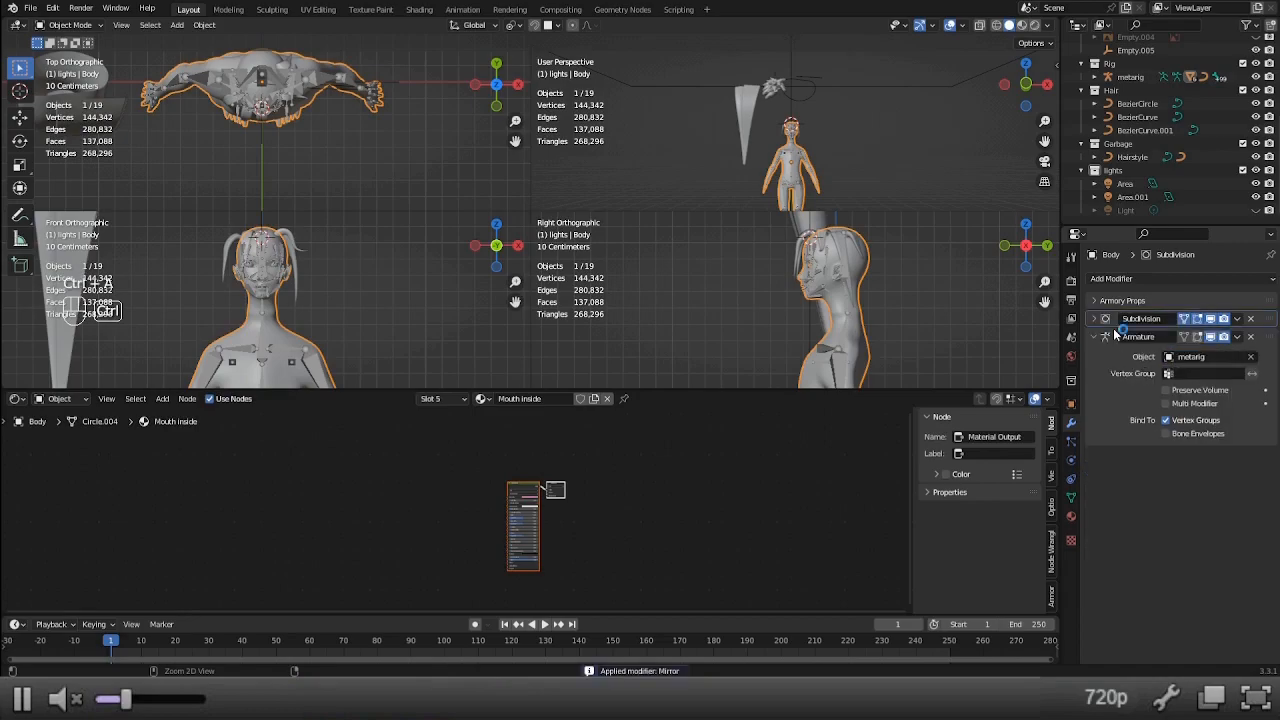
{"action": "key", "text": "ctrl+a"}
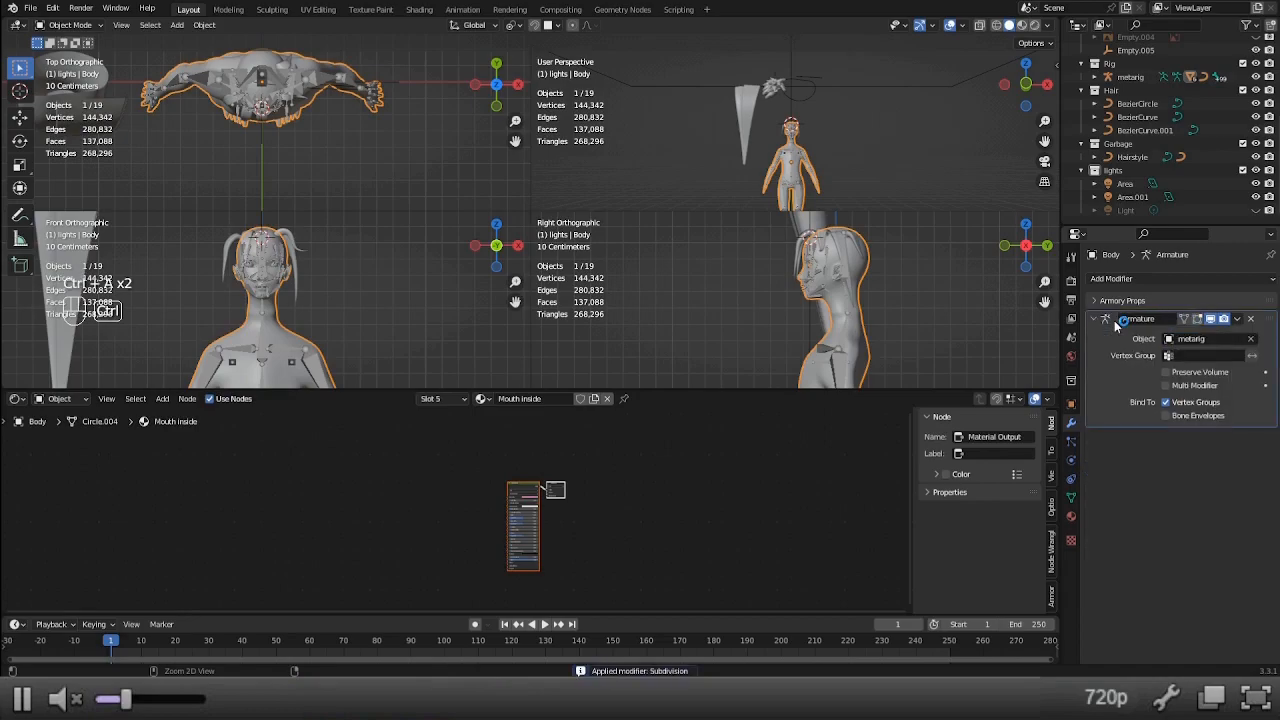
Select the metarig armature and switch it to Pose Mode with the body and arms in view.
{"action": "right_click", "coordinate": [838, 370]}
{"action": "key", "text": "ctrl+Tab"}
{"action": "scroll", "coordinate": [740, 300], "scroll_direction": "down", "scroll_amount": 3}
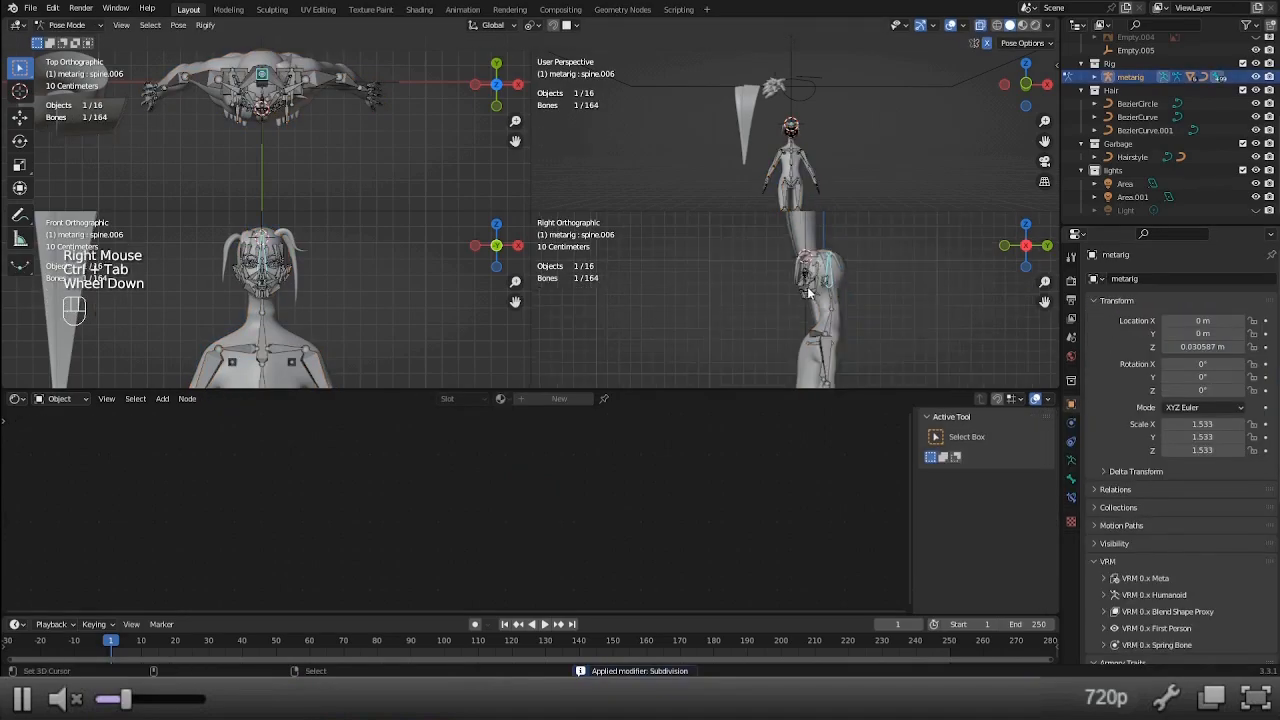
{"action": "middle_click", "coordinate": [726, 323]}
{"action": "middle_click", "coordinate": [818, 338]}
{"action": "scroll", "coordinate": [820, 140], "scroll_direction": "down", "scroll_amount": 1}
{"action": "scroll", "coordinate": [846, 154], "scroll_direction": "up", "scroll_amount": 1}
{"action": "middle_click_drag", "start_coordinate": [845, 155], "coordinate": [796, 140], "text": "shift"}
{"action": "scroll", "coordinate": [782, 118], "scroll_direction": "up", "scroll_amount": 2}
{"action": "scroll", "coordinate": [731, 116], "scroll_direction": "up", "scroll_amount": 1}
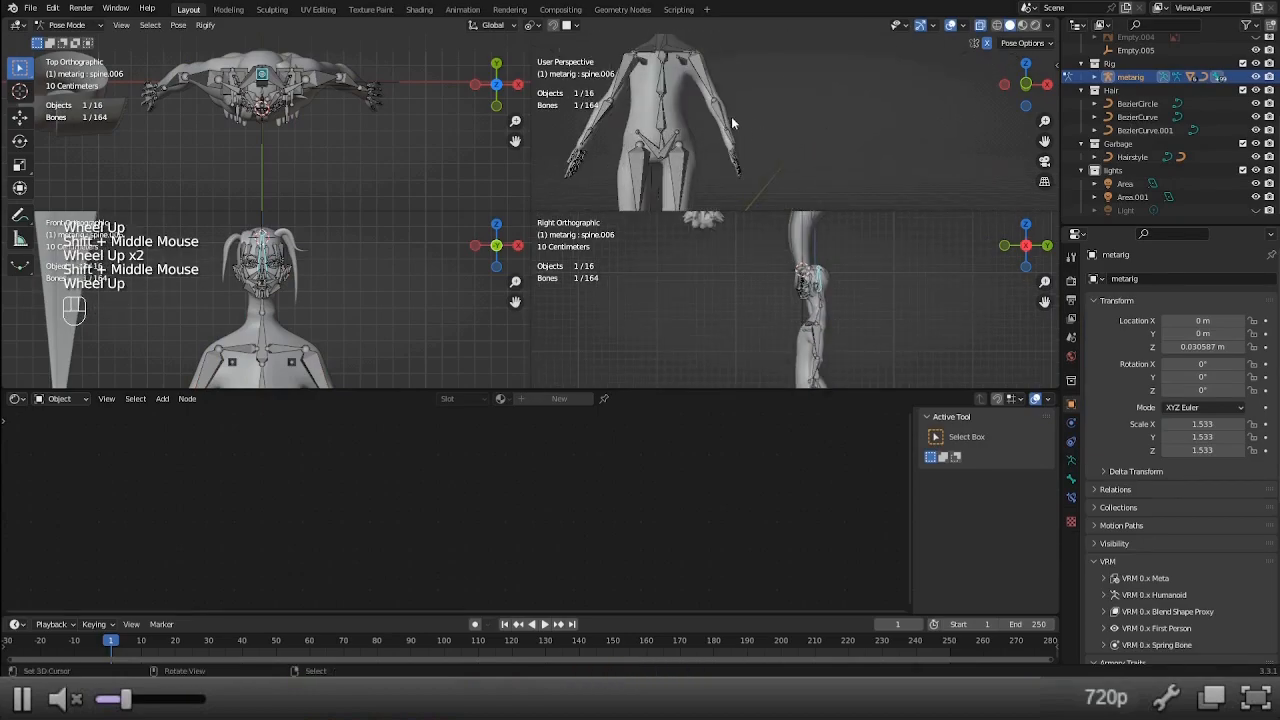
Test a free trackball rotation of the left upper arm bone with X-axis mirroring on, and cancel it.
{"action": "right_click", "coordinate": [712, 82]}
{"action": "scroll", "coordinate": [840, 110], "scroll_direction": "down", "scroll_amount": 2}
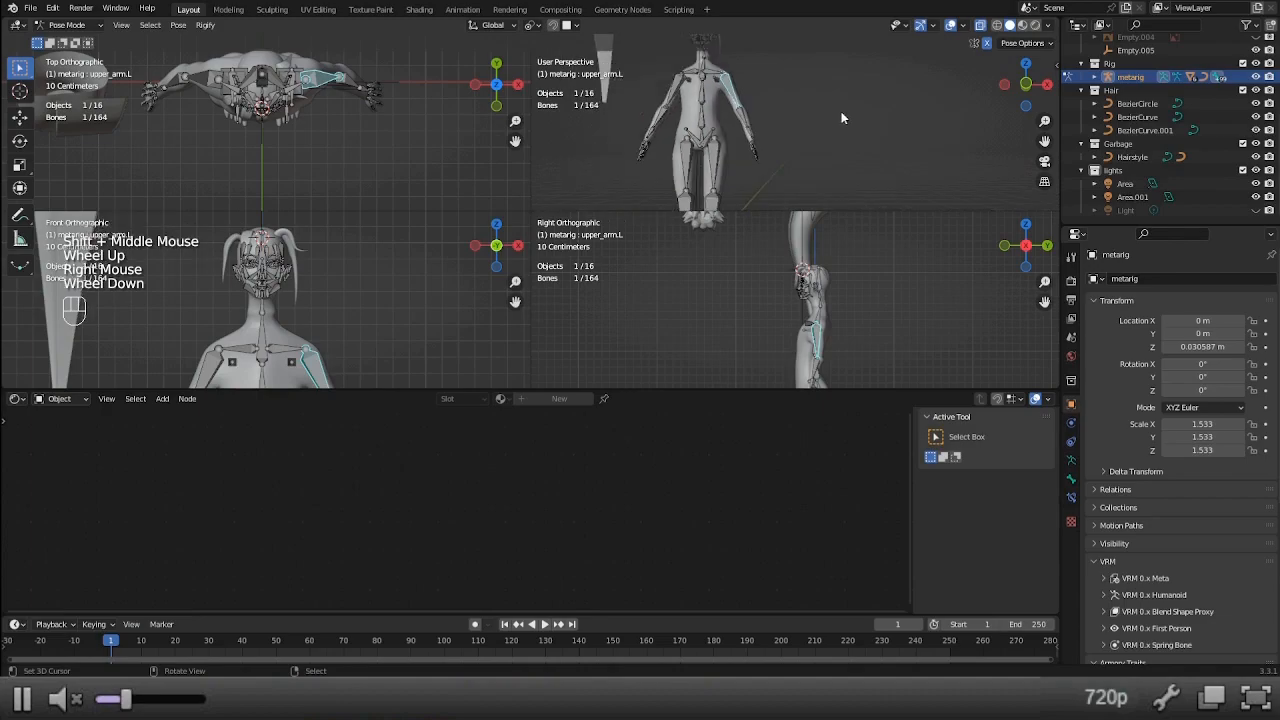
{"action": "key", "text": "r"}
{"action": "key", "text": "r"}
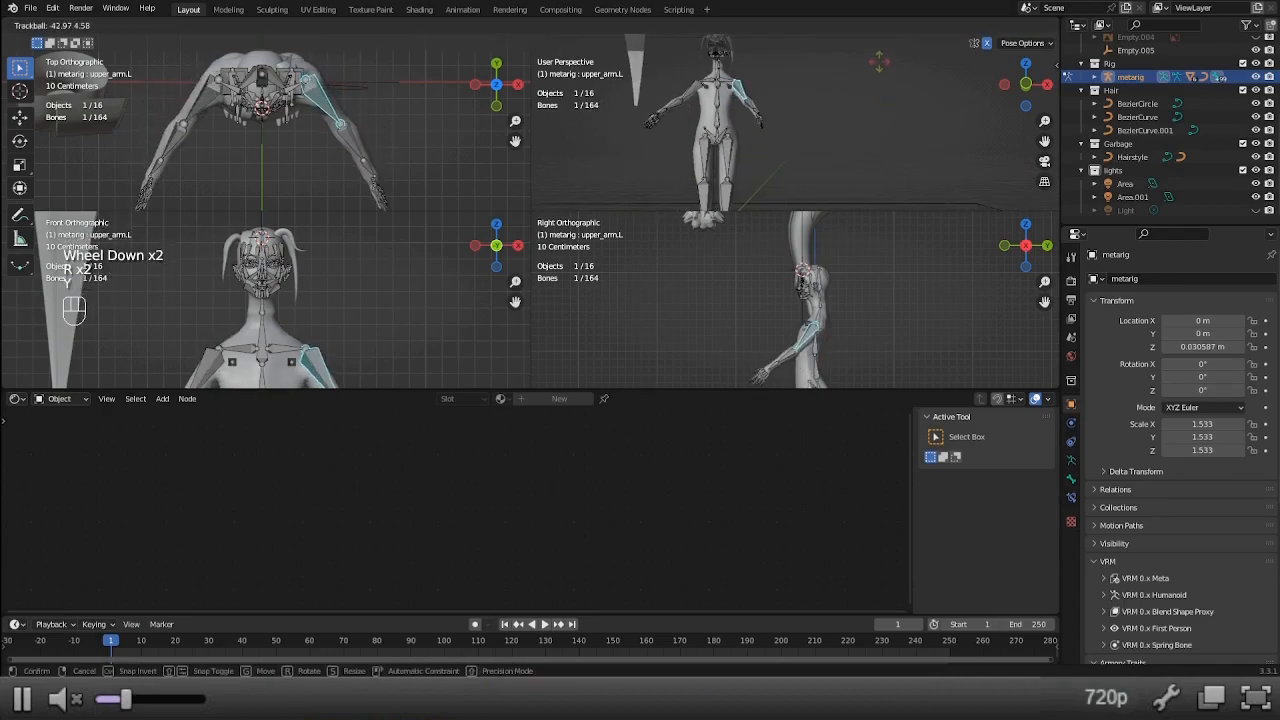
{"action": "right_click", "coordinate": [877, 104]}
Turn off X-axis mirroring for posing and test-rotate the left upper arm bone around global Y.
{"action": "left_click", "coordinate": [983, 42]}
{"action": "key", "text": "r"}
{"action": "key", "text": "y"}
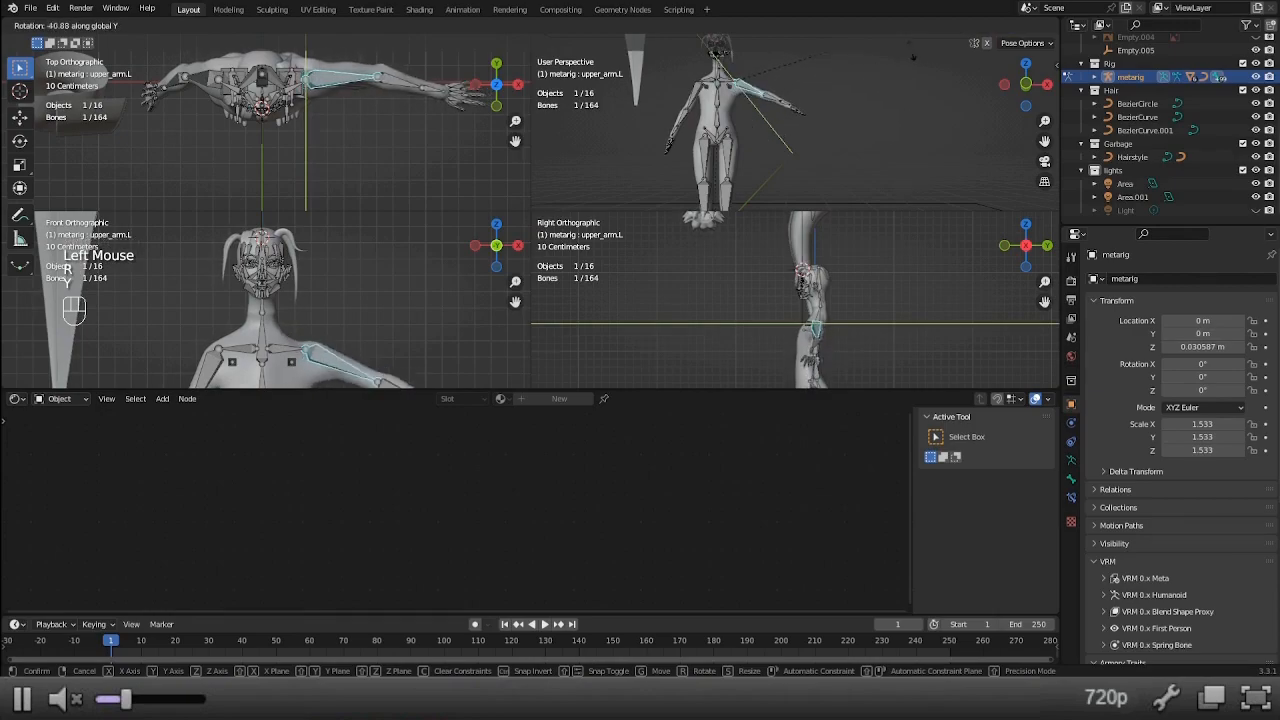
{"action": "right_click", "coordinate": [744, 115]}
Test-rotate the right upper arm bone around global Y and cancel the rotation.
{"action": "right_click", "coordinate": [698, 97]}
{"action": "key", "text": "r"}
{"action": "key", "text": "y"}
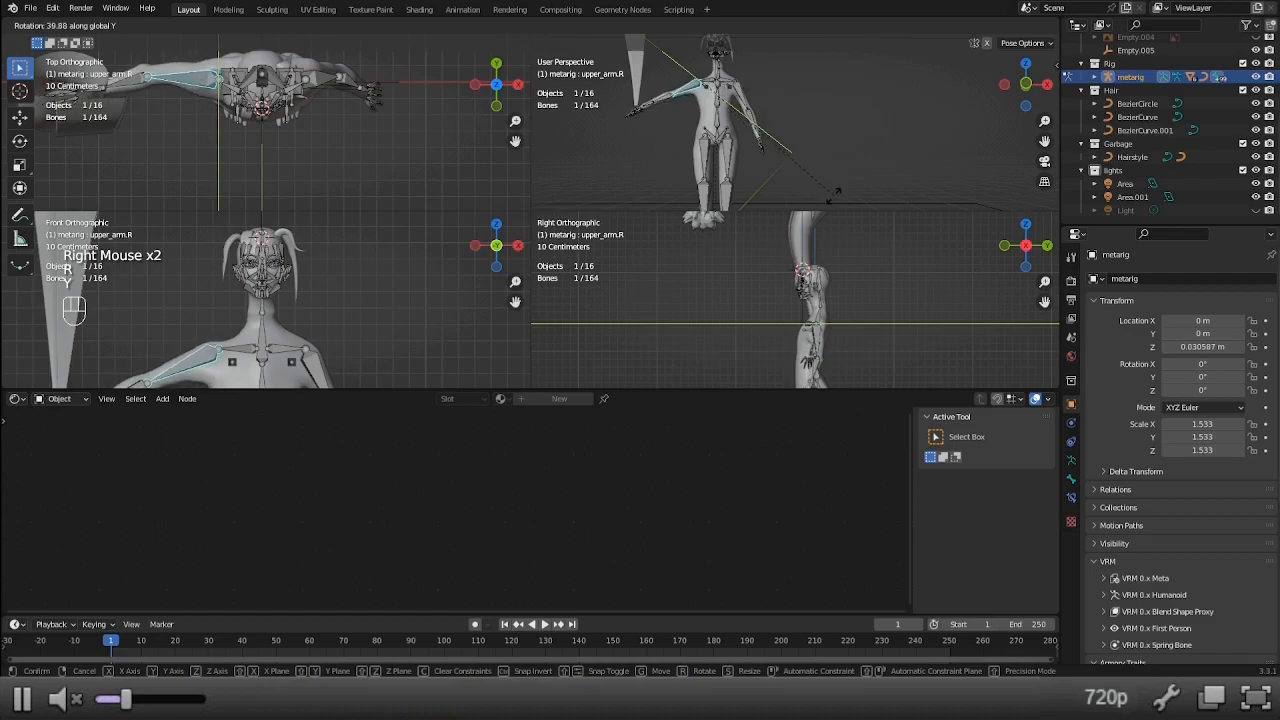
{"action": "right_click", "coordinate": [803, 155]}
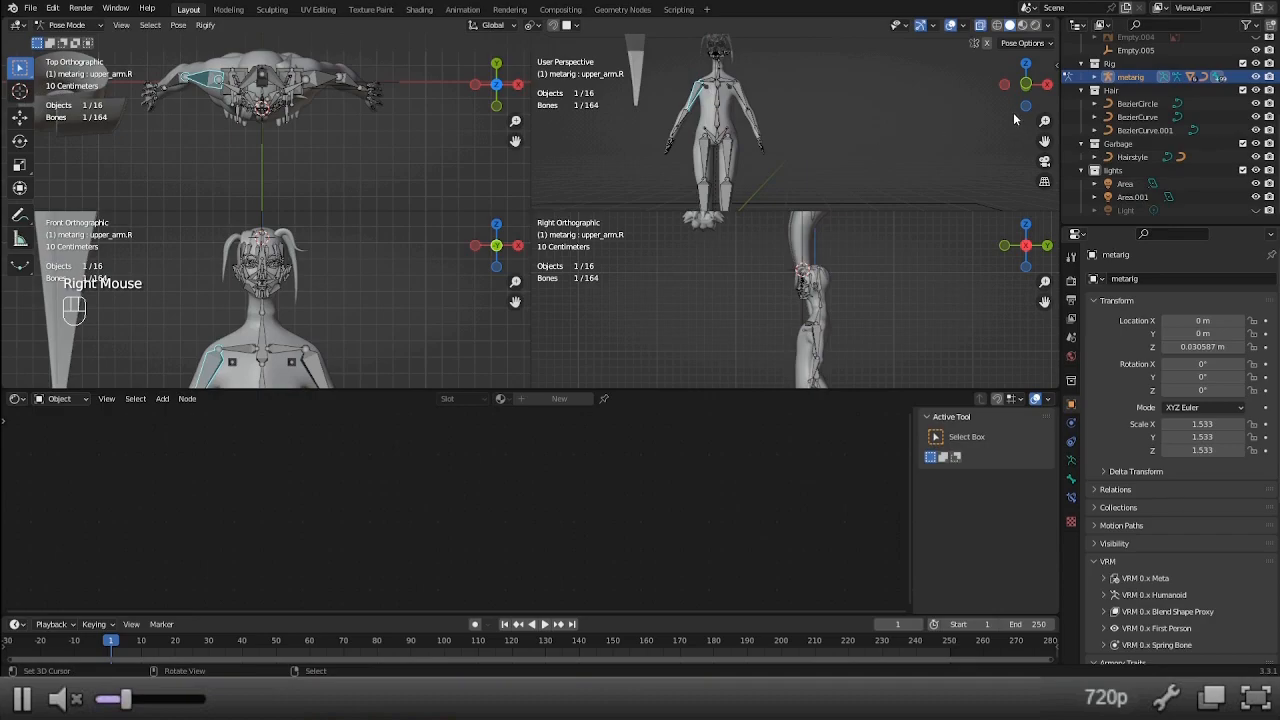
Test-rotate the first bone of the left index finger and cancel the rotation.
{"action": "middle_click_drag", "start_coordinate": [940, 117], "coordinate": [765, 152], "text": "shift"}
{"action": "scroll", "coordinate": [859, 135], "scroll_direction": "up", "scroll_amount": 4}
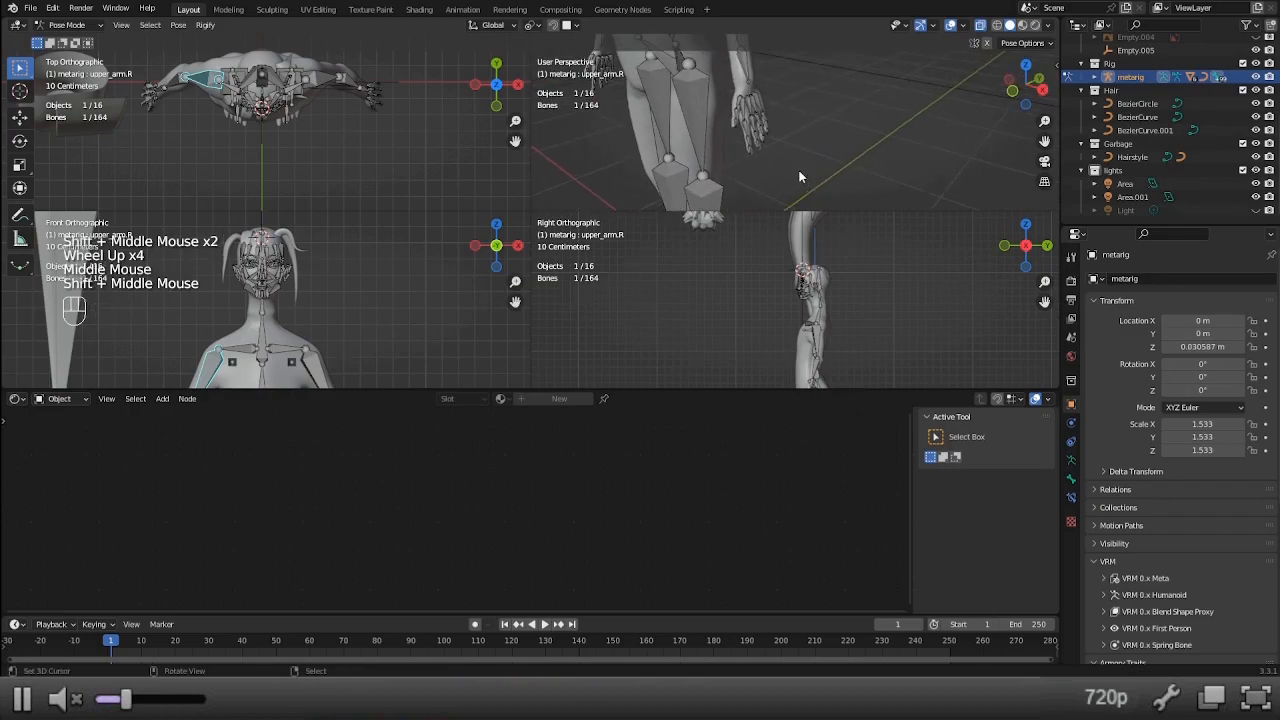
{"action": "right_click", "coordinate": [756, 147]}
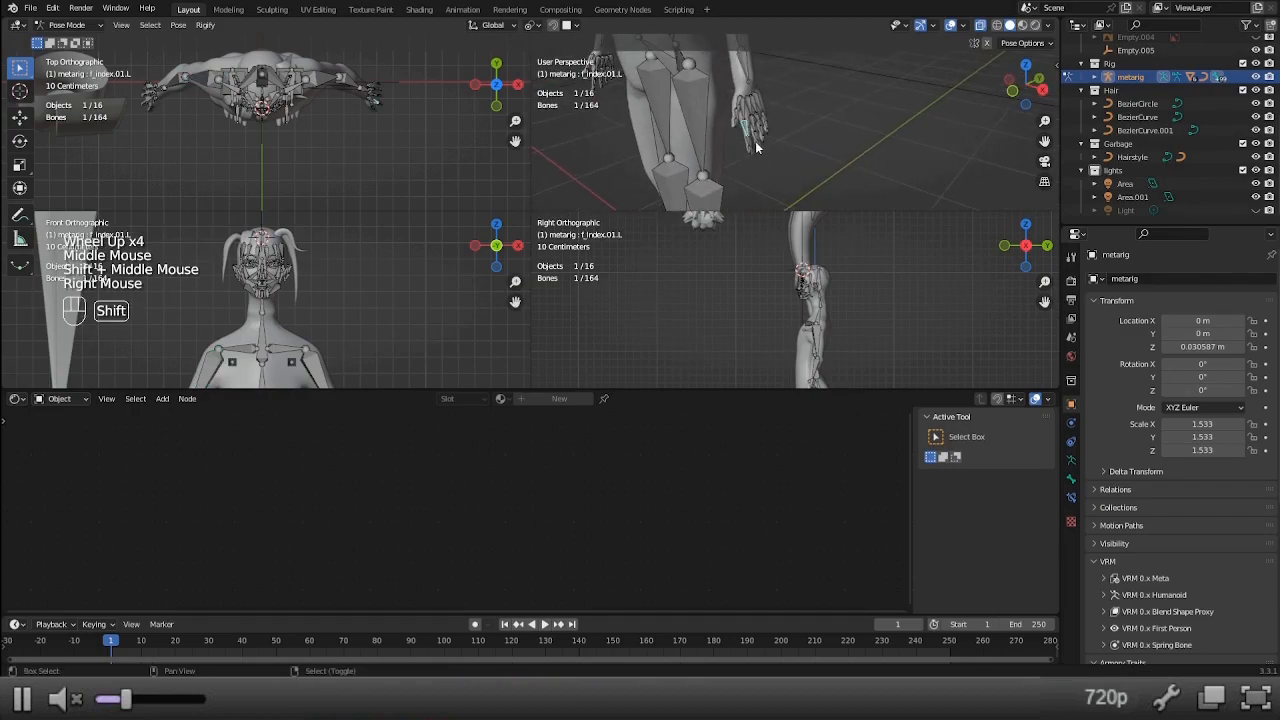
{"action": "key", "text": "r"}
{"action": "key", "text": "y"}
{"action": "right_click", "coordinate": [858, 125]}
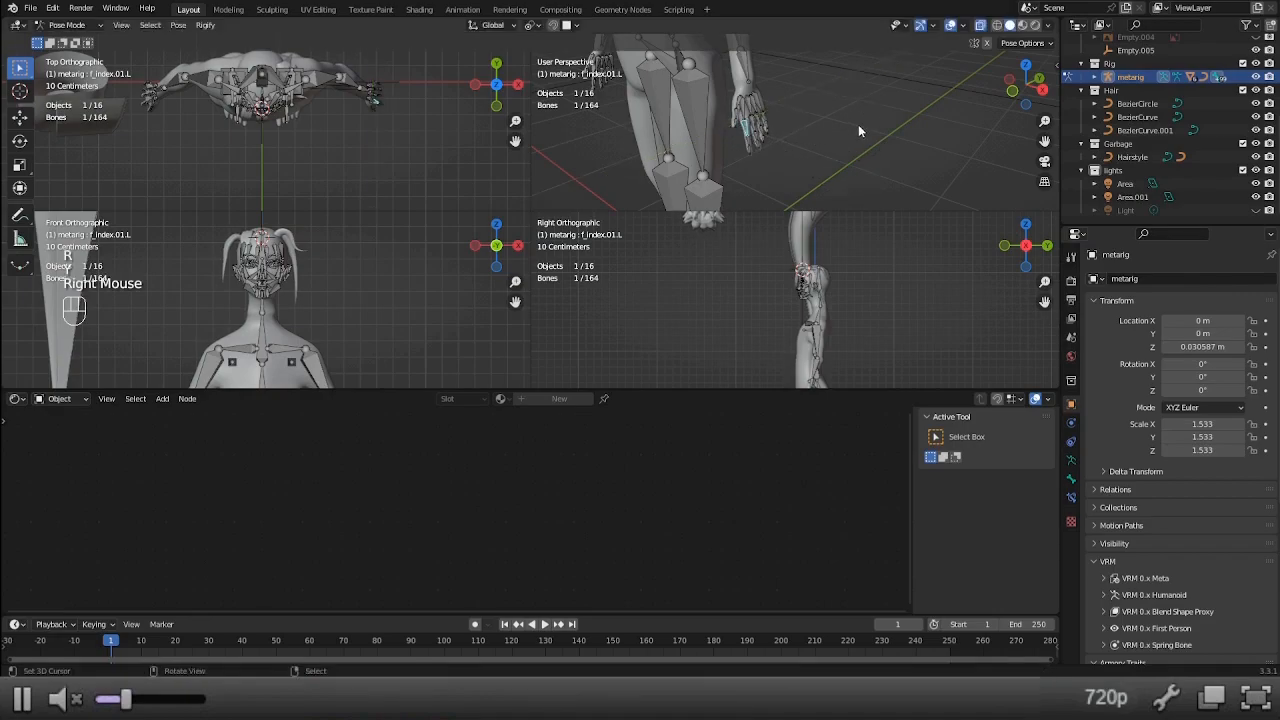
Test-rotate the tip bone of the left index finger and cancel the rotation.
{"action": "middle_click_drag", "start_coordinate": [859, 121], "coordinate": [883, 90]}
{"action": "scroll", "coordinate": [854, 132], "scroll_direction": "up", "scroll_amount": 2}
{"action": "middle_click_drag", "start_coordinate": [854, 132], "coordinate": [815, 141]}
{"action": "right_click", "coordinate": [730, 176]}
{"action": "key", "text": "r"}
{"action": "key", "text": "y"}
{"action": "right_click", "coordinate": [820, 145]}
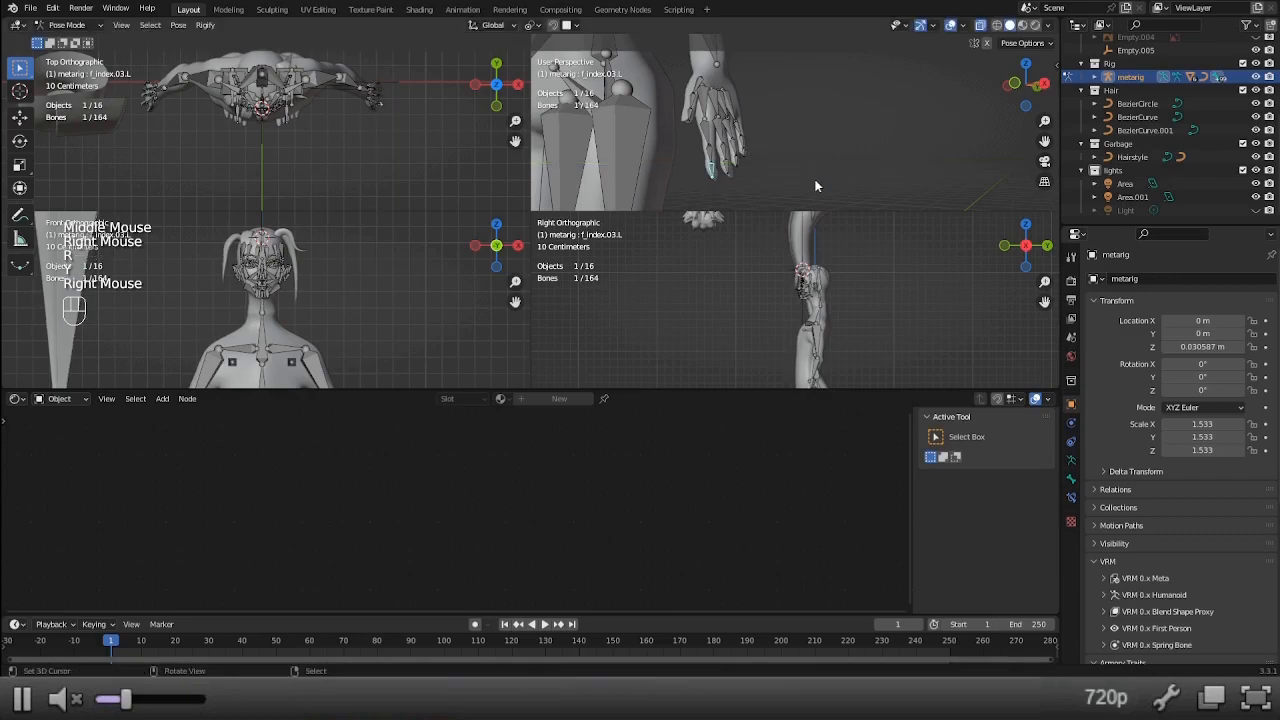
Examine the rigged left hand up close and the whole figure from a distance.
{"action": "scroll", "coordinate": [822, 178], "scroll_direction": "up", "scroll_amount": 3}
{"action": "mouse_move", "coordinate": [822, 170]}
{"action": "middle_mouse_down"}
{"action": "mouse_move", "coordinate": [762, 148]}
{"action": "mouse_move", "coordinate": [741, 118]}
{"action": "mouse_move", "coordinate": [837, 140]}
{"action": "mouse_move", "coordinate": [815, 158]}
{"action": "middle_mouse_up"}
{"action": "scroll", "coordinate": [737, 120], "scroll_direction": "down", "scroll_amount": 5}
{"action": "scroll", "coordinate": [737, 120], "scroll_direction": "down", "scroll_amount": 2}
{"action": "scroll", "coordinate": [845, 150], "scroll_direction": "down", "scroll_amount": 1}
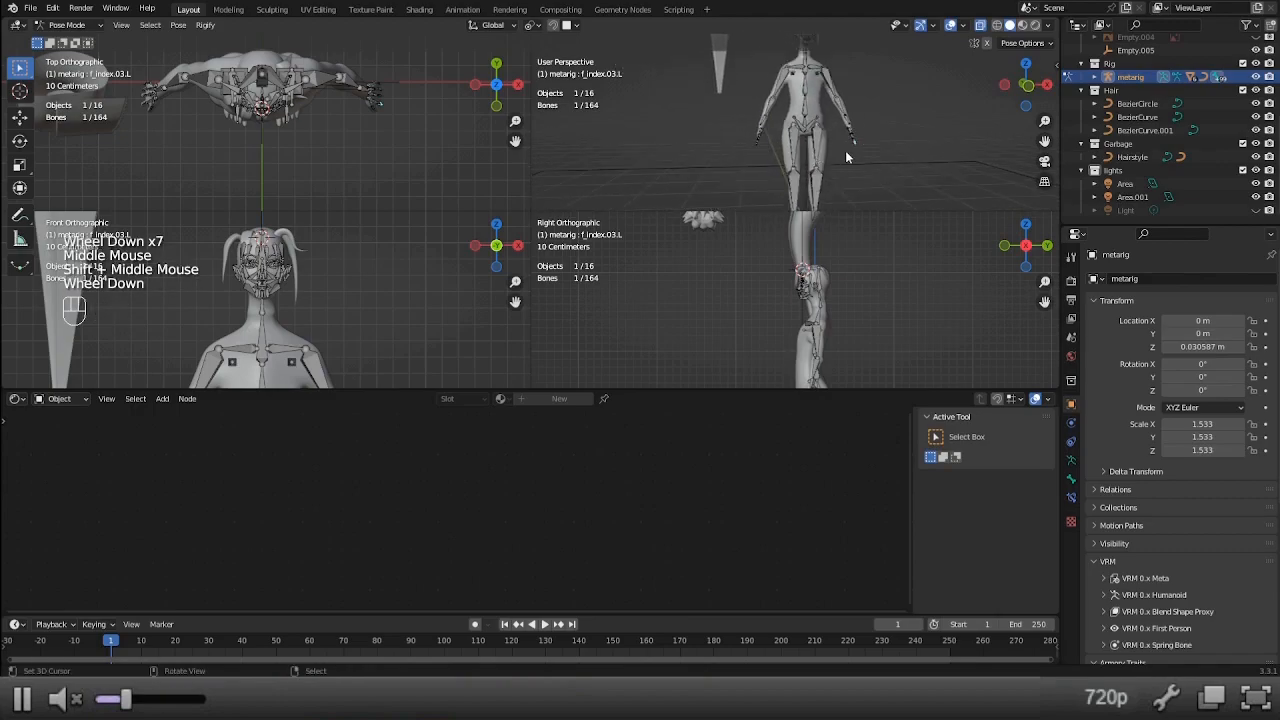
{"action": "scroll", "coordinate": [905, 144], "scroll_direction": "down", "scroll_amount": 2}
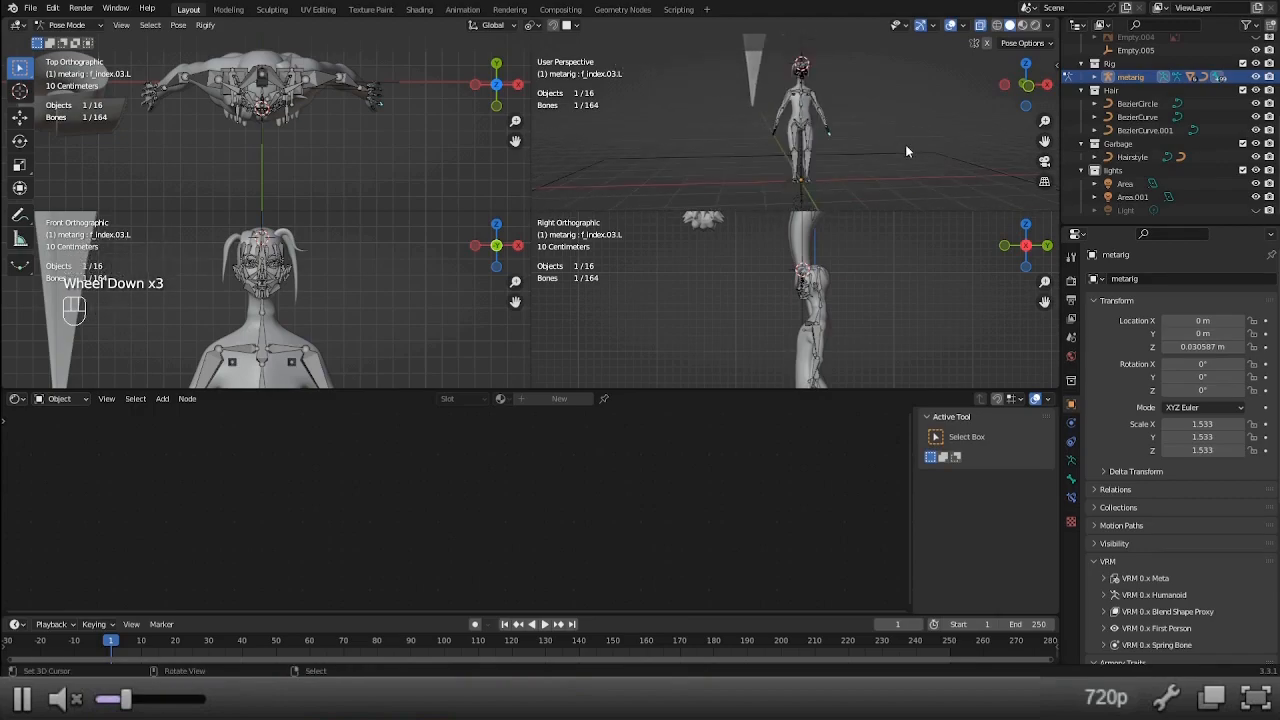
{"action": "middle_click_drag", "start_coordinate": [905, 144], "coordinate": [895, 111]}
{"action": "scroll", "coordinate": [850, 138], "scroll_direction": "up", "scroll_amount": 2}
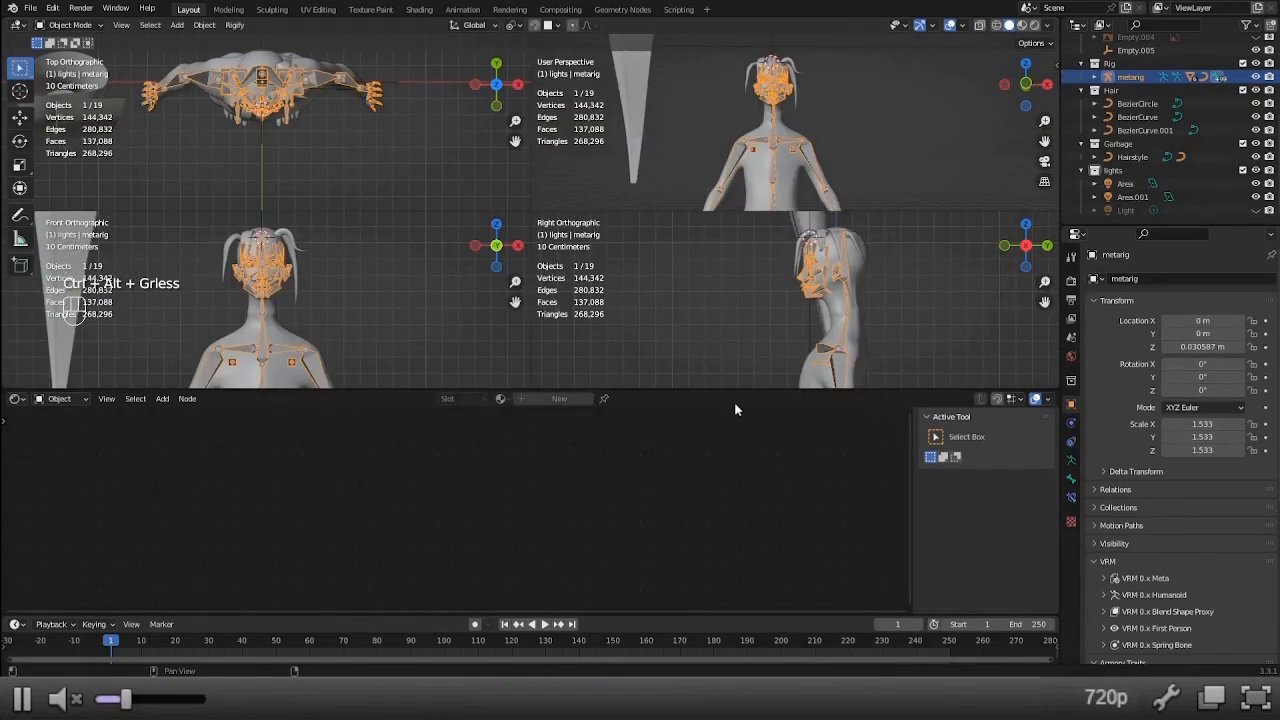
Join the 3D viewport area over the shader editor to enlarge the four-view layout.
{"action": "right_click", "coordinate": [739, 391]}
{"action": "left_click", "coordinate": [737, 422]}
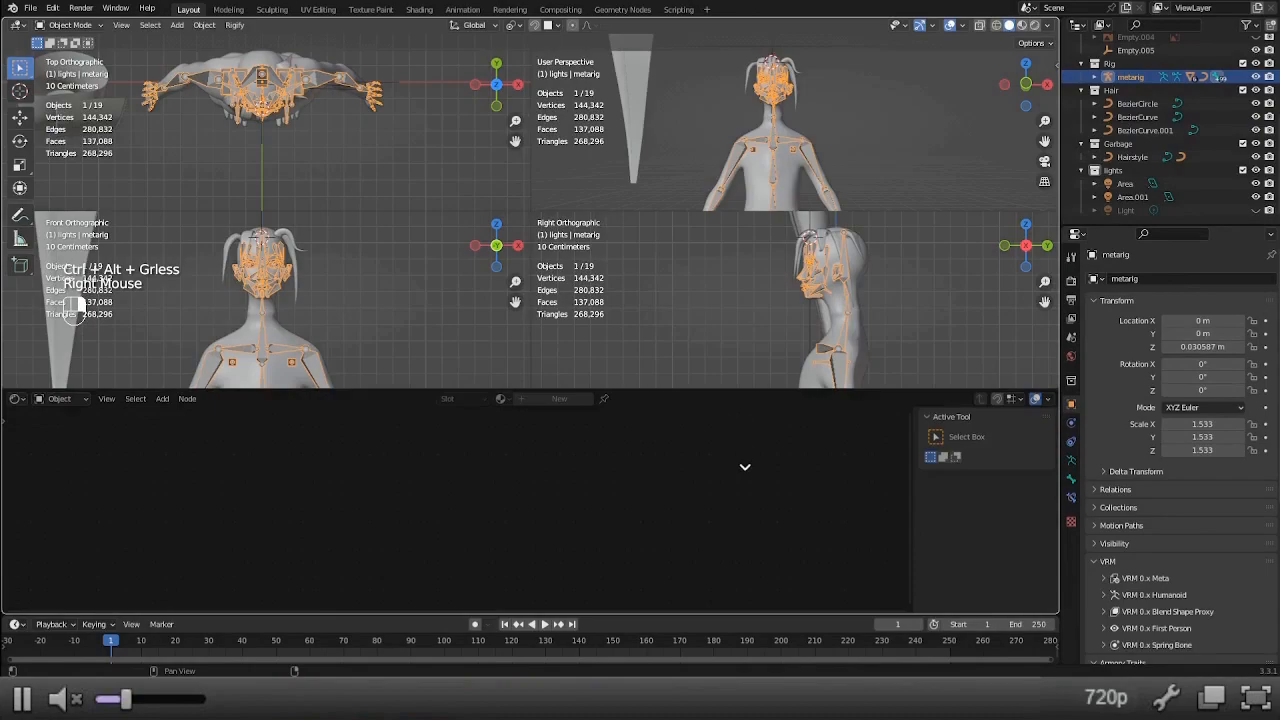
{"action": "left_click", "coordinate": [669, 487]}
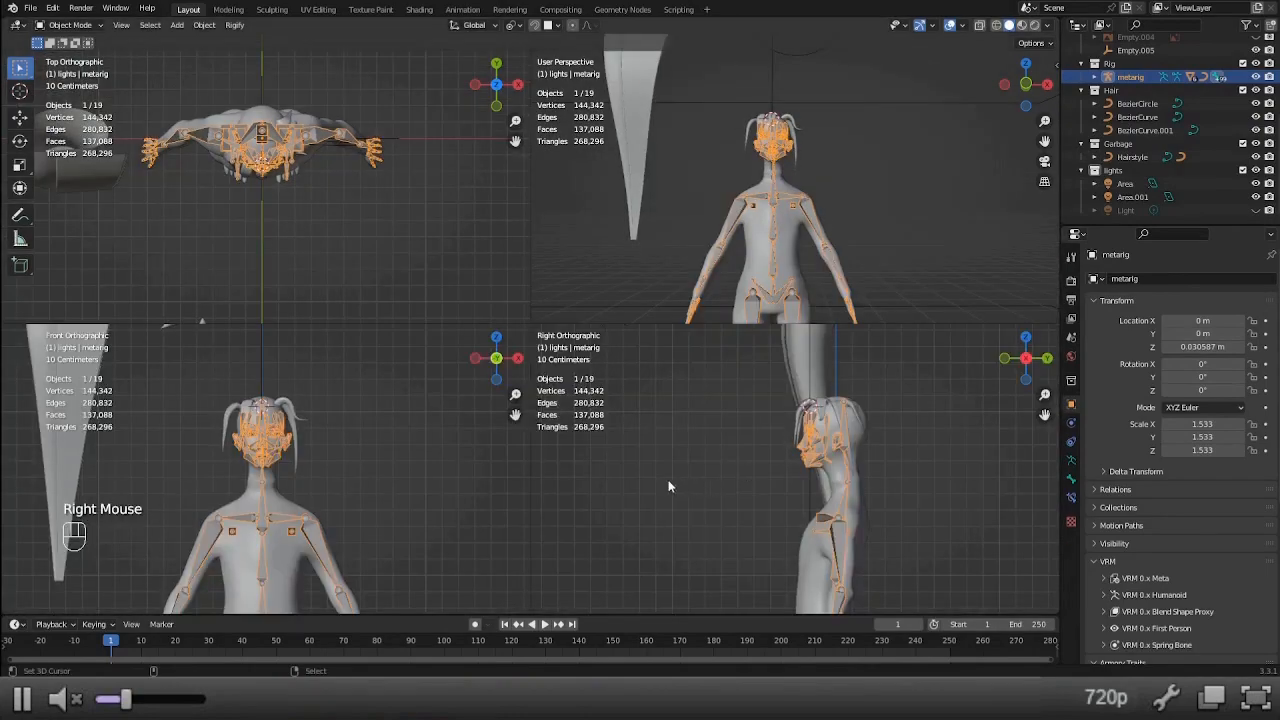
Select the Body mesh, enter Edit Mode on it and deselect all of its geometry.
{"action": "right_click", "coordinate": [784, 252]}
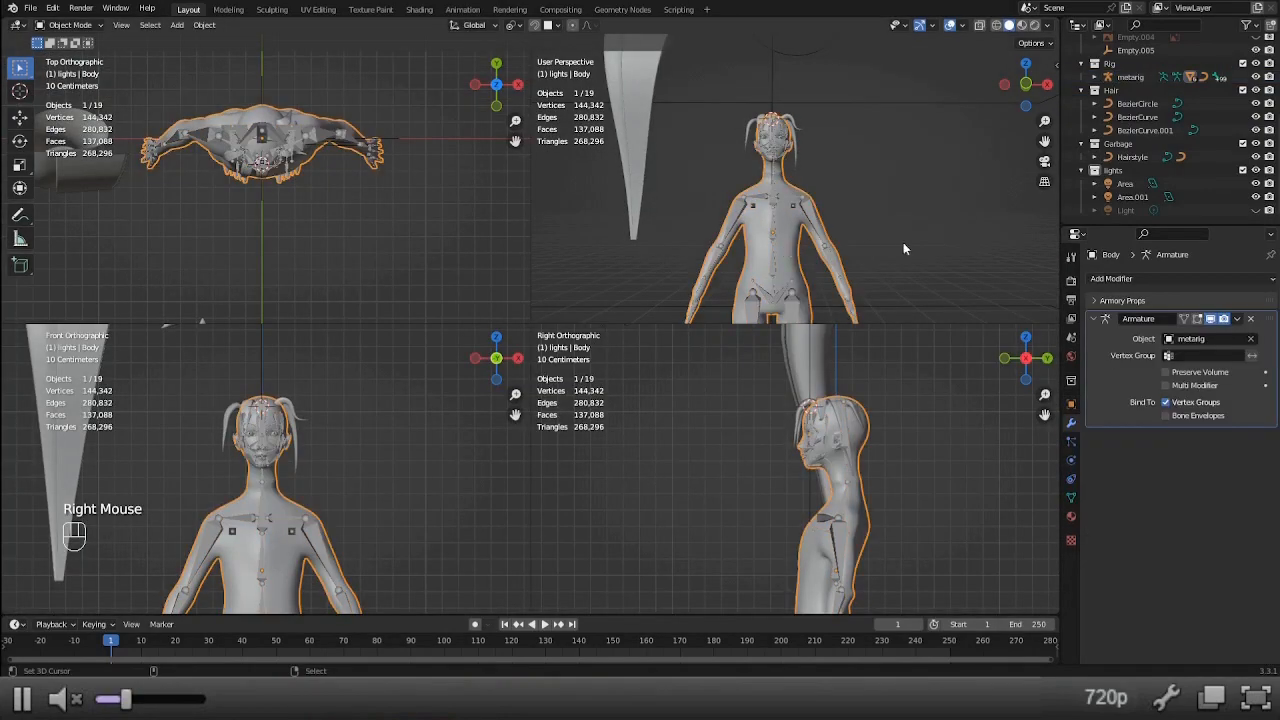
{"action": "scroll", "coordinate": [897, 262], "scroll_direction": "up", "scroll_amount": 2}
{"action": "middle_click_drag", "start_coordinate": [897, 262], "coordinate": [914, 199], "text": "shift"}
{"action": "scroll", "coordinate": [907, 218], "scroll_direction": "down", "scroll_amount": 2}
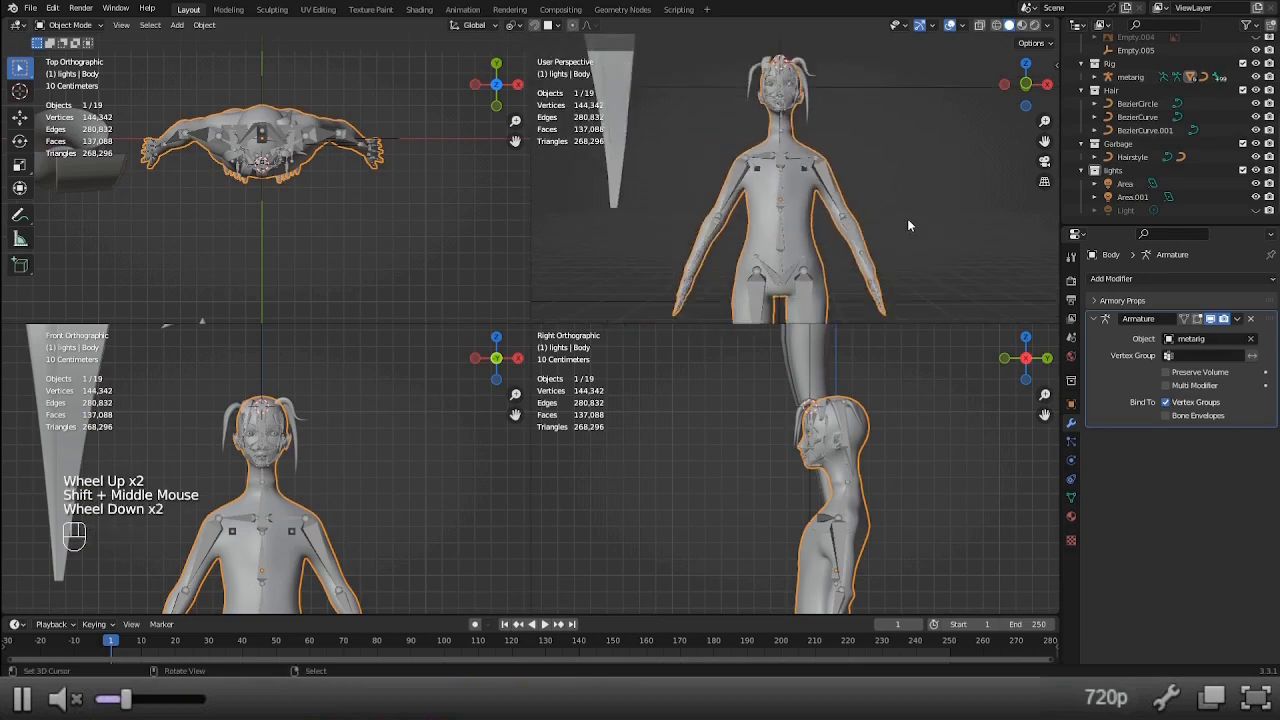
{"action": "scroll", "coordinate": [312, 473], "scroll_direction": "up", "scroll_amount": 1}
{"action": "scroll", "coordinate": [312, 473], "scroll_direction": "down", "scroll_amount": 1}
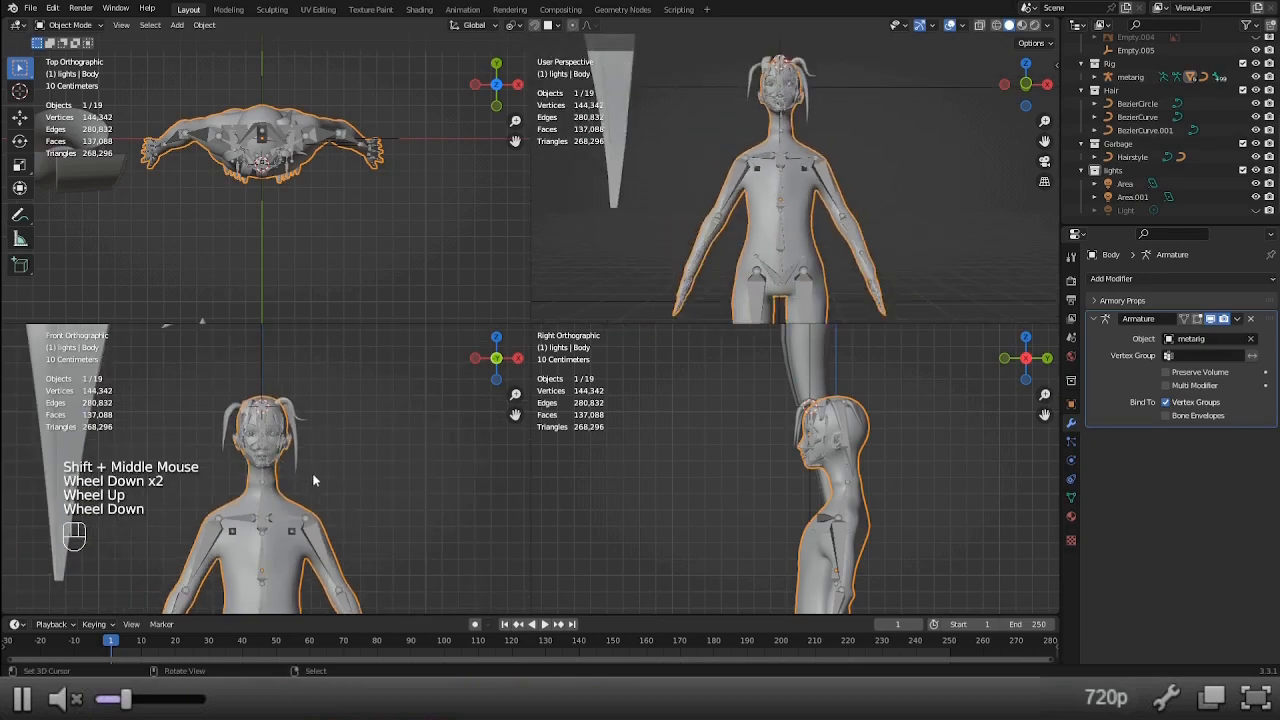
{"action": "scroll", "coordinate": [953, 211], "scroll_direction": "down", "scroll_amount": 1}
{"action": "middle_click_drag", "start_coordinate": [304, 515], "coordinate": [322, 395], "text": "shift"}
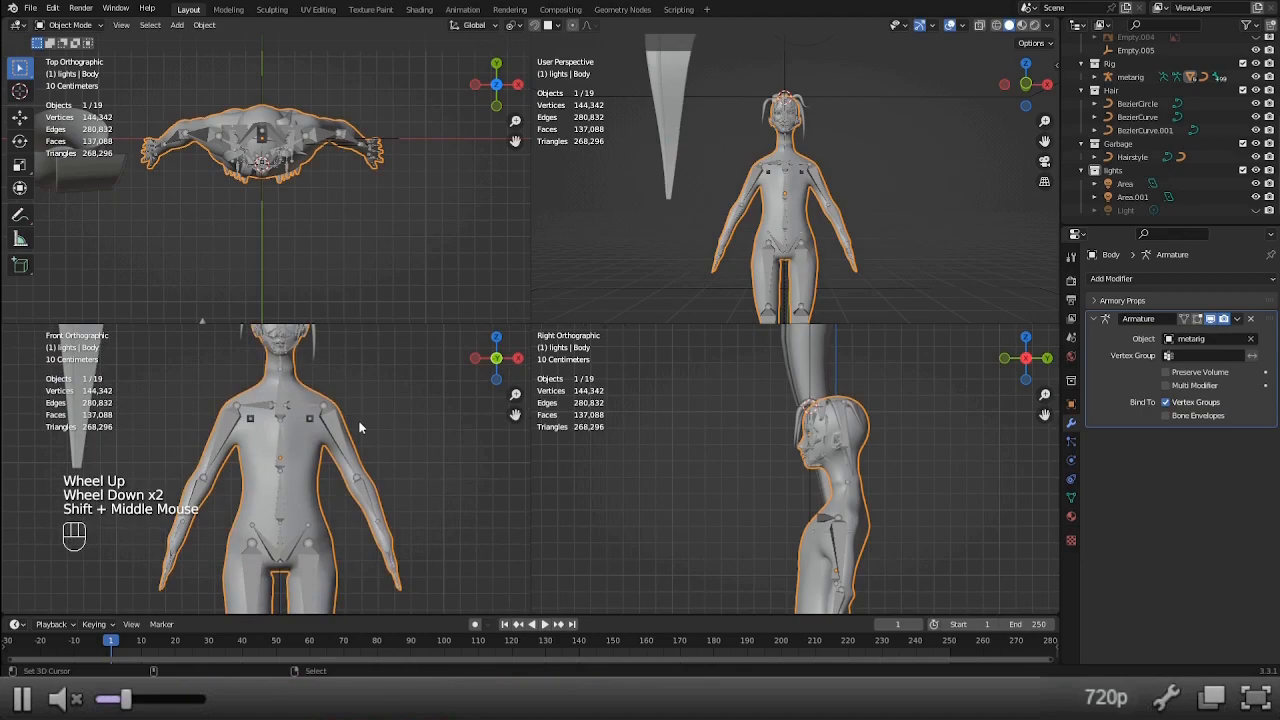
{"action": "scroll", "coordinate": [358, 425], "scroll_direction": "down", "scroll_amount": 2}
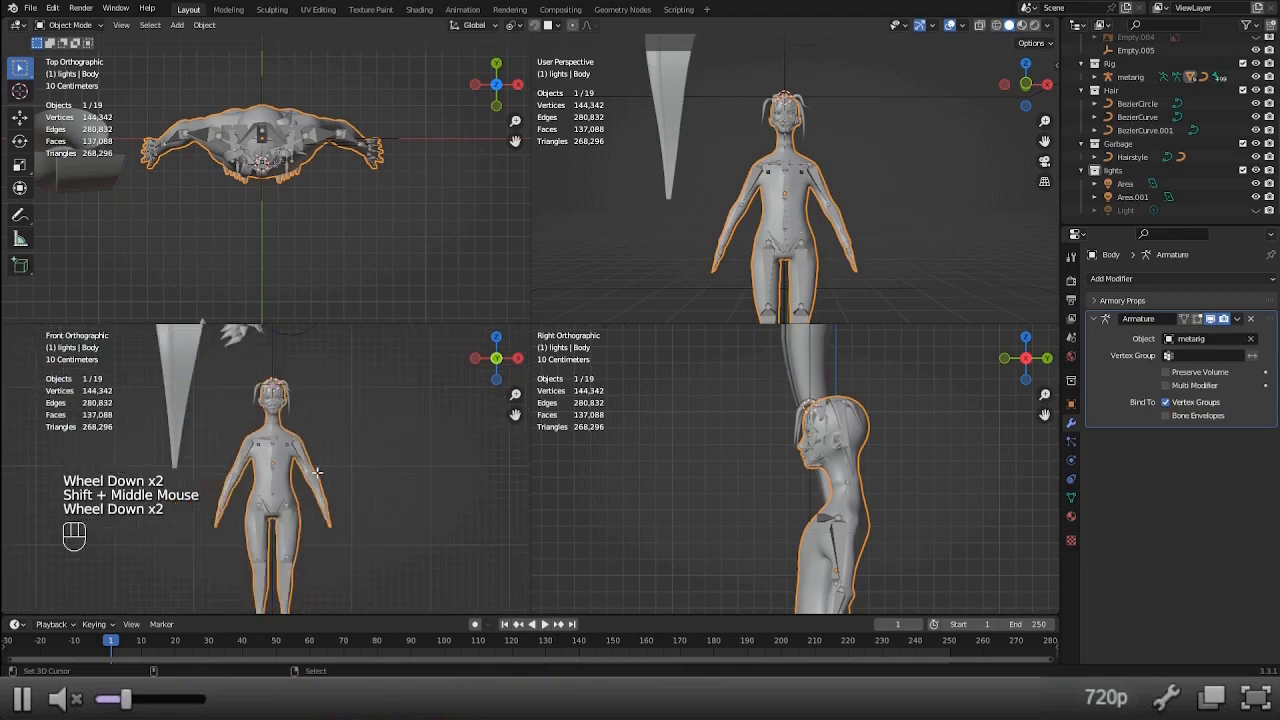
{"action": "key", "text": "Tab"}
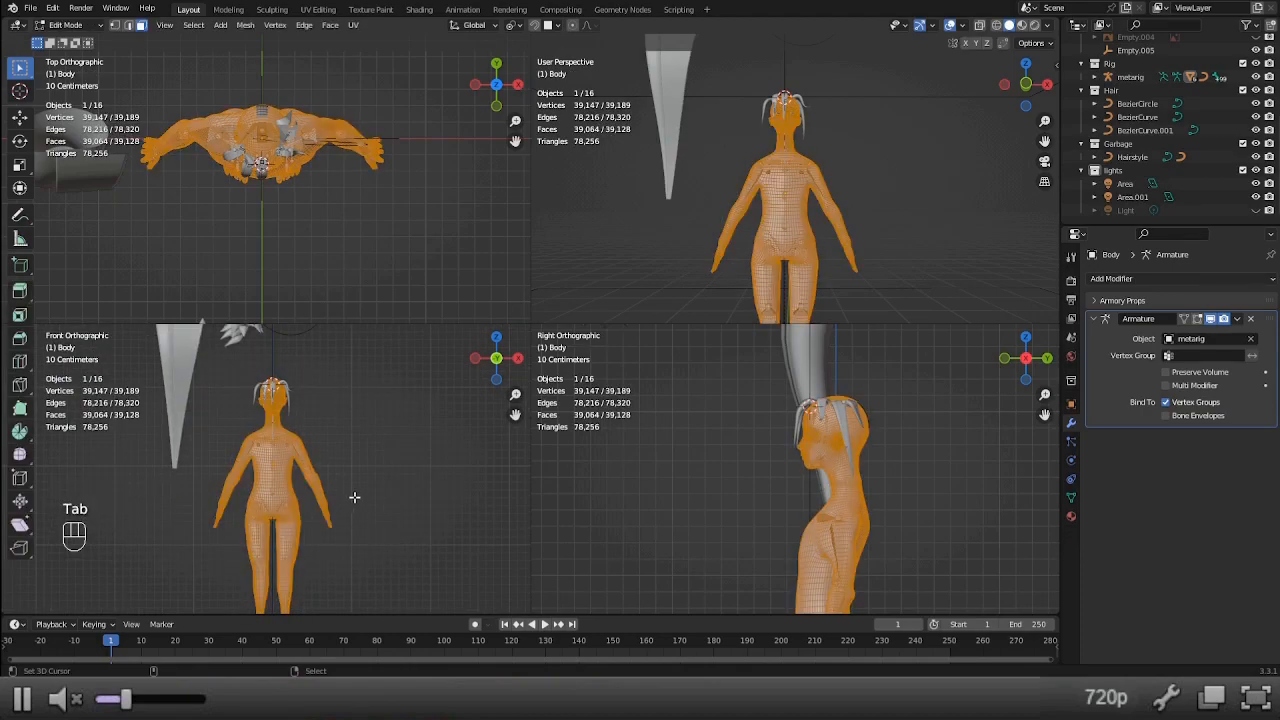
{"action": "key", "text": "alt+a"}
Switch mesh selection to edge mode with the torso framed in front view, after toggling X-ray on and off.
{"action": "scroll", "coordinate": [354, 497], "scroll_direction": "up", "scroll_amount": 2}
{"action": "scroll", "coordinate": [354, 497], "scroll_direction": "up", "scroll_amount": 1}
{"action": "middle_click_drag", "start_coordinate": [354, 497], "coordinate": [355, 499], "text": "shift"}
{"action": "scroll", "coordinate": [355, 492], "scroll_direction": "up", "scroll_amount": 2}
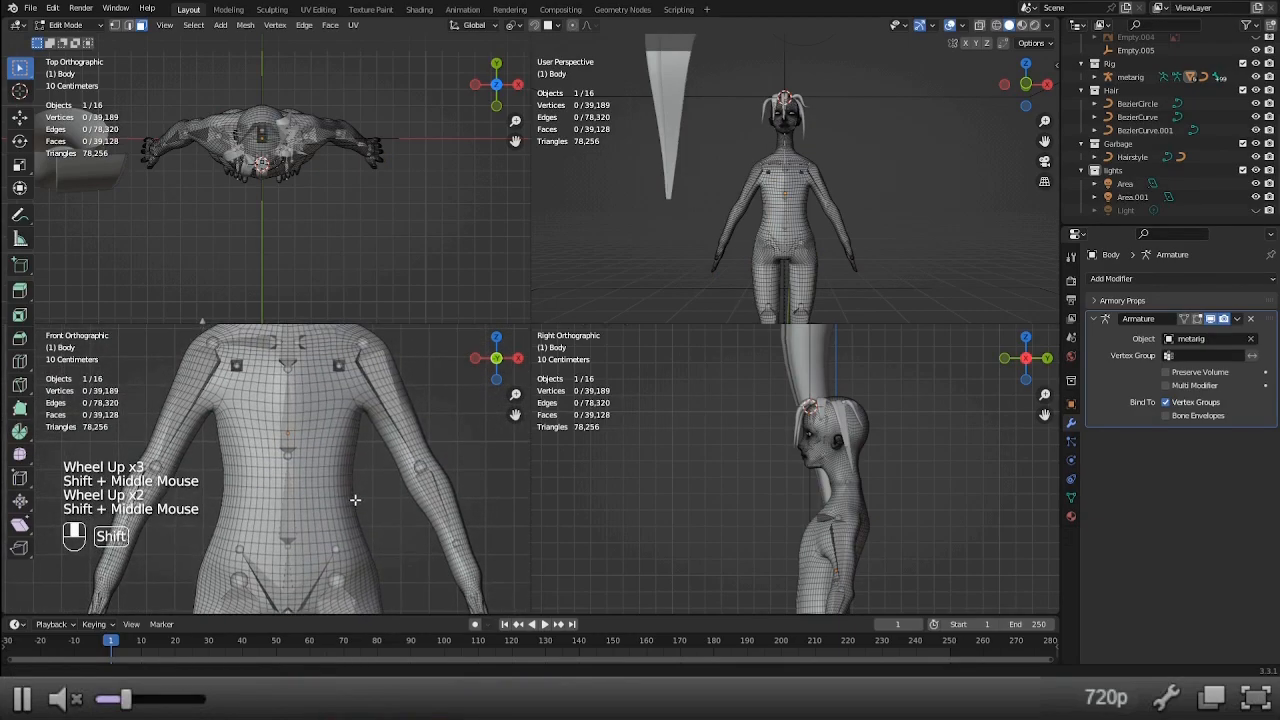
{"action": "key", "text": "alt+z"}
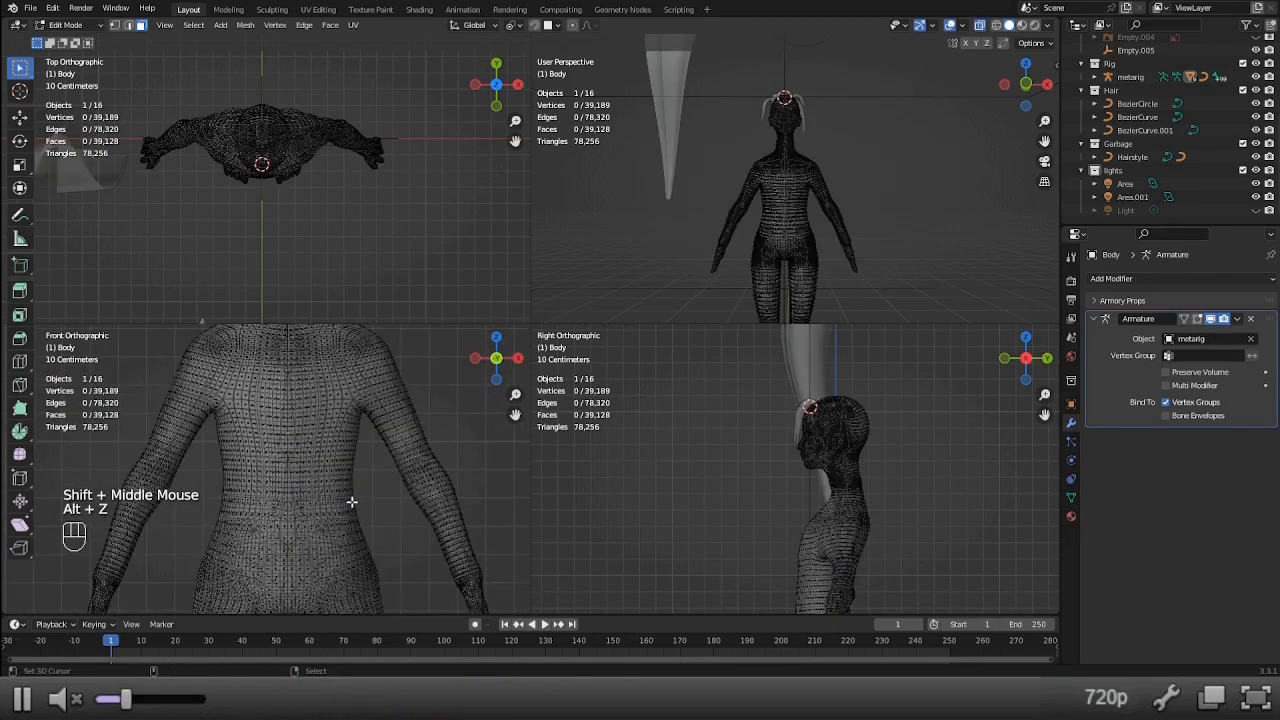
{"action": "key", "text": "alt+z"}
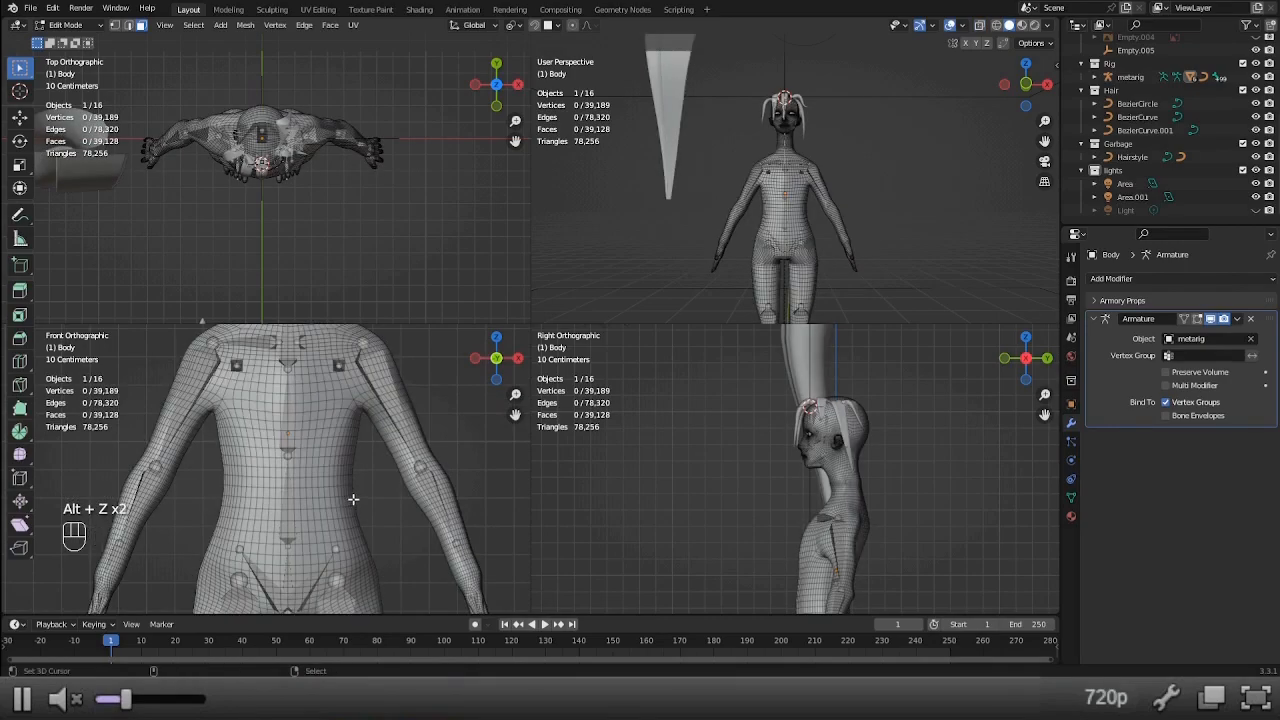
{"action": "key", "text": "2"}
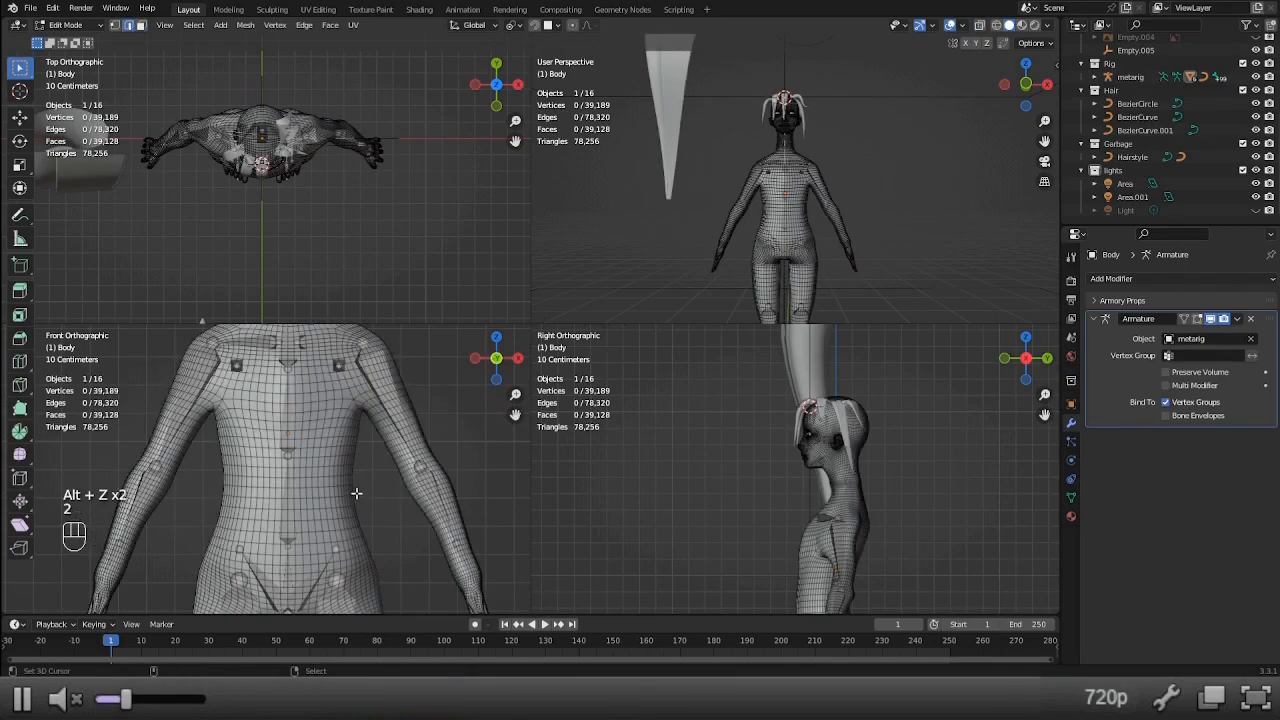
{"action": "right_click", "coordinate": [340, 560], "text": "alt"}
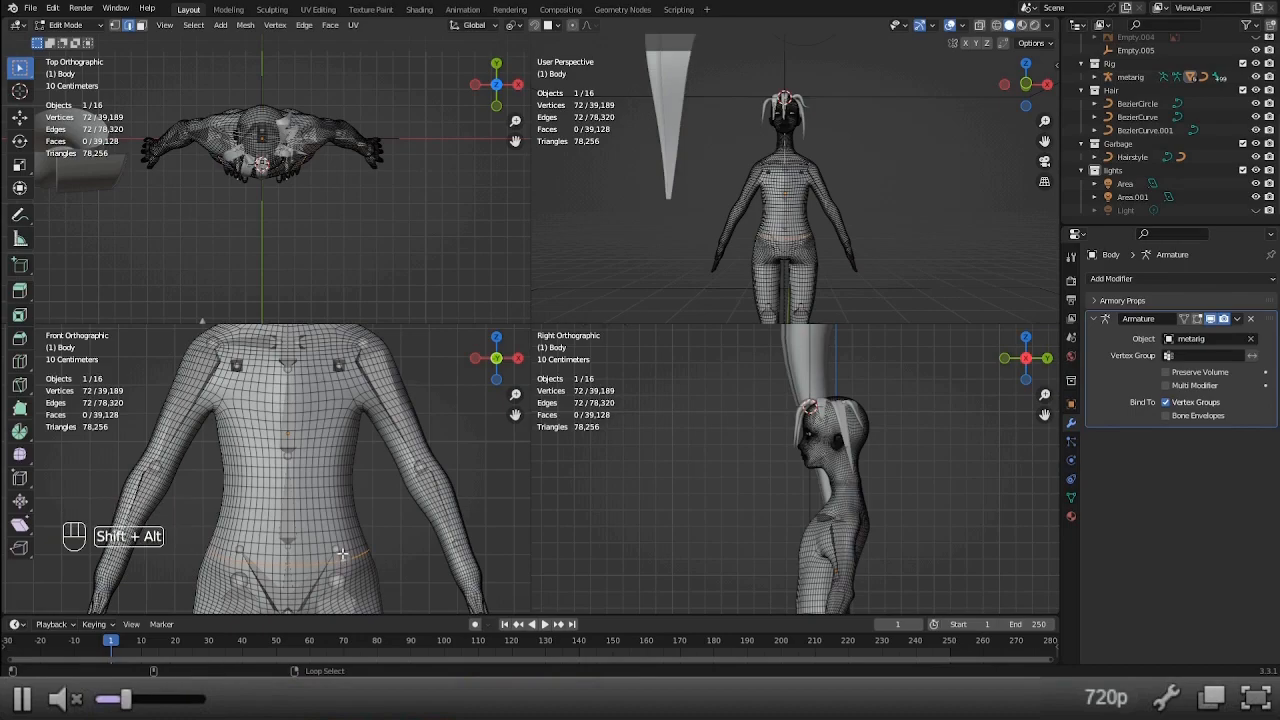
{"action": "right_click", "coordinate": [341, 549], "text": "alt+shift"}
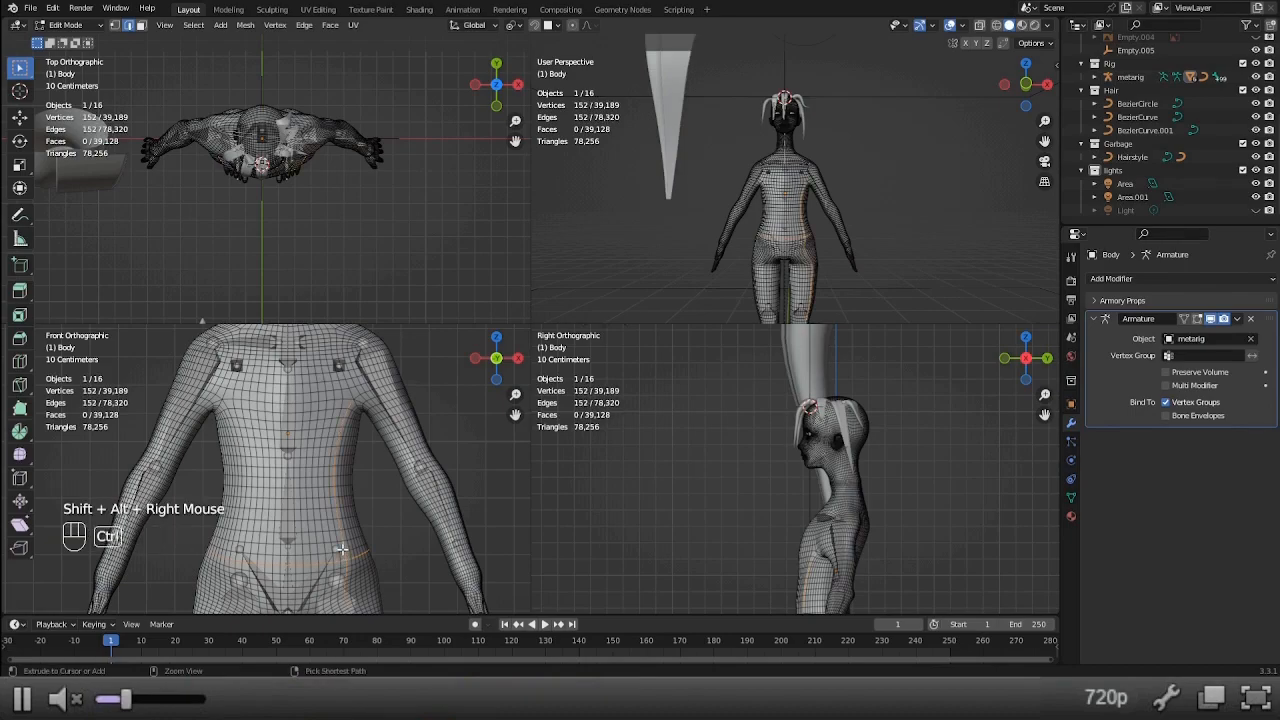
{"action": "key", "text": "ctrl+z"}
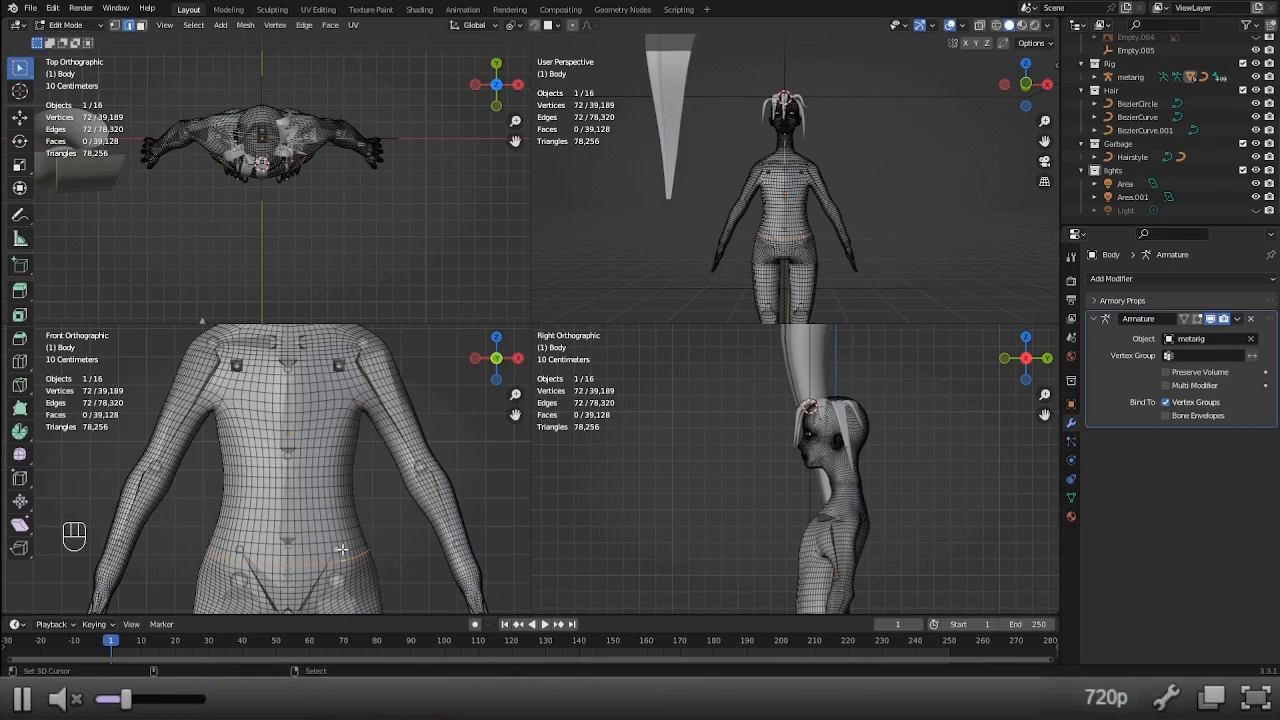
In face mode, select the horizontal face loops around the torso from the hips up to the lower chest, undoing the stray vertical loop.
{"action": "right_click", "coordinate": [341, 552], "text": "alt"}
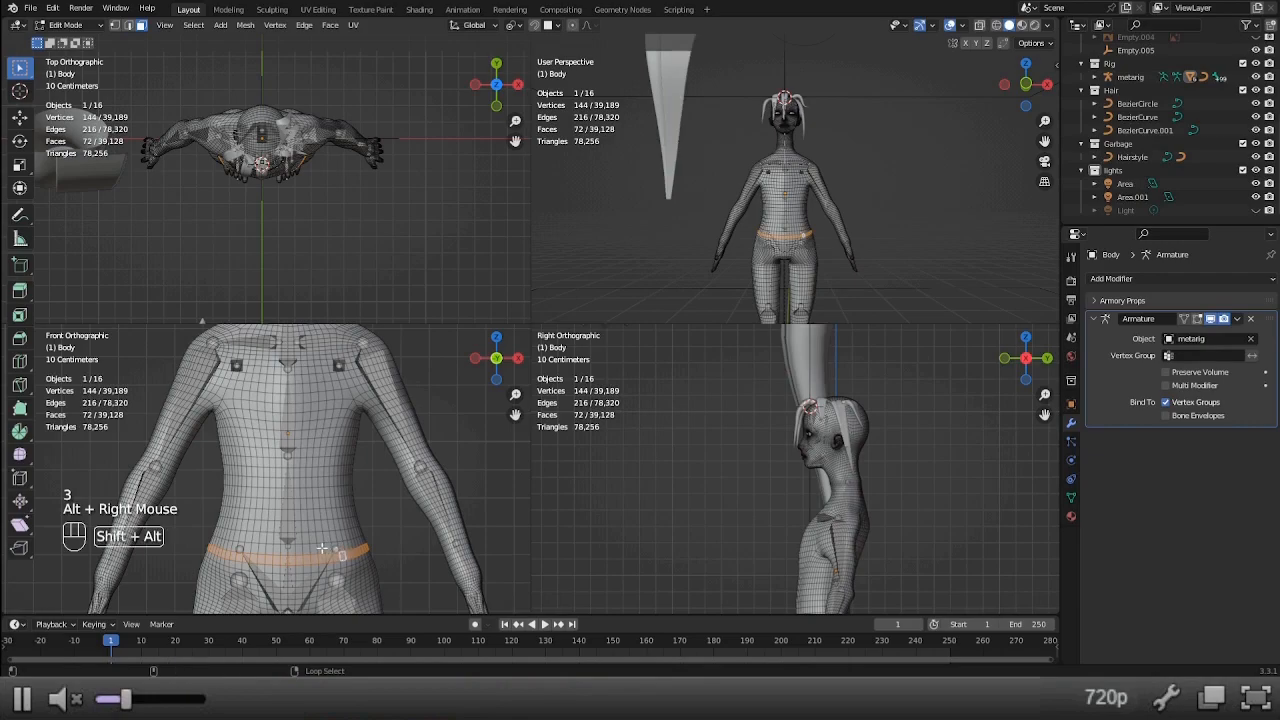
{"action": "right_click", "coordinate": [322, 547], "text": "alt+shift"}
{"action": "right_click", "coordinate": [320, 536], "text": "alt+shift"}
{"action": "right_click", "coordinate": [320, 525], "text": "alt+shift"}
{"action": "right_click", "coordinate": [316, 512], "text": "alt+shift"}
{"action": "right_click", "coordinate": [315, 500], "text": "alt+shift"}
{"action": "right_click", "coordinate": [314, 490], "text": "alt+shift"}
{"action": "right_click", "coordinate": [313, 478], "text": "alt+shift"}
{"action": "right_click", "coordinate": [314, 467], "text": "alt+shift"}
{"action": "right_click", "coordinate": [315, 457], "text": "alt+shift"}
{"action": "right_click", "coordinate": [316, 447], "text": "alt+shift"}
{"action": "right_click", "coordinate": [317, 438], "text": "alt+shift"}
{"action": "right_click", "coordinate": [319, 428], "text": "alt+shift"}
{"action": "right_click", "coordinate": [322, 419], "text": "alt+shift"}
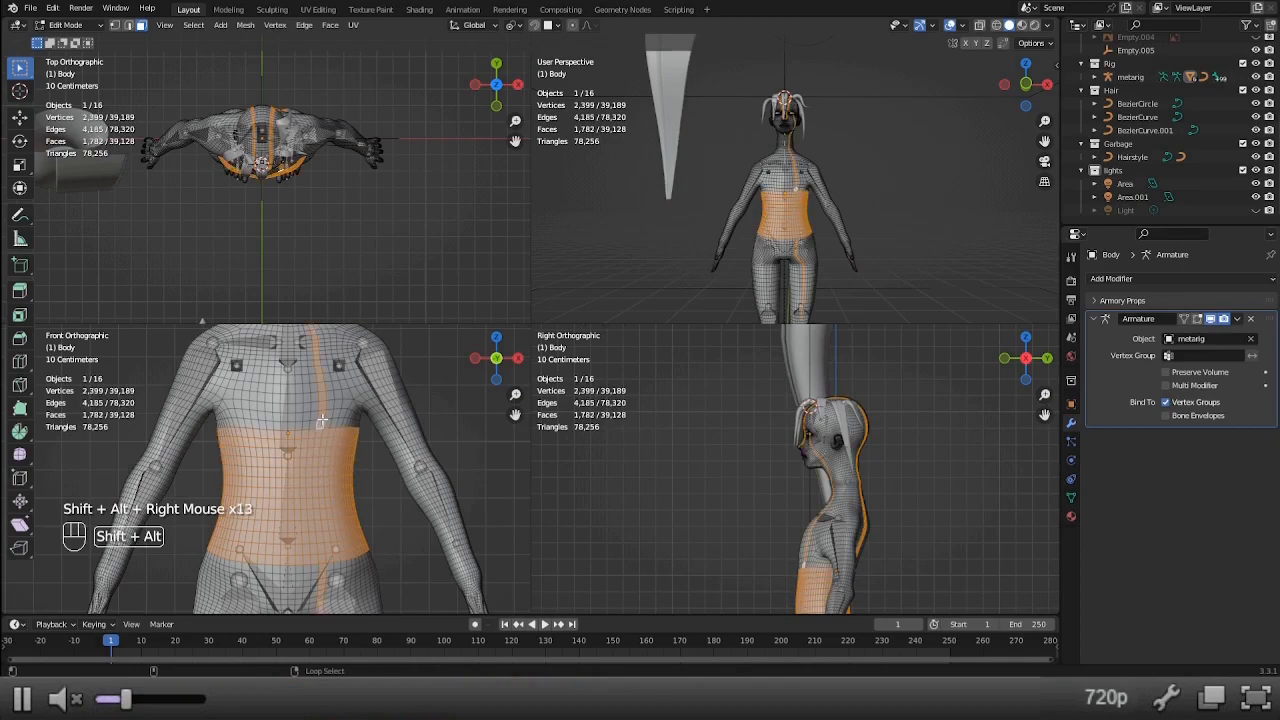
{"action": "key", "text": "ctrl+z"}
Extend the selection with the face loops across the chest and around both upper arms, up to just below the collarbones.
{"action": "right_click", "coordinate": [324, 419], "text": "alt+shift"}
{"action": "right_click", "coordinate": [325, 412], "text": "alt+shift"}
{"action": "right_click", "coordinate": [324, 405], "text": "alt+shift"}
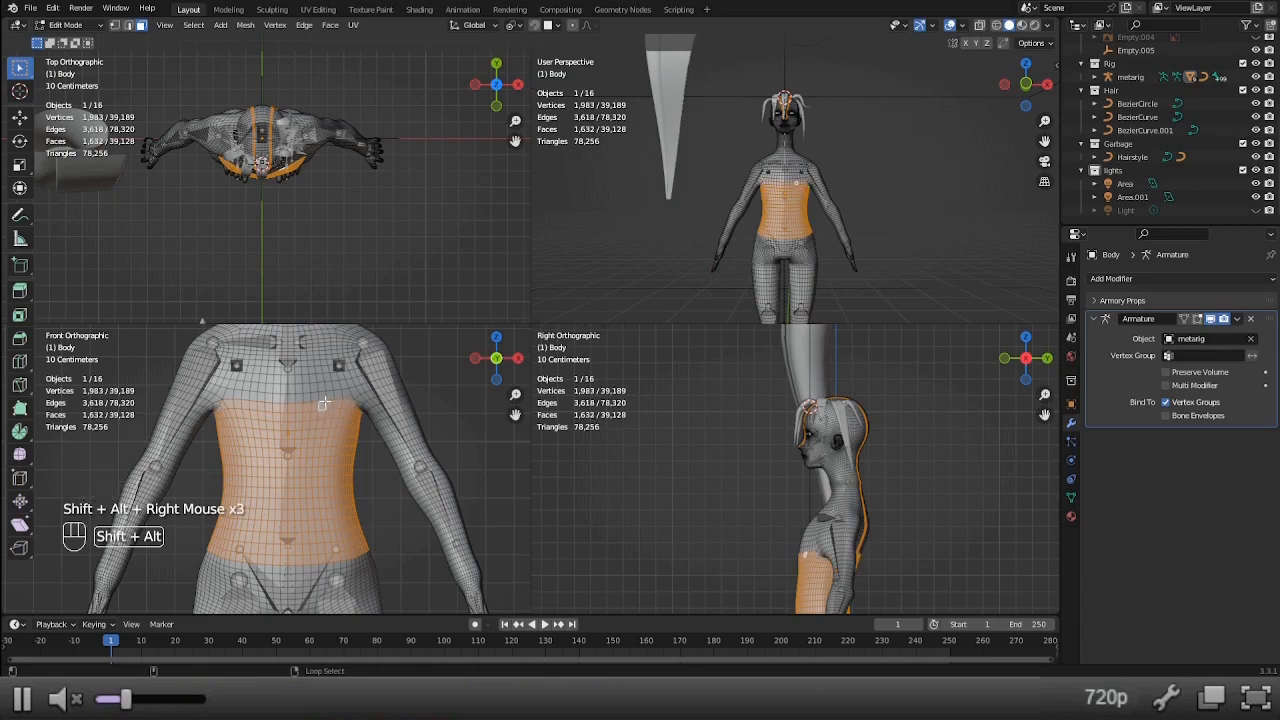
{"action": "right_click", "coordinate": [324, 398], "text": "alt+shift"}
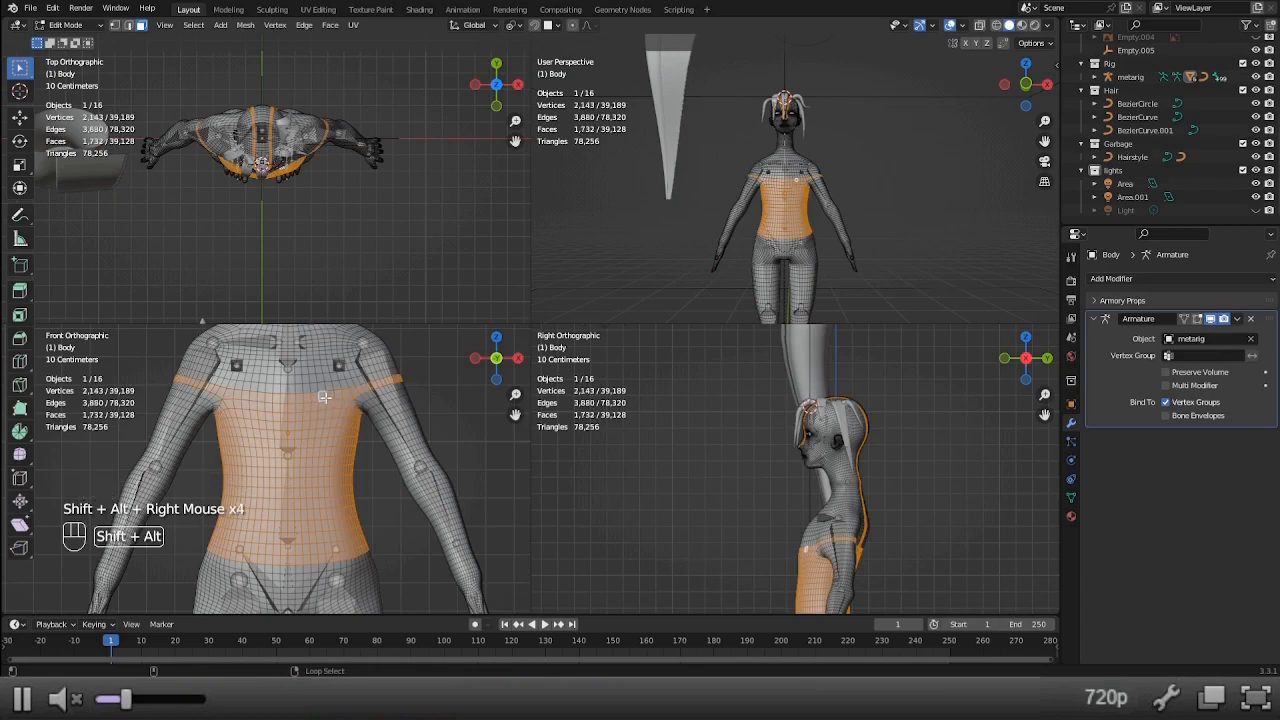
{"action": "right_click", "coordinate": [324, 386], "text": "alt+shift"}
{"action": "right_click", "coordinate": [324, 378], "text": "alt+shift"}
{"action": "right_click", "coordinate": [324, 370], "text": "alt+shift"}
{"action": "right_click", "coordinate": [324, 362], "text": "alt+shift"}
Circle-deselect the stray strips of faces on the face and the back of the head, using X-ray to reach hidden ones.
{"action": "middle_click_drag", "start_coordinate": [450, 345], "coordinate": [440, 476], "text": "shift"}
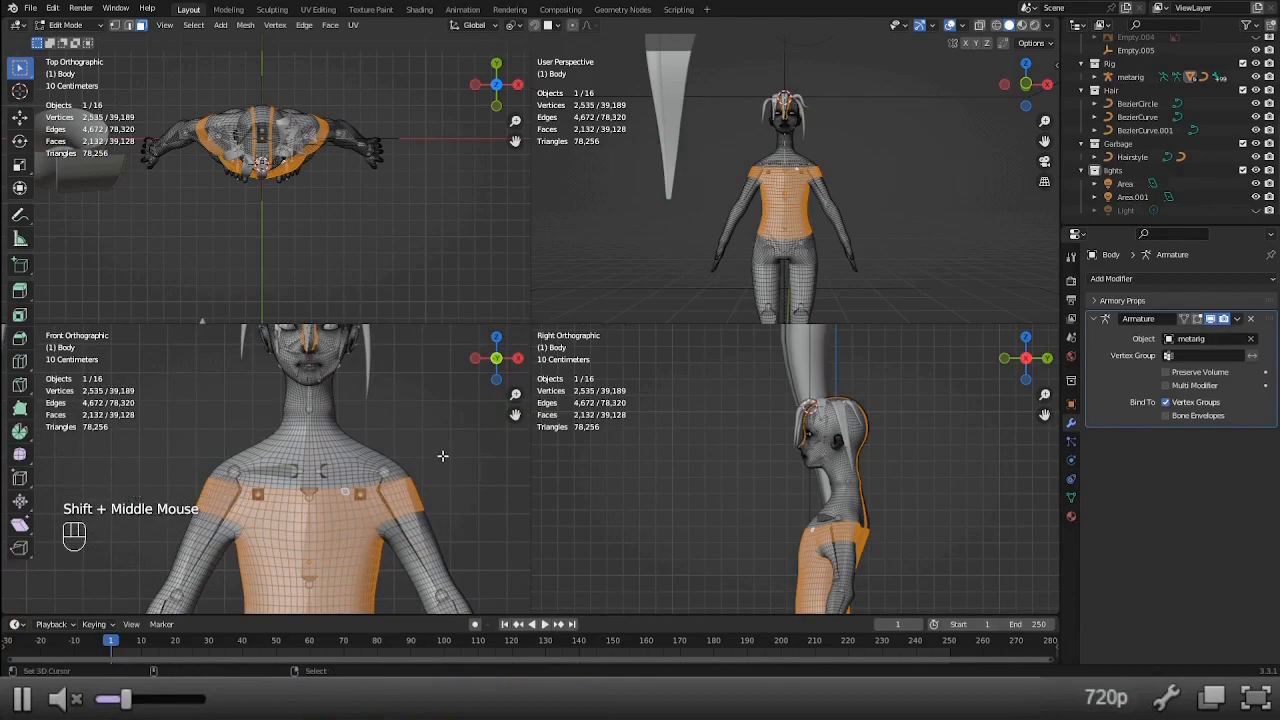
{"action": "key", "text": "alt+z"}
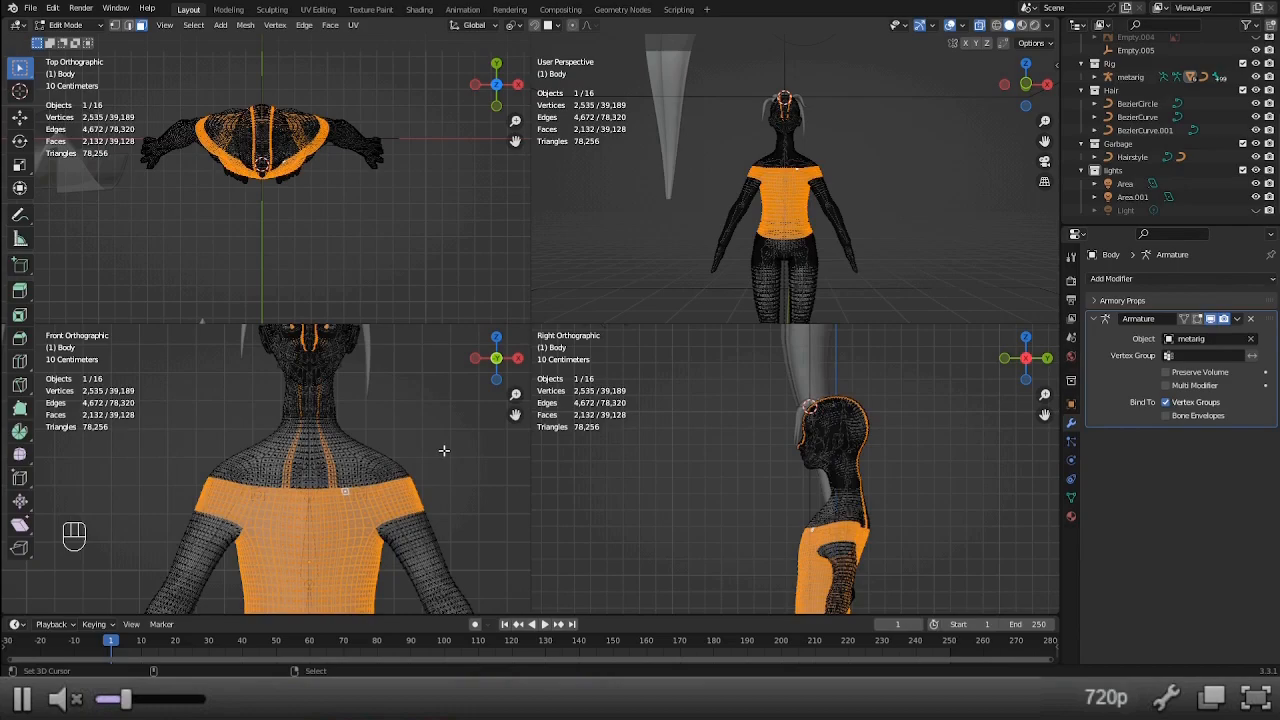
{"action": "key", "text": "alt+z"}
{"action": "middle_click_drag", "start_coordinate": [700, 240], "coordinate": [798, 212]}
{"action": "key", "text": "c"}
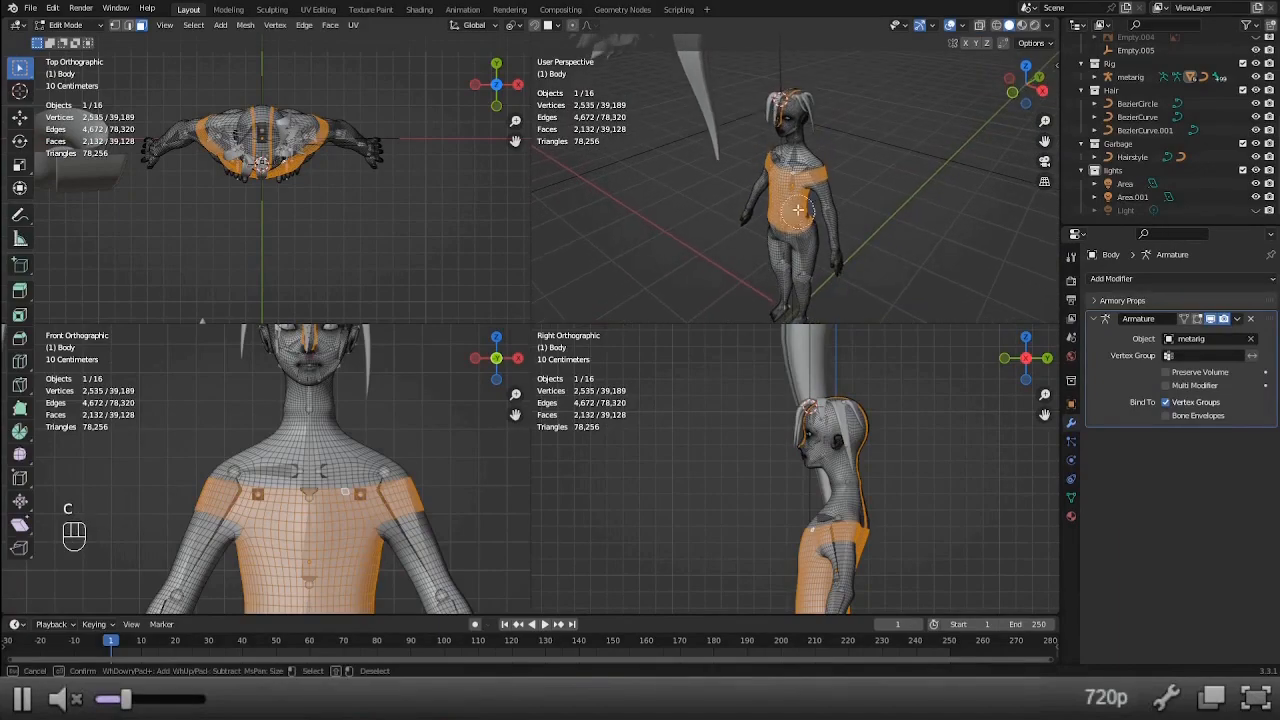
{"action": "middle_click_drag", "start_coordinate": [782, 98], "coordinate": [787, 82]}
{"action": "right_click", "coordinate": [776, 118]}
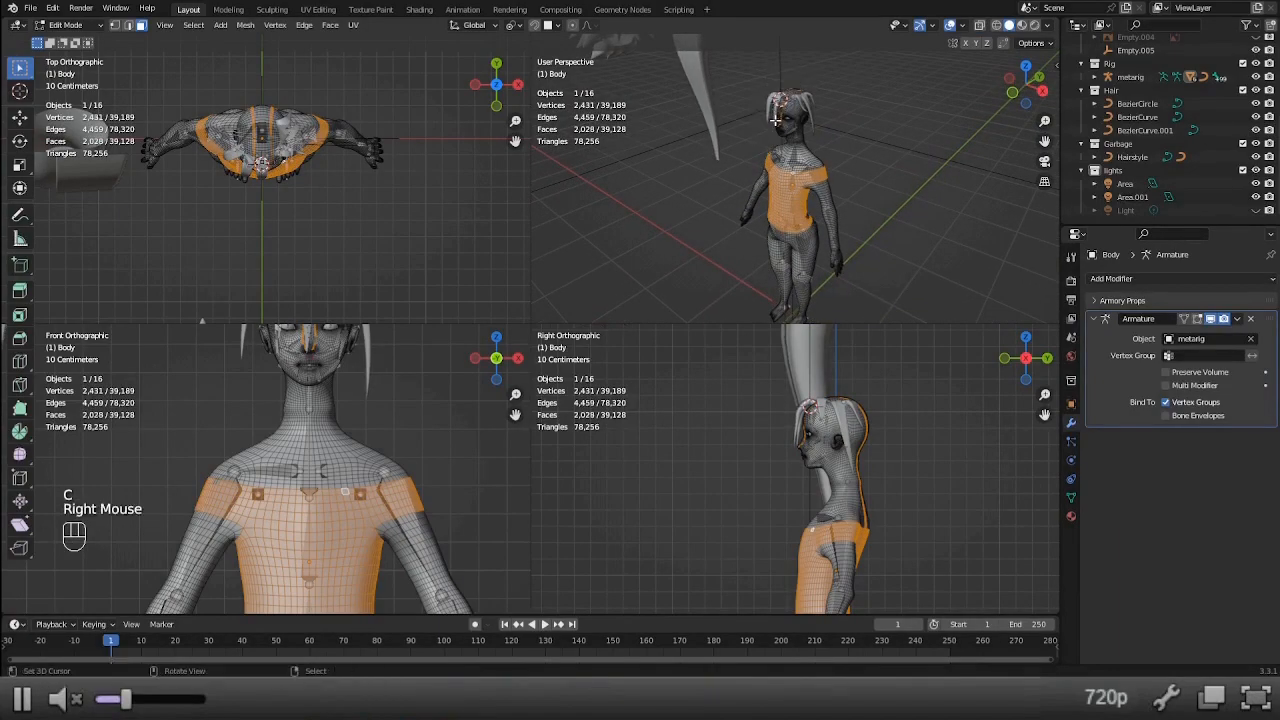
{"action": "key", "text": "alt+z"}
{"action": "key", "text": "c"}
{"action": "mouse_move", "coordinate": [778, 118]}
{"action": "middle_mouse_down"}
{"action": "mouse_move", "coordinate": [795, 75]}
{"action": "mouse_move", "coordinate": [808, 117]}
{"action": "mouse_move", "coordinate": [846, 111]}
{"action": "mouse_move", "coordinate": [804, 124]}
{"action": "middle_mouse_up"}
{"action": "right_click", "coordinate": [847, 101]}
{"action": "key", "text": "alt+z"}
Clean up the back with Circle Select by filling the unselected gap at the waist and deselecting the strips up the neck.
{"action": "scroll", "coordinate": [804, 124], "scroll_direction": "up", "scroll_amount": 2}
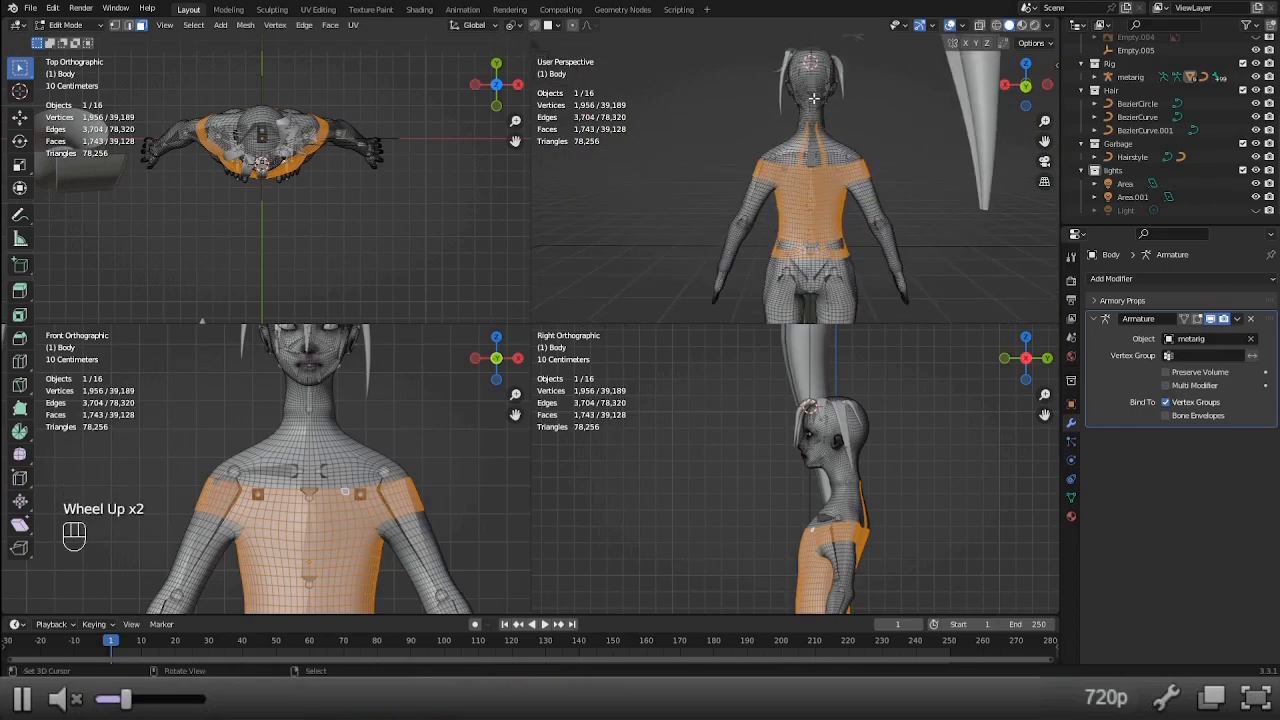
{"action": "key", "text": "c"}
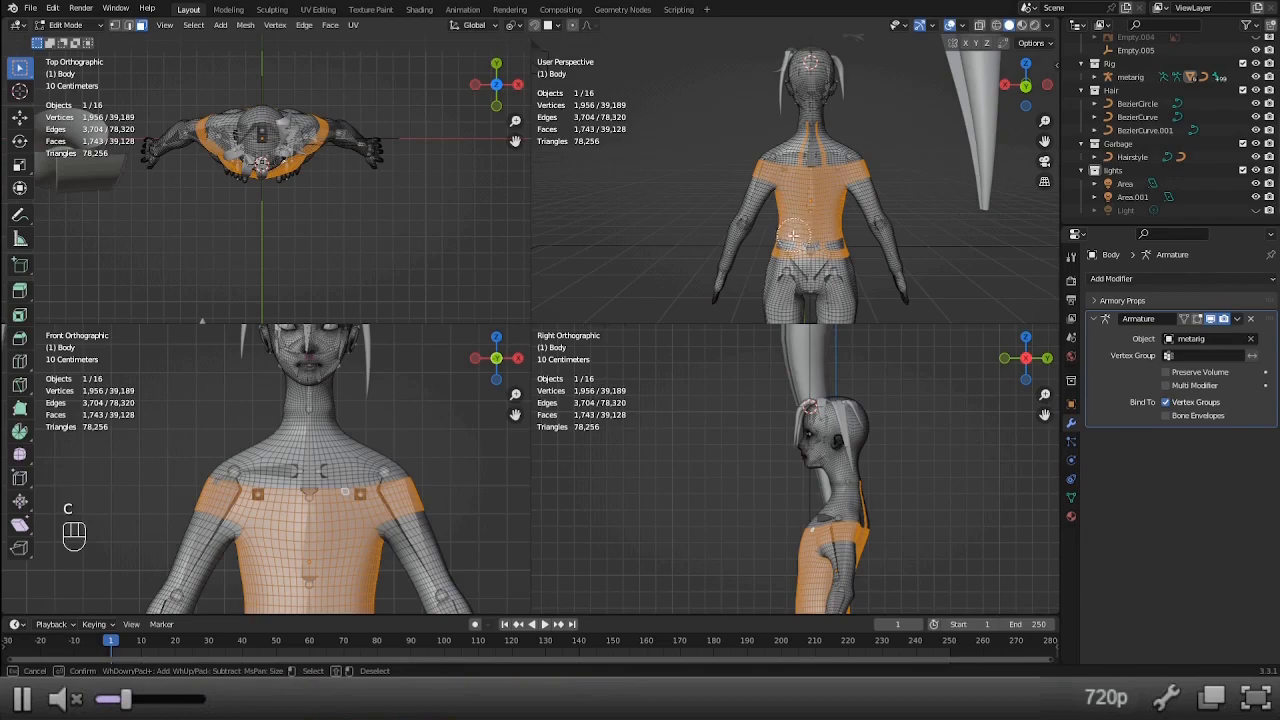
{"action": "mouse_move", "coordinate": [790, 234]}
{"action": "left_mouse_down"}
{"action": "mouse_move", "coordinate": [838, 236]}
{"action": "mouse_move", "coordinate": [819, 122]}
{"action": "left_mouse_up"}
{"action": "mouse_move", "coordinate": [819, 122]}
{"action": "middle_mouse_down"}
{"action": "mouse_move", "coordinate": [803, 145]}
{"action": "mouse_move", "coordinate": [824, 143]}
{"action": "middle_mouse_up"}
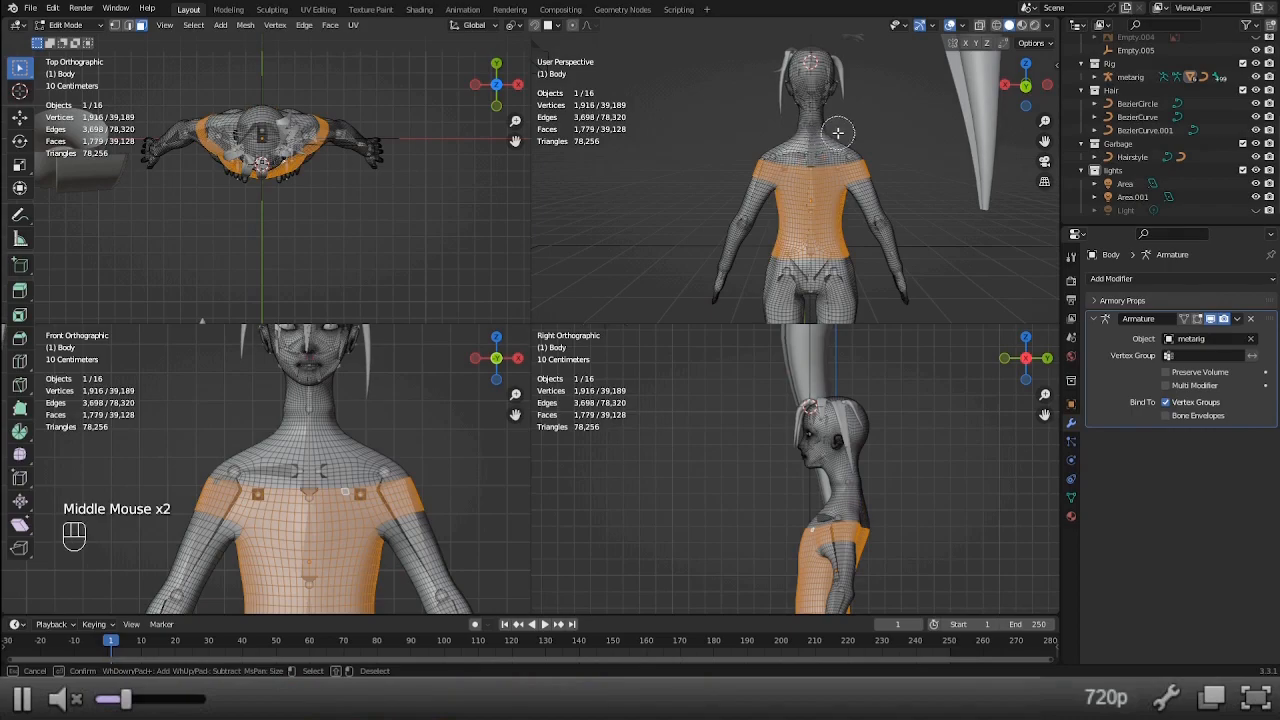
{"action": "right_click", "coordinate": [842, 128]}
Box-select the shoulders and upper chest up to the base of the neck through the mesh with X-ray on.
{"action": "middle_click_drag", "start_coordinate": [782, 203], "coordinate": [560, 300]}
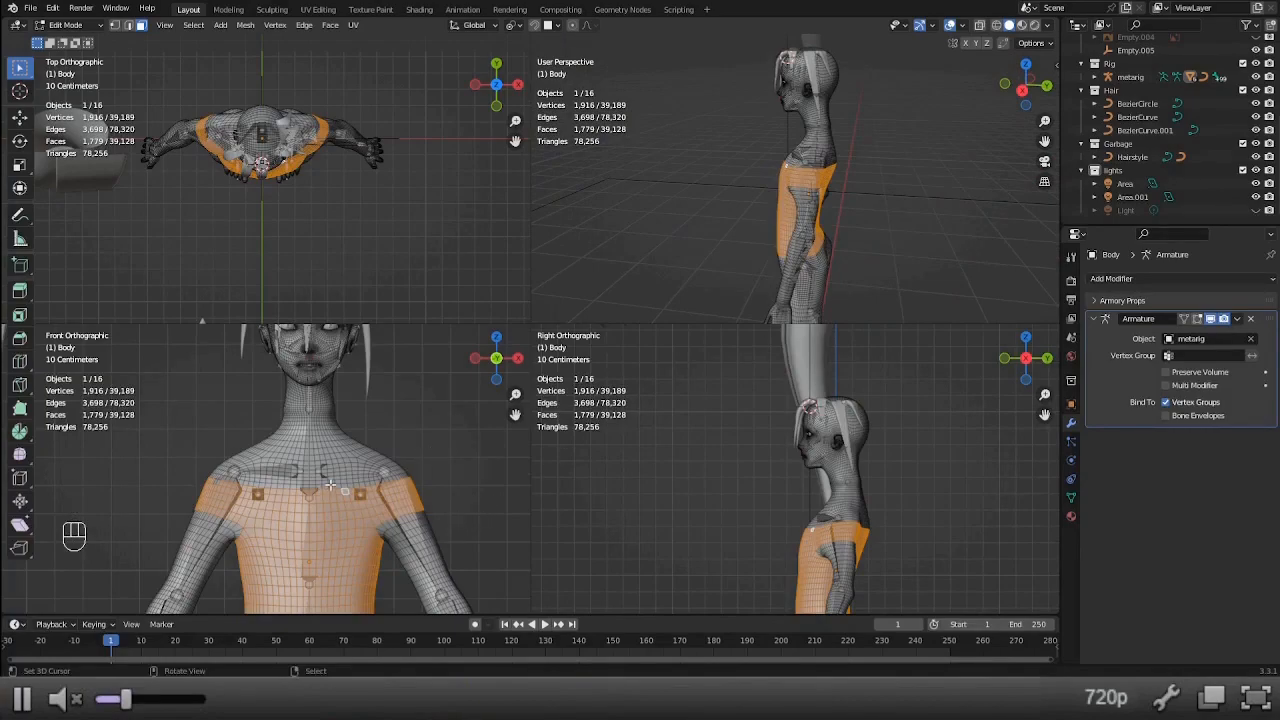
{"action": "key", "text": "alt+z"}
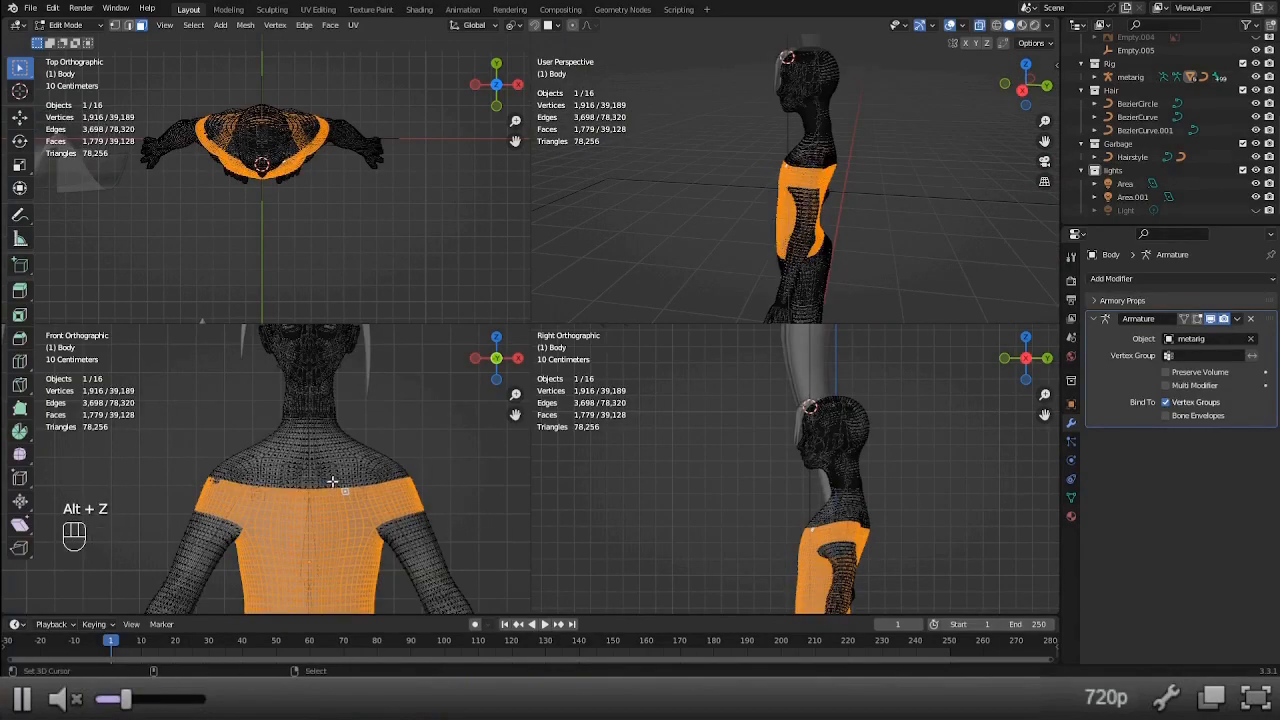
{"action": "key", "text": "b"}
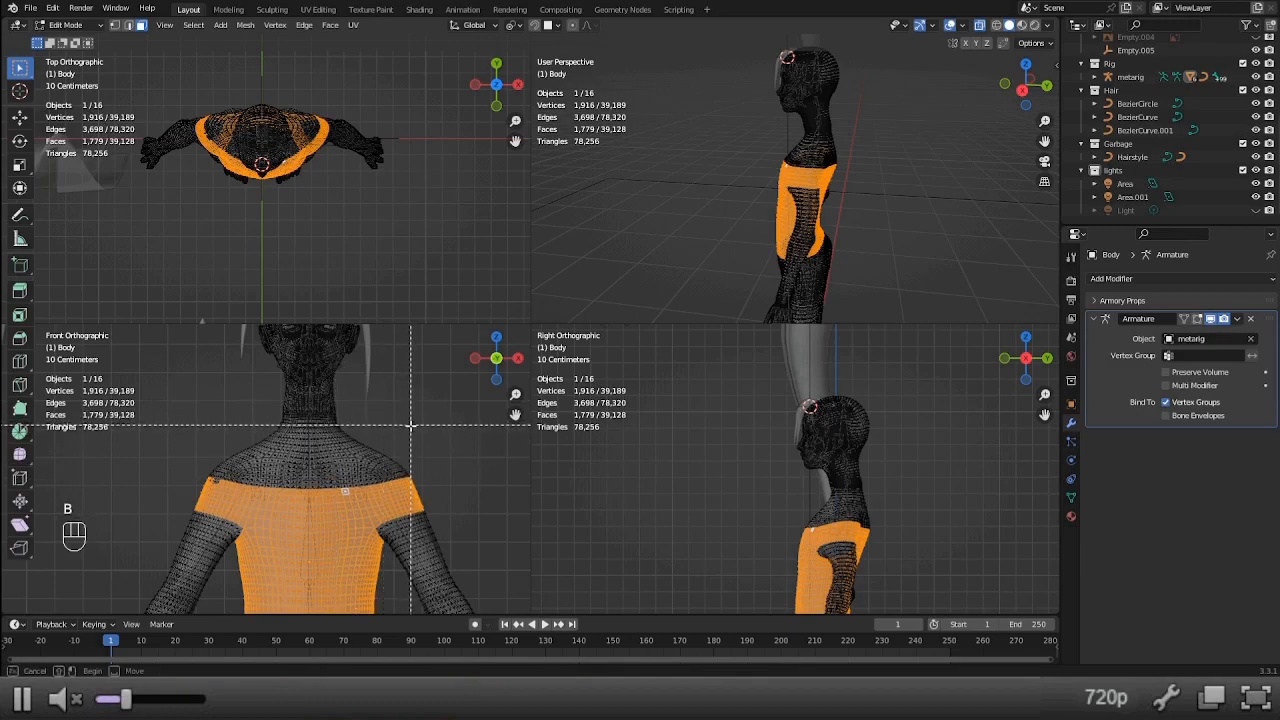
{"action": "left_click_drag", "start_coordinate": [411, 434], "coordinate": [173, 491]}
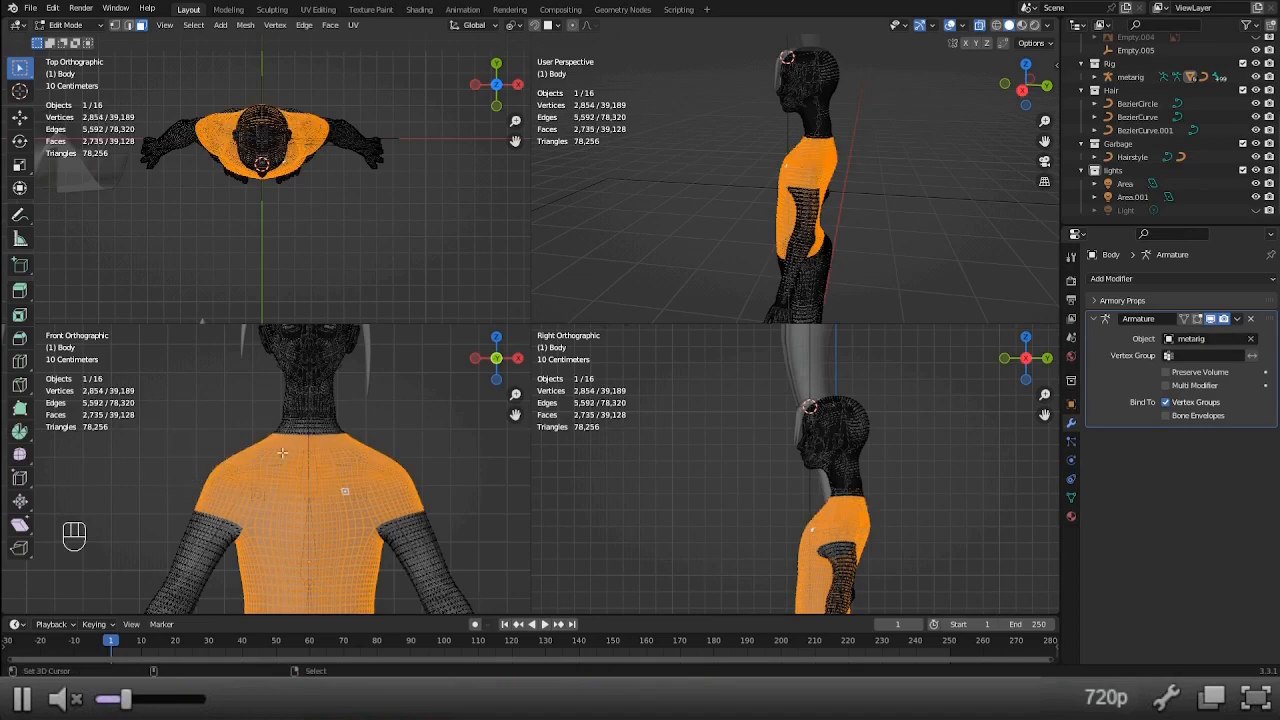
With X-ray off, add four face loops down the character's left upper arm to complete the short sleeve area under the armpit.
{"action": "key", "text": "alt+z"}
{"action": "middle_click_drag", "start_coordinate": [818, 197], "coordinate": [960, 206]}
{"action": "key", "text": "alt+z"}
{"action": "middle_click_drag", "start_coordinate": [400, 574], "coordinate": [438, 469], "text": "shift"}
{"action": "key", "text": "alt+z"}
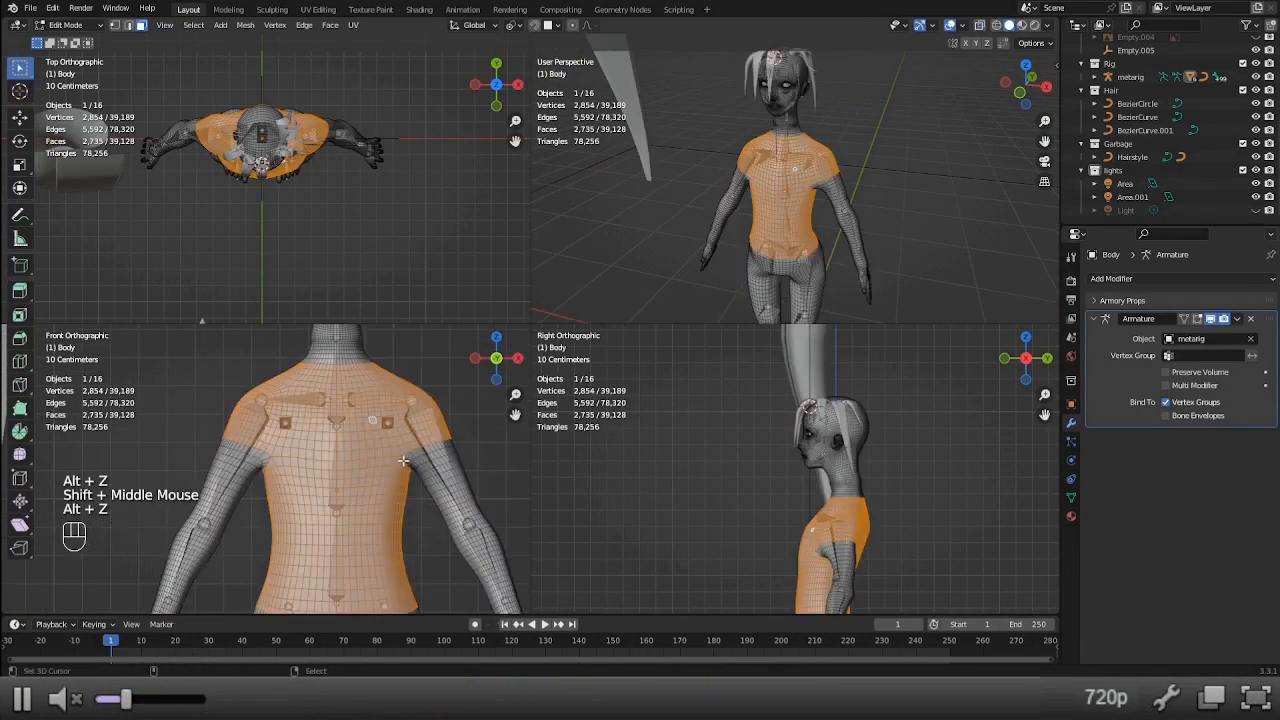
{"action": "scroll", "coordinate": [445, 467], "scroll_direction": "up", "scroll_amount": 2}
{"action": "scroll", "coordinate": [461, 465], "scroll_direction": "down", "scroll_amount": 1}
{"action": "middle_click_drag", "start_coordinate": [461, 465], "coordinate": [400, 472], "text": "shift"}
{"action": "right_click", "coordinate": [421, 459], "text": "alt+shift"}
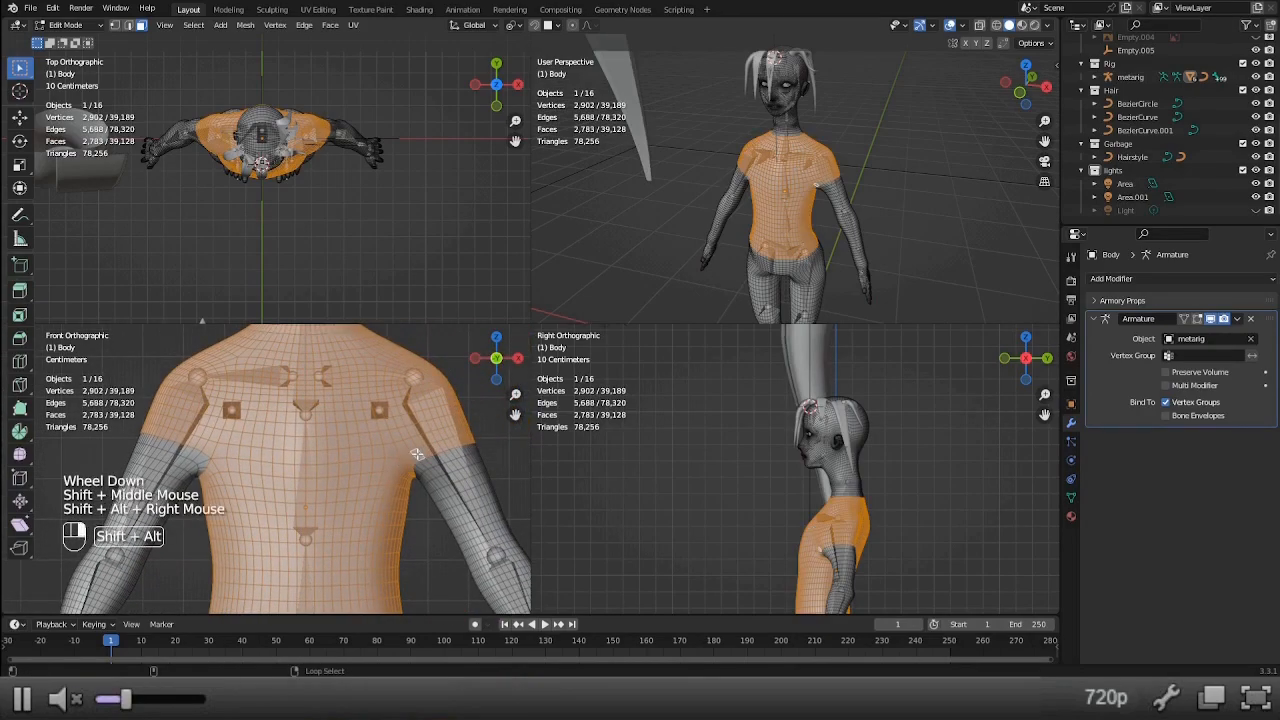
{"action": "right_click", "coordinate": [426, 463], "text": "alt+shift"}
{"action": "right_click", "coordinate": [435, 472], "text": "alt+shift"}
{"action": "right_click", "coordinate": [440, 481], "text": "alt+shift"}
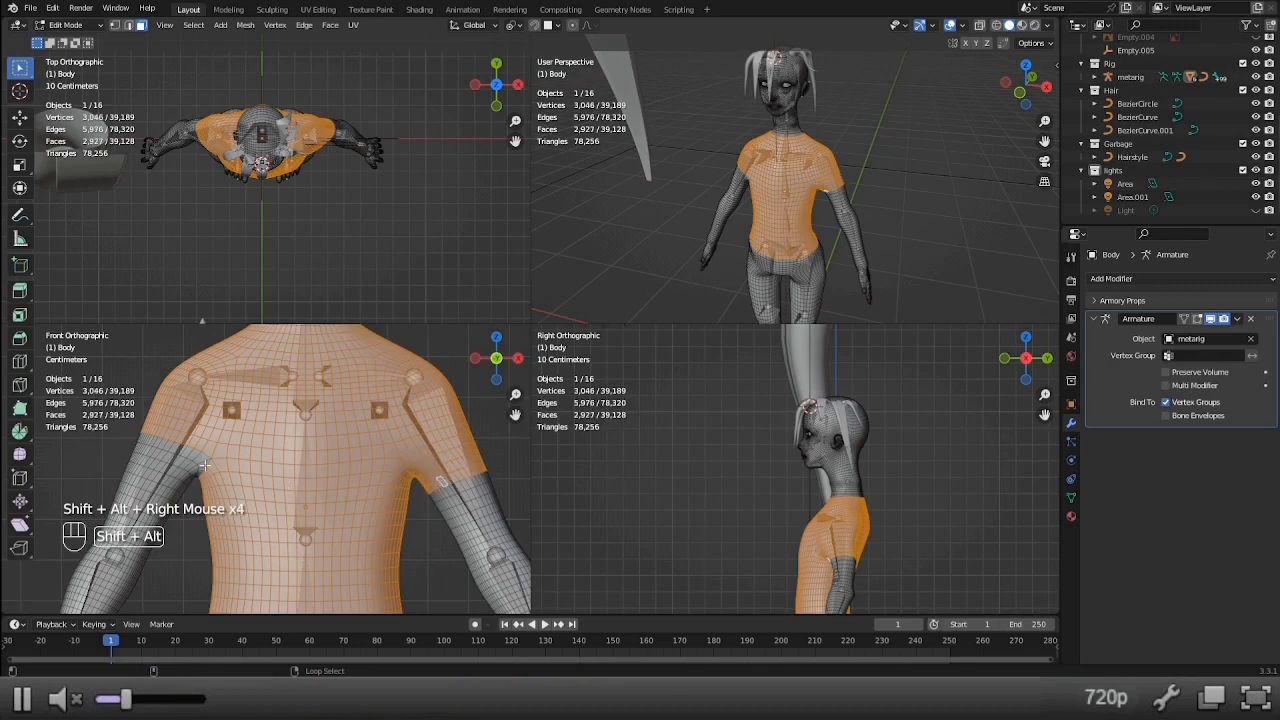
Add the four matching face loops down the character's right upper arm to complete the other short sleeve.
{"action": "right_click", "coordinate": [162, 450], "text": "alt+shift"}
{"action": "right_click", "coordinate": [158, 455], "text": "alt+shift"}
{"action": "right_click", "coordinate": [153, 462], "text": "alt+shift"}
{"action": "right_click", "coordinate": [145, 472], "text": "alt+shift"}
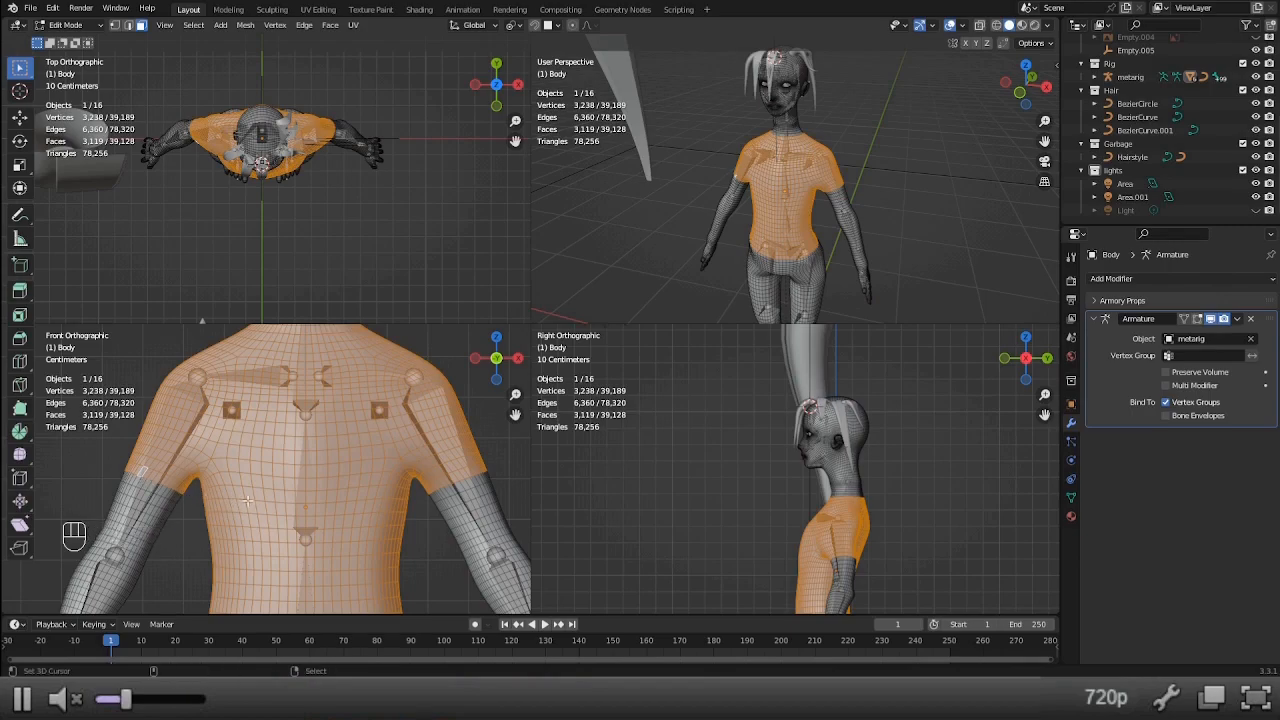
Duplicate the selected shirt-shaped faces in place and separate the copy from the Body mesh into its own object.
{"action": "scroll", "coordinate": [399, 507], "scroll_direction": "down", "scroll_amount": 2}
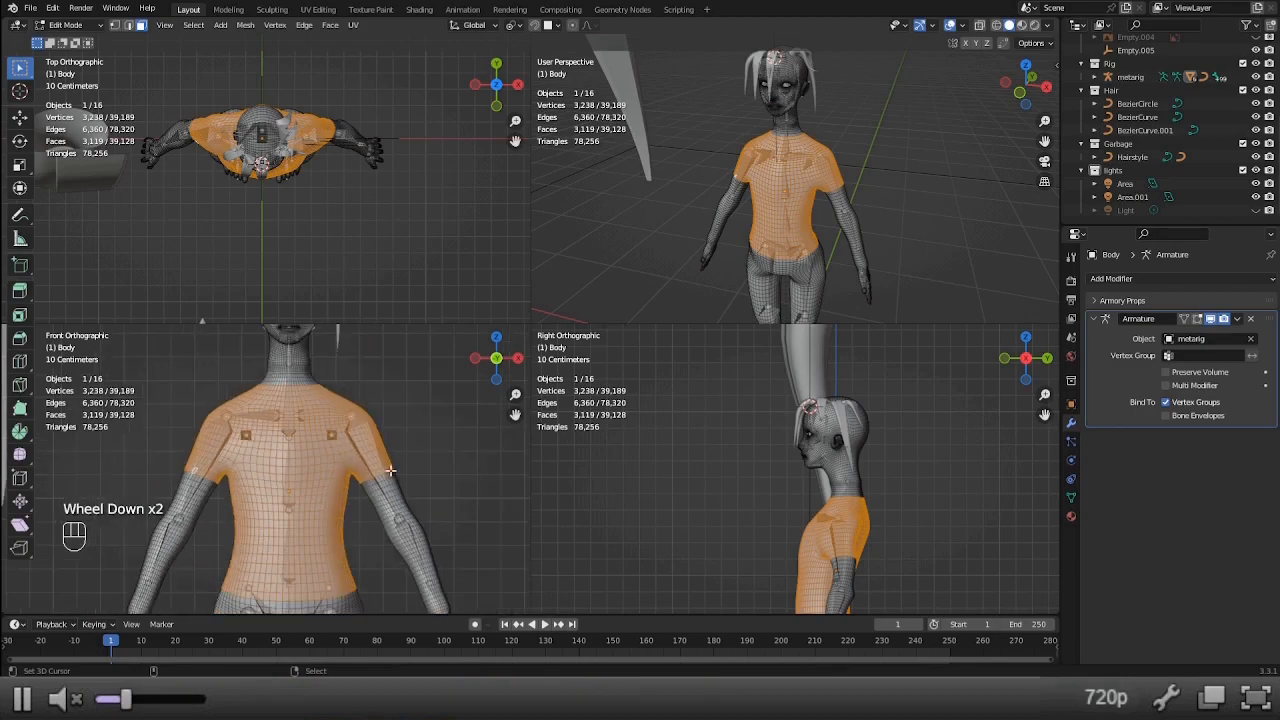
{"action": "scroll", "coordinate": [392, 473], "scroll_direction": "down", "scroll_amount": 2}
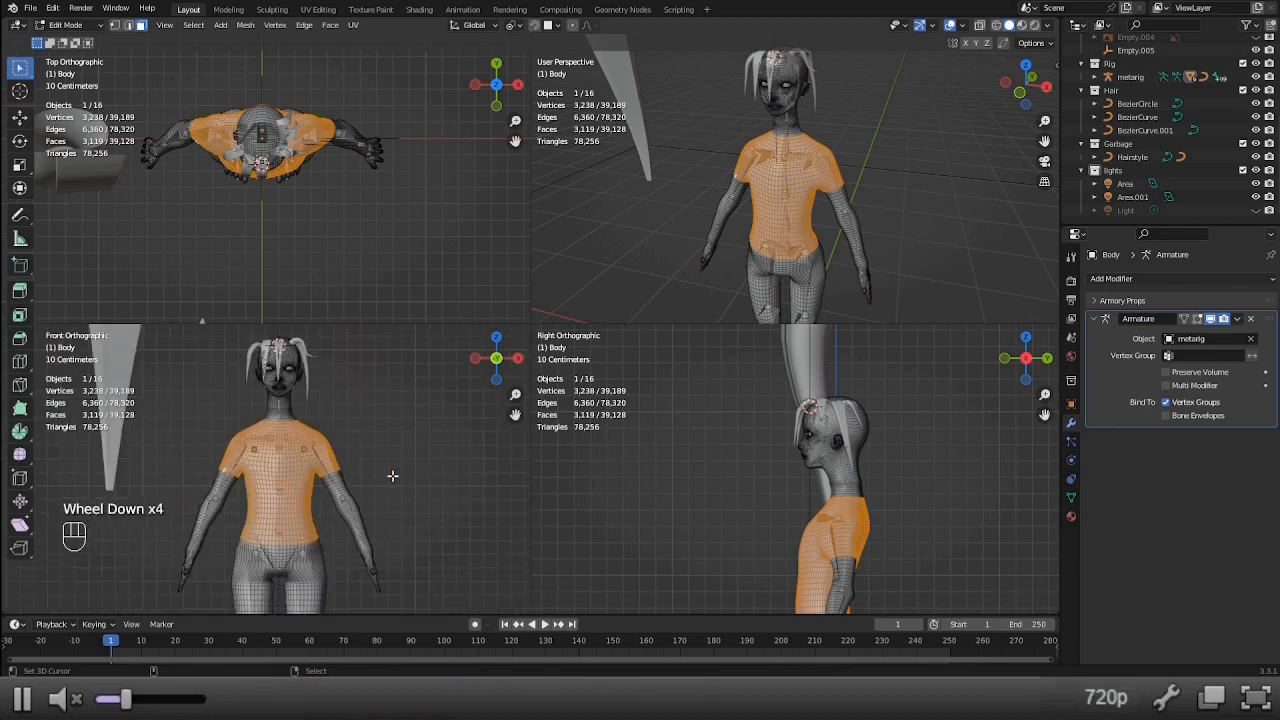
{"action": "scroll", "coordinate": [400, 497], "scroll_direction": "down", "scroll_amount": 1}
{"action": "scroll", "coordinate": [395, 502], "scroll_direction": "up", "scroll_amount": 2}
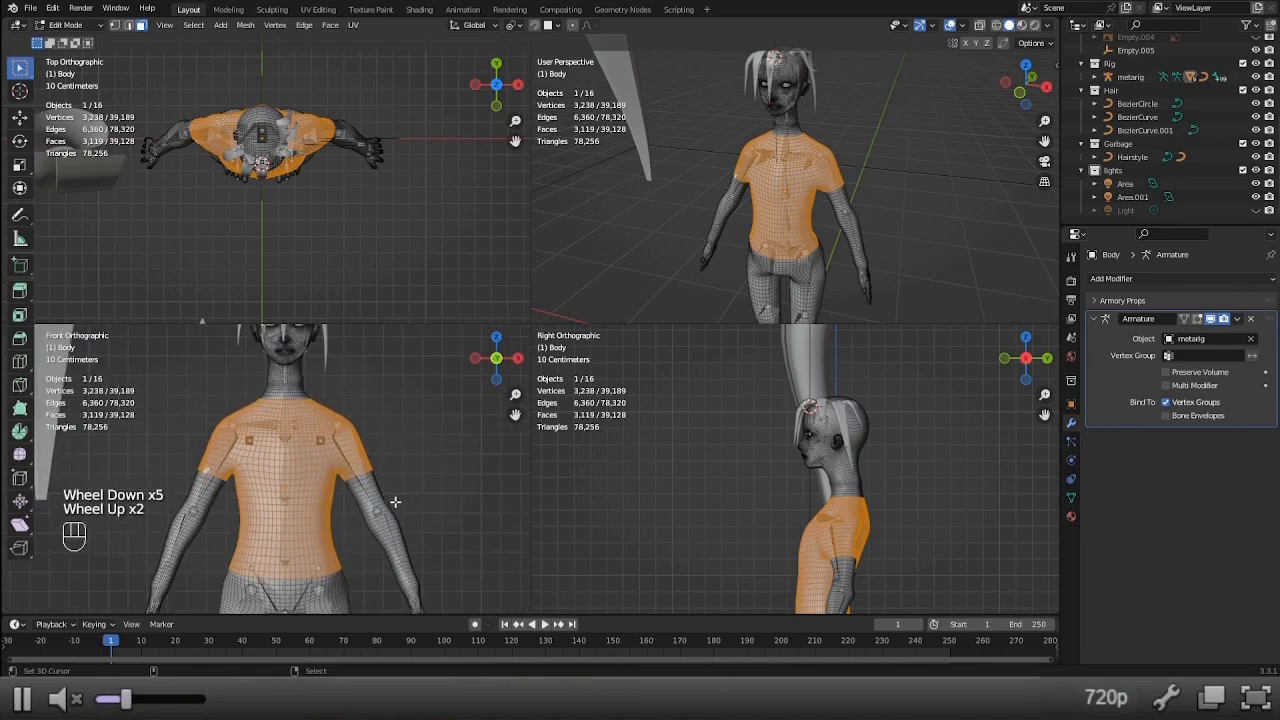
{"action": "key", "text": "shift+d"}
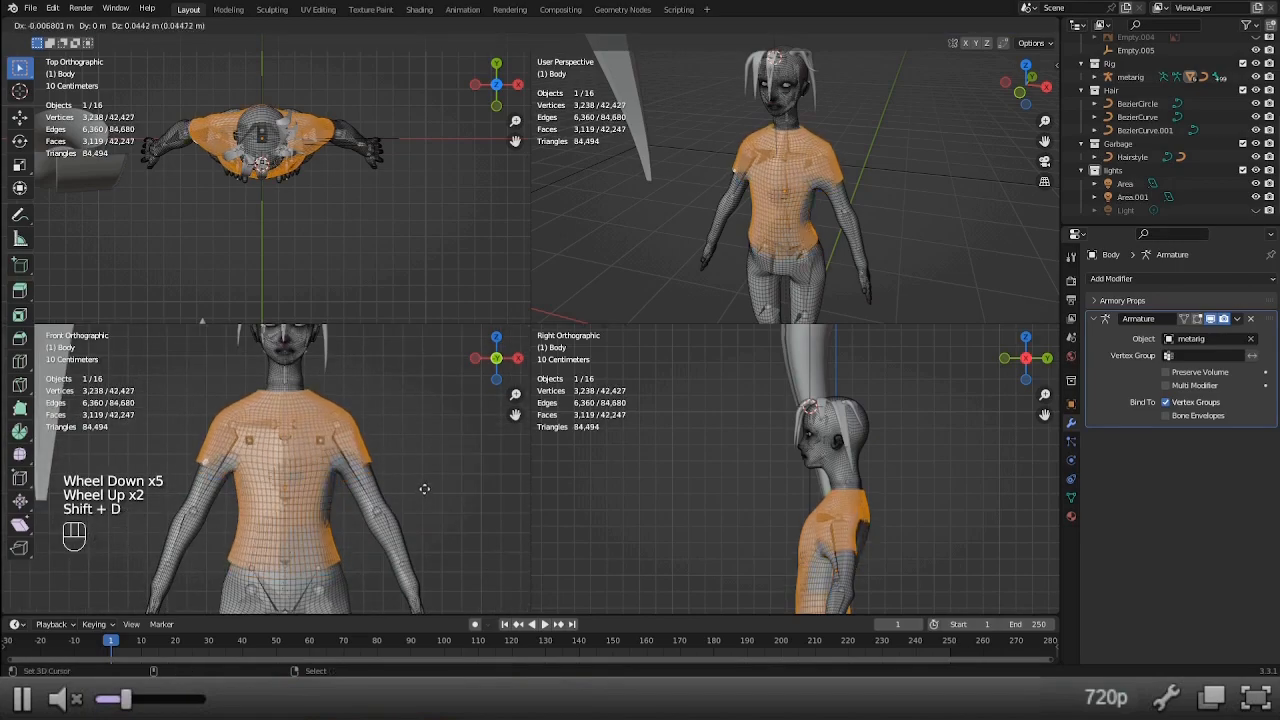
{"action": "right_click", "coordinate": [441, 436]}
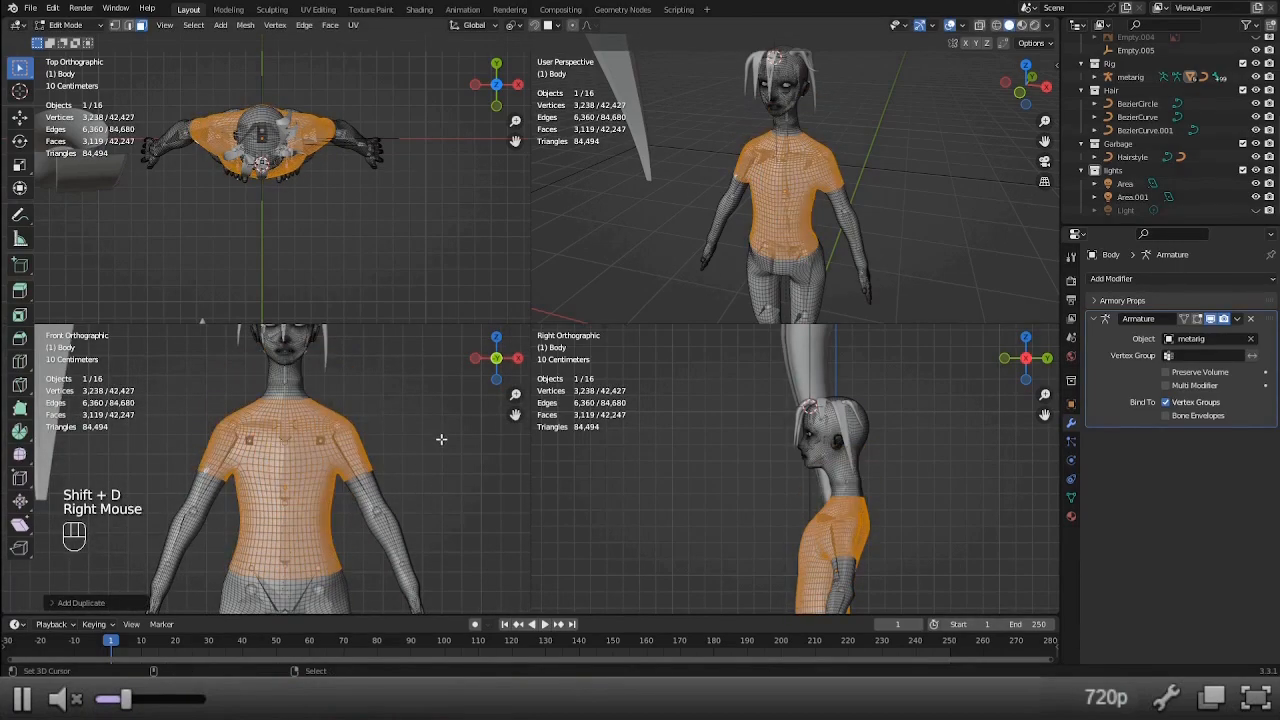
{"action": "key", "text": "p"}
{"action": "left_click", "coordinate": [443, 442]}
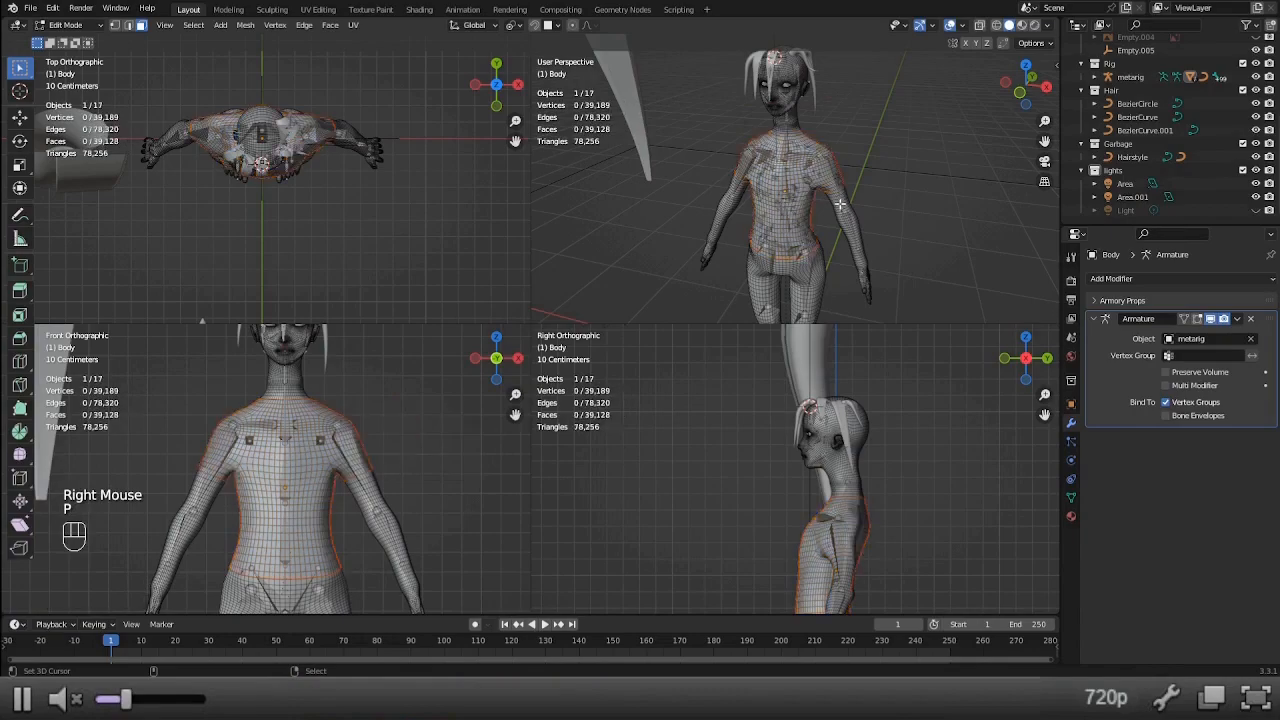
Return to Object Mode, select the separated shirt object and remove its Armature modifier.
{"action": "key", "text": "Tab"}
{"action": "right_click", "coordinate": [797, 201]}
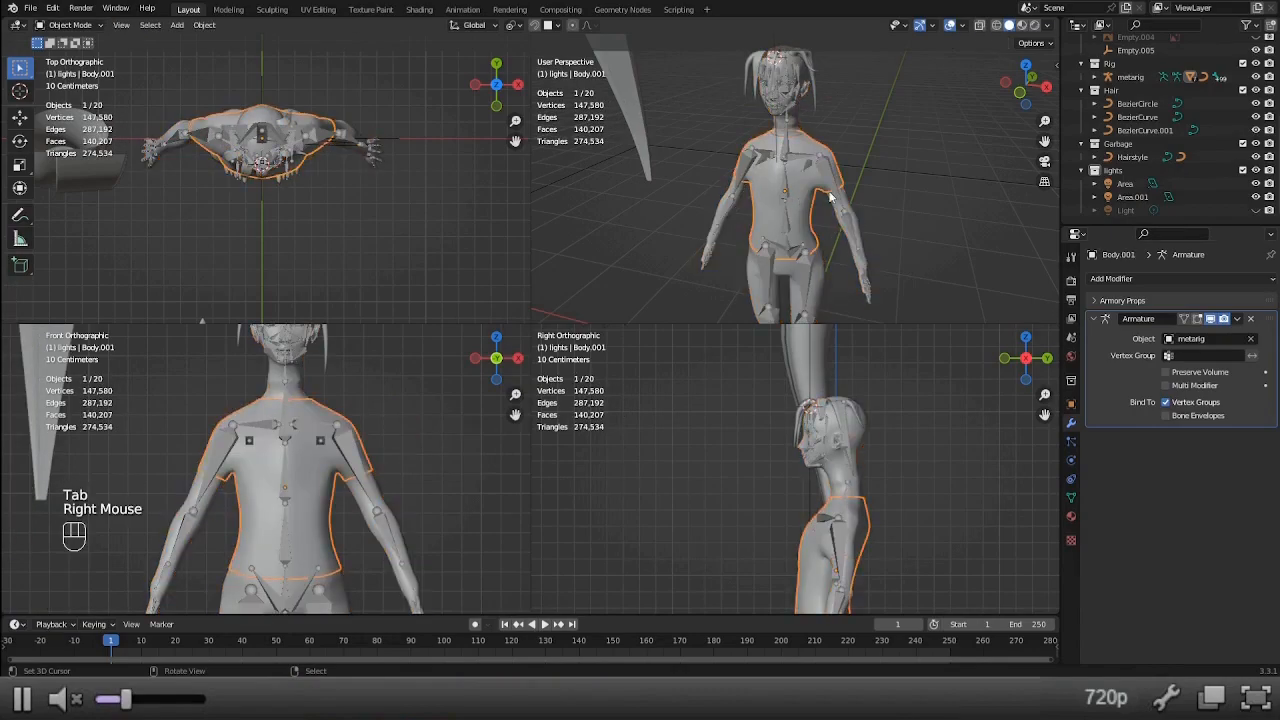
{"action": "left_click", "coordinate": [1252, 318]}
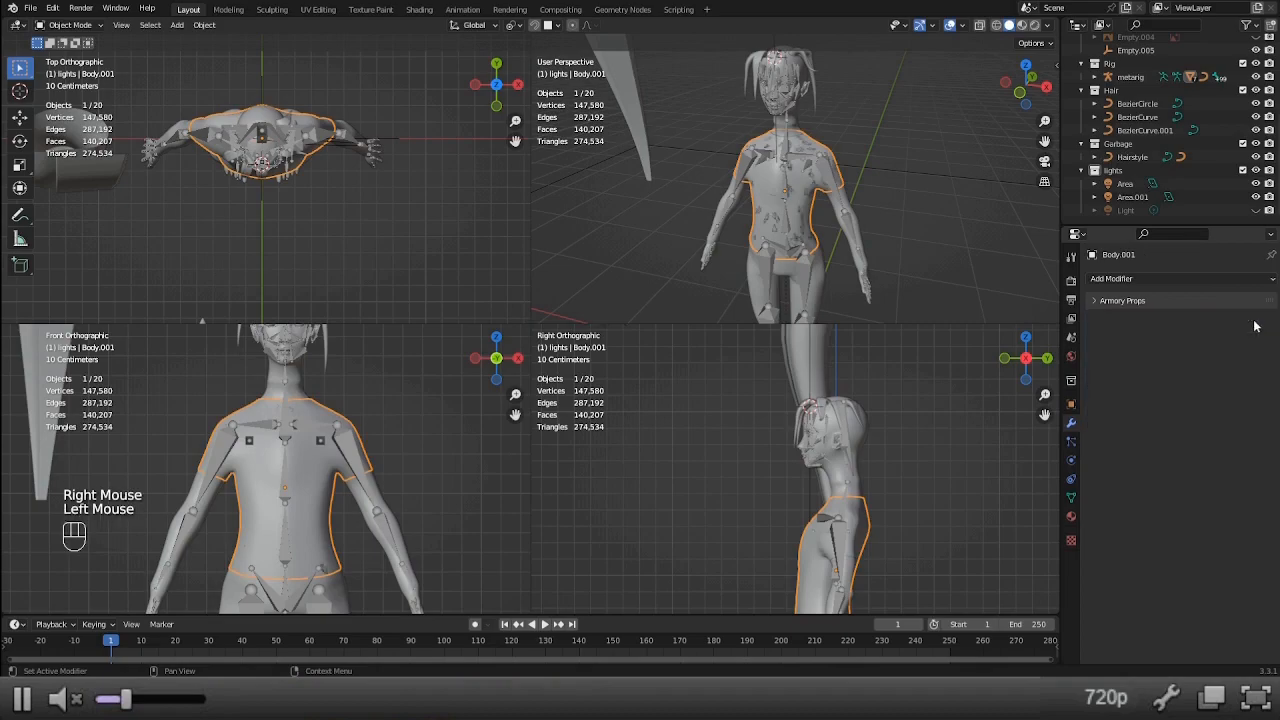
Detach the shirt object from the metarig with Clear Parent, undoing the first clearing and repeating it.
{"action": "key", "text": "alt+p"}
{"action": "left_click", "coordinate": [864, 177]}
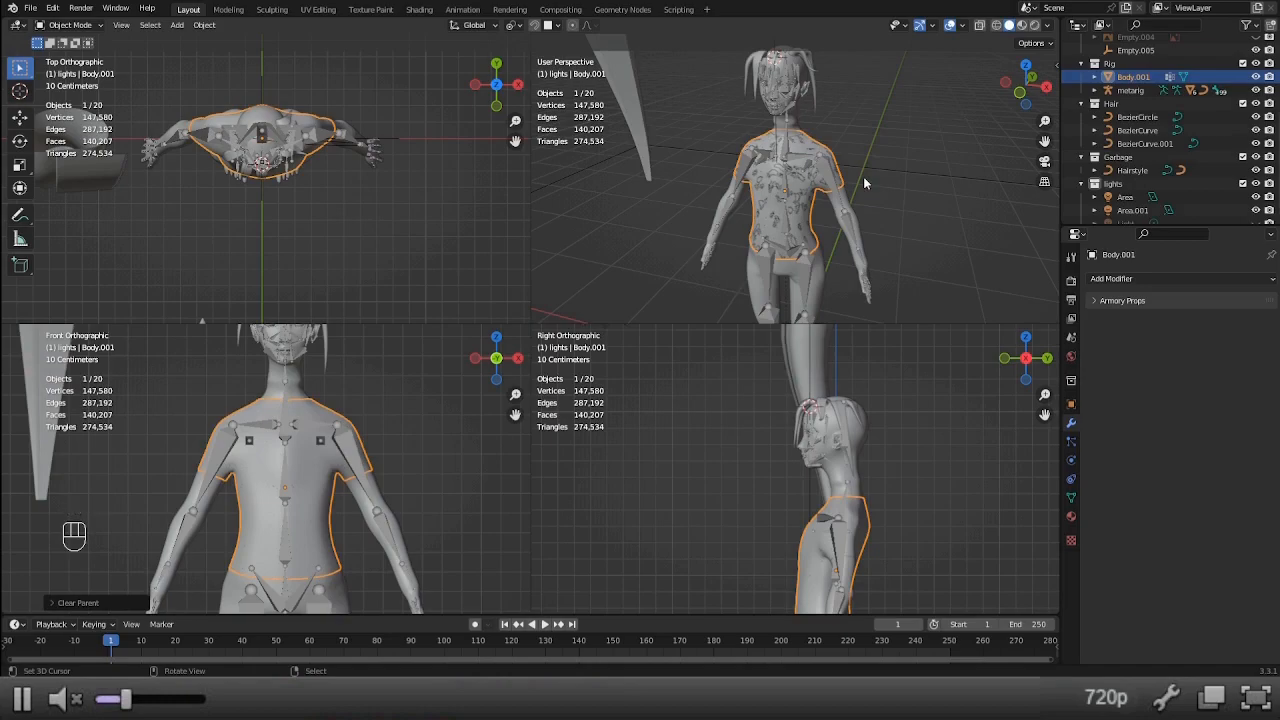
{"action": "key", "text": "ctrl+z"}
{"action": "key", "text": "alt+p"}
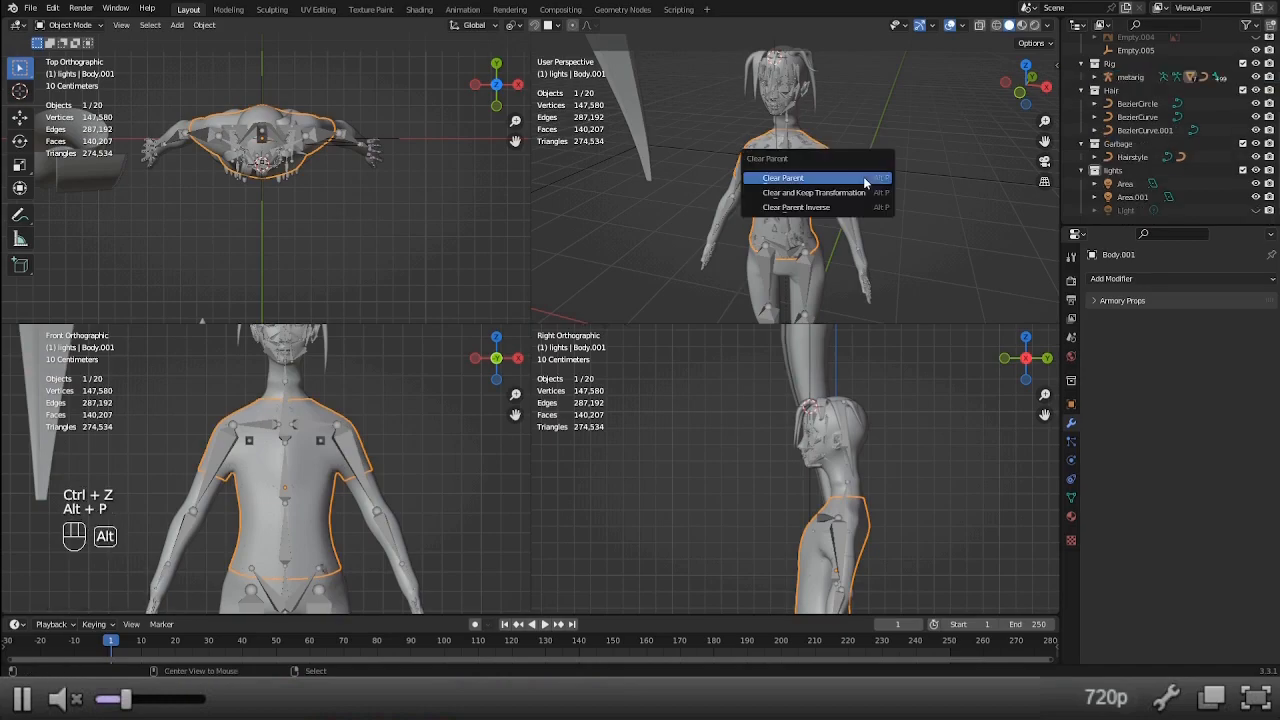
{"action": "left_click", "coordinate": [864, 179]}
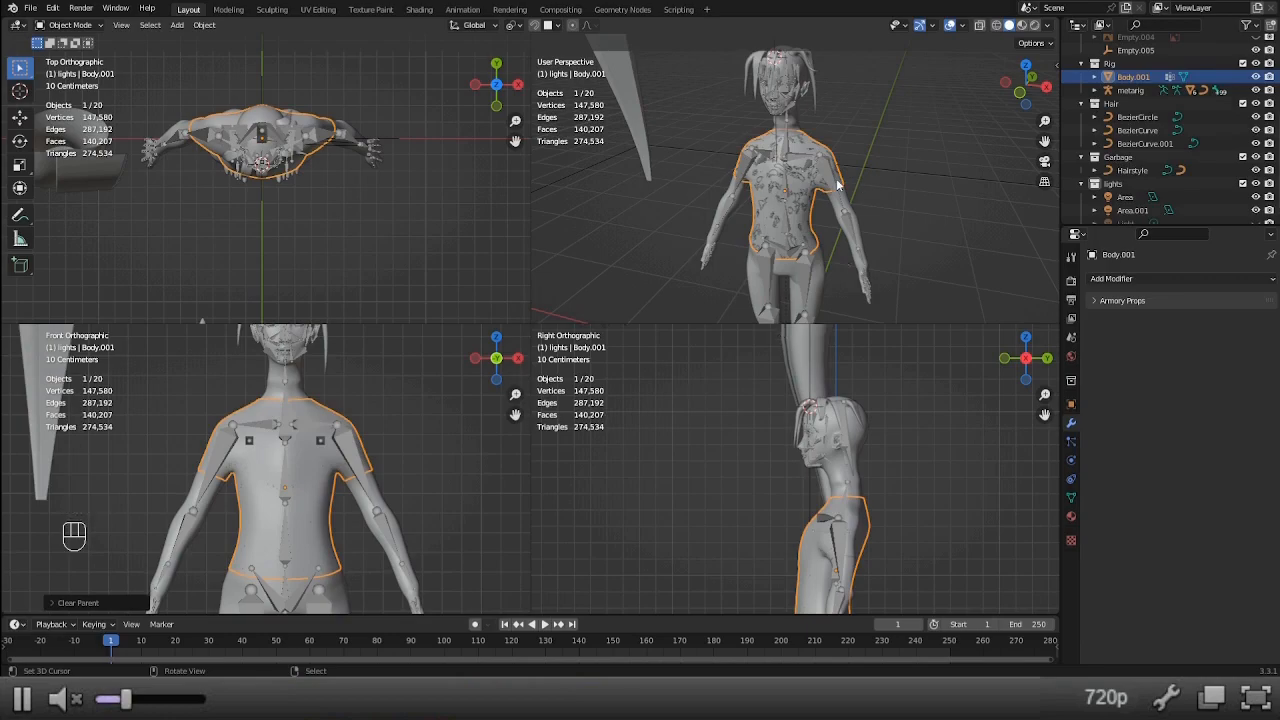
In Edit Mode, offset all the shirt's faces outward by about 0.02 m with Shrink/Fatten and return to Object Mode.
{"action": "key", "text": "Tab"}
{"action": "scroll", "coordinate": [838, 185], "scroll_direction": "up", "scroll_amount": 2}
{"action": "middle_click_drag", "start_coordinate": [838, 185], "coordinate": [931, 220]}
{"action": "key", "text": "a"}
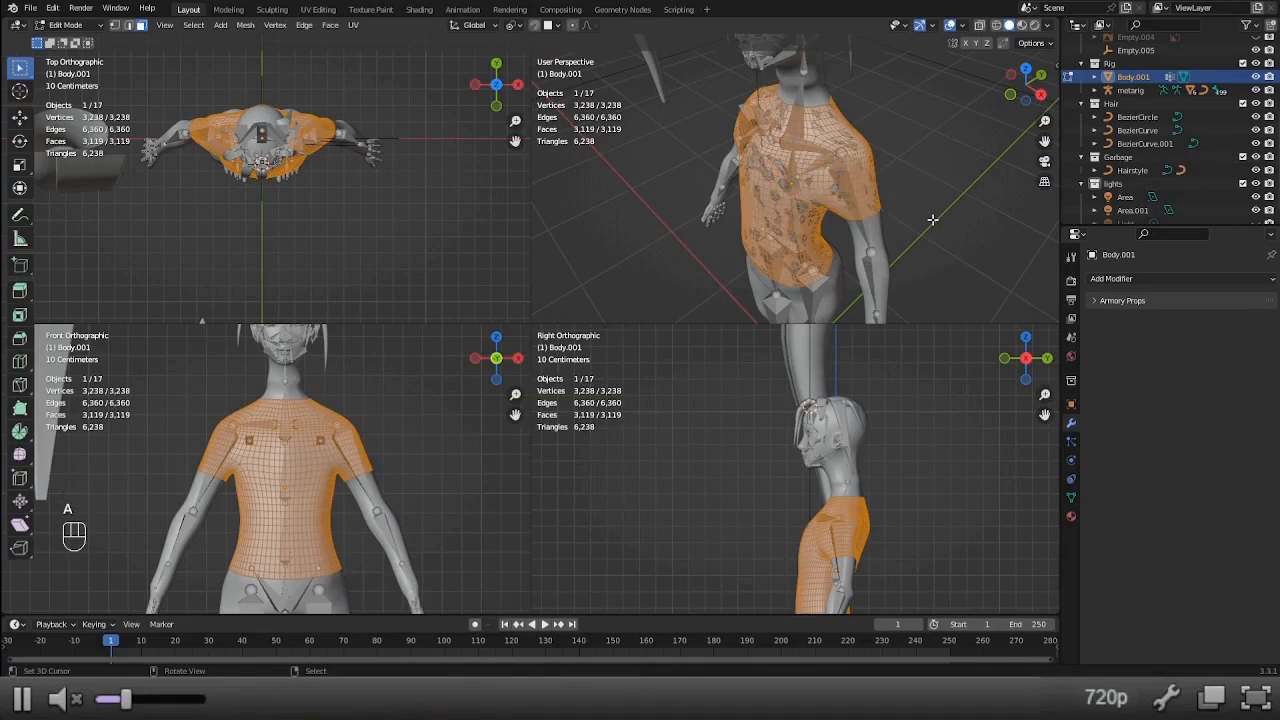
{"action": "key", "text": "alt+s"}
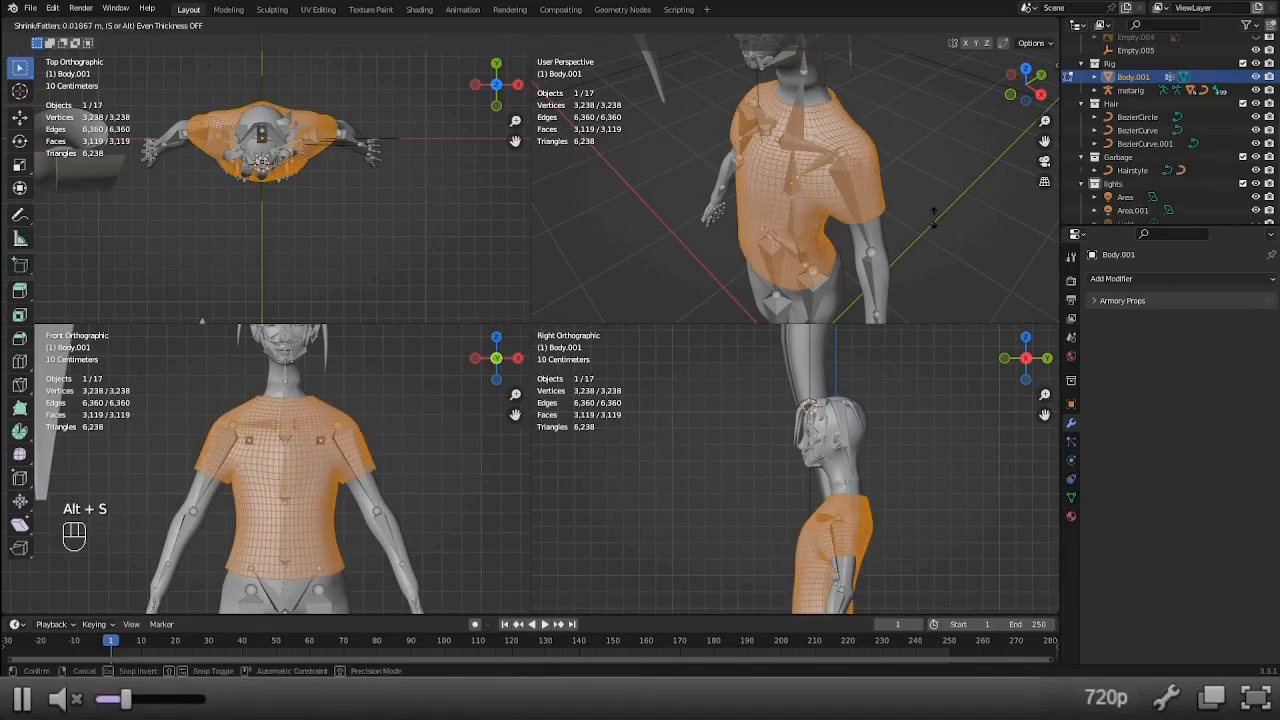
{"action": "left_click", "coordinate": [933, 215]}
{"action": "middle_click_drag", "start_coordinate": [727, 298], "coordinate": [765, 131]}
{"action": "scroll", "coordinate": [877, 214], "scroll_direction": "down", "scroll_amount": 2}
{"action": "middle_click_drag", "start_coordinate": [877, 214], "coordinate": [914, 246]}
{"action": "mouse_move", "coordinate": [700, 192]}
{"action": "middle_mouse_down"}
{"action": "mouse_move", "coordinate": [845, 145]}
{"action": "mouse_move", "coordinate": [691, 189]}
{"action": "mouse_move", "coordinate": [832, 198]}
{"action": "mouse_move", "coordinate": [698, 170]}
{"action": "mouse_move", "coordinate": [760, 205]}
{"action": "mouse_move", "coordinate": [753, 214]}
{"action": "middle_mouse_up"}
{"action": "key", "text": "Tab"}
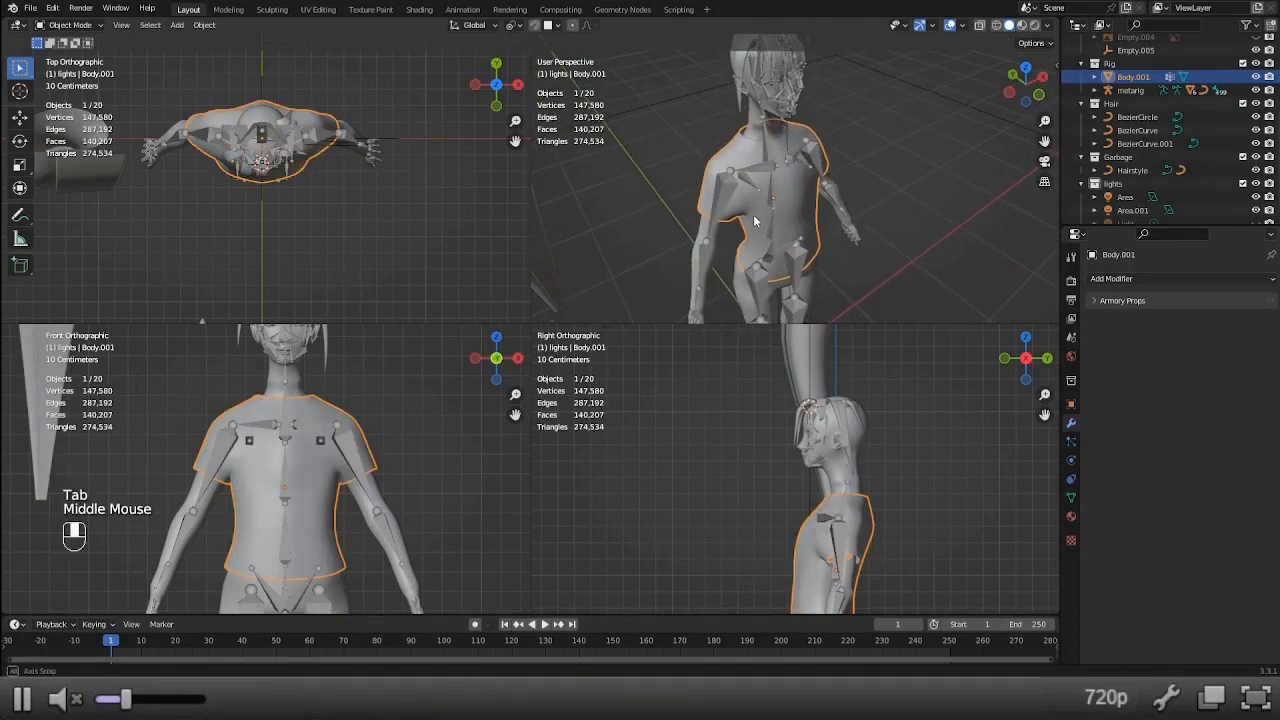
In rendered shading, add a new material named "Shirt color" to the shirt and make its base color red.
{"action": "left_click", "coordinate": [1035, 26]}
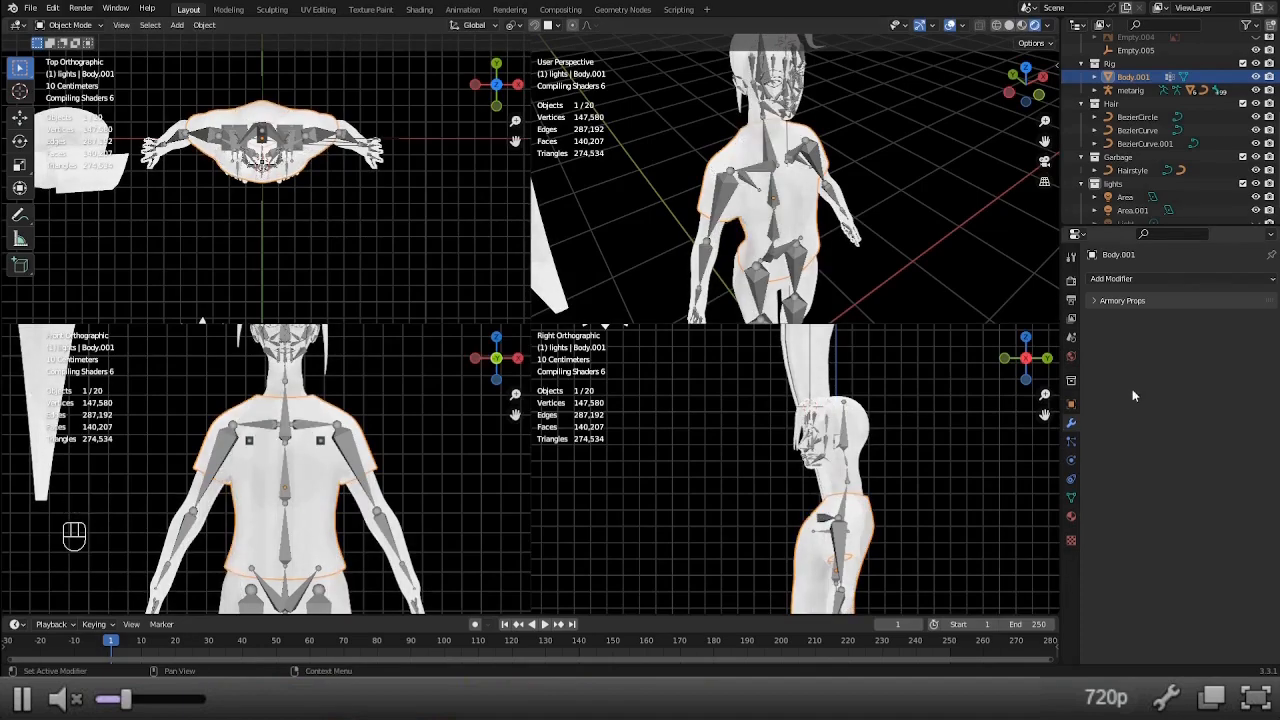
{"action": "left_click", "coordinate": [1070, 517]}
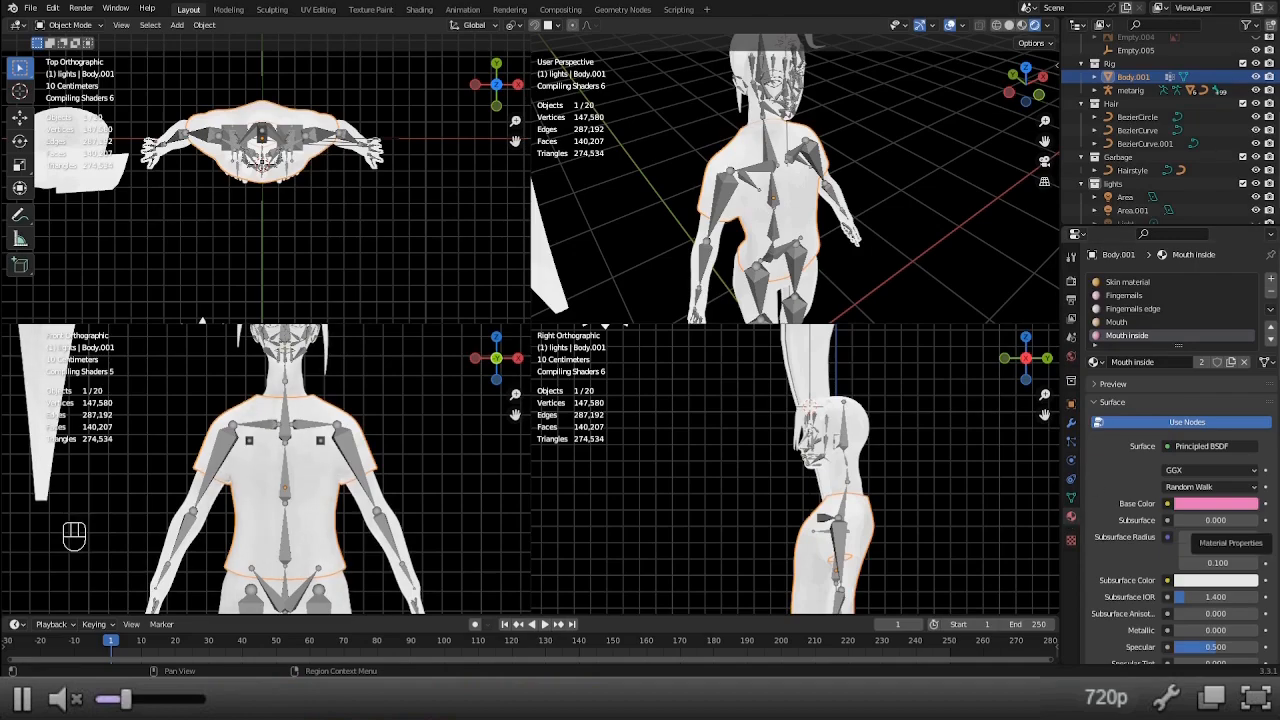
{"action": "left_click", "coordinate": [1270, 282]}
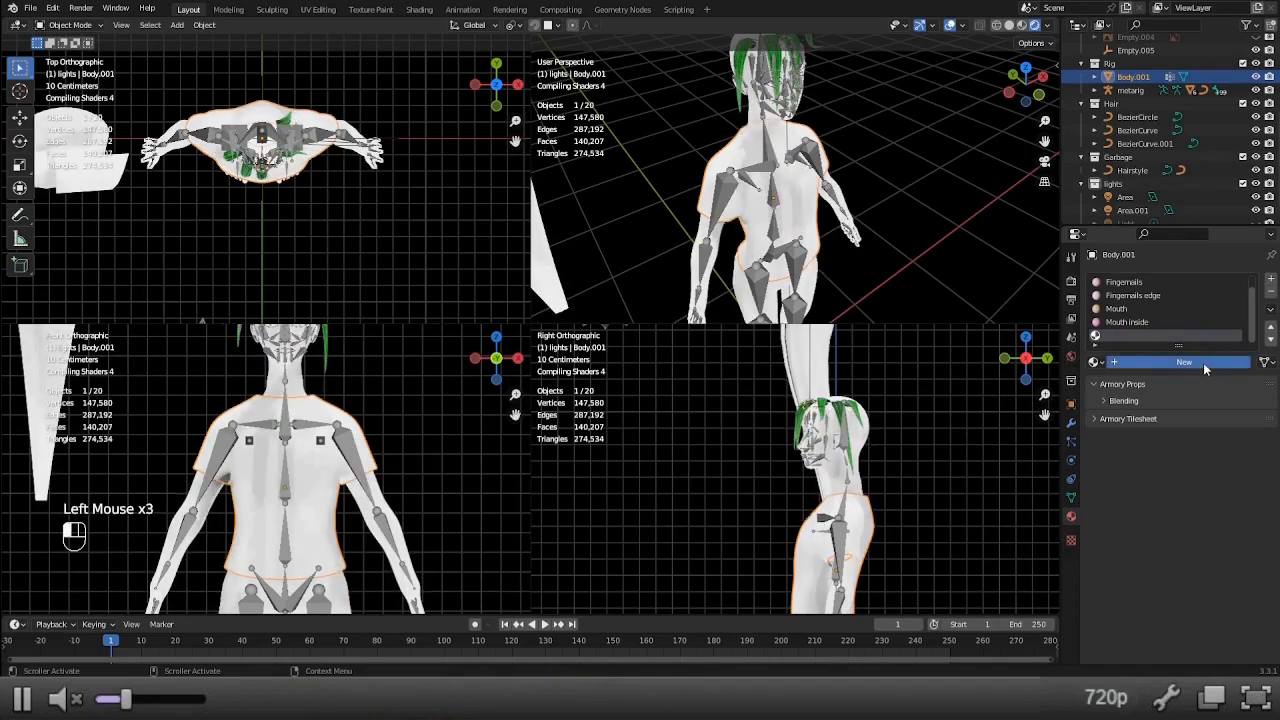
{"action": "left_click", "coordinate": [1203, 362]}
{"action": "double_click", "coordinate": [1136, 338]}
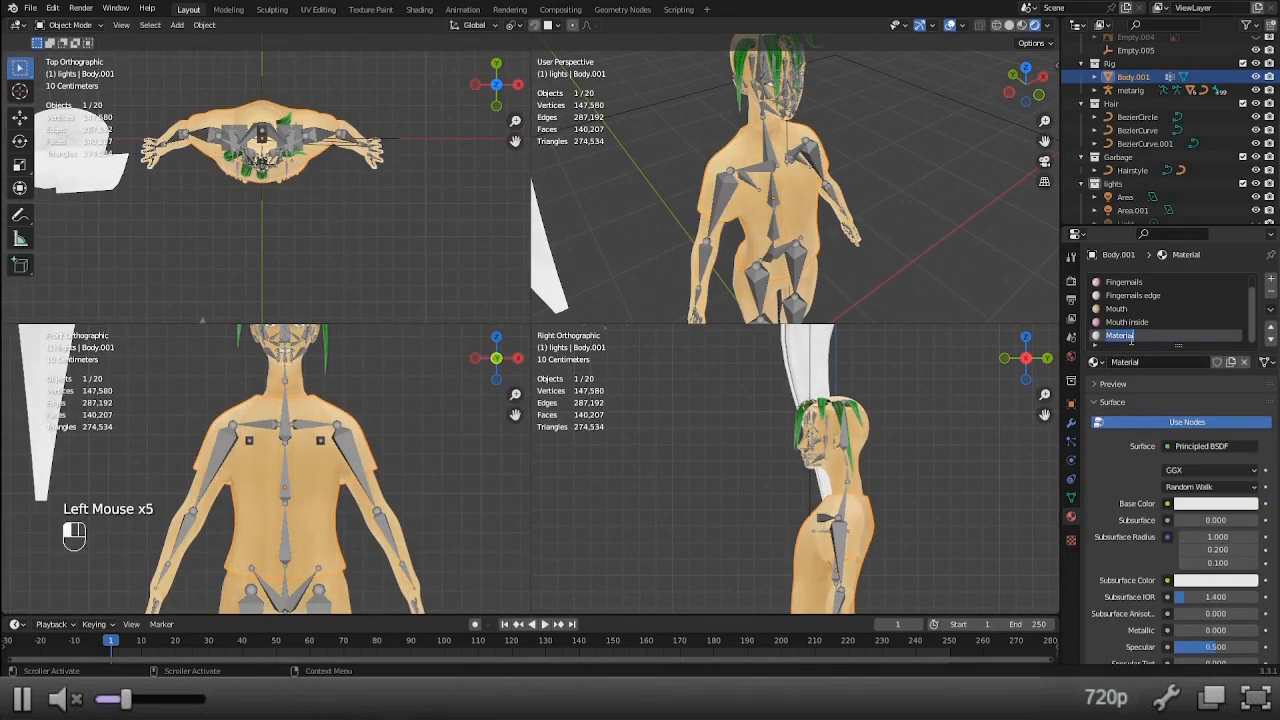
{"action": "type", "text": "Sk"}
{"action": "type", "text": "irt color"}
{"action": "key", "text": "Return"}
{"action": "left_click", "coordinate": [1215, 504]}
{"action": "left_click_drag", "start_coordinate": [1198, 408], "coordinate": [1188, 406]}
Remove the inherited material slots from Skin material to Mouth inside from the shirt object.
{"action": "scroll", "coordinate": [1165, 290], "scroll_direction": "up", "scroll_amount": 4}
{"action": "left_click", "coordinate": [1160, 284]}
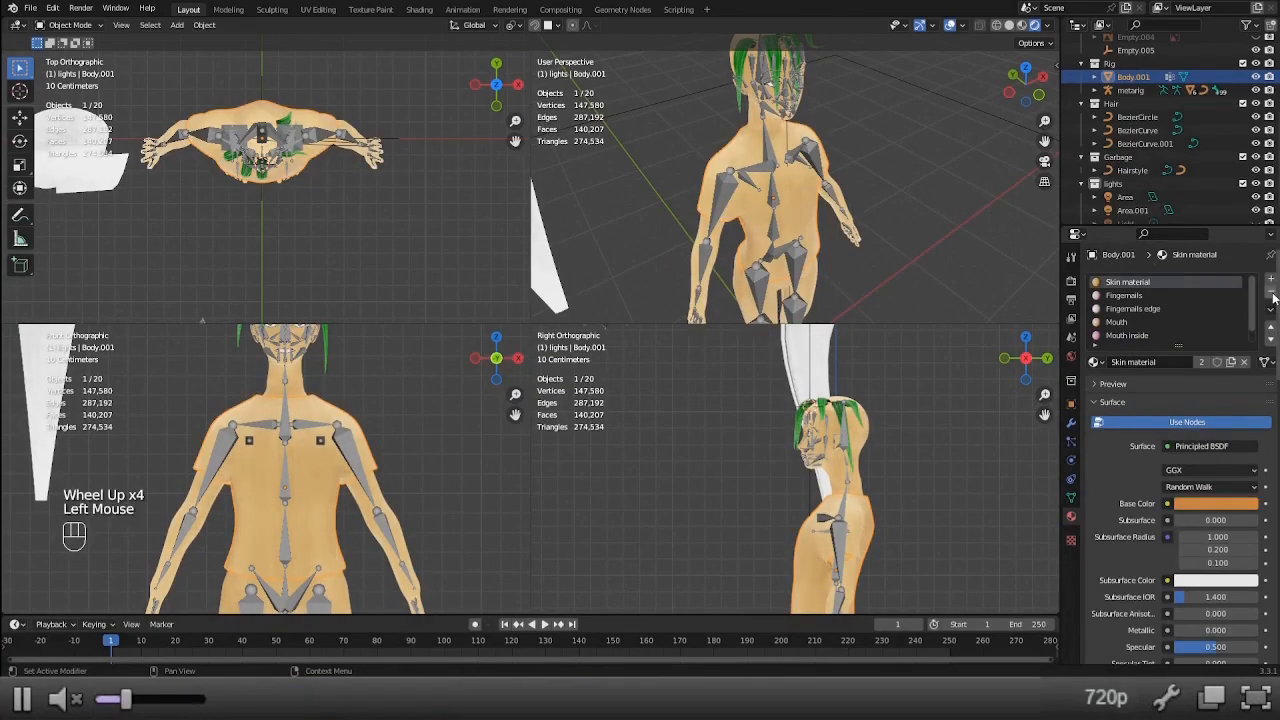
{"action": "left_click", "coordinate": [1273, 296]}
{"action": "left_click", "coordinate": [1273, 296]}
{"action": "left_click", "coordinate": [1273, 296]}
{"action": "left_click", "coordinate": [1273, 296]}
{"action": "left_click", "coordinate": [1273, 296]}
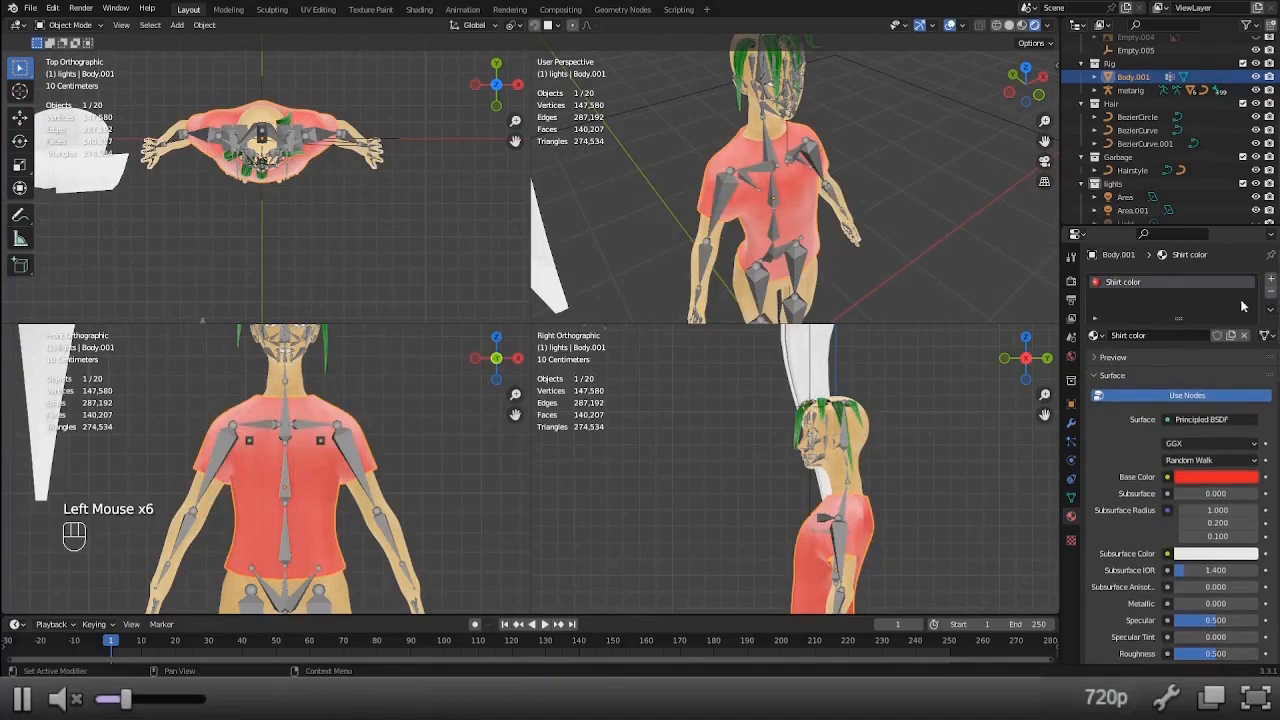
Undo the last material slot removal and assign Shirt color to all of the shirt's faces in Edit Mode.
{"action": "key", "text": "ctrl+z"}
{"action": "key", "text": "Tab"}
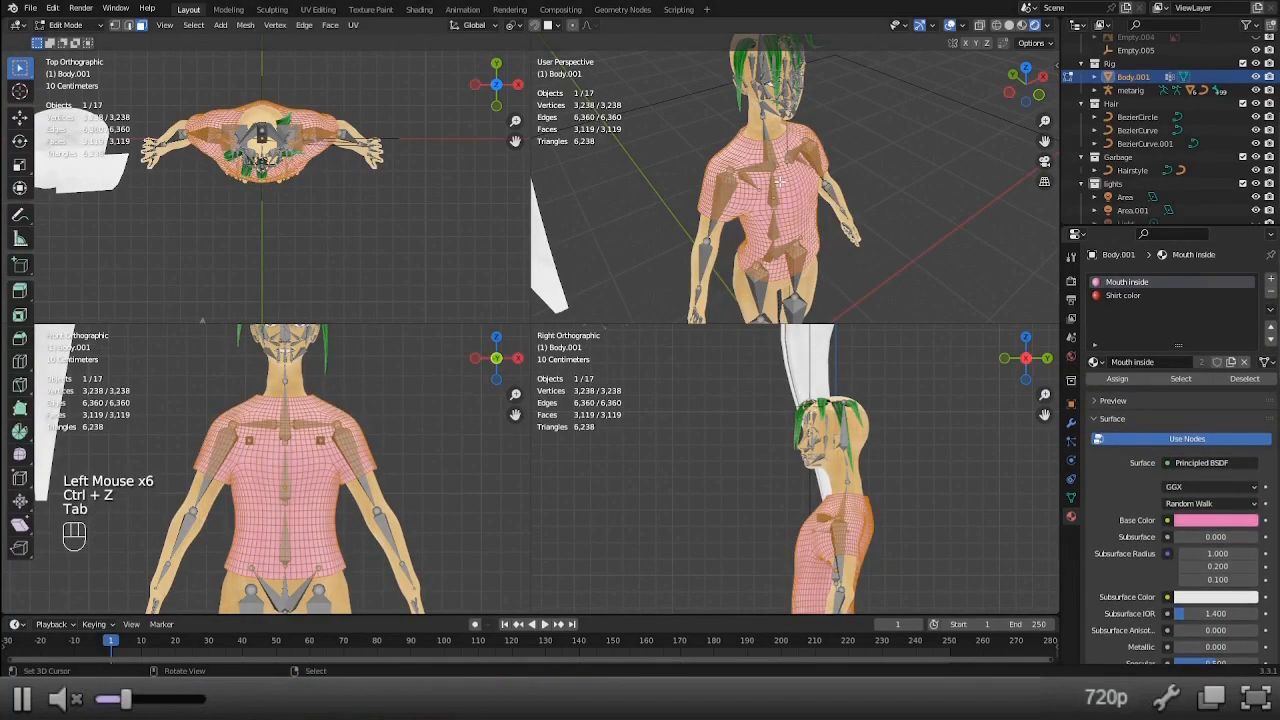
{"action": "left_click", "coordinate": [1122, 295]}
{"action": "key", "text": "a"}
{"action": "left_click", "coordinate": [1121, 379]}
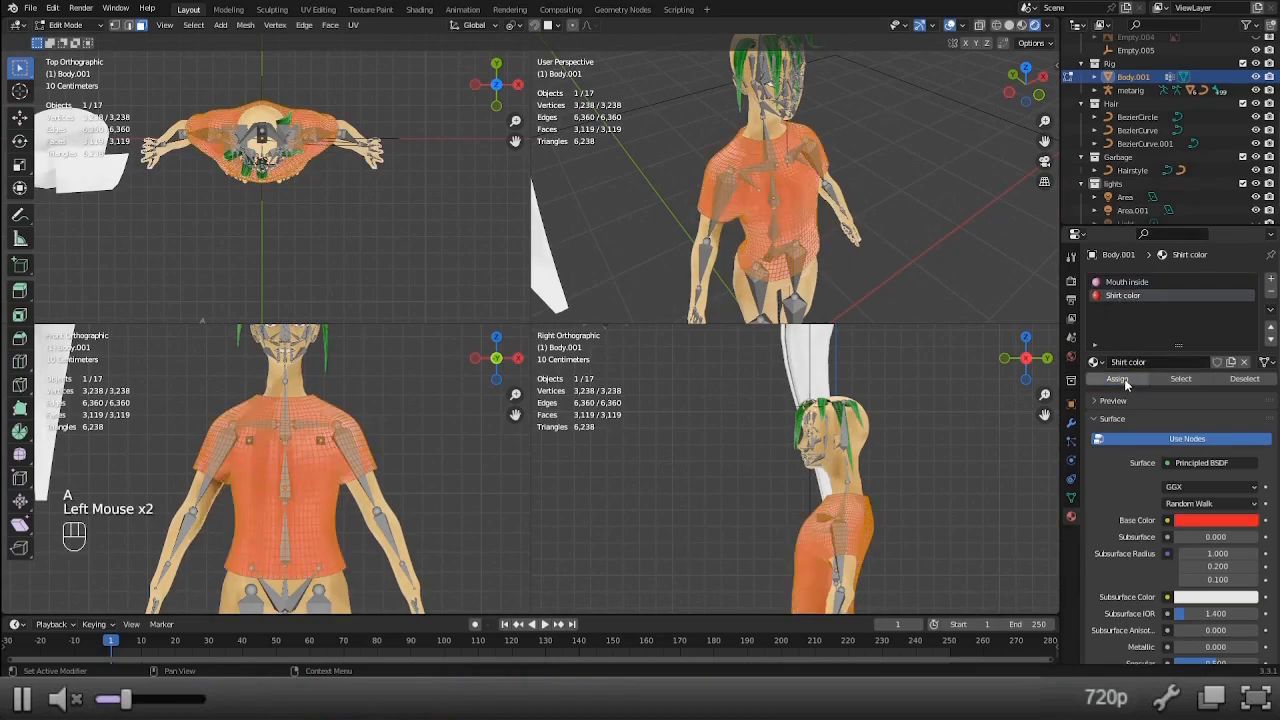
Return to Object Mode and remove the Mouth inside material slot from the shirt.
{"action": "key", "text": "Tab"}
{"action": "left_click", "coordinate": [1196, 283]}
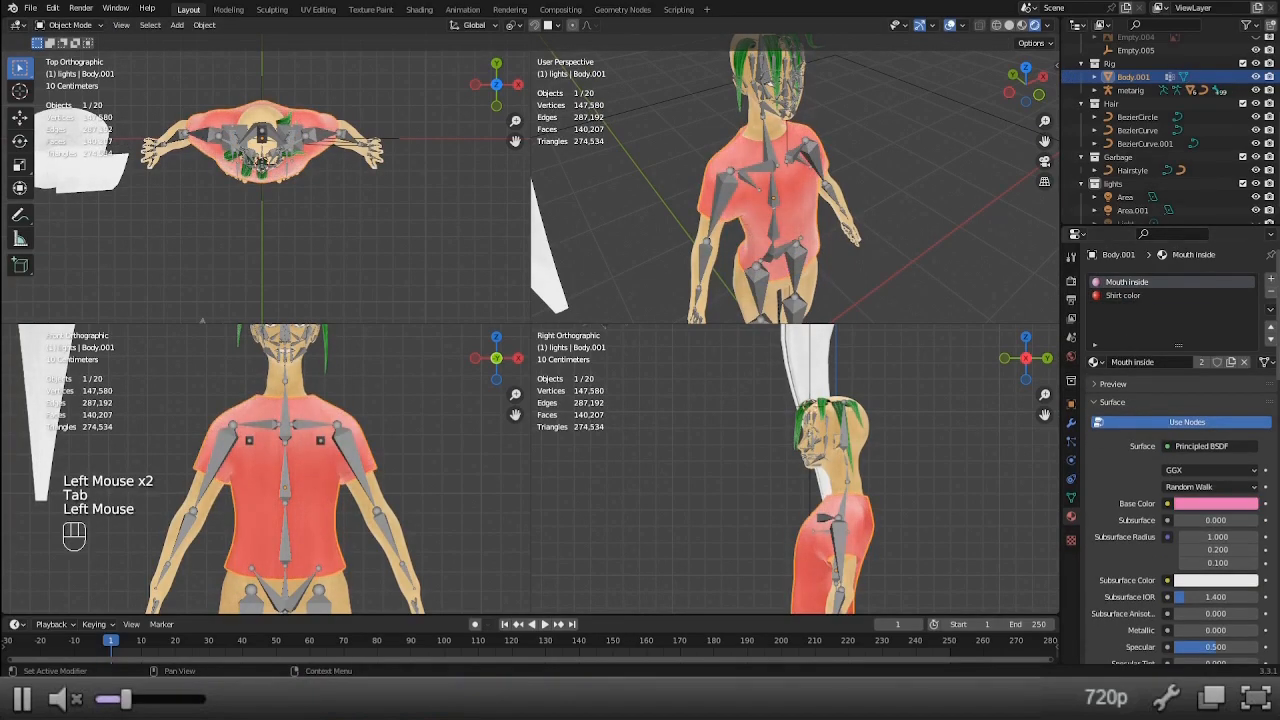
{"action": "left_click", "coordinate": [1271, 291]}
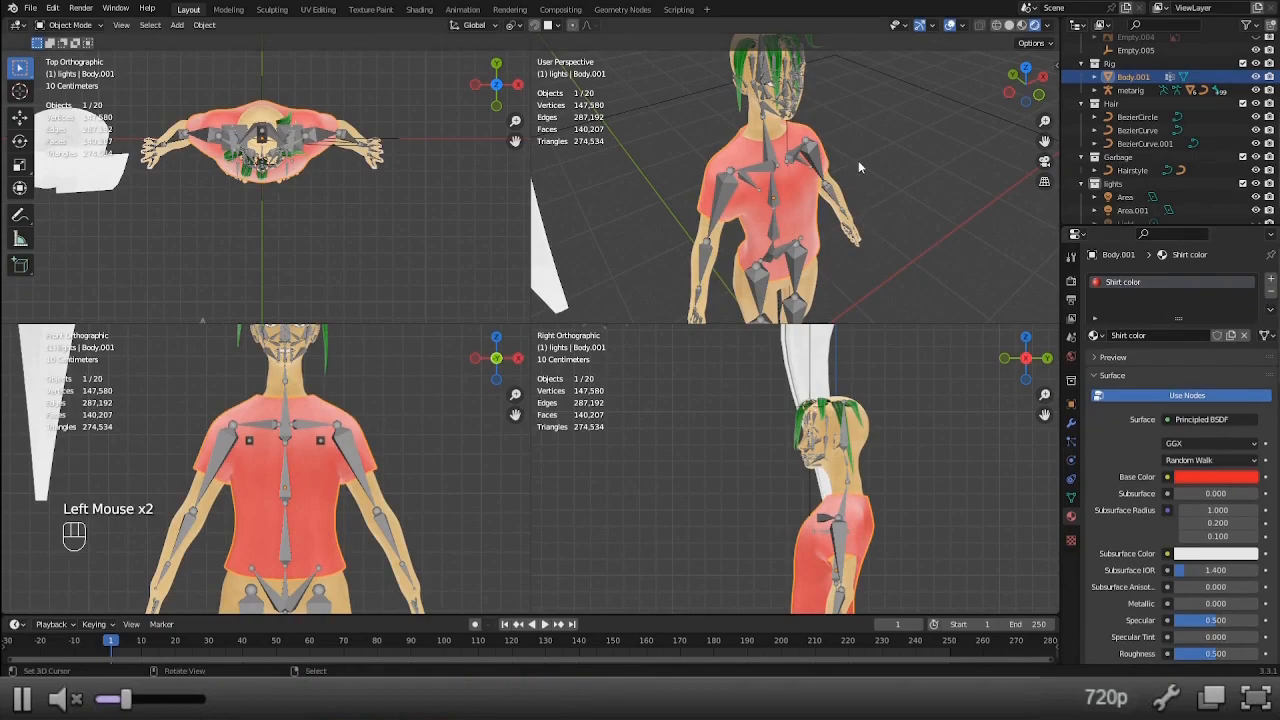
{"action": "middle_click_drag", "start_coordinate": [862, 144], "coordinate": [878, 209]}
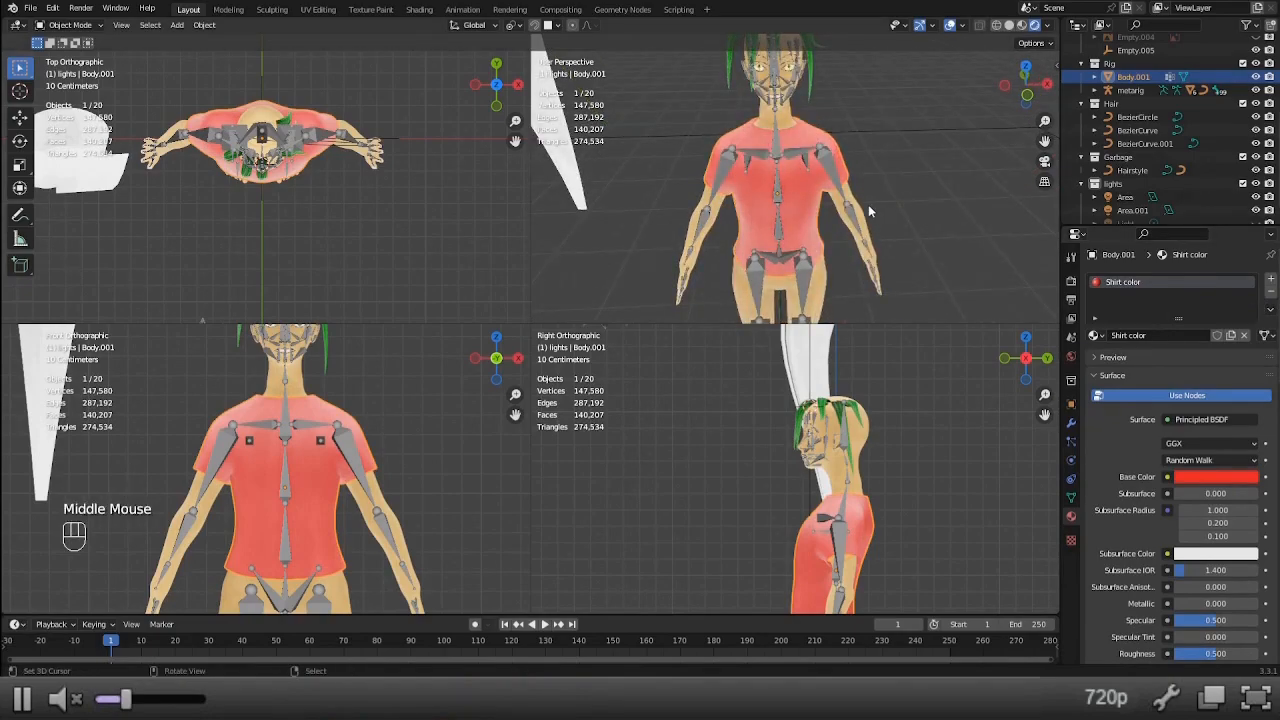
{"action": "right_click", "coordinate": [842, 172]}
{"action": "scroll", "coordinate": [1217, 284], "scroll_direction": "down", "scroll_amount": 1}
{"action": "scroll", "coordinate": [1217, 284], "scroll_direction": "up", "scroll_amount": 3}
{"action": "right_click", "coordinate": [806, 216]}
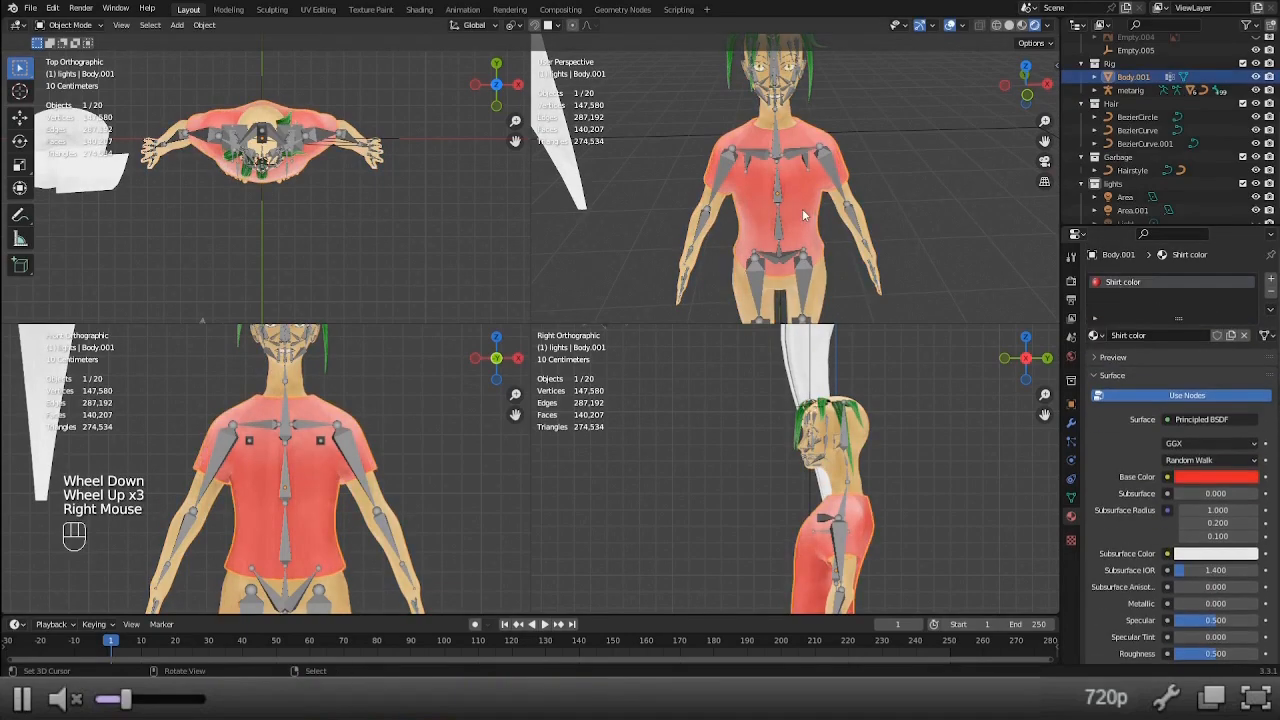
{"action": "scroll", "coordinate": [894, 143], "scroll_direction": "up", "scroll_amount": 2}
{"action": "scroll", "coordinate": [893, 205], "scroll_direction": "down", "scroll_amount": 3}
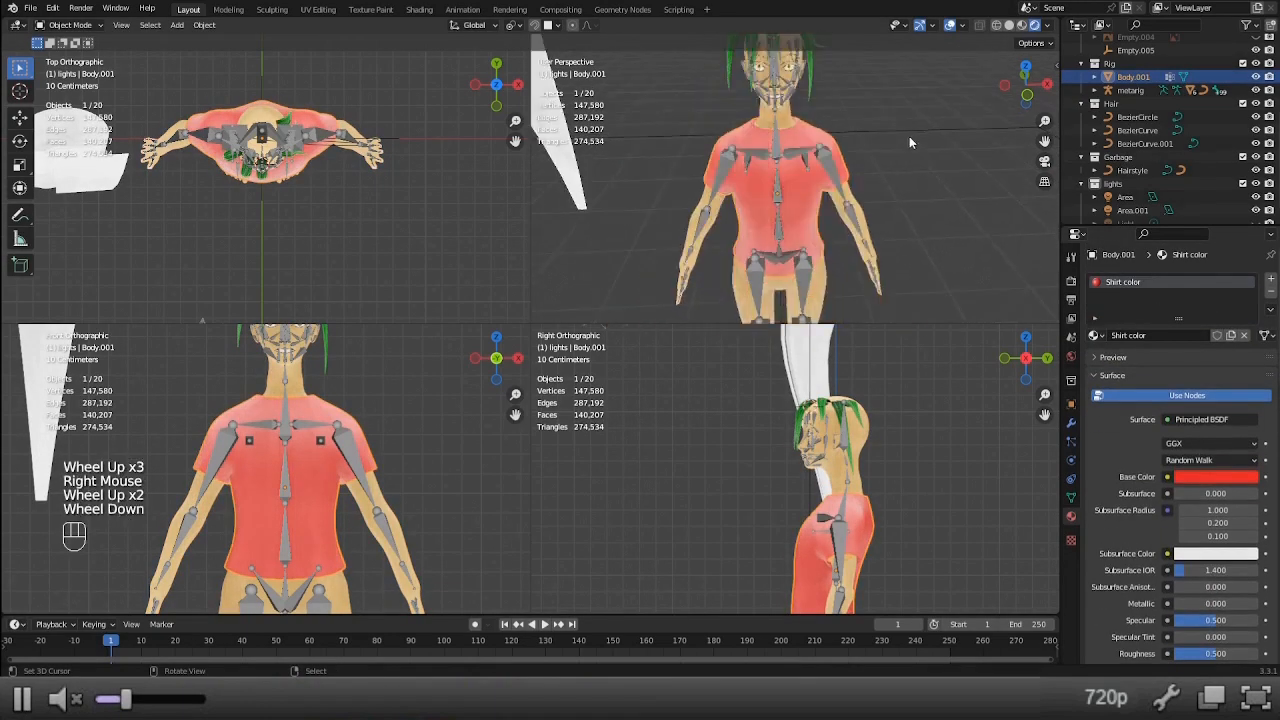
Add a Data Transfer modifier to the shirt object.
{"action": "left_click", "coordinate": [1071, 423]}
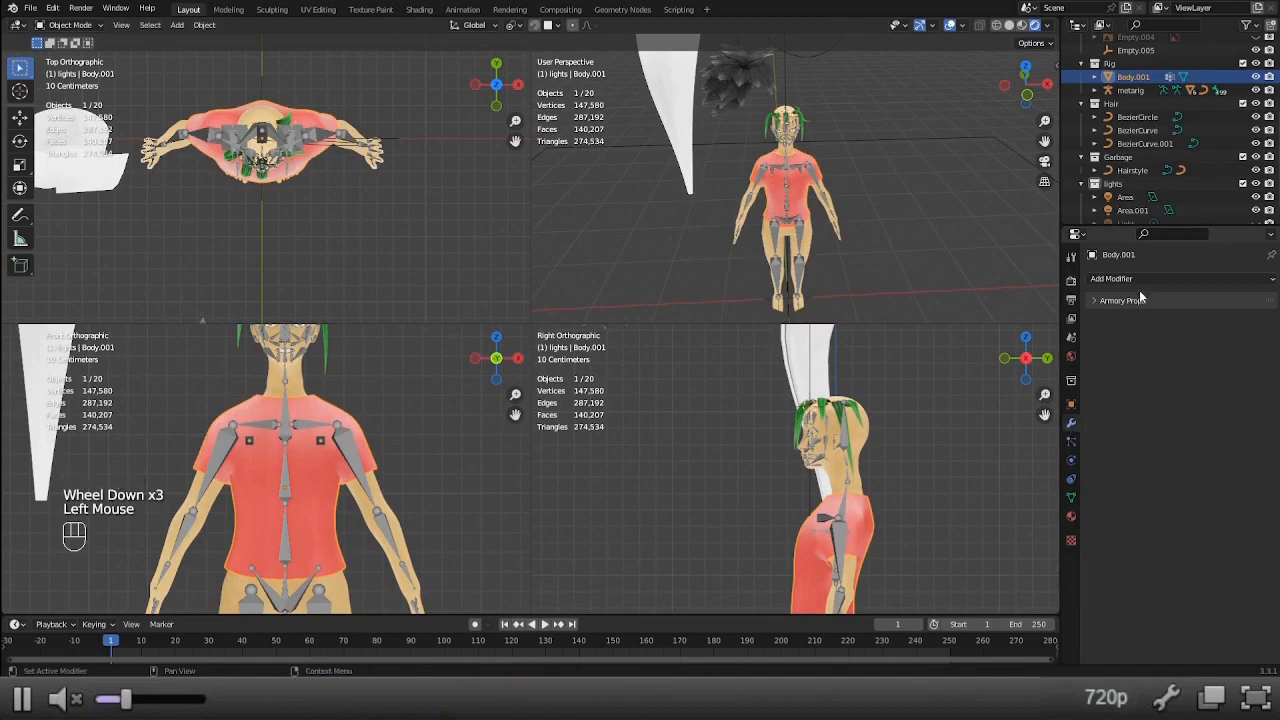
{"action": "left_click", "coordinate": [1136, 279]}
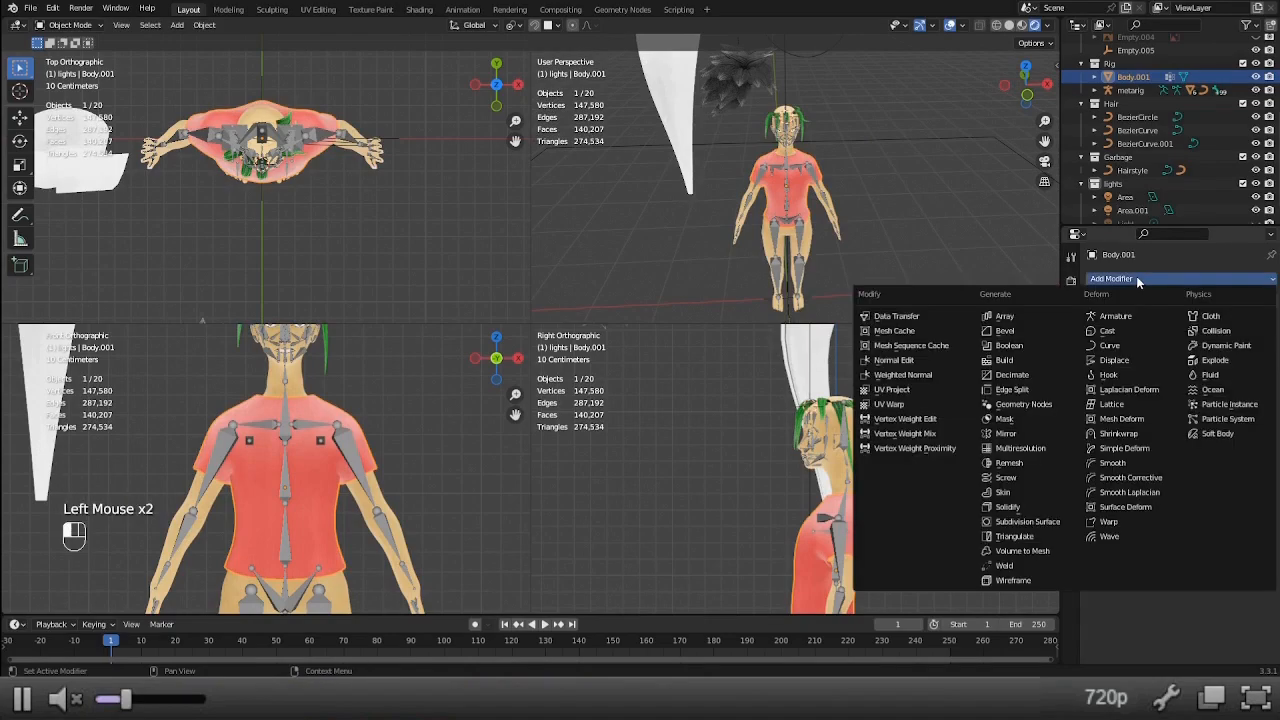
{"action": "left_click", "coordinate": [960, 317]}
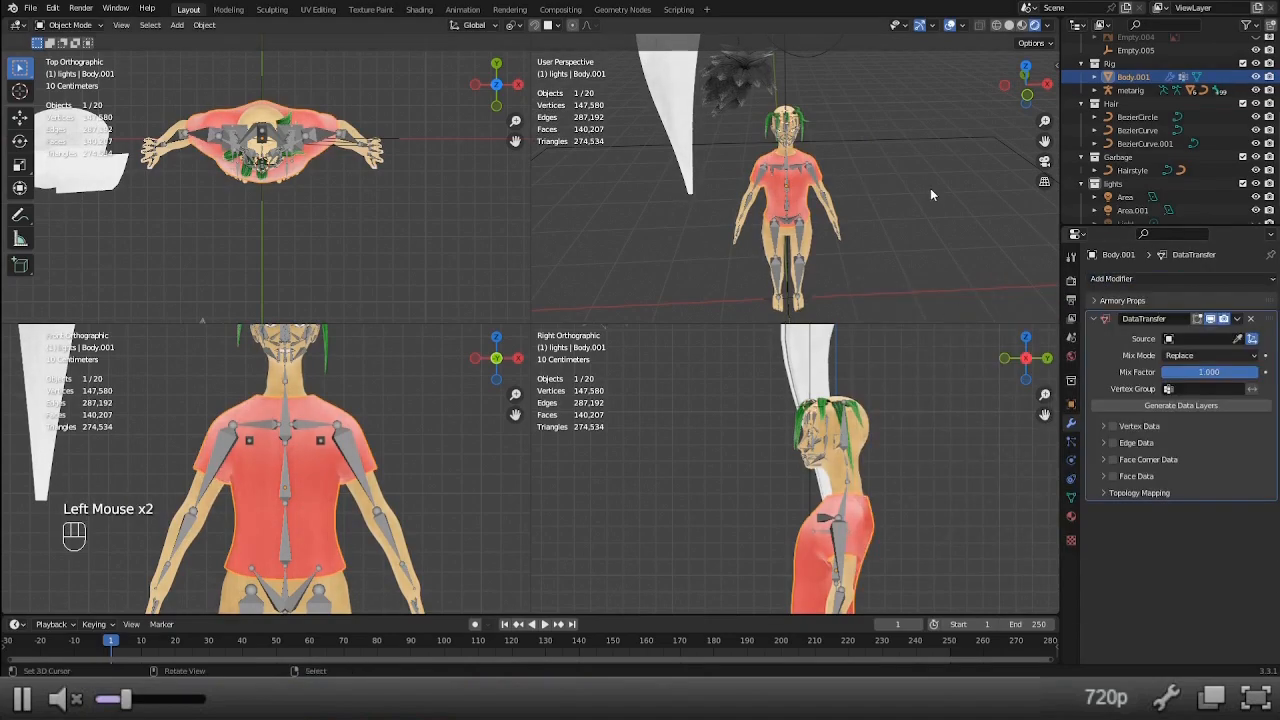
Switch the viewports to Material Preview shading and pick the Body mesh as the Data Transfer source.
{"action": "scroll", "coordinate": [930, 190], "scroll_direction": "up", "scroll_amount": 3}
{"action": "middle_click_drag", "start_coordinate": [930, 196], "coordinate": [926, 166], "text": "shift"}
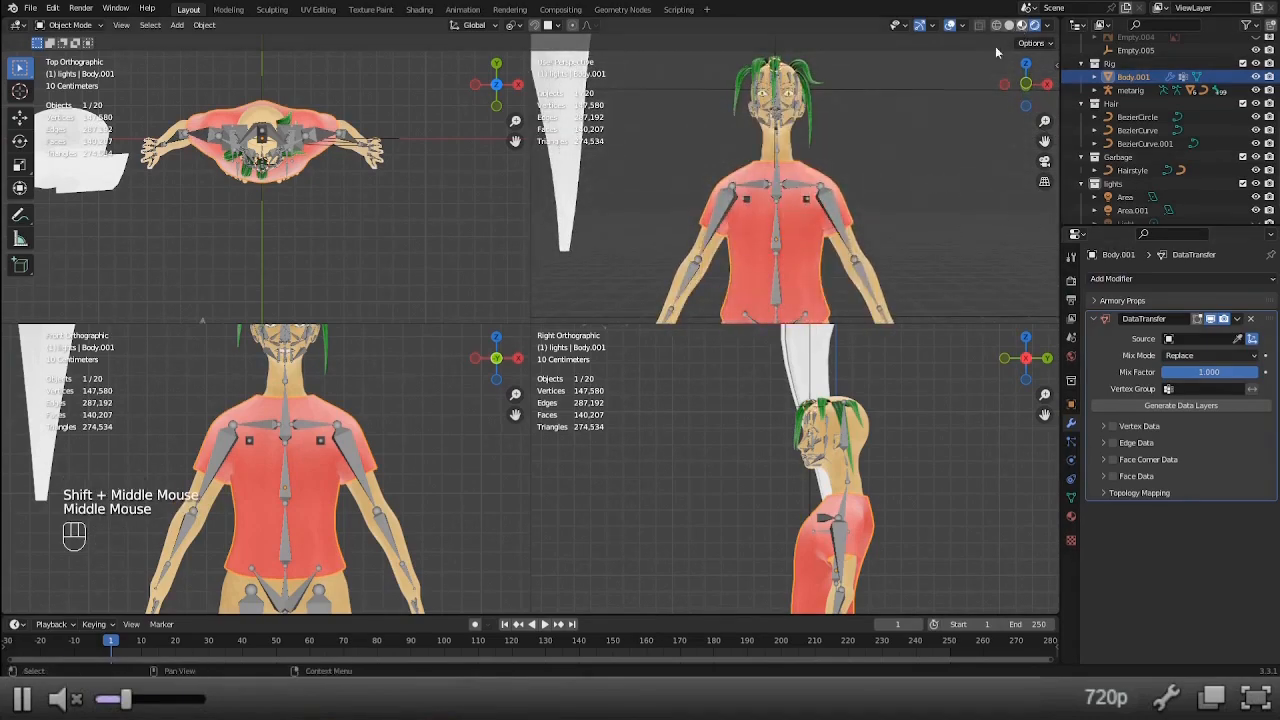
{"action": "left_click", "coordinate": [1021, 26]}
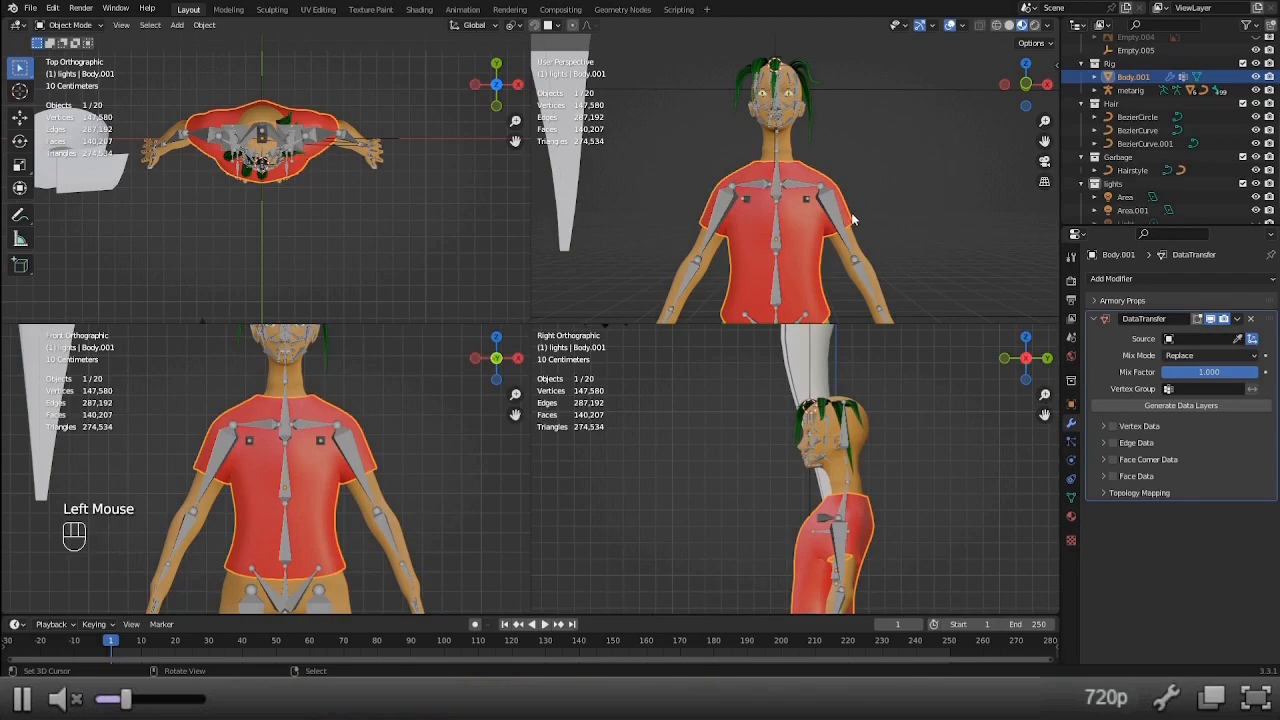
{"action": "middle_click_drag", "start_coordinate": [875, 118], "coordinate": [941, 223]}
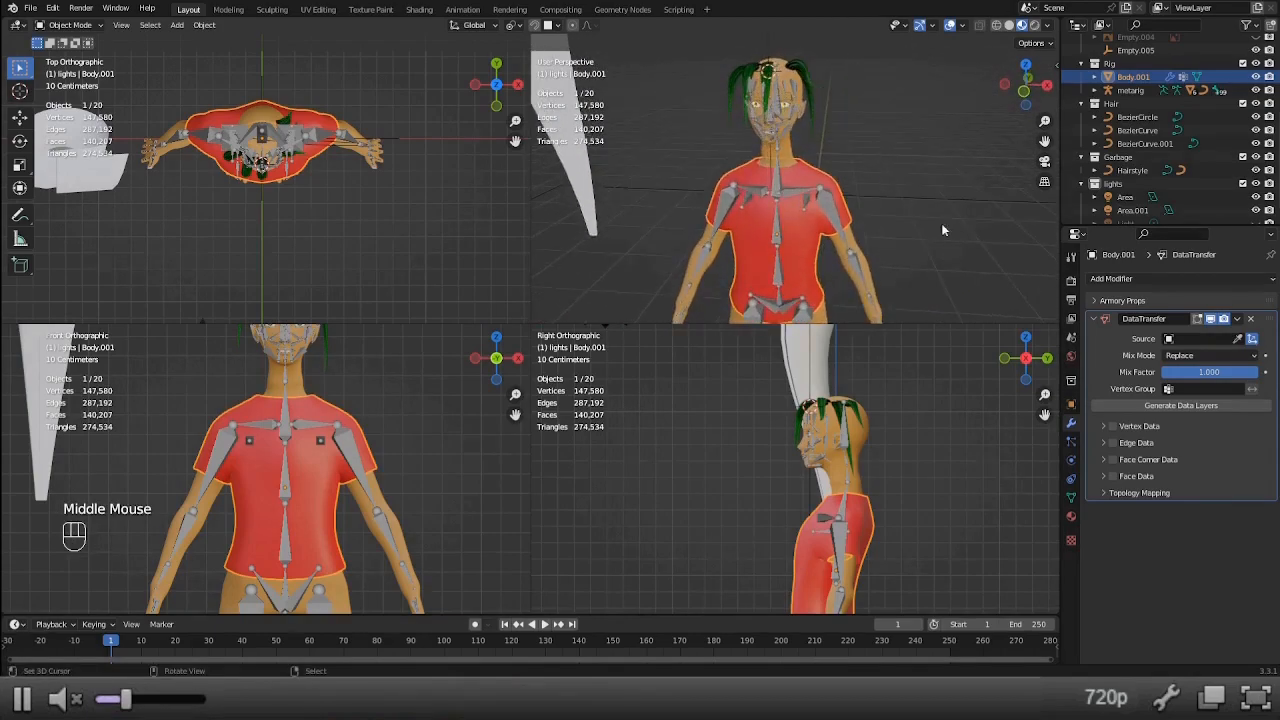
{"action": "left_click", "coordinate": [1239, 339]}
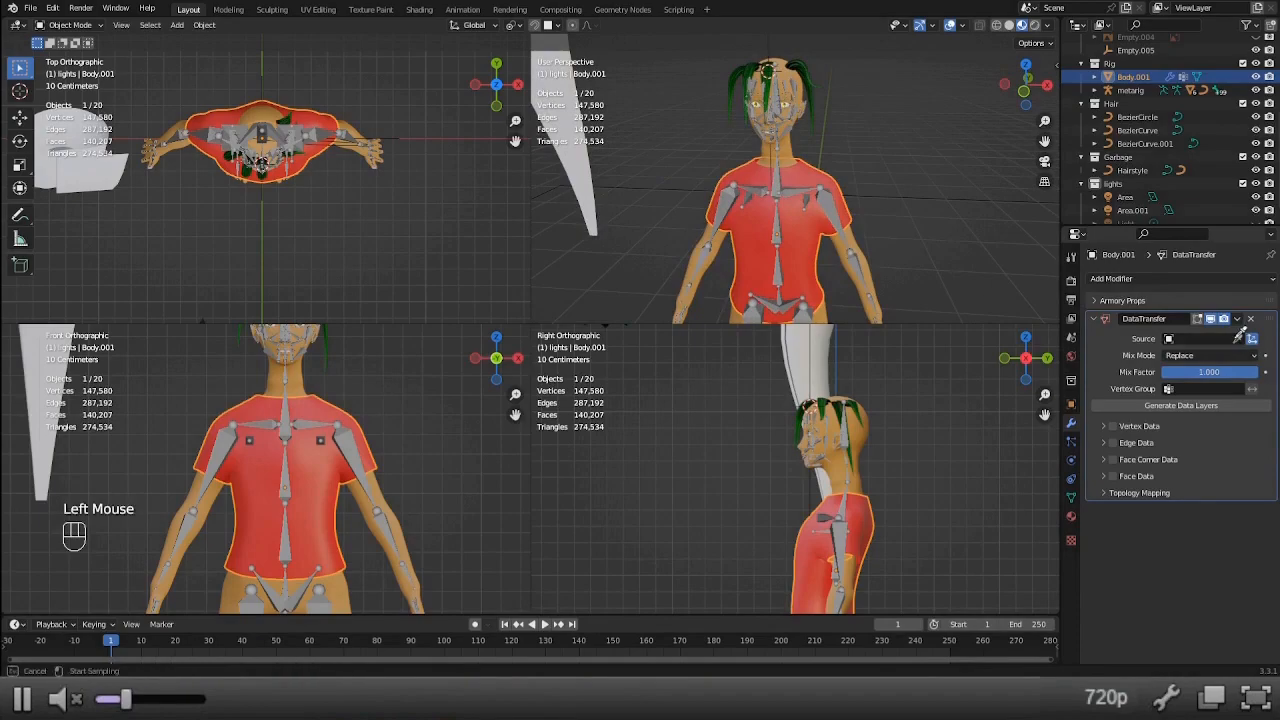
{"action": "left_click", "coordinate": [857, 234]}
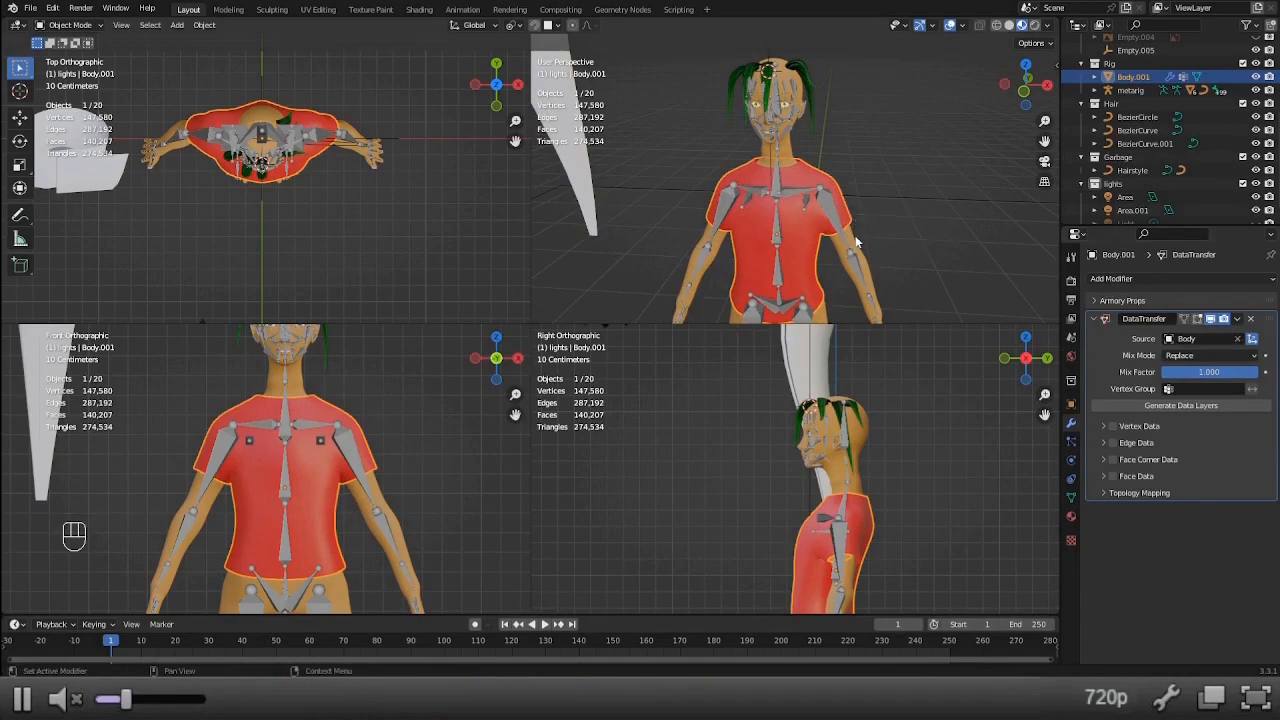
Enable Vertex Data in the Data Transfer modifier and set it to transfer vertex groups.
{"action": "left_click", "coordinate": [1102, 426]}
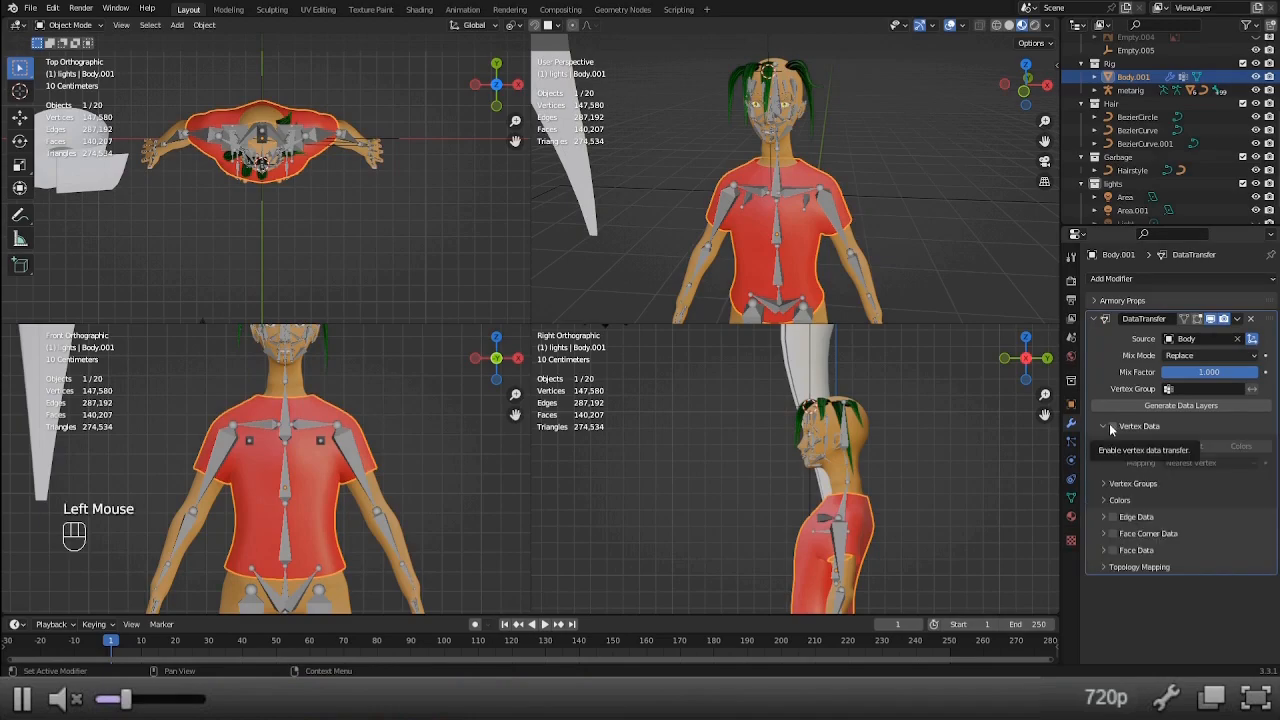
{"action": "left_click", "coordinate": [1112, 427]}
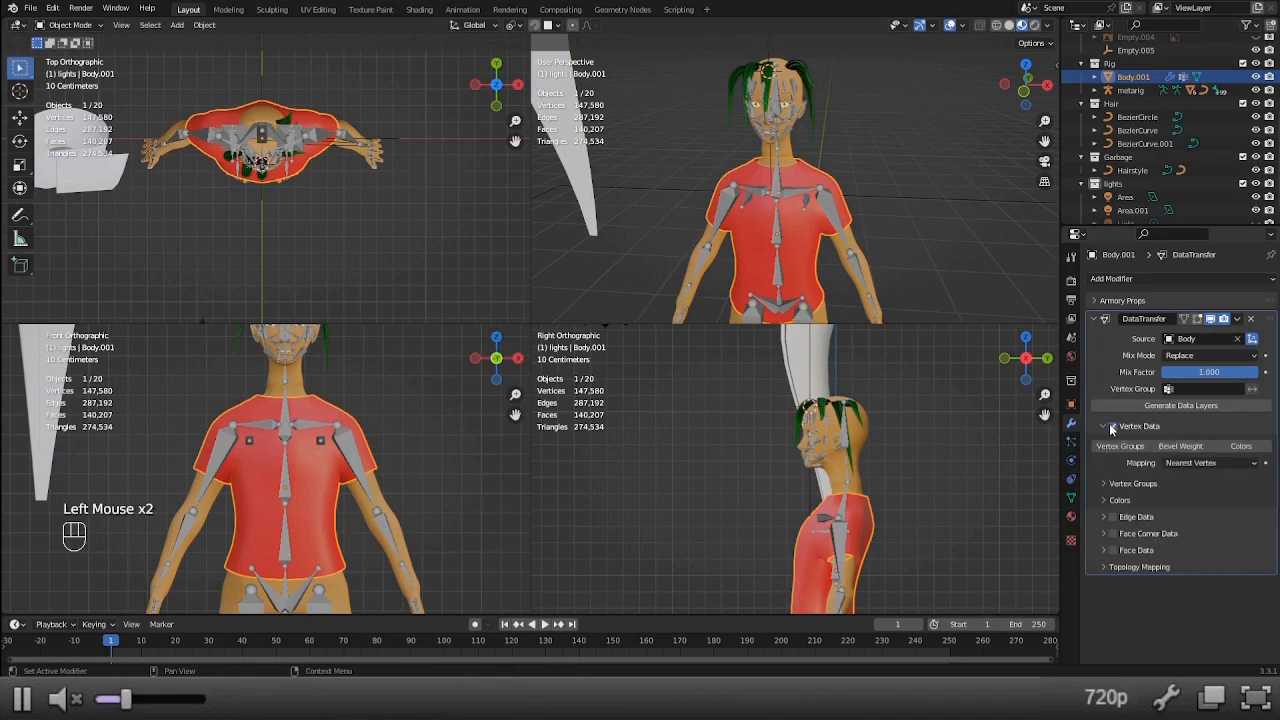
{"action": "left_click", "coordinate": [1120, 446]}
{"action": "left_click", "coordinate": [1103, 427]}
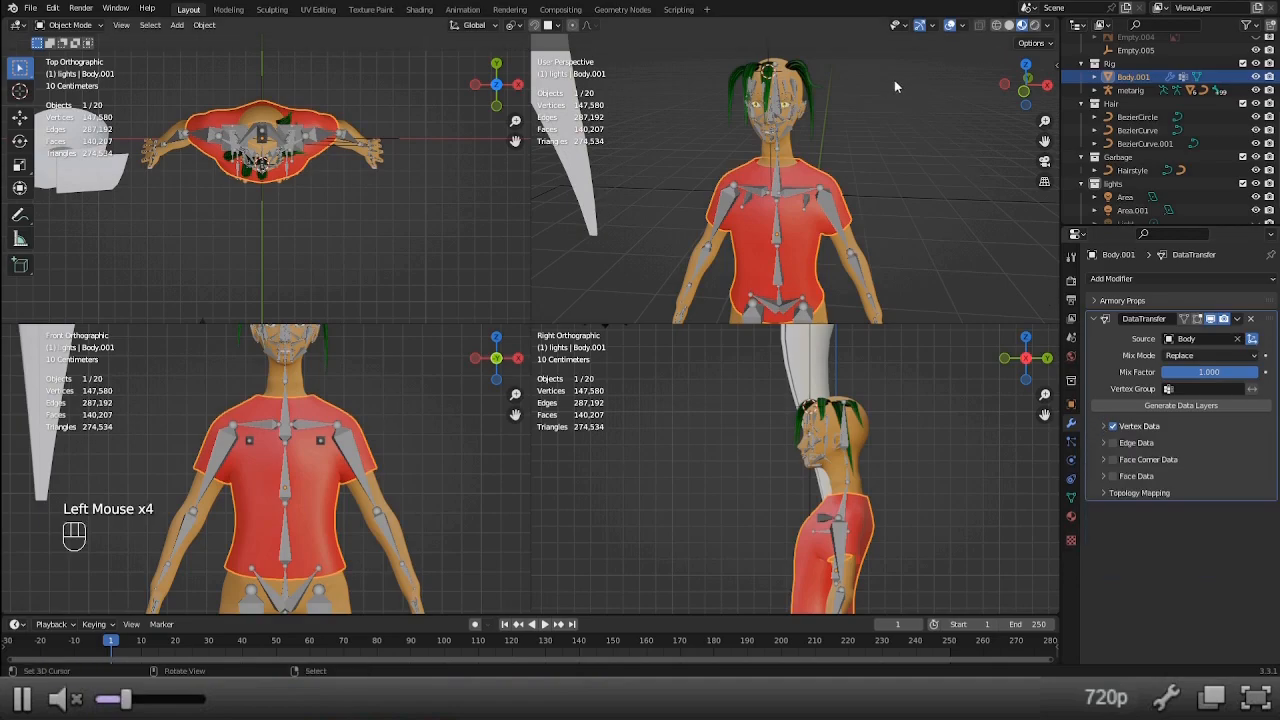
Apply the shirt's Data Transfer modifier and undo the application.
{"action": "middle_click_drag", "start_coordinate": [897, 107], "coordinate": [880, 160]}
{"action": "scroll", "coordinate": [880, 110], "scroll_direction": "down", "scroll_amount": 2}
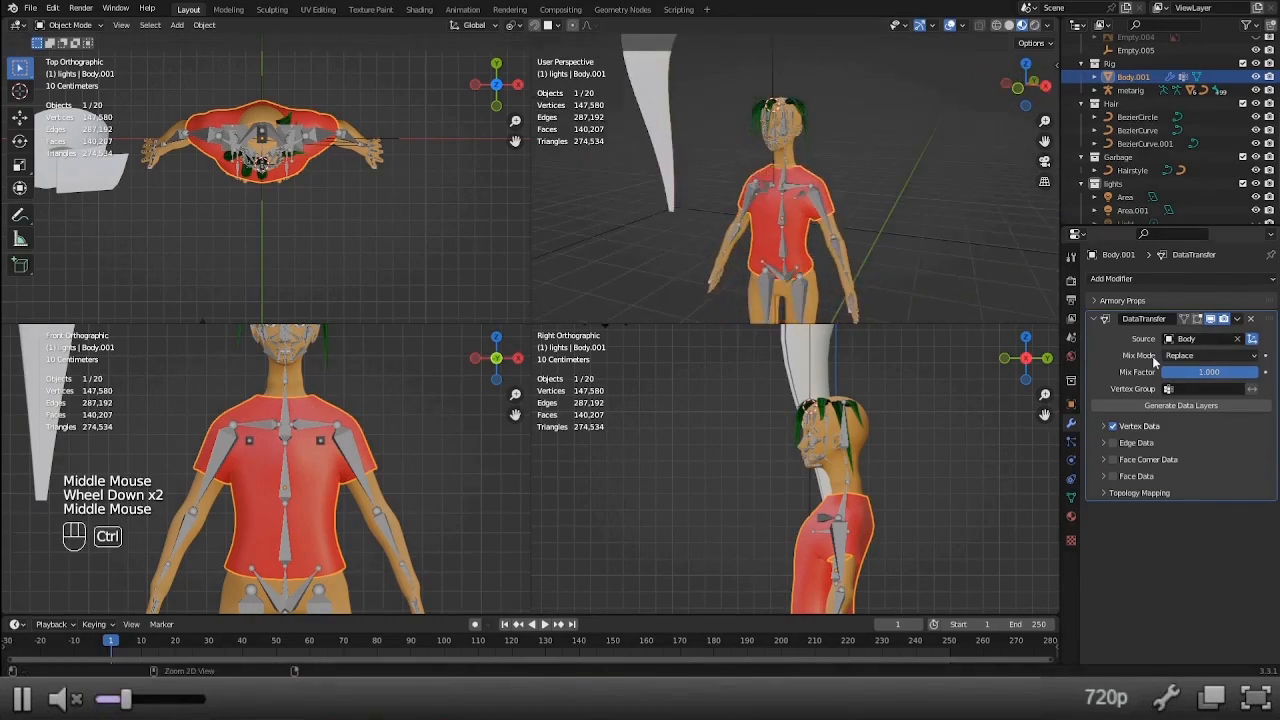
{"action": "key", "text": "ctrl+a"}
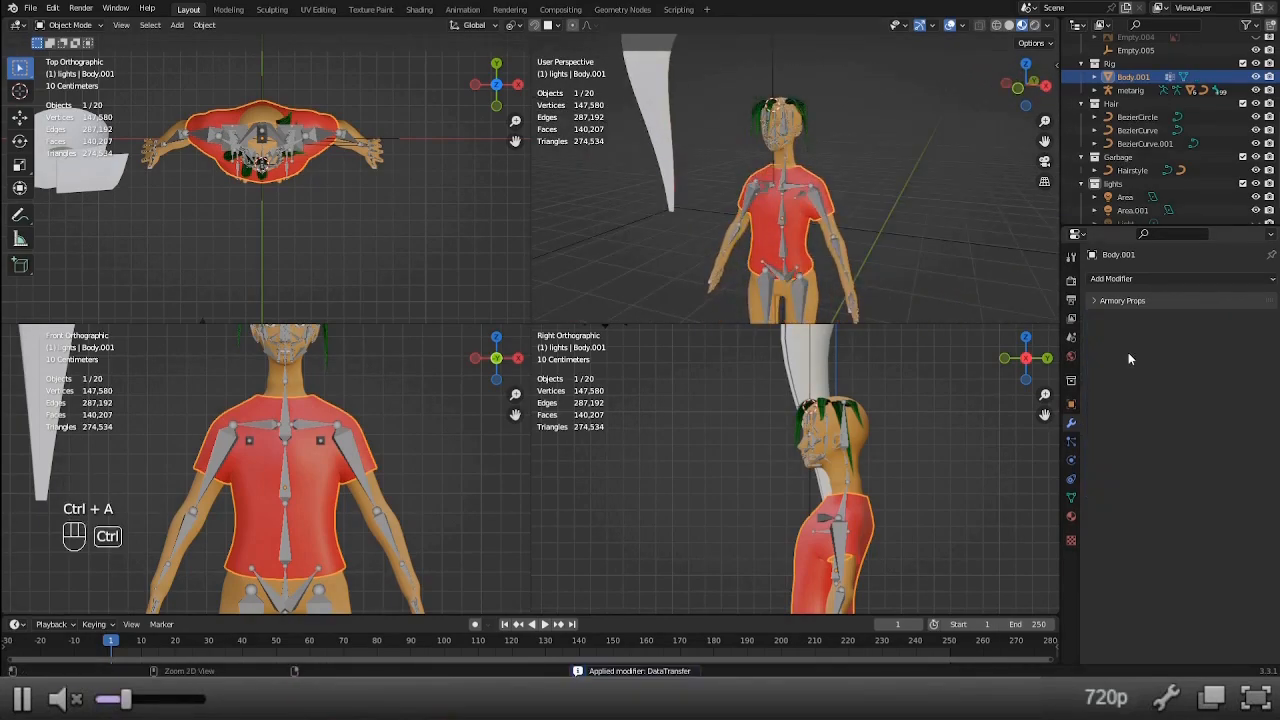
{"action": "key", "text": "ctrl+z"}
Try rotating the metarig's upper_arm.L bone about the global Y axis in Pose Mode, cancel the rotation and return to Object Mode.
{"action": "right_click", "coordinate": [841, 252]}
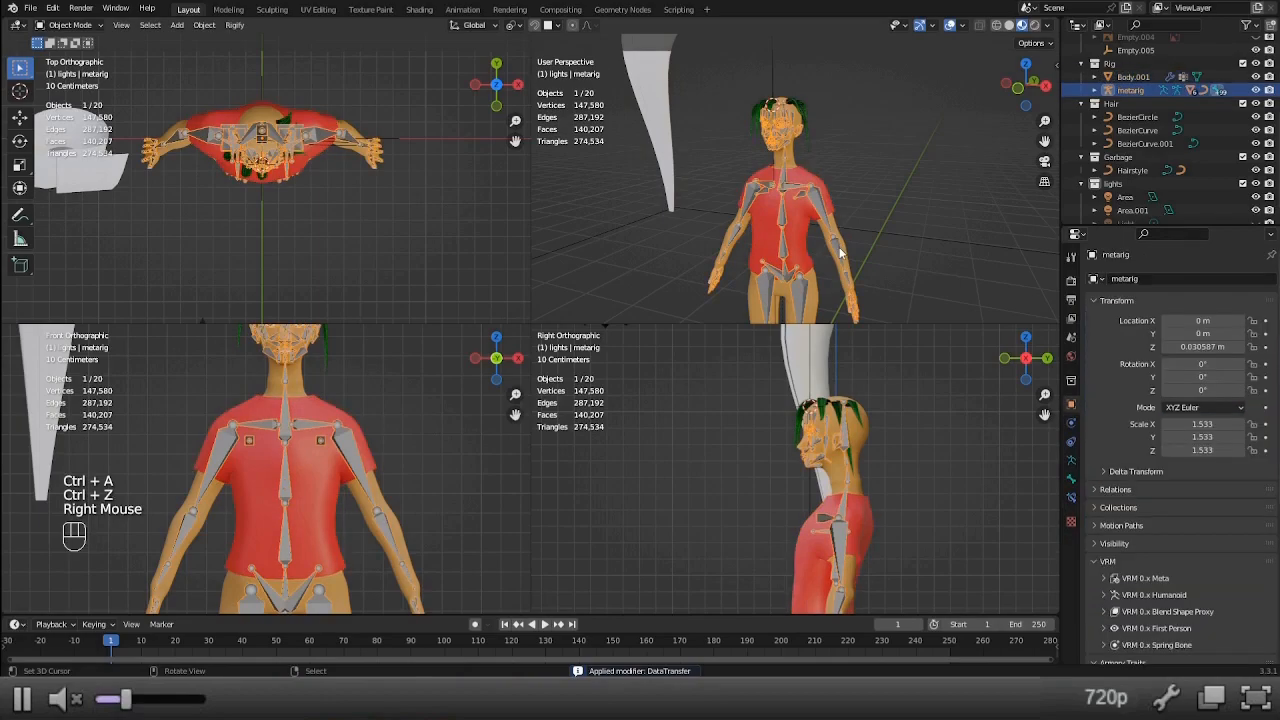
{"action": "key", "text": "ctrl+Tab"}
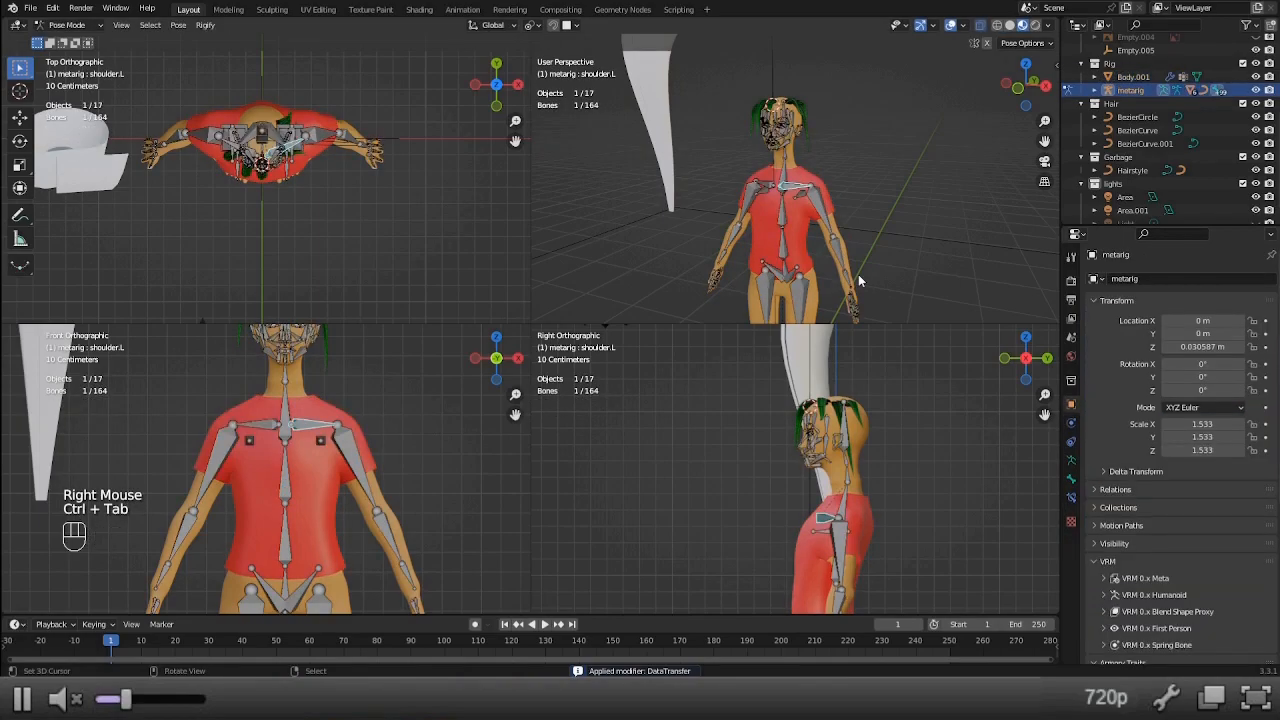
{"action": "right_click", "coordinate": [820, 215]}
{"action": "key", "text": "r"}
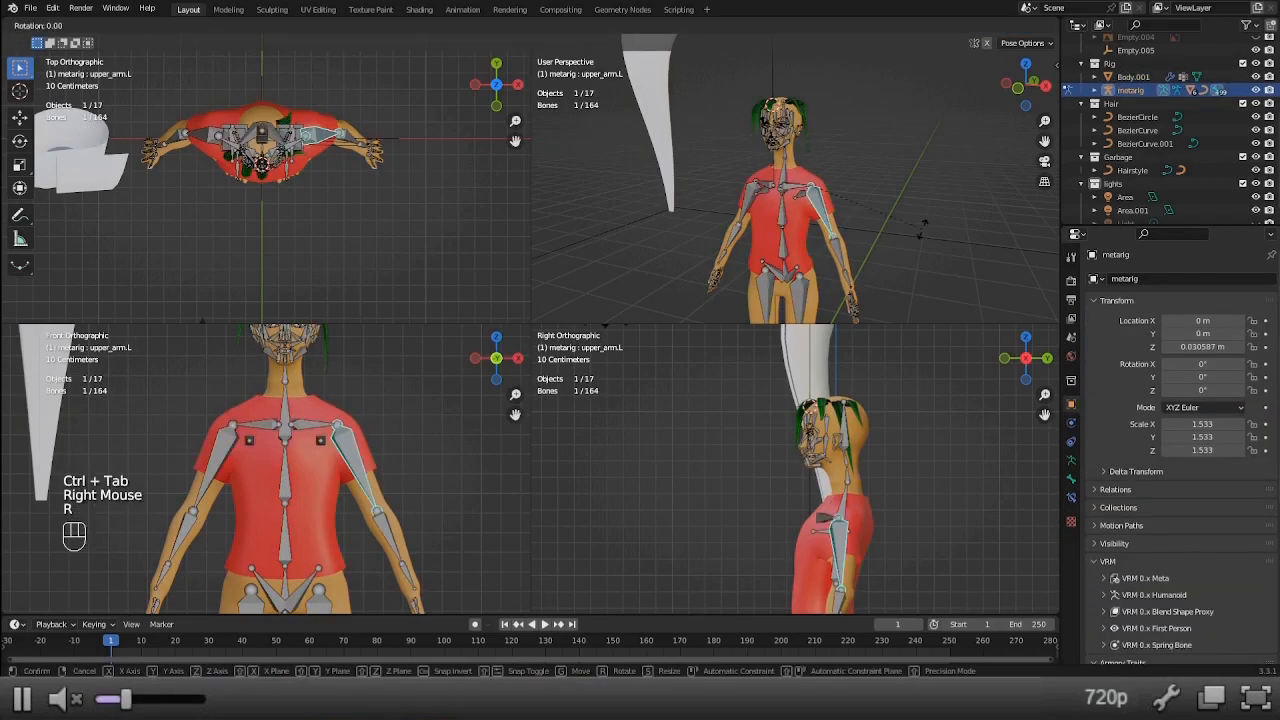
{"action": "key", "text": "y"}
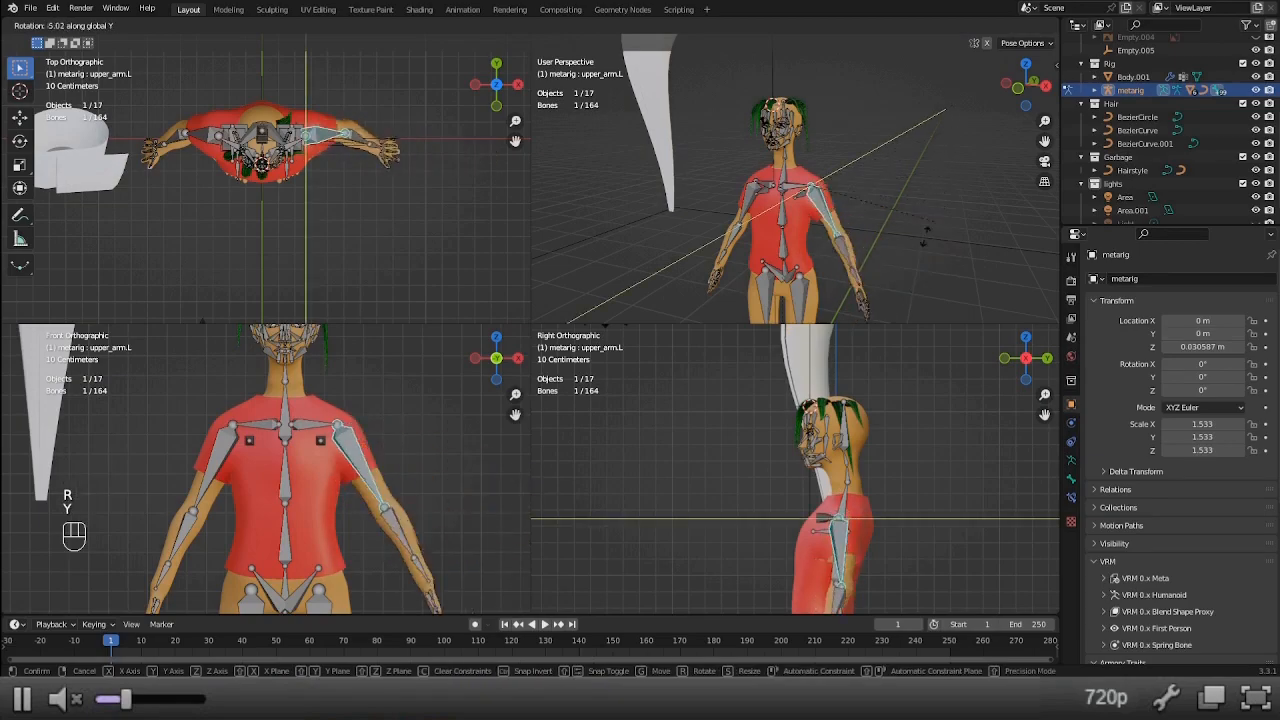
{"action": "right_click", "coordinate": [866, 302]}
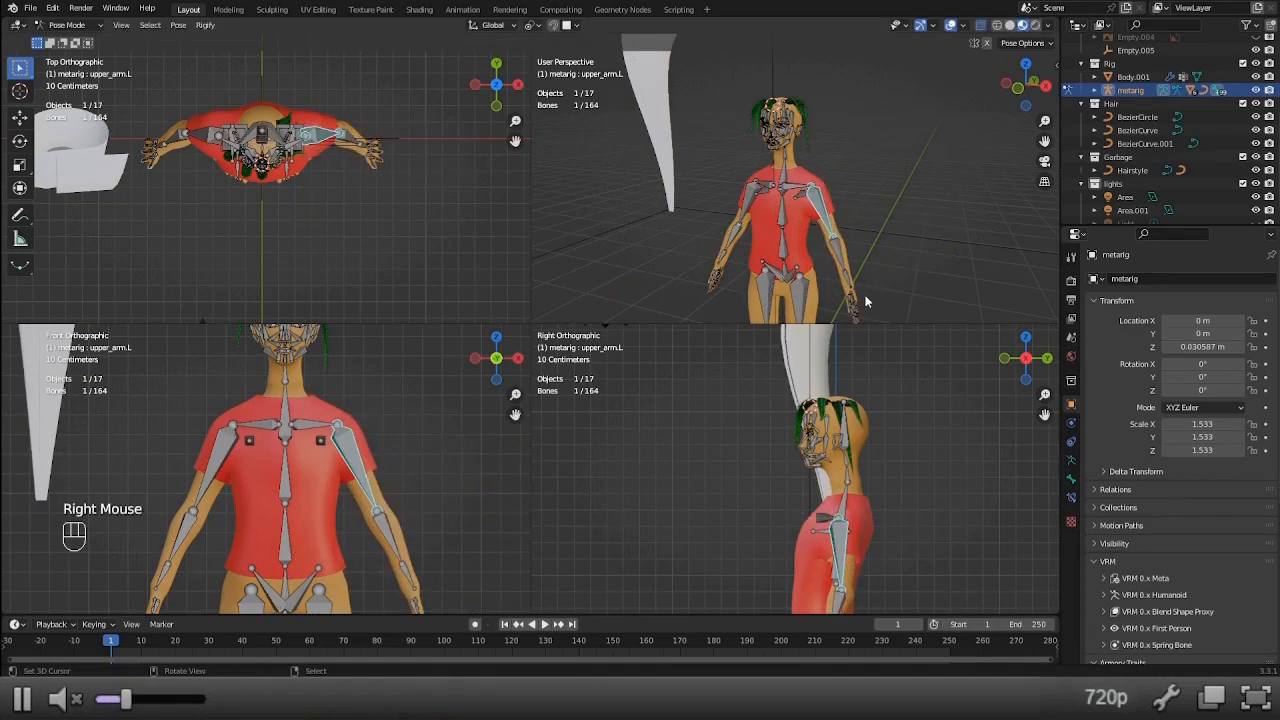
{"action": "key", "text": "ctrl+Tab"}
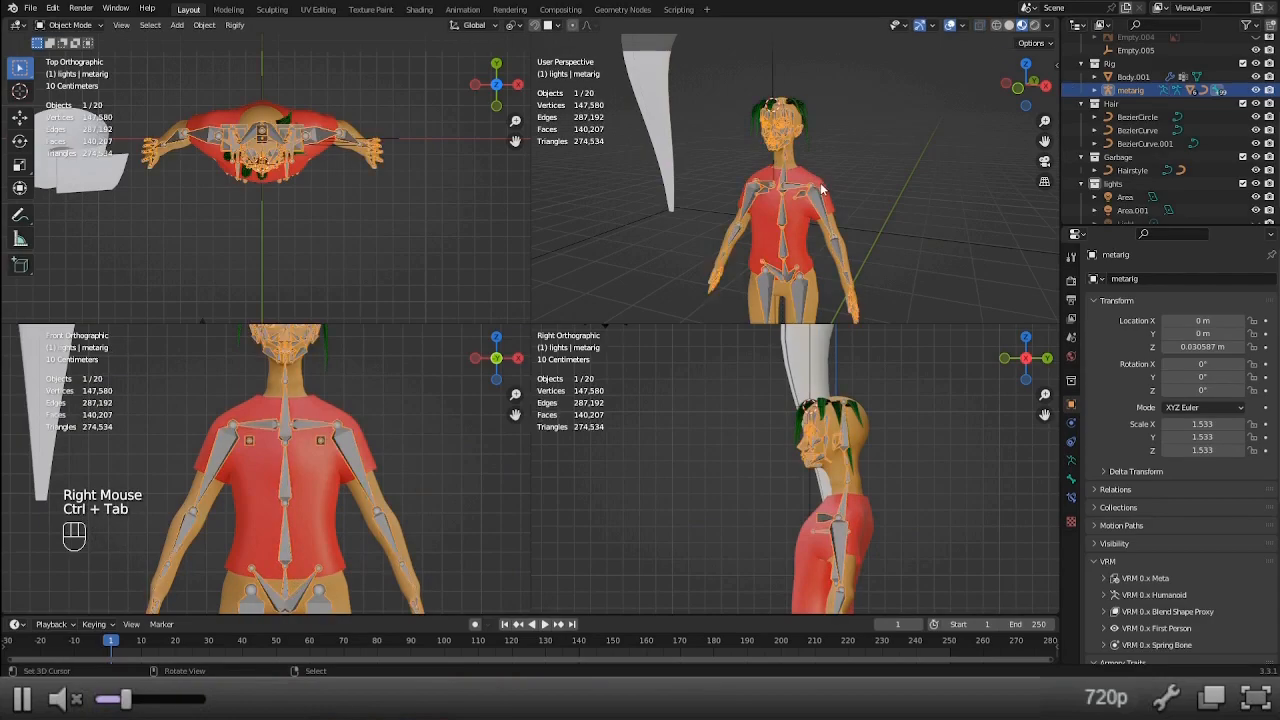
Parent the shirt mesh to the metarig using Armature Deform With Empty Groups.
{"action": "right_click", "coordinate": [823, 190]}
{"action": "right_click", "coordinate": [829, 199]}
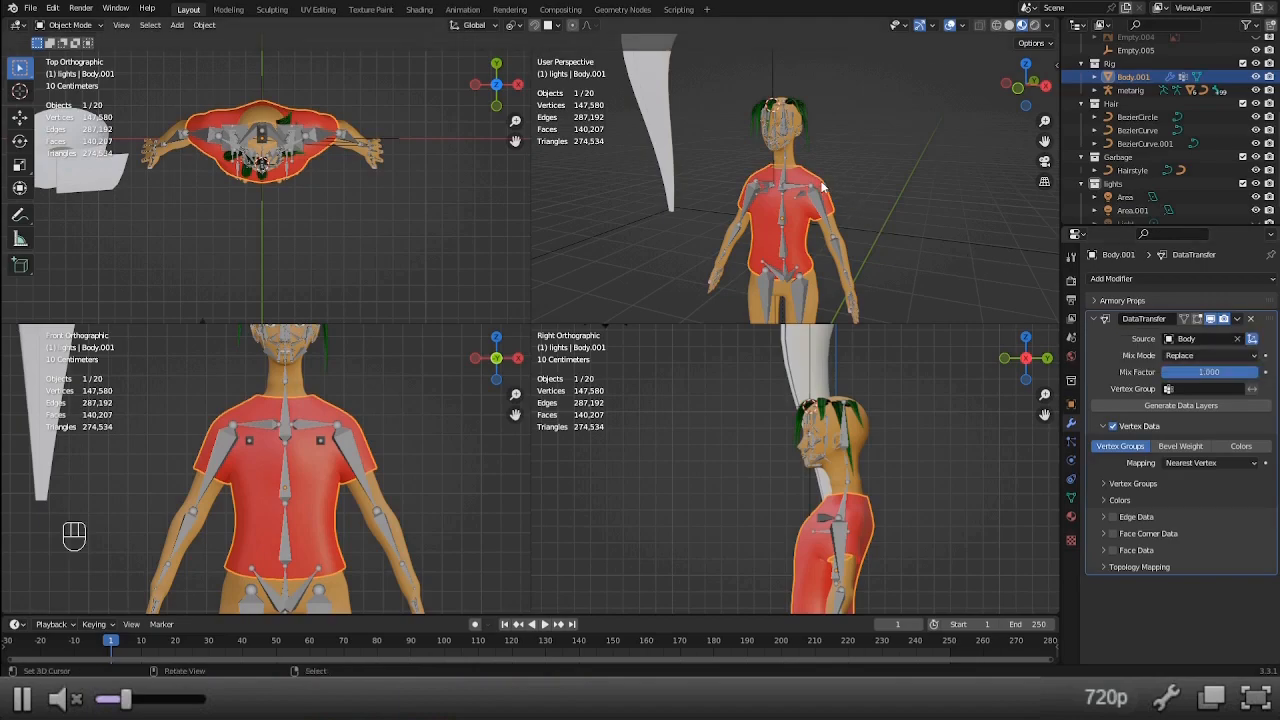
{"action": "scroll", "coordinate": [824, 185], "scroll_direction": "up", "scroll_amount": 2}
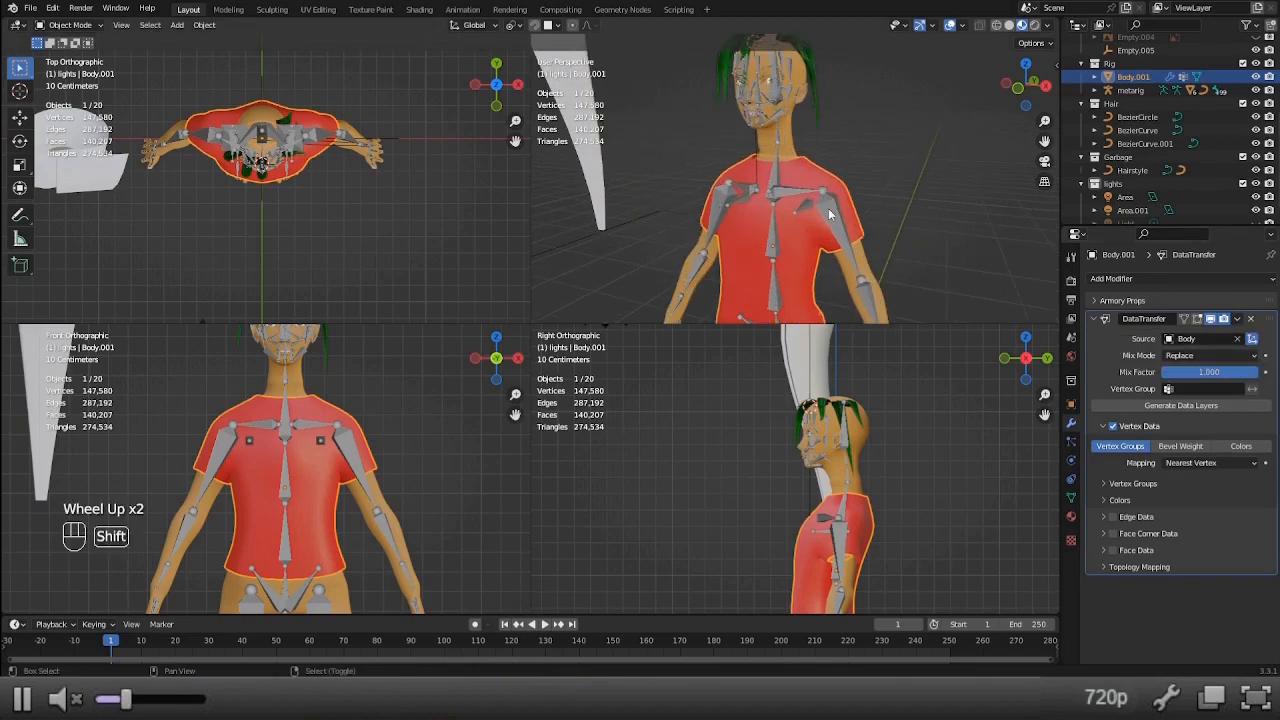
{"action": "right_click", "coordinate": [829, 213], "text": "shift"}
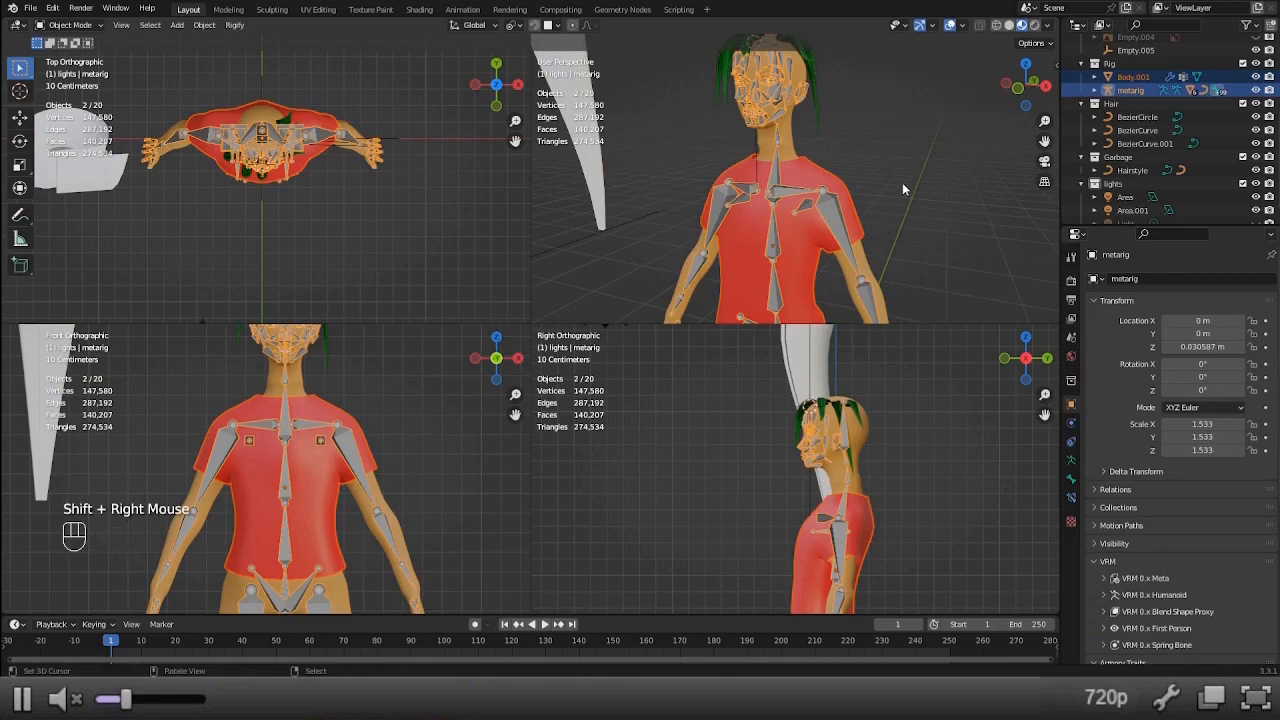
{"action": "key", "text": "ctrl+p"}
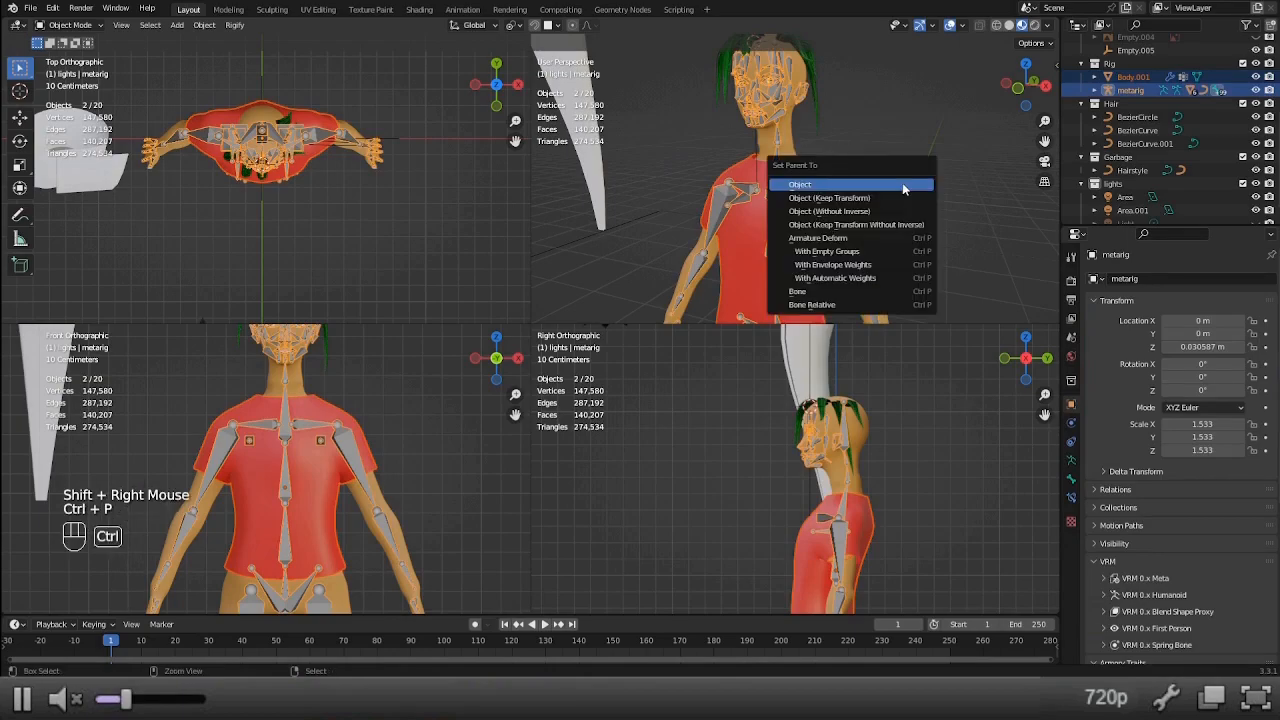
{"action": "left_click", "coordinate": [876, 251]}
Try rotating the metarig's upper_arm.L bone about the global Y axis to test the parented shirt, cancel and return to Object Mode.
{"action": "right_click", "coordinate": [843, 235]}
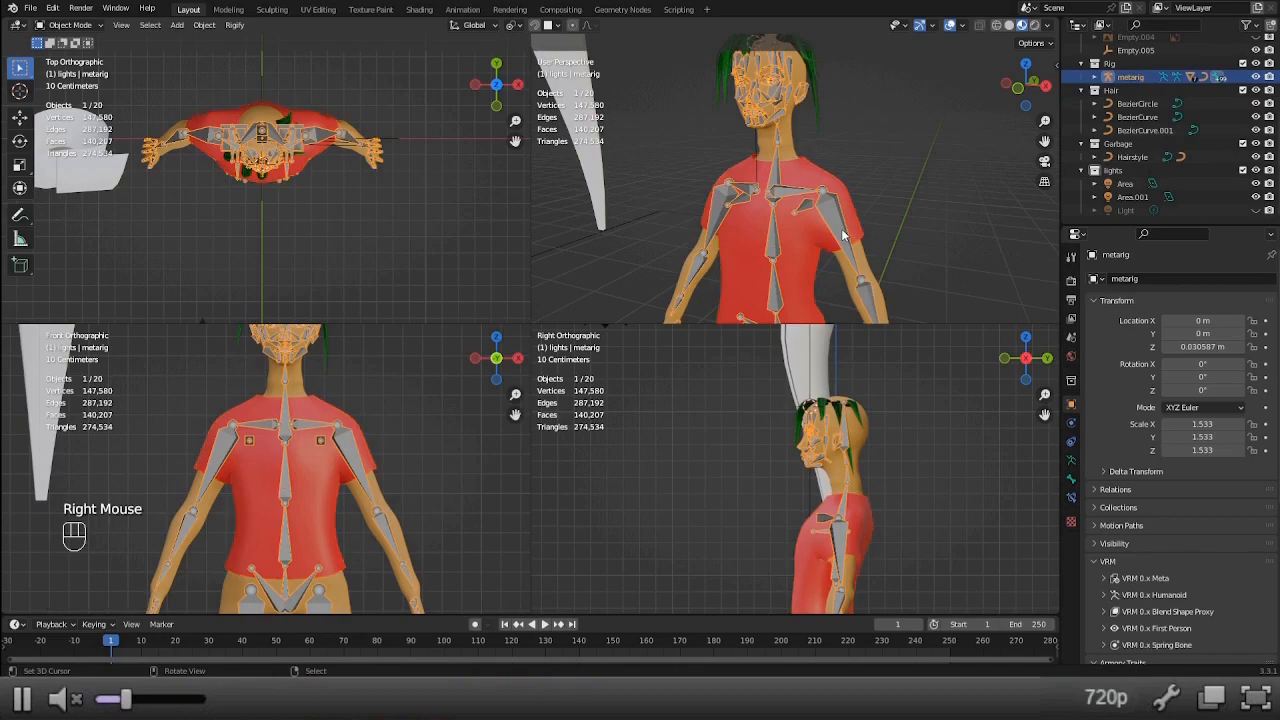
{"action": "key", "text": "ctrl+Tab"}
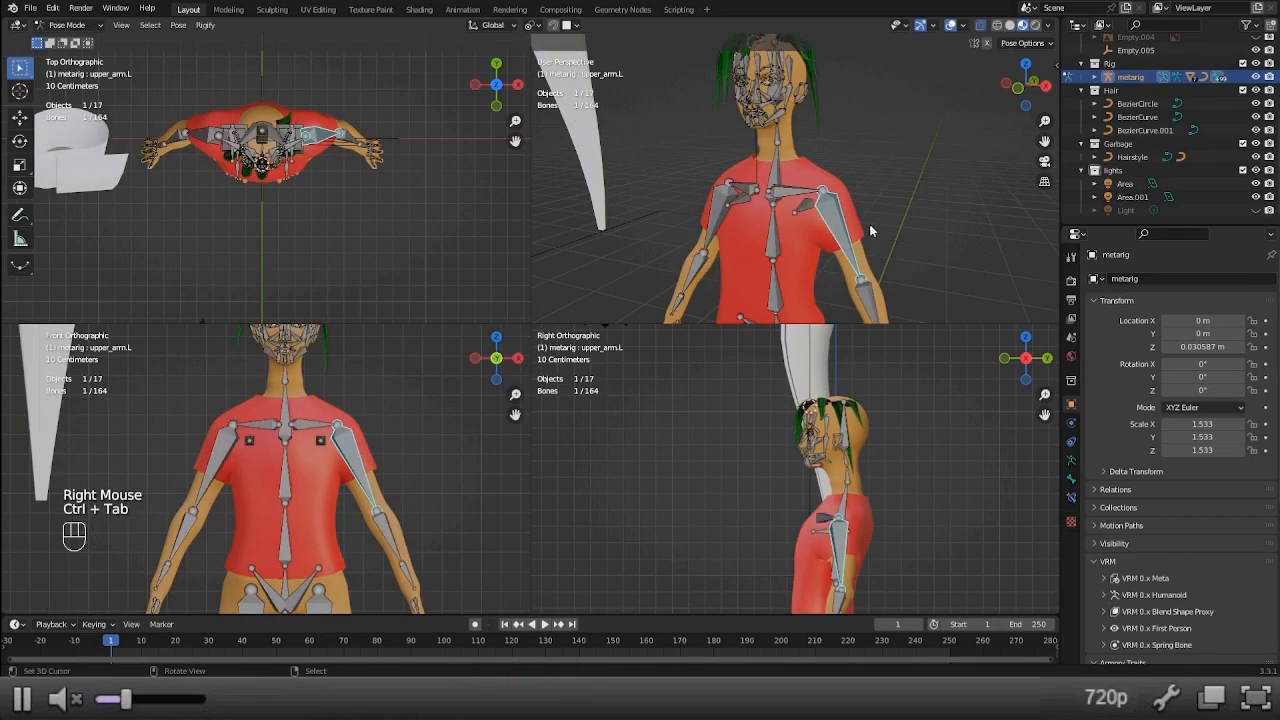
{"action": "key", "text": "r"}
{"action": "key", "text": "y"}
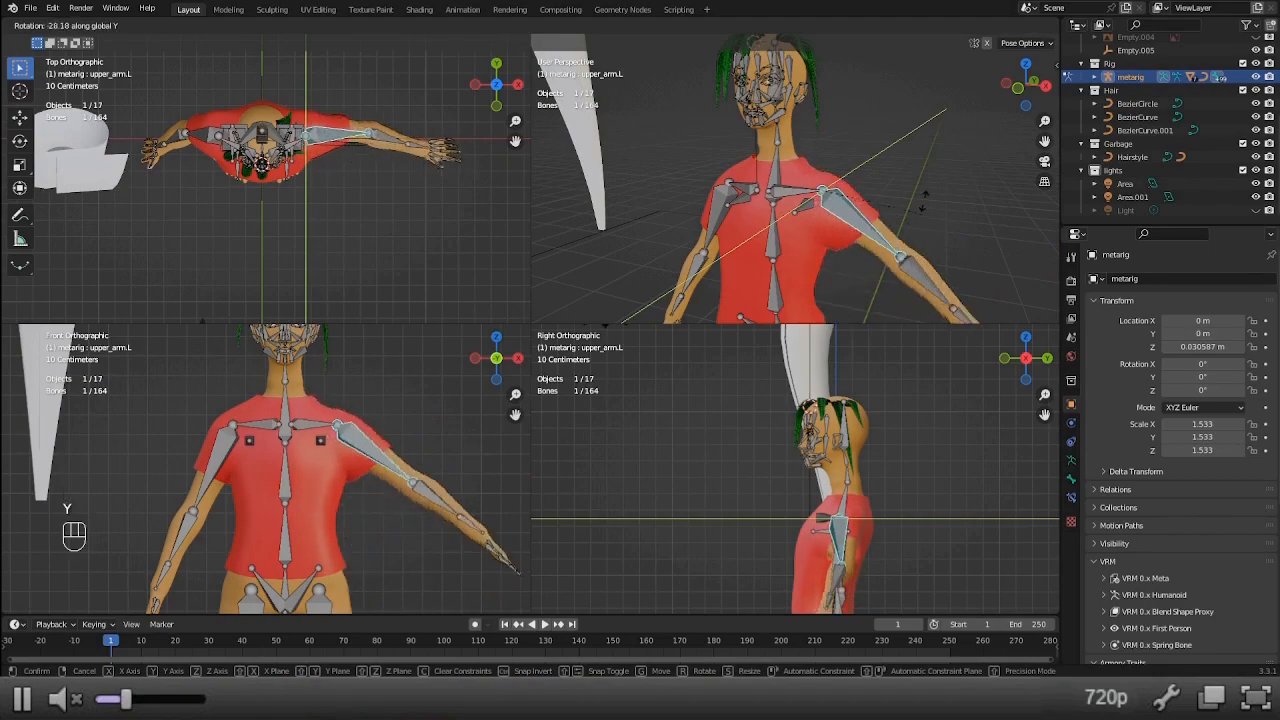
{"action": "right_click", "coordinate": [808, 200]}
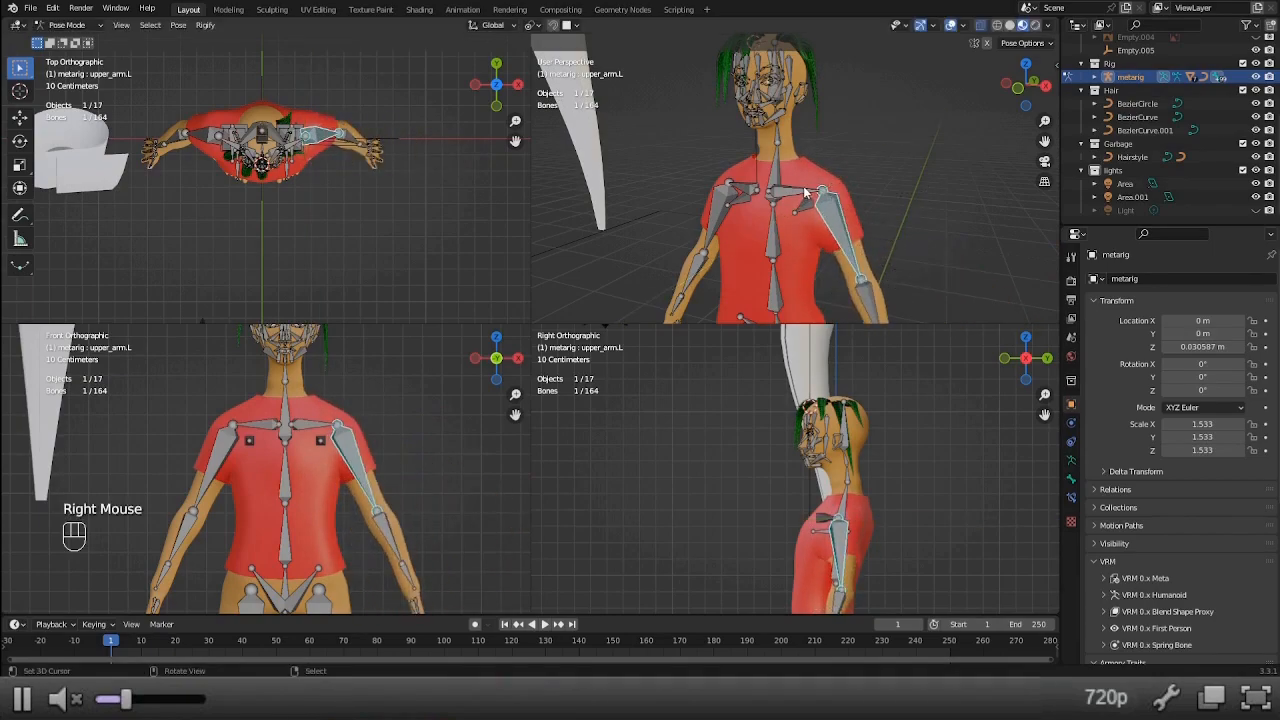
{"action": "key", "text": "ctrl+Tab"}
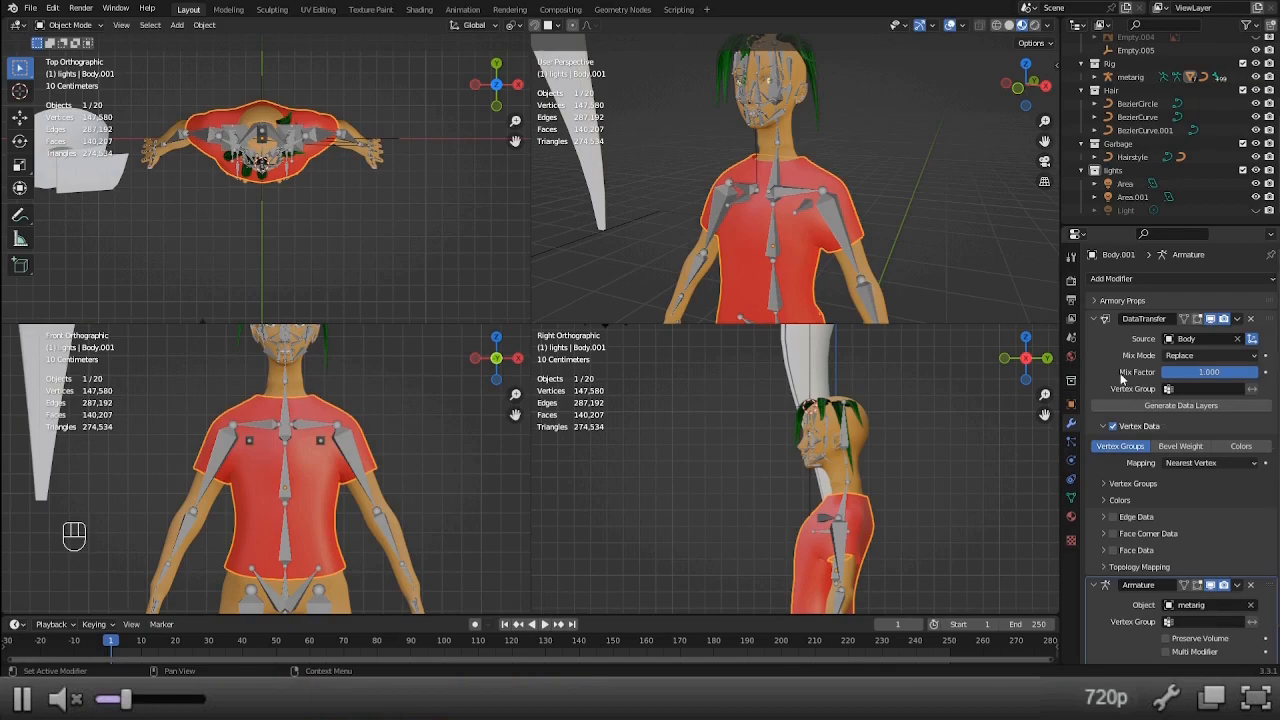
Apply the shirt's Data Transfer modifier and test-rotate the metarig's upper_arm.L bone about the global Y axis in Pose Mode, cancelling the rotation.
{"action": "key", "text": "ctrl+a"}
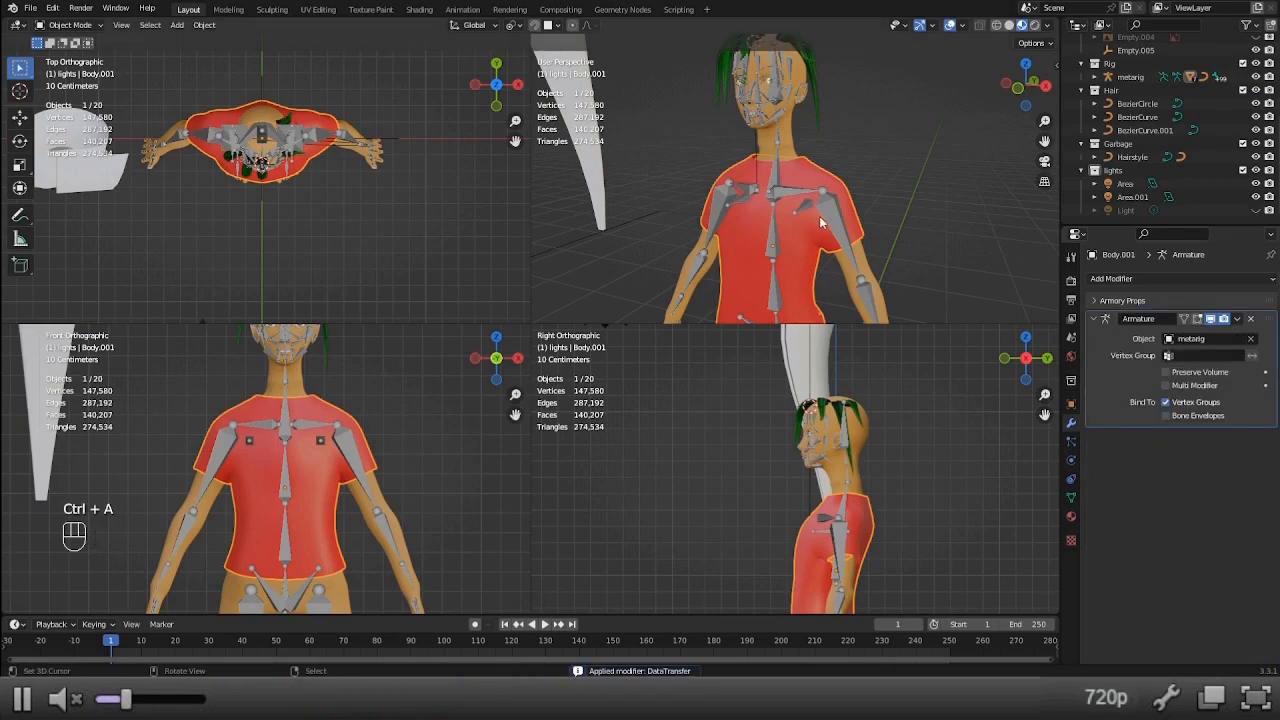
{"action": "right_click", "coordinate": [882, 198]}
{"action": "key", "text": "Tab"}
{"action": "key", "text": "Tab"}
{"action": "key", "text": "ctrl+Tab"}
{"action": "key", "text": "r"}
{"action": "key", "text": "y"}
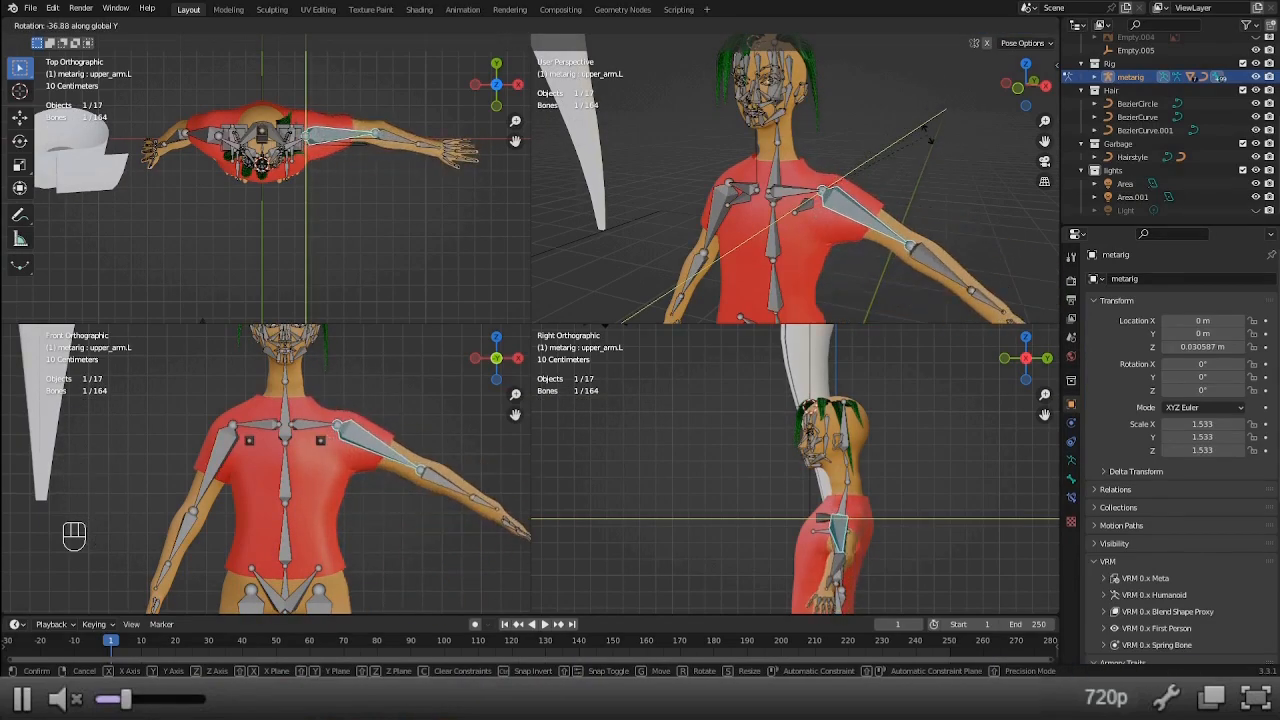
{"action": "right_click", "coordinate": [940, 137]}
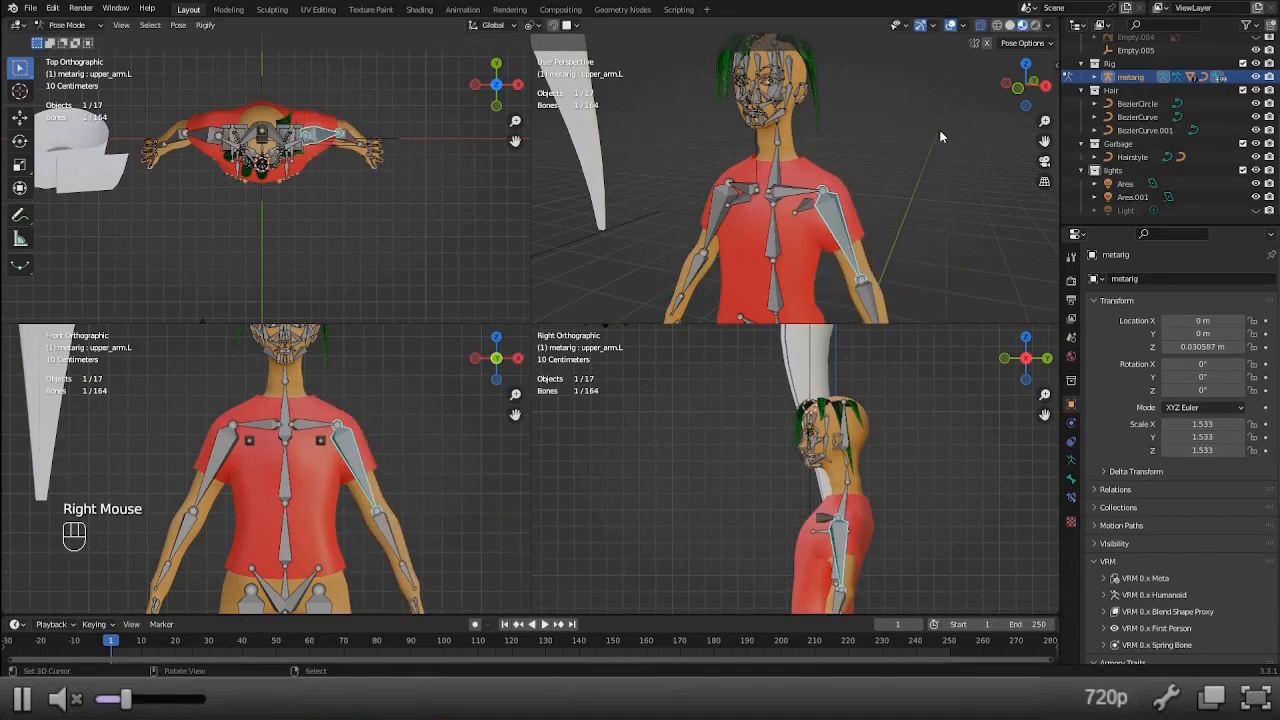
Try rotating the metarig's spine.001 bone about the global X axis, cancel the rotation and return to Object Mode.
{"action": "scroll", "coordinate": [919, 171], "scroll_direction": "down", "scroll_amount": 2}
{"action": "middle_click_drag", "start_coordinate": [917, 173], "coordinate": [939, 255]}
{"action": "right_click", "coordinate": [810, 205]}
{"action": "key", "text": "r"}
{"action": "key", "text": "x"}
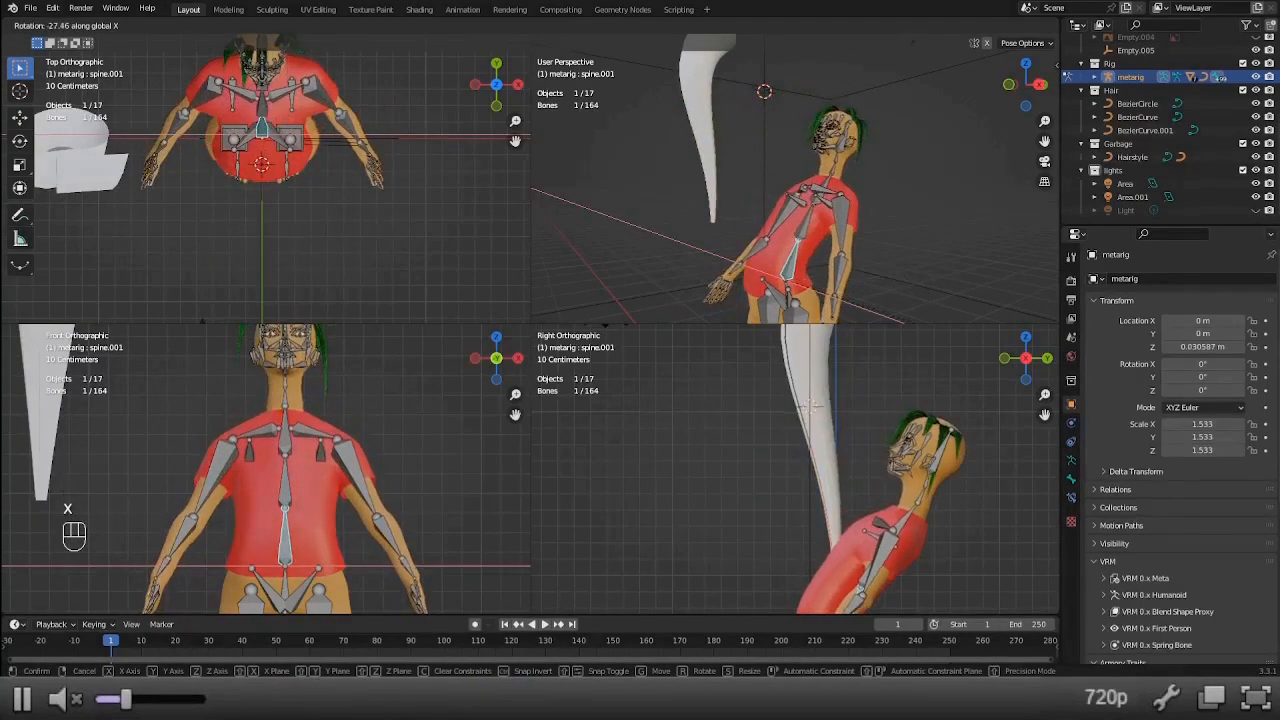
{"action": "right_click", "coordinate": [840, 218]}
{"action": "key", "text": "ctrl+Tab"}
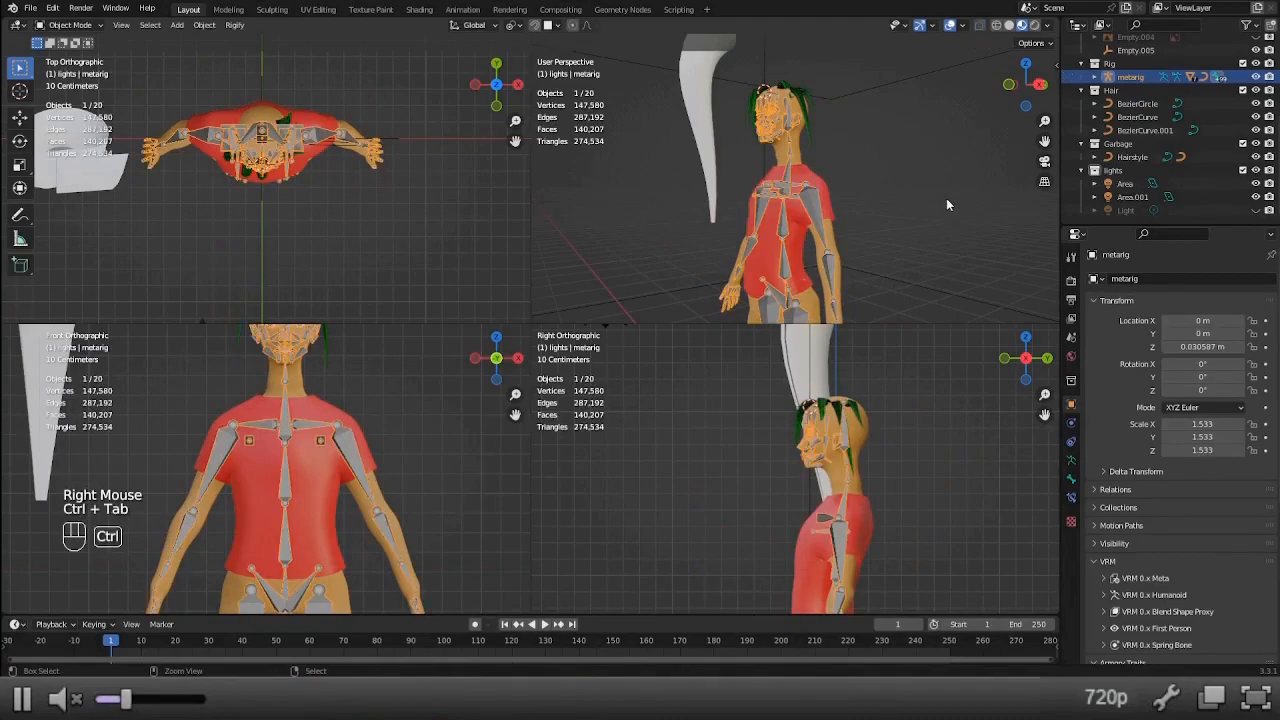
Switch the viewports to Solid shading with the character shown from the front.
{"action": "scroll", "coordinate": [841, 198], "scroll_direction": "down", "scroll_amount": 2}
{"action": "middle_click_drag", "start_coordinate": [841, 198], "coordinate": [878, 288]}
{"action": "scroll", "coordinate": [860, 250], "scroll_direction": "up", "scroll_amount": 3}
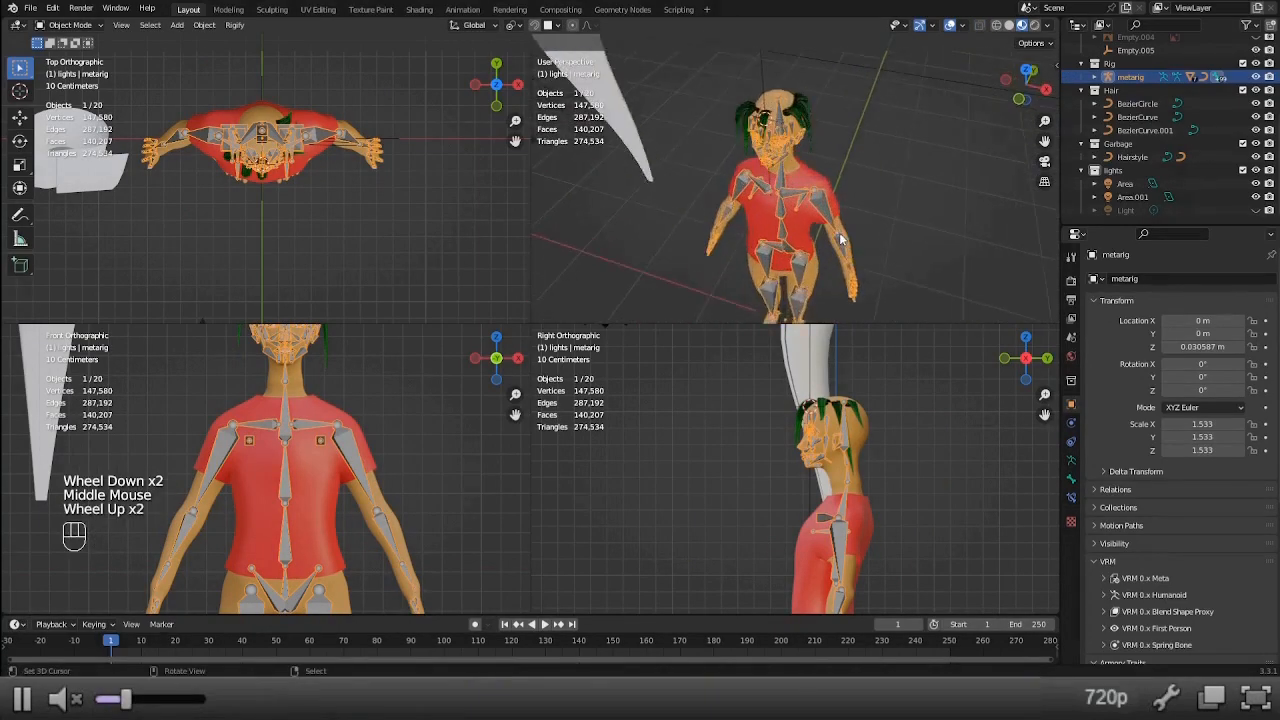
{"action": "middle_click_drag", "start_coordinate": [837, 220], "coordinate": [848, 184], "text": "shift"}
{"action": "scroll", "coordinate": [848, 200], "scroll_direction": "down", "scroll_amount": 3}
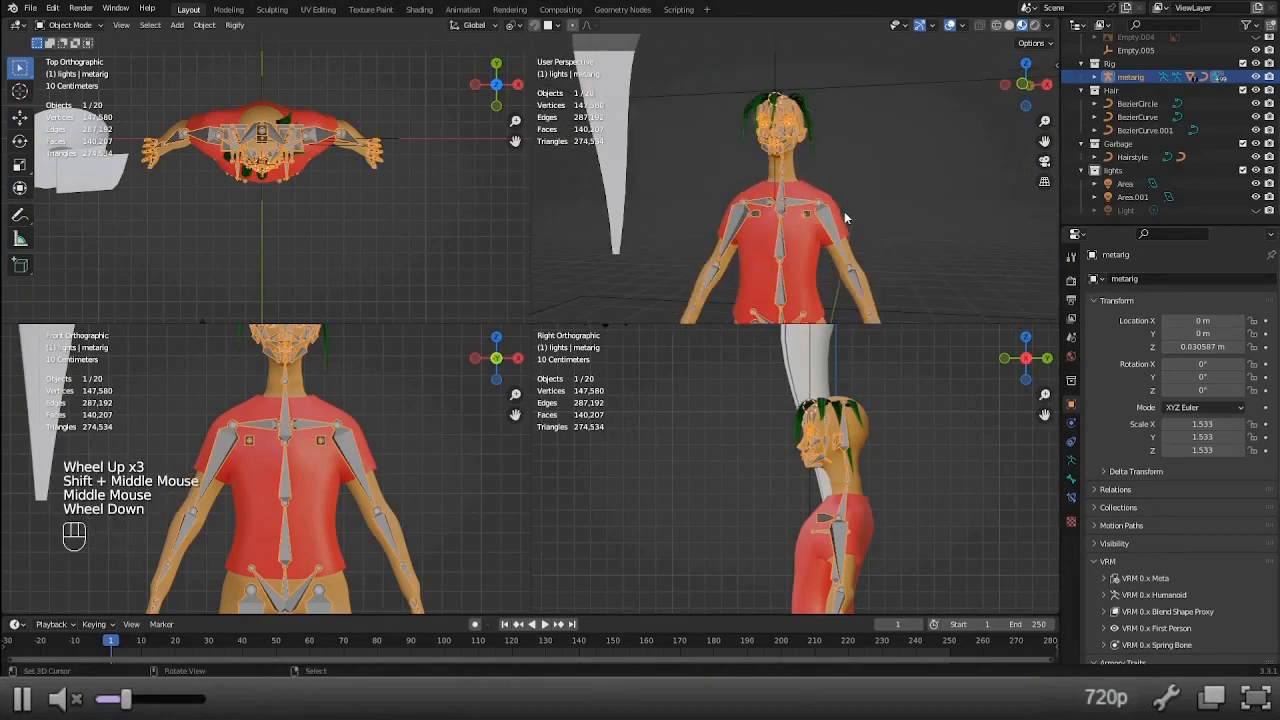
{"action": "left_click", "coordinate": [1008, 25]}
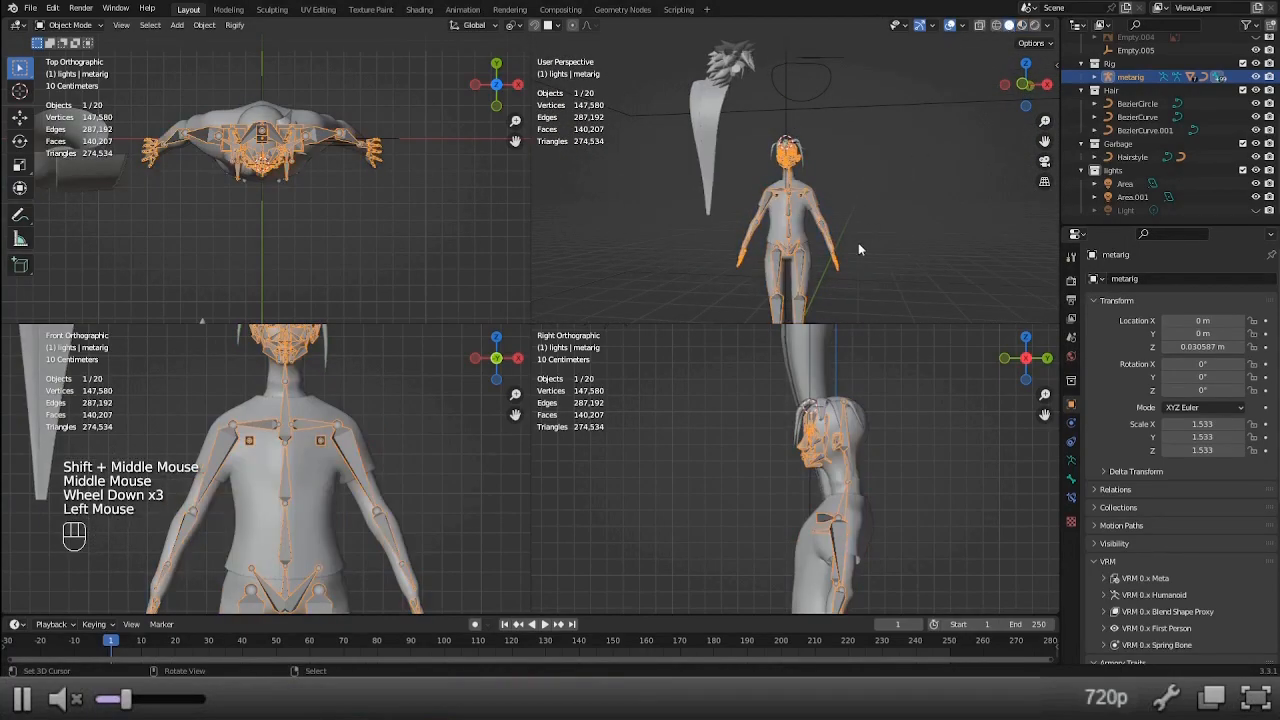
Rename the shirt mesh object as Shirt.
{"action": "right_click", "coordinate": [798, 212]}
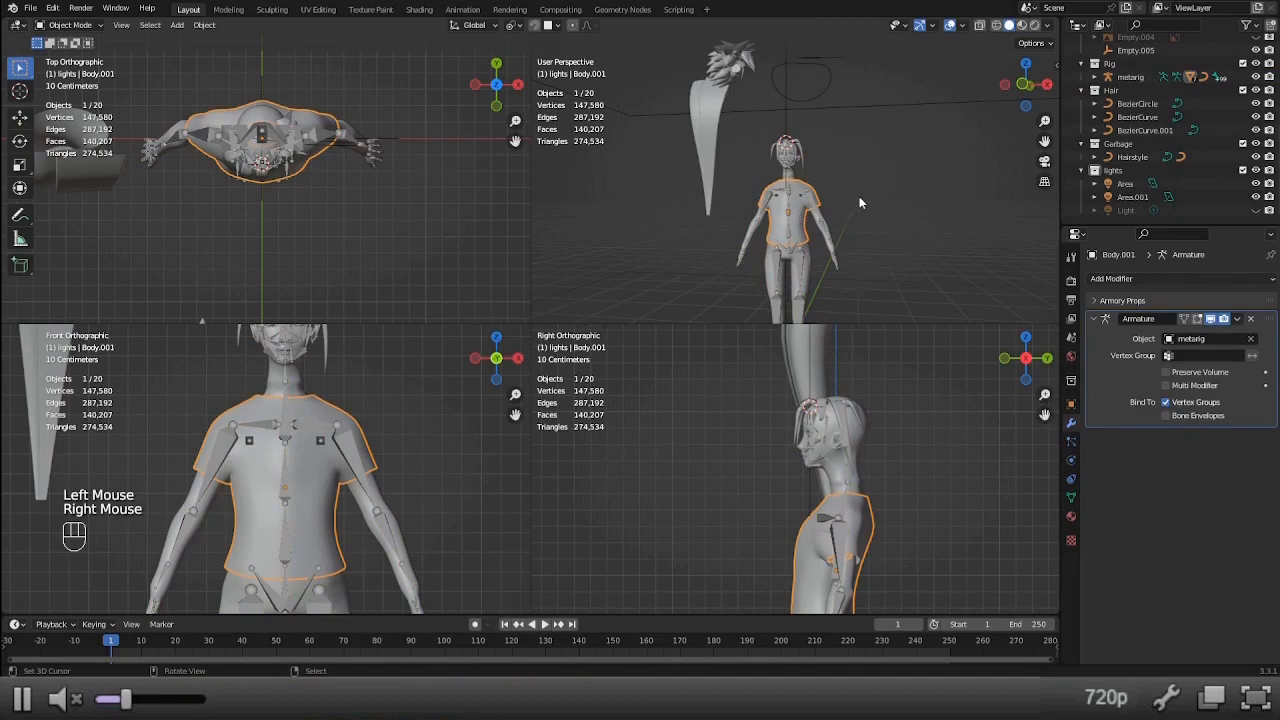
{"action": "key", "text": "F2"}
{"action": "type", "text": "P"}
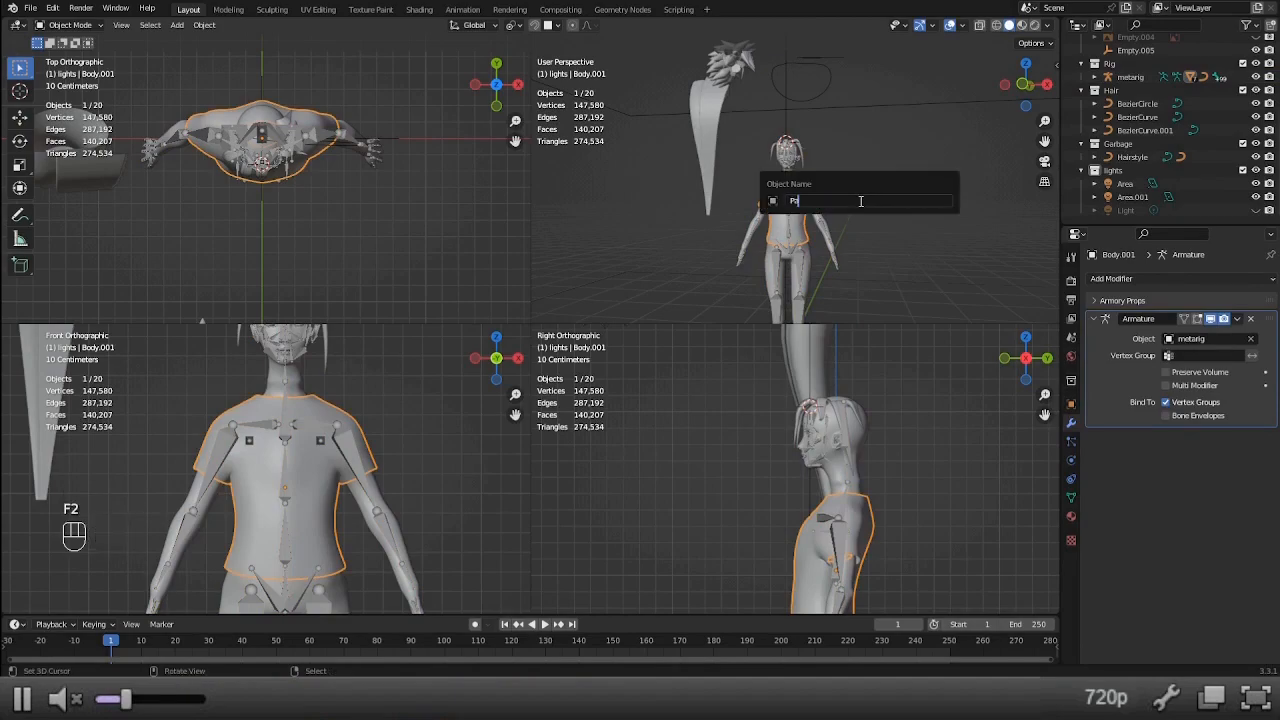
{"action": "type", "text": "ants"}
{"action": "key", "text": "ctrl+a"}
{"action": "type", "text": "Shirt"}
{"action": "key", "text": "Return"}
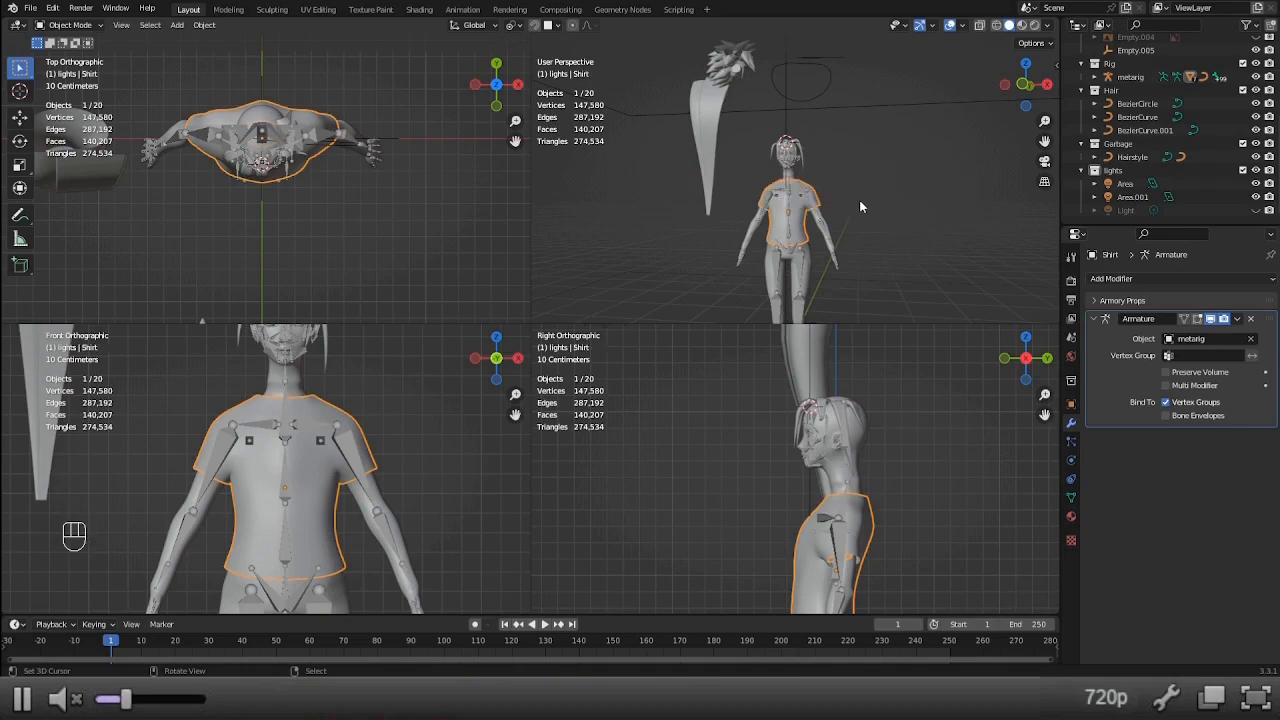
{"action": "key", "text": "m"}
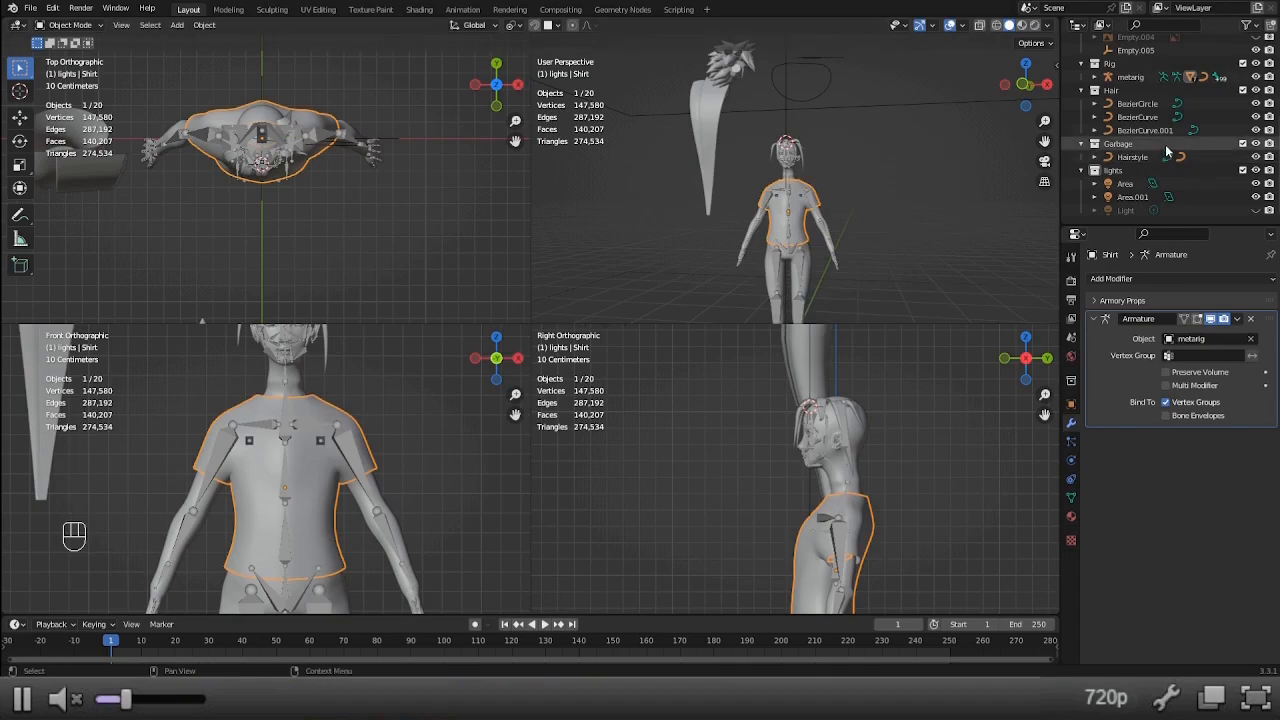
{"action": "scroll", "coordinate": [1163, 140], "scroll_direction": "up", "scroll_amount": 2}
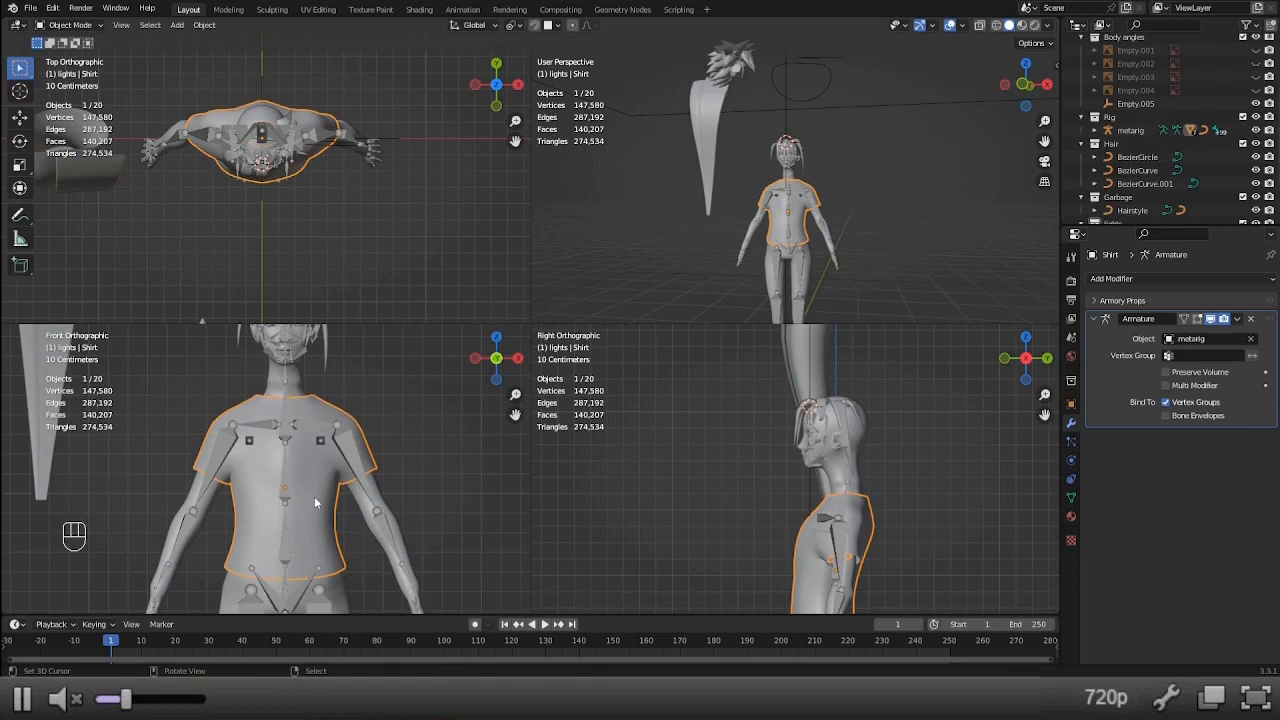
{"action": "right_click", "coordinate": [344, 590]}
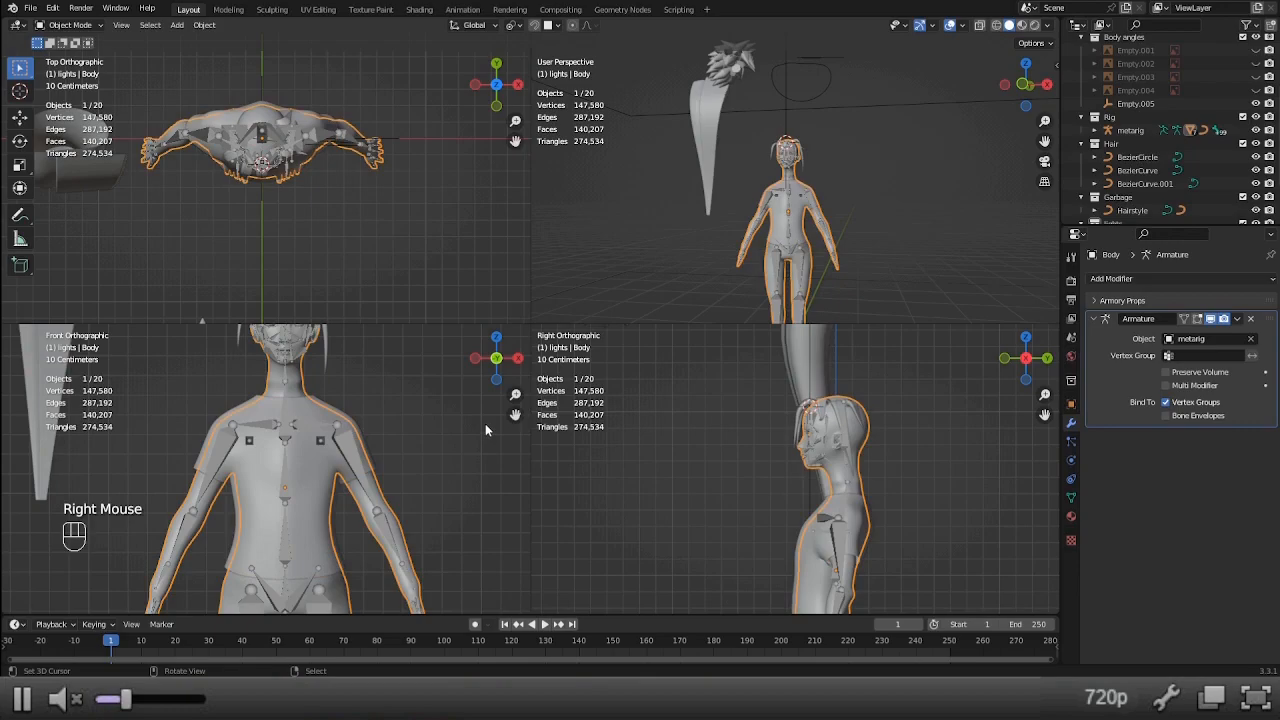
{"action": "key", "text": "Tab"}
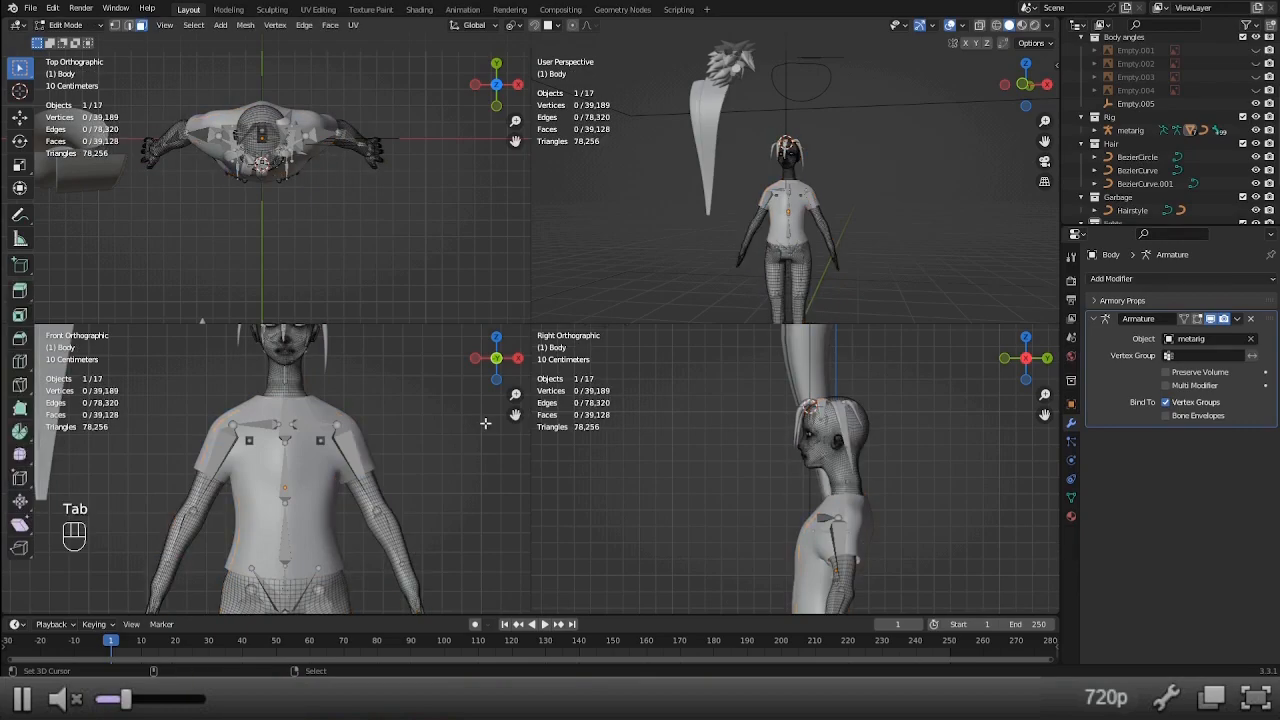
{"action": "key", "text": "Tab"}
Hide the Shirt object and open the Body mesh in Edit Mode.
{"action": "right_click", "coordinate": [304, 469]}
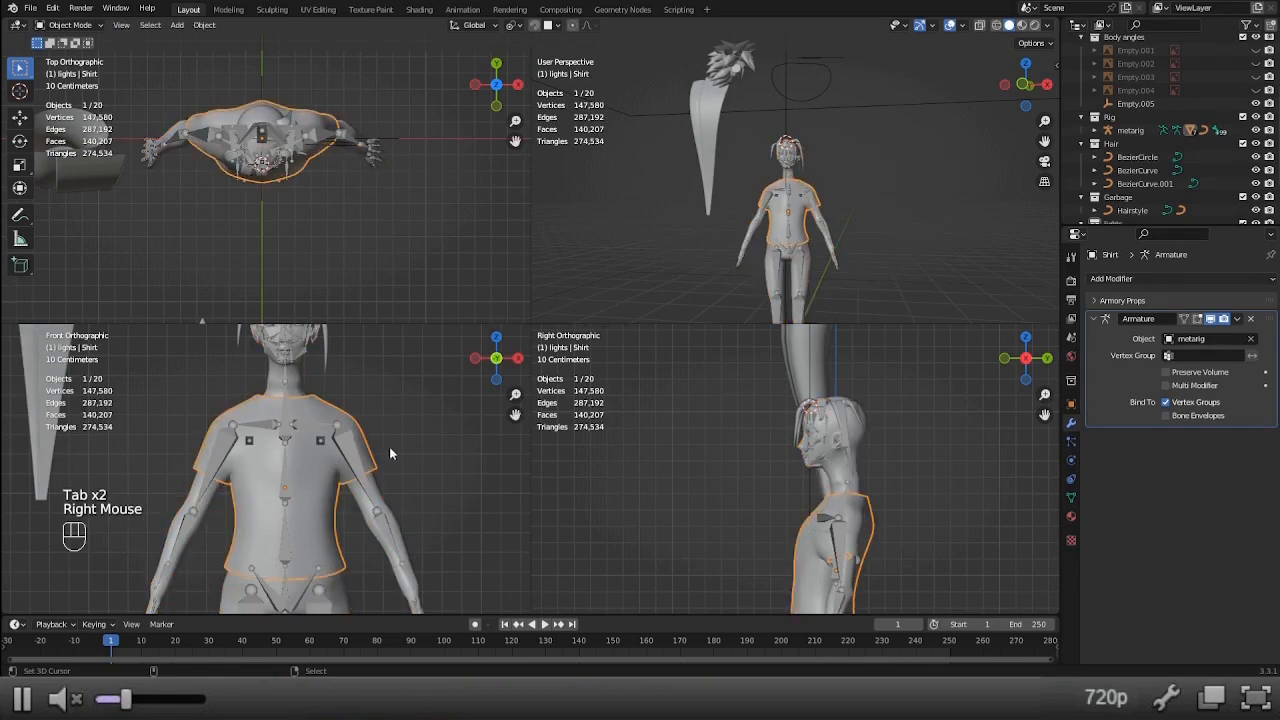
{"action": "key", "text": "h"}
{"action": "right_click", "coordinate": [315, 494]}
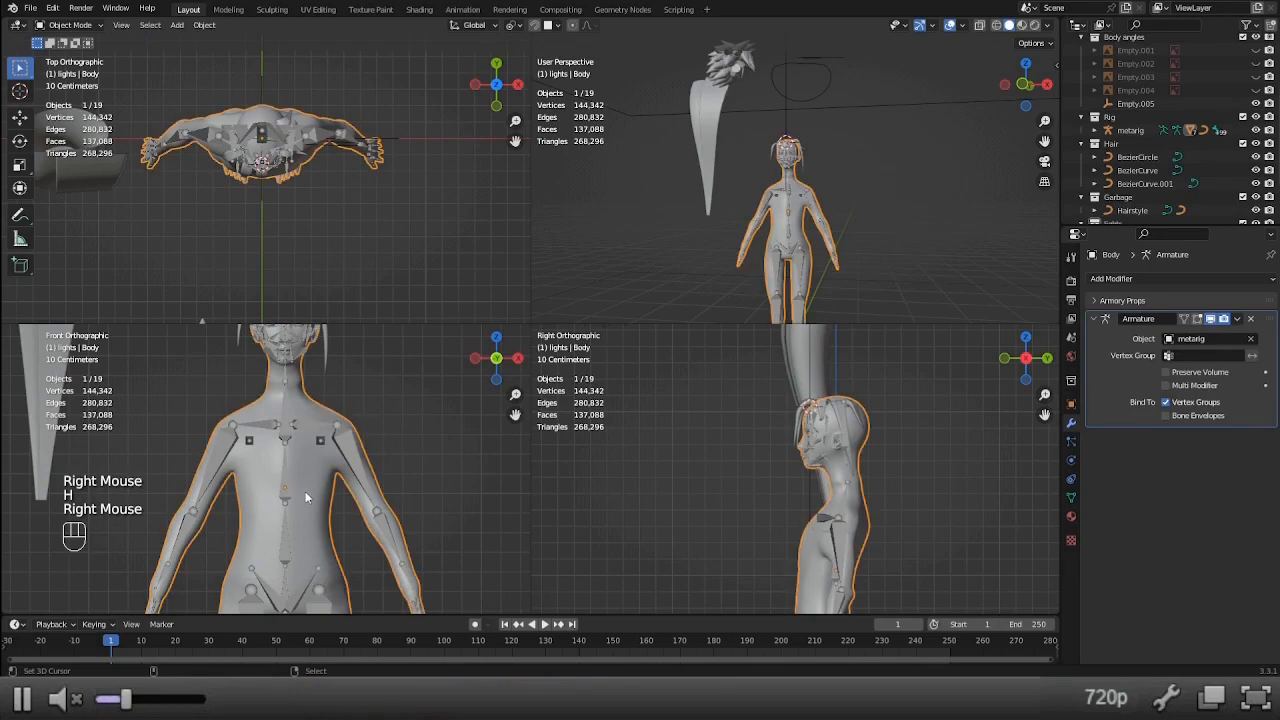
{"action": "key", "text": "Tab"}
Select six adjacent horizontal face loops around the Body mesh's hips, from below the waist down towards the crotch.
{"action": "middle_click_drag", "start_coordinate": [394, 451], "coordinate": [407, 312], "text": "shift"}
{"action": "scroll", "coordinate": [423, 486], "scroll_direction": "up", "scroll_amount": 1}
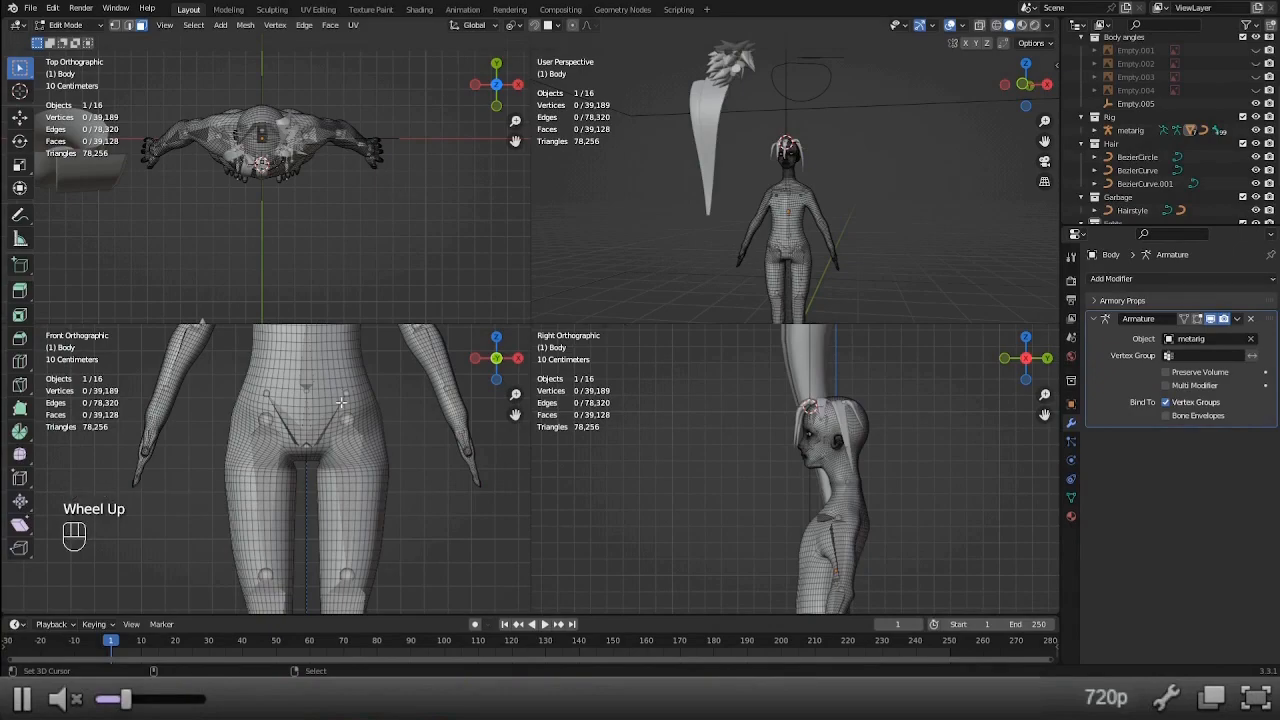
{"action": "scroll", "coordinate": [340, 410], "scroll_direction": "up", "scroll_amount": 2}
{"action": "middle_click_drag", "start_coordinate": [340, 410], "coordinate": [357, 488], "text": "shift"}
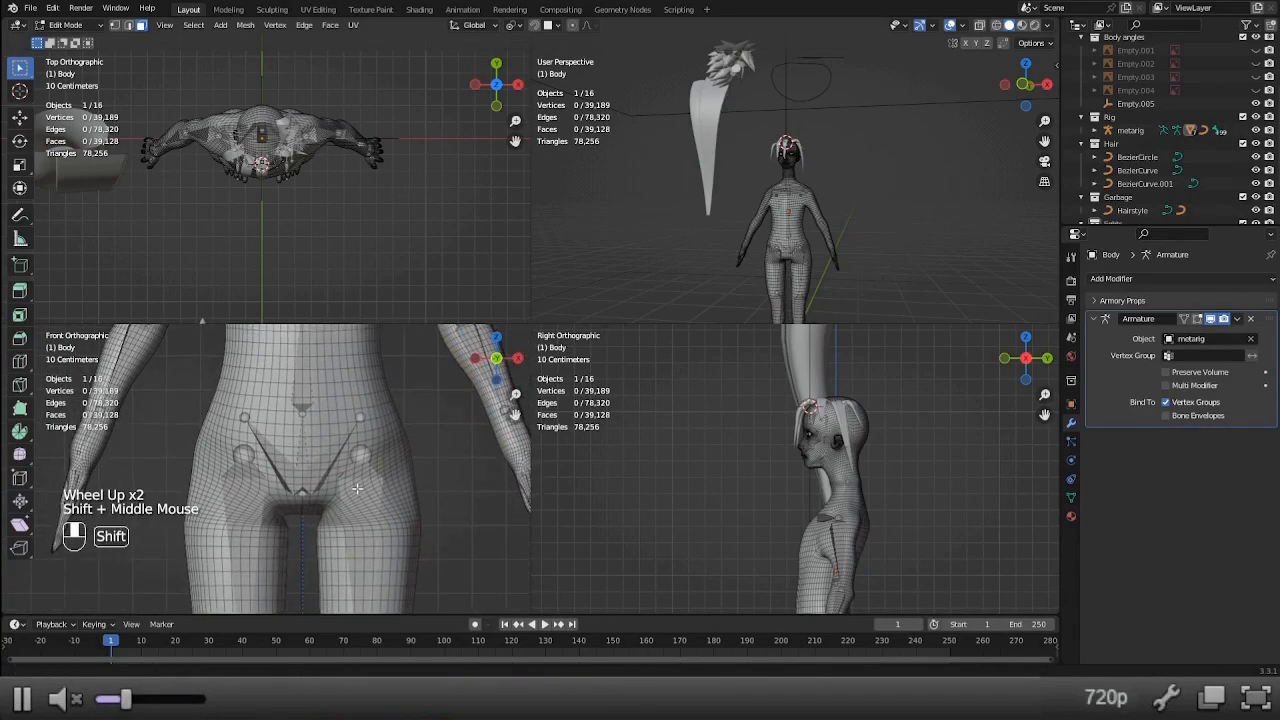
{"action": "right_click", "coordinate": [317, 419], "text": "alt"}
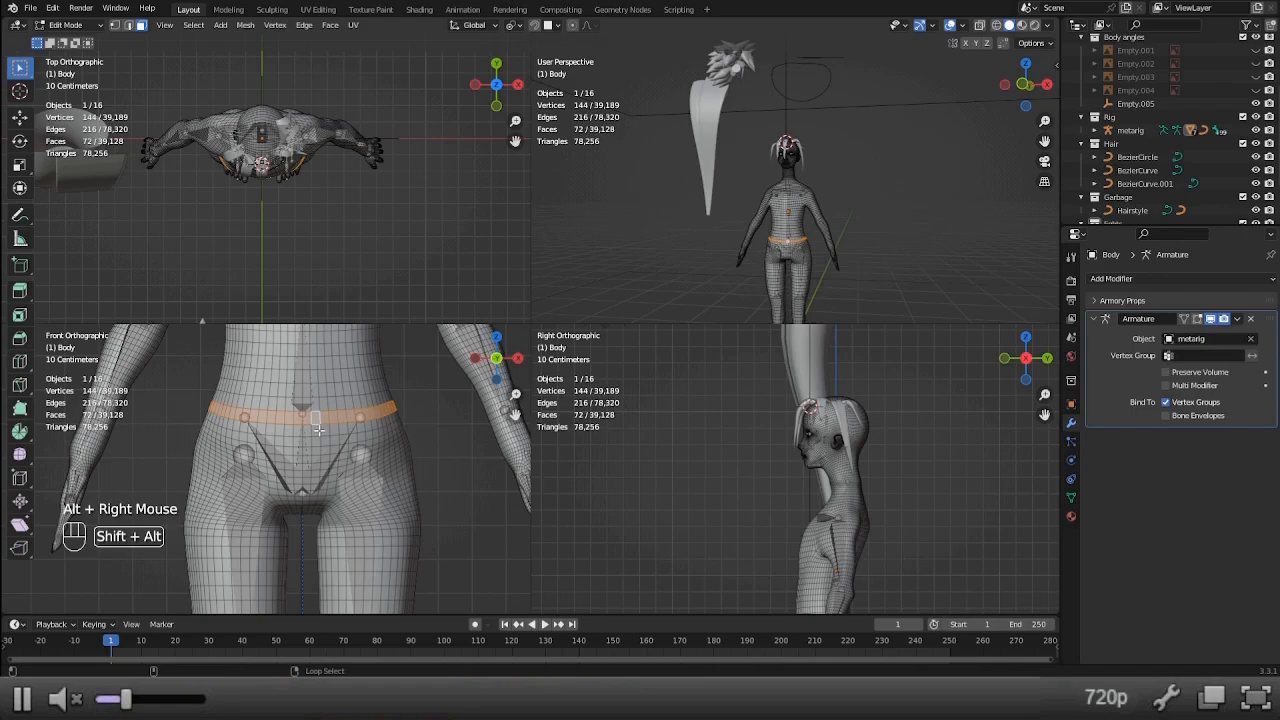
{"action": "right_click", "coordinate": [318, 430], "text": "alt+shift"}
{"action": "right_click", "coordinate": [317, 441], "text": "alt+shift"}
{"action": "right_click", "coordinate": [319, 452], "text": "alt+shift"}
{"action": "right_click", "coordinate": [320, 458], "text": "alt+shift"}
{"action": "key", "text": "ctrl+z"}
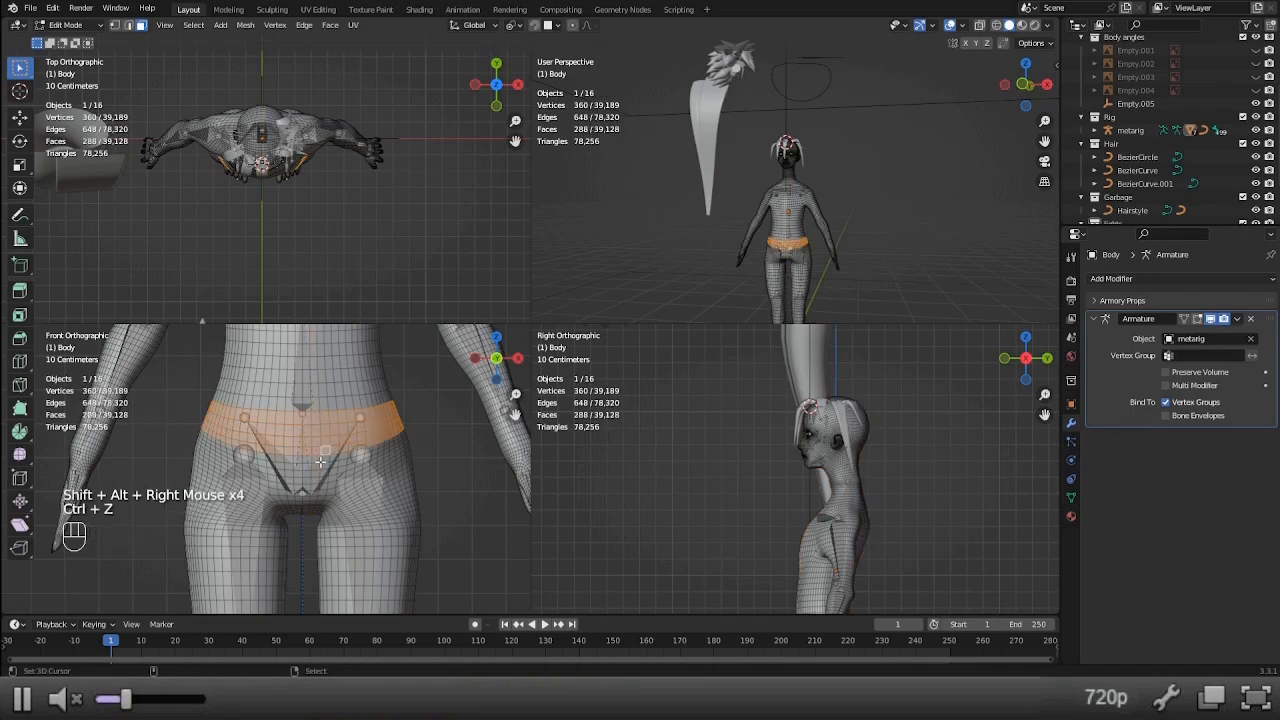
{"action": "right_click", "coordinate": [319, 462], "text": "alt+shift"}
{"action": "right_click", "coordinate": [317, 467], "text": "alt+shift"}
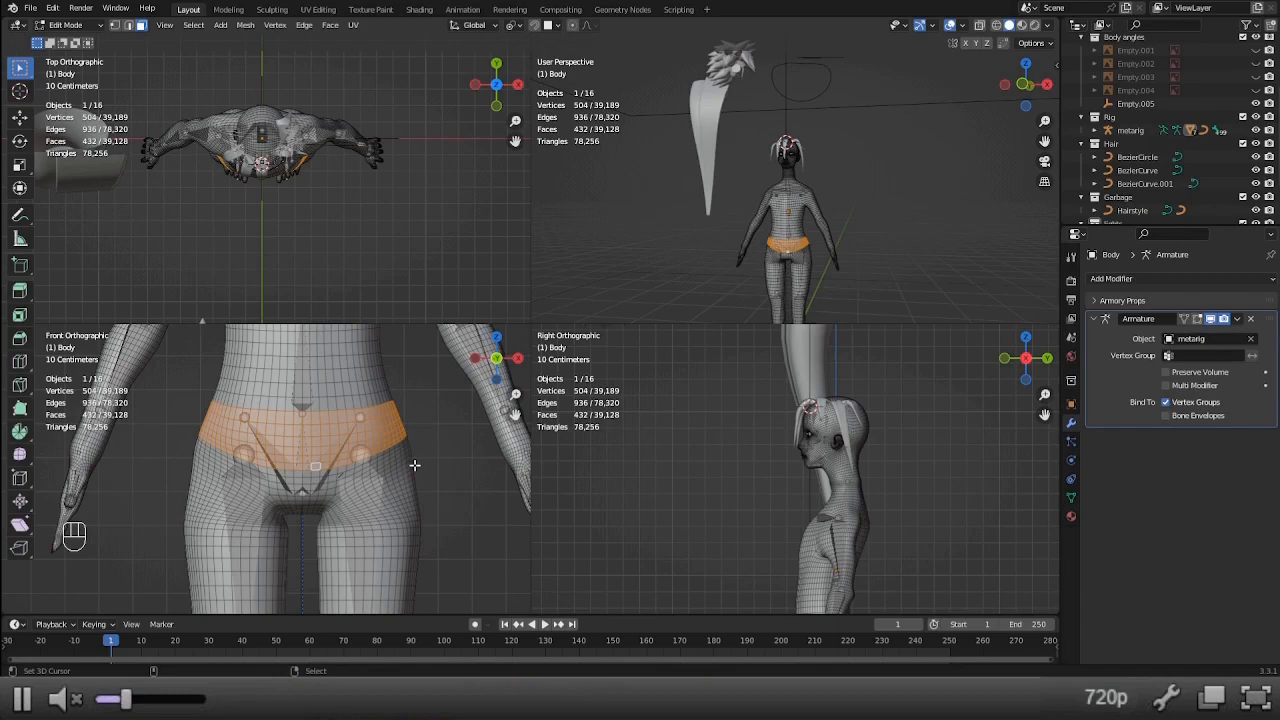
{"action": "key", "text": "alt+z"}
{"action": "key", "text": "c"}
{"action": "scroll", "coordinate": [418, 458], "scroll_direction": "down", "scroll_amount": 2}
{"action": "scroll", "coordinate": [418, 459], "scroll_direction": "down", "scroll_amount": 3}
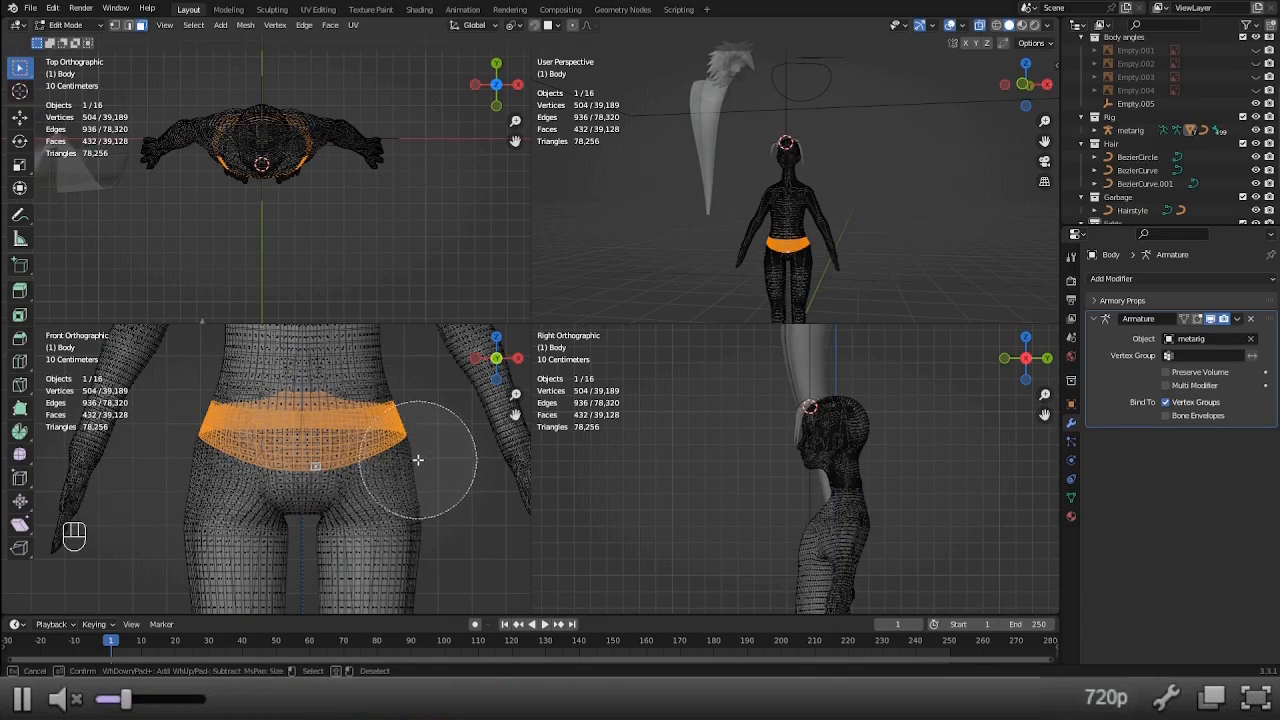
{"action": "scroll", "coordinate": [457, 486], "scroll_direction": "up", "scroll_amount": 9}
{"action": "key", "text": "Escape"}
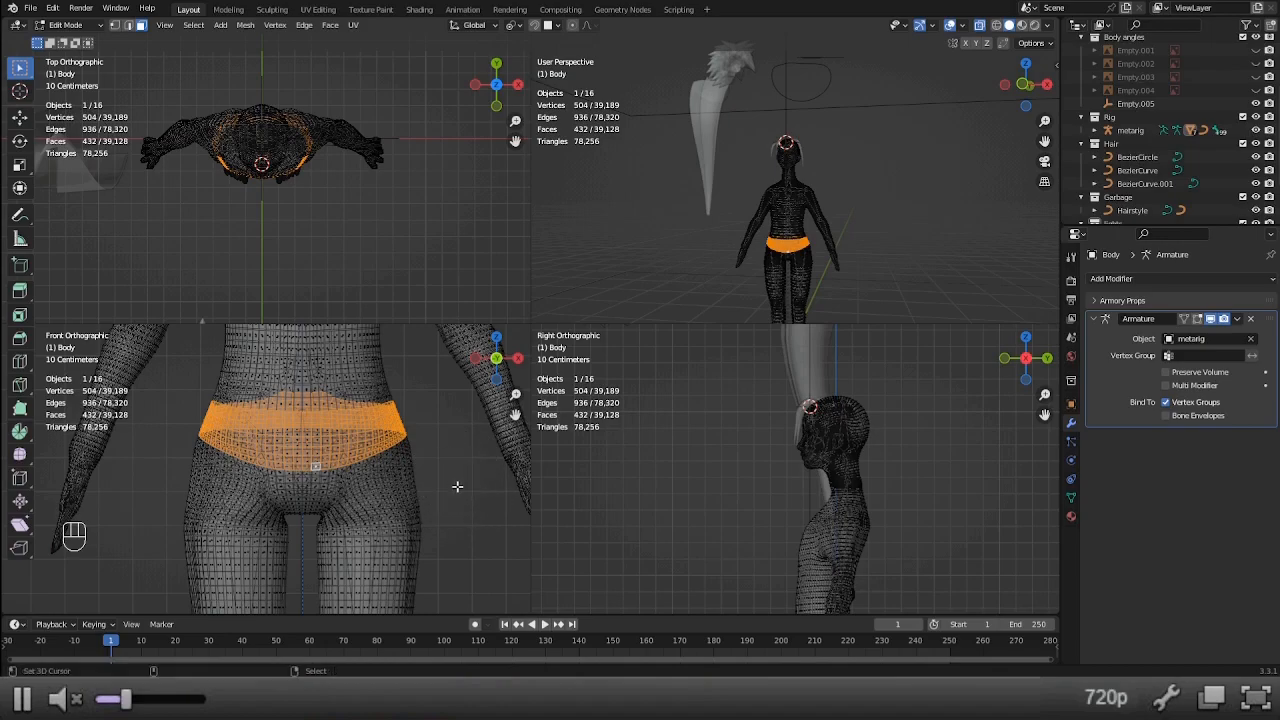
{"action": "key", "text": "alt+z"}
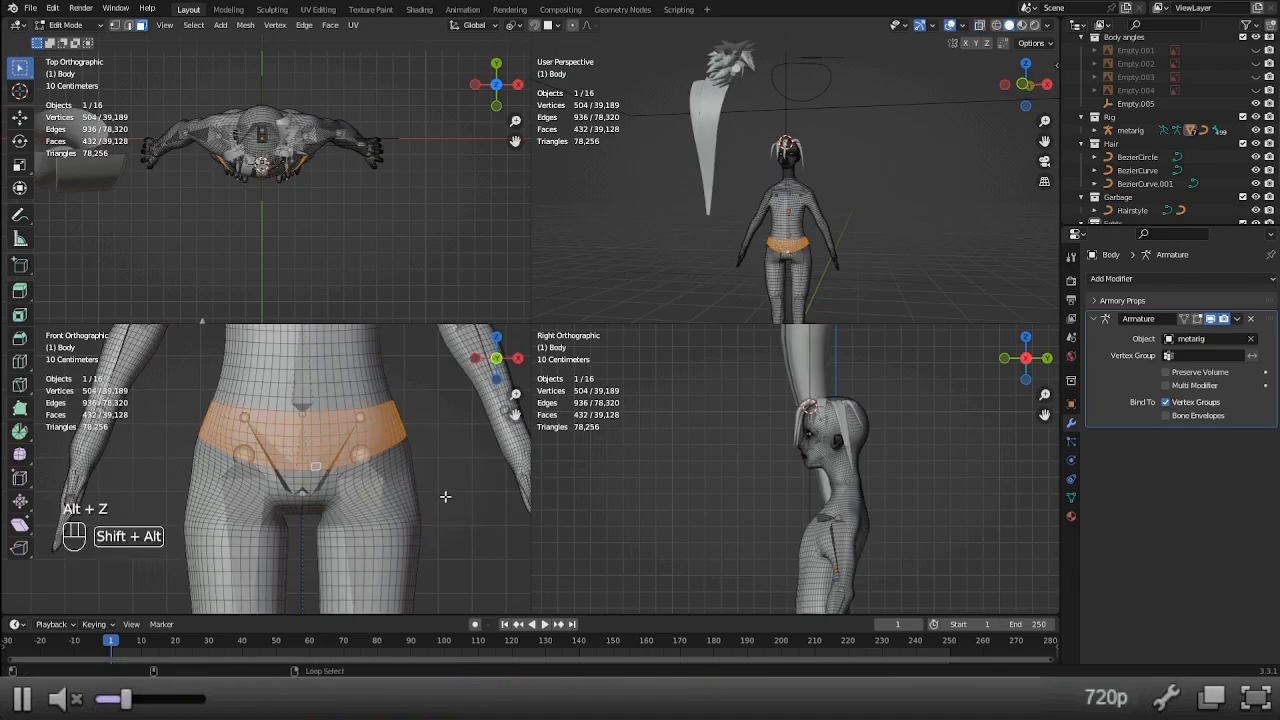
{"action": "scroll", "coordinate": [445, 496], "scroll_direction": "up", "scroll_amount": 1}
{"action": "scroll", "coordinate": [445, 496], "scroll_direction": "up", "scroll_amount": 2, "text": "ctrl"}
{"action": "scroll", "coordinate": [443, 494], "scroll_direction": "down", "scroll_amount": 3}
{"action": "middle_click_drag", "start_coordinate": [443, 494], "coordinate": [410, 443], "text": "shift"}
{"action": "scroll", "coordinate": [410, 443], "scroll_direction": "up", "scroll_amount": 1}
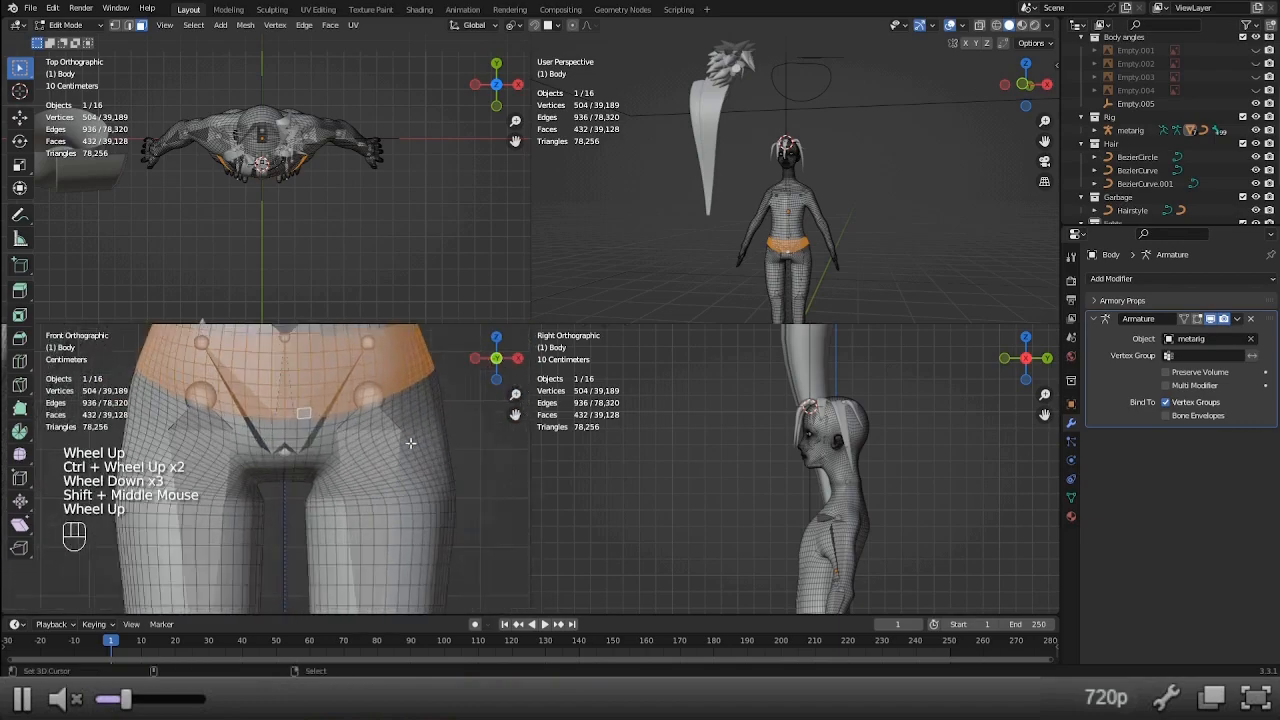
Add the next four horizontal face loops below the hip selection, down to the crotch.
{"action": "scroll", "coordinate": [410, 443], "scroll_direction": "up", "scroll_amount": 1}
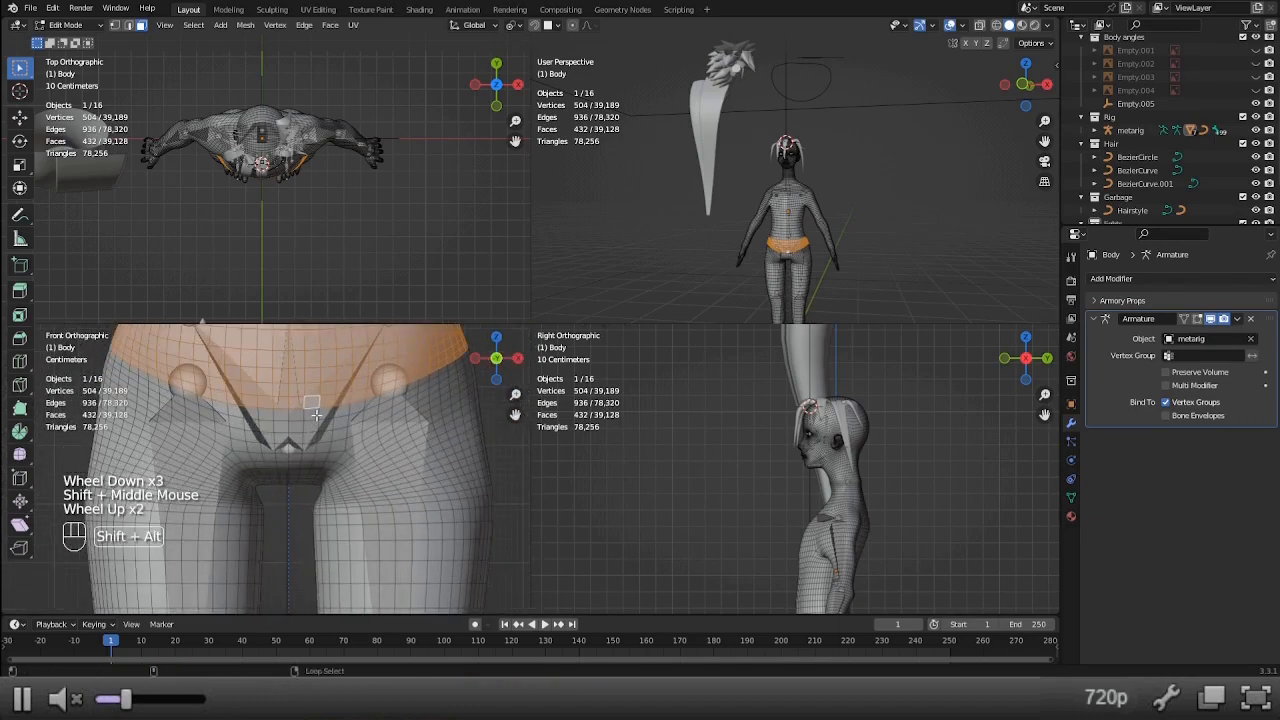
{"action": "right_click", "coordinate": [316, 414], "text": "alt+shift"}
{"action": "right_click", "coordinate": [316, 424], "text": "alt+shift"}
{"action": "right_click", "coordinate": [317, 436], "text": "alt+shift"}
{"action": "right_click", "coordinate": [320, 448], "text": "alt+shift"}
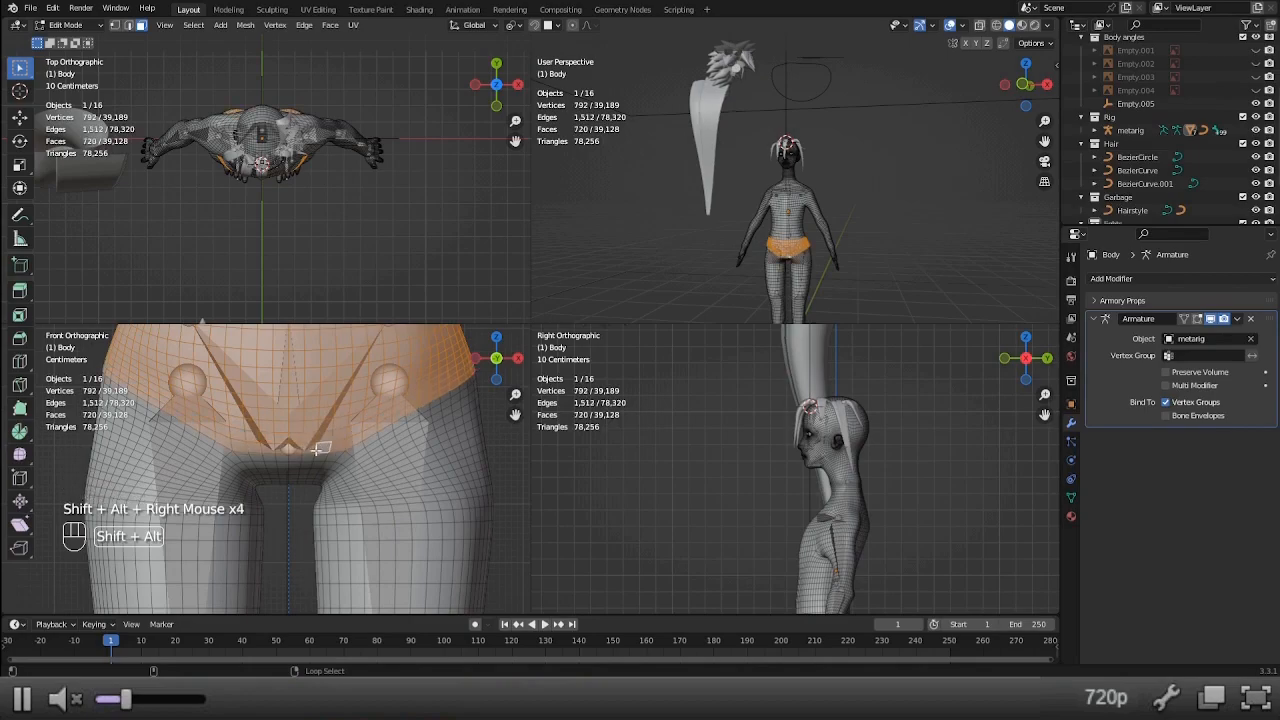
{"action": "right_click", "coordinate": [314, 457], "text": "alt+shift"}
{"action": "key", "text": "ctrl+z"}
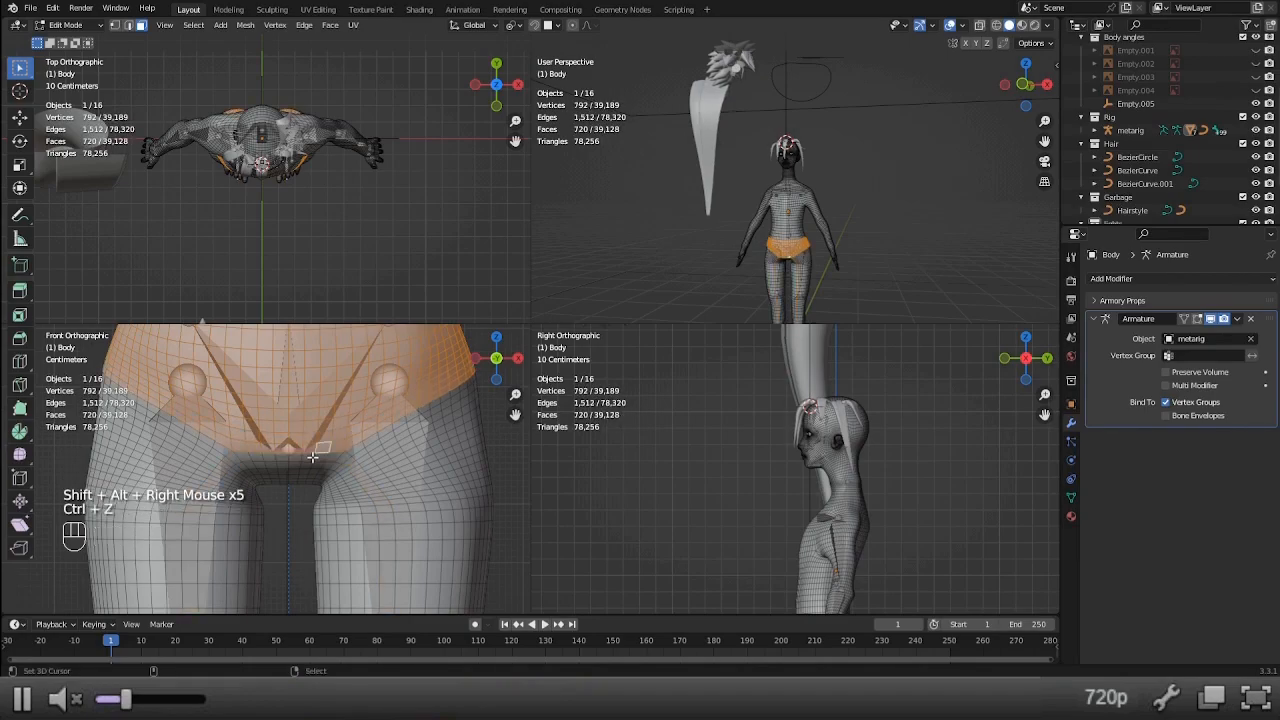
Add a diagonal face loop along the crease between hip and thigh on both legs.
{"action": "right_click", "coordinate": [352, 441], "text": "alt+shift"}
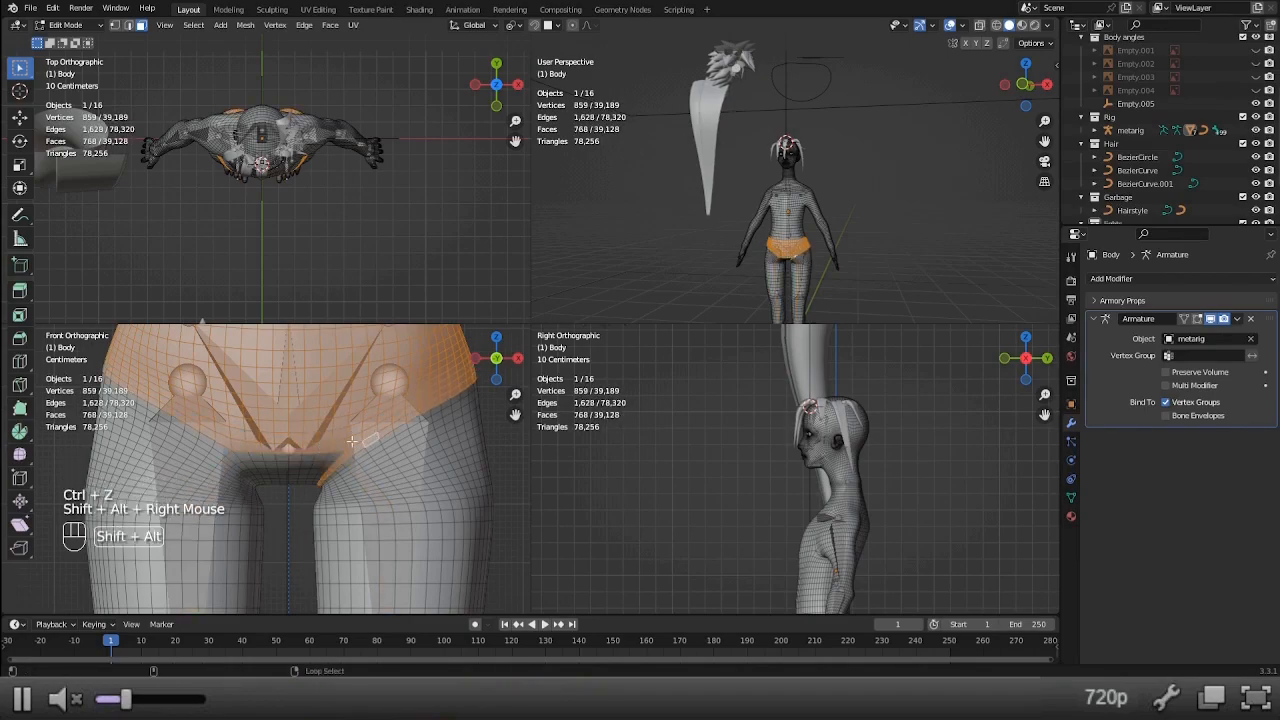
{"action": "right_click", "coordinate": [227, 455], "text": "alt+shift"}
{"action": "key", "text": "ctrl+z"}
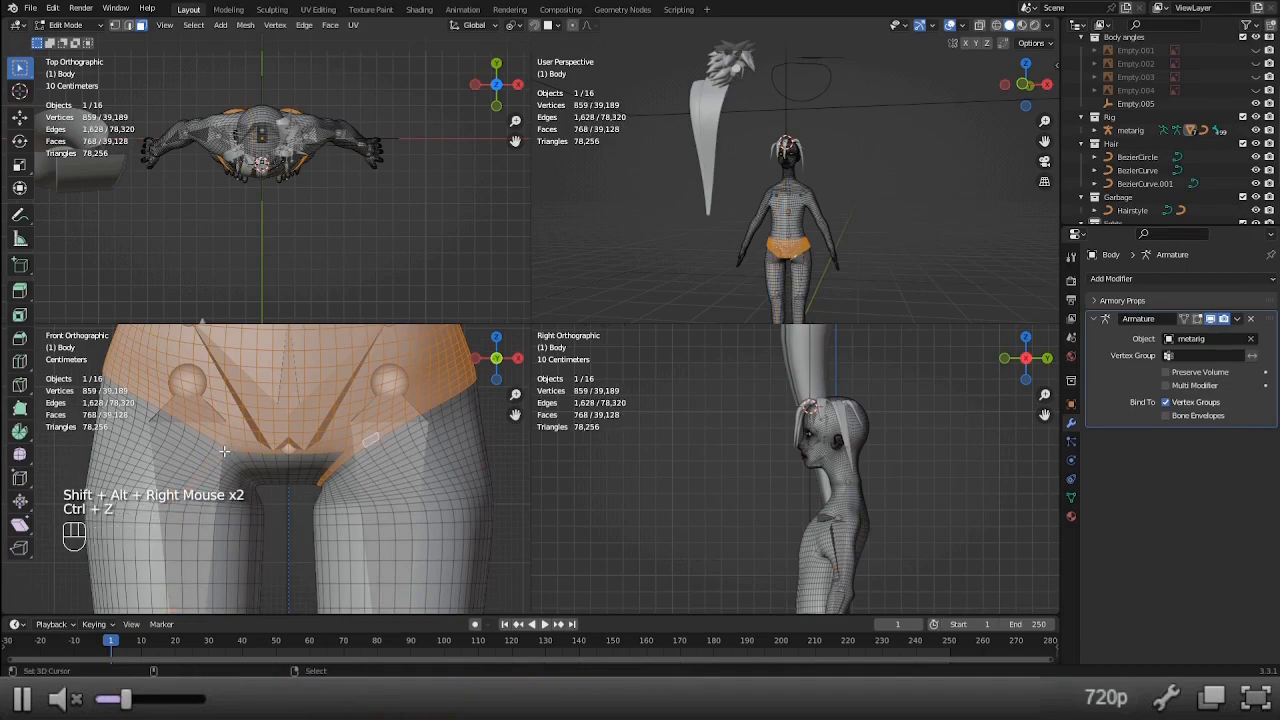
{"action": "right_click", "coordinate": [224, 452], "text": "alt+shift"}
{"action": "key", "text": "ctrl+z"}
{"action": "right_click", "coordinate": [221, 449], "text": "alt+shift"}
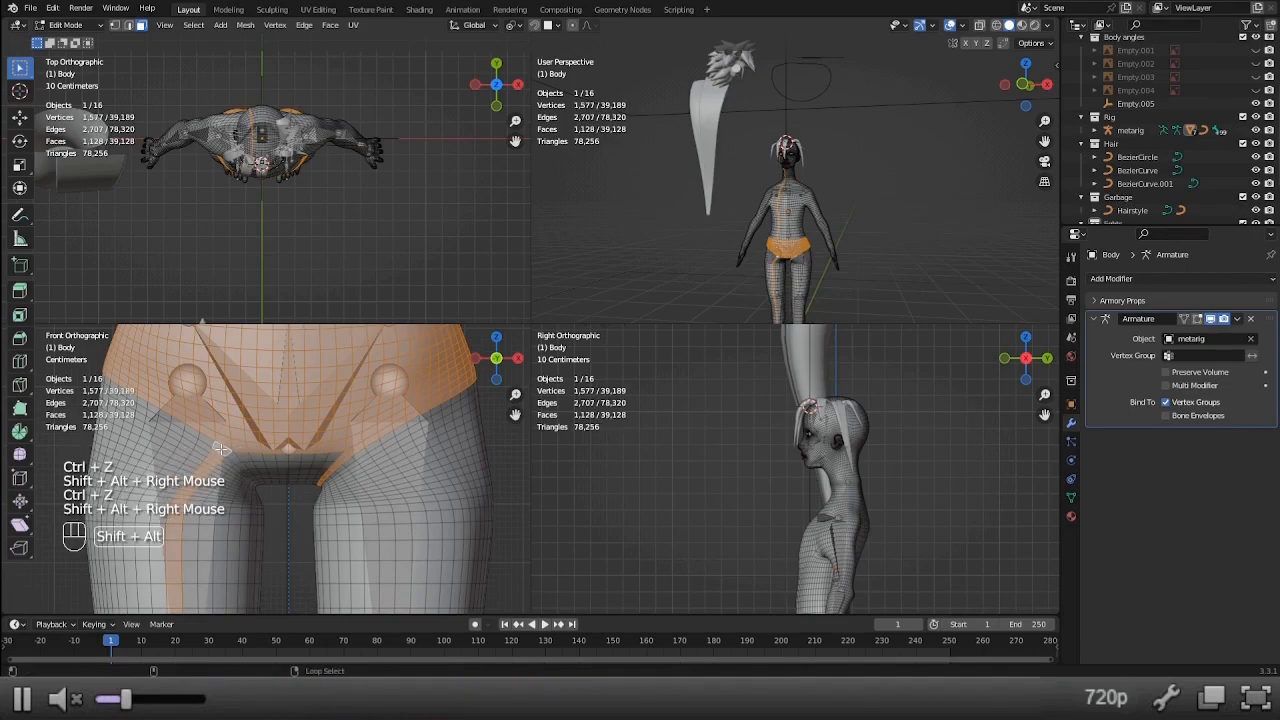
{"action": "key", "text": "ctrl+z"}
{"action": "right_click", "coordinate": [212, 444], "text": "alt+shift"}
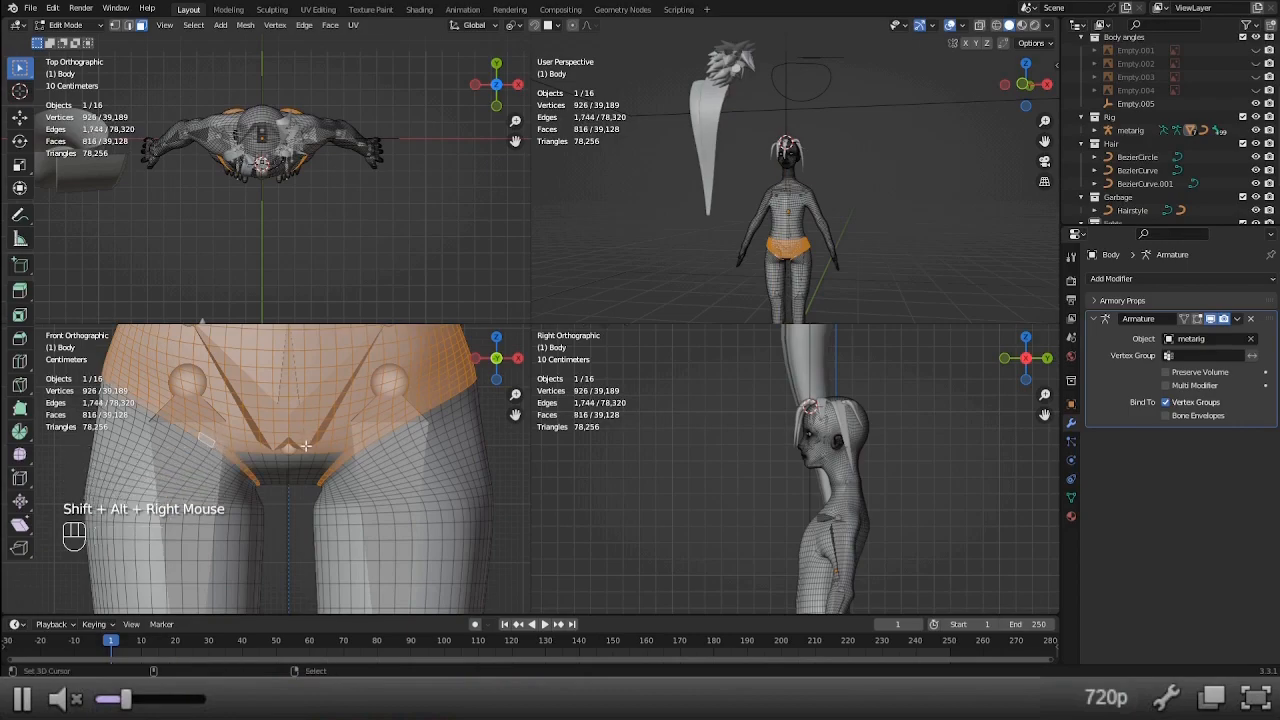
{"action": "scroll", "coordinate": [302, 440], "scroll_direction": "down", "scroll_amount": 3}
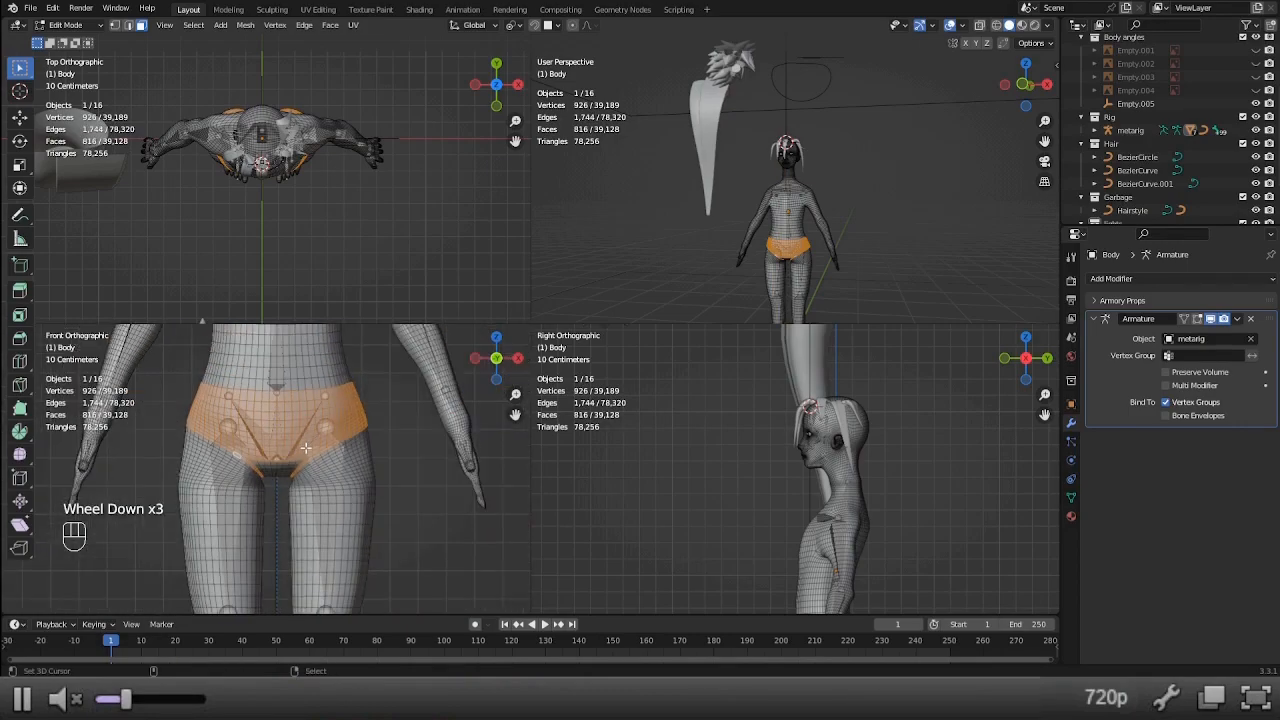
{"action": "key", "text": "alt+z"}
{"action": "key", "text": "b"}
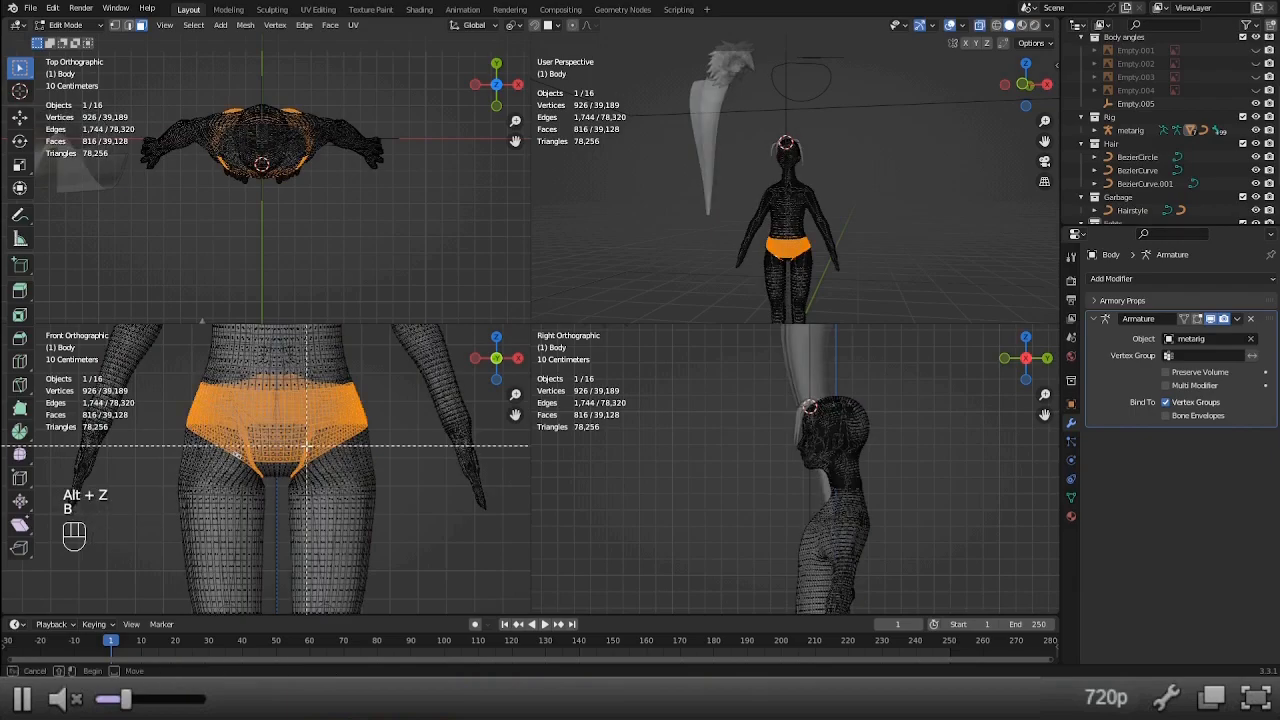
{"action": "right_click", "coordinate": [177, 457]}
{"action": "key", "text": "alt+z"}
Circle-select the crotch and inner upper-thigh faces through the mesh with X-ray, adding them to the hip selection.
{"action": "middle_click_drag", "start_coordinate": [650, 220], "coordinate": [646, 232]}
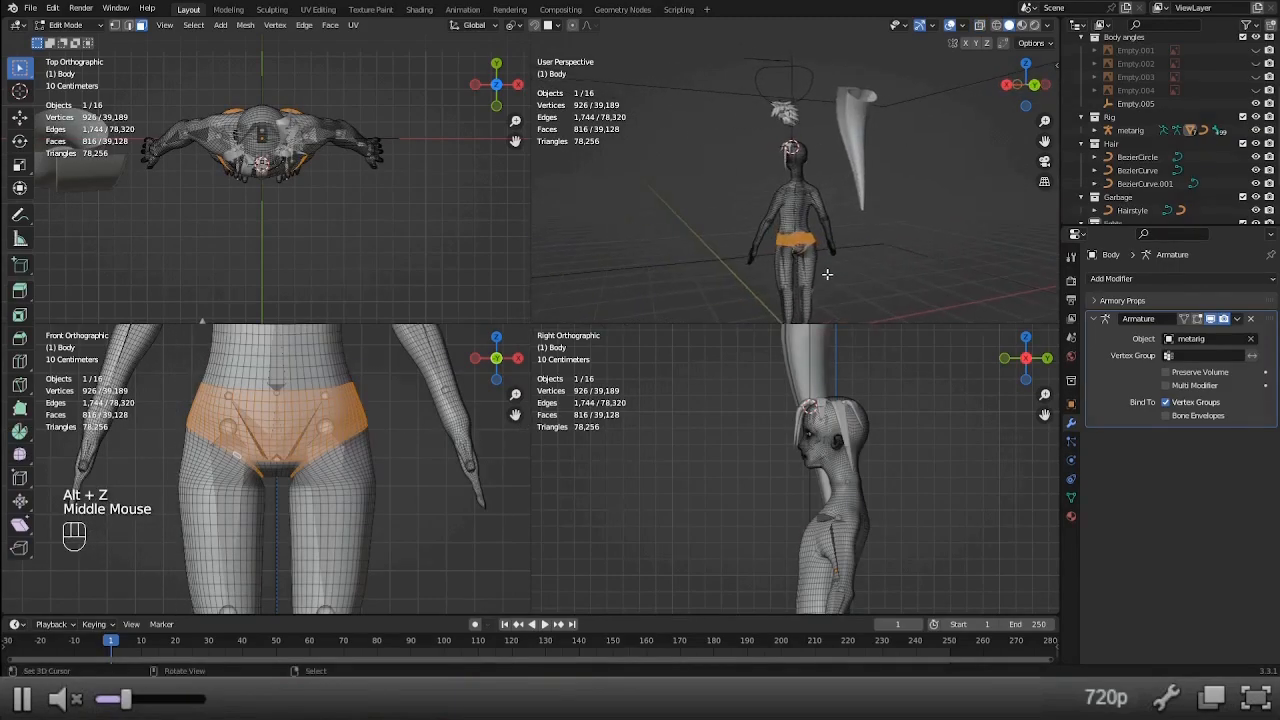
{"action": "scroll", "coordinate": [646, 232], "scroll_direction": "up", "scroll_amount": 2}
{"action": "middle_click_drag", "start_coordinate": [875, 278], "coordinate": [808, 230], "text": "shift"}
{"action": "scroll", "coordinate": [825, 188], "scroll_direction": "up", "scroll_amount": 2}
{"action": "scroll", "coordinate": [808, 230], "scroll_direction": "up", "scroll_amount": 1}
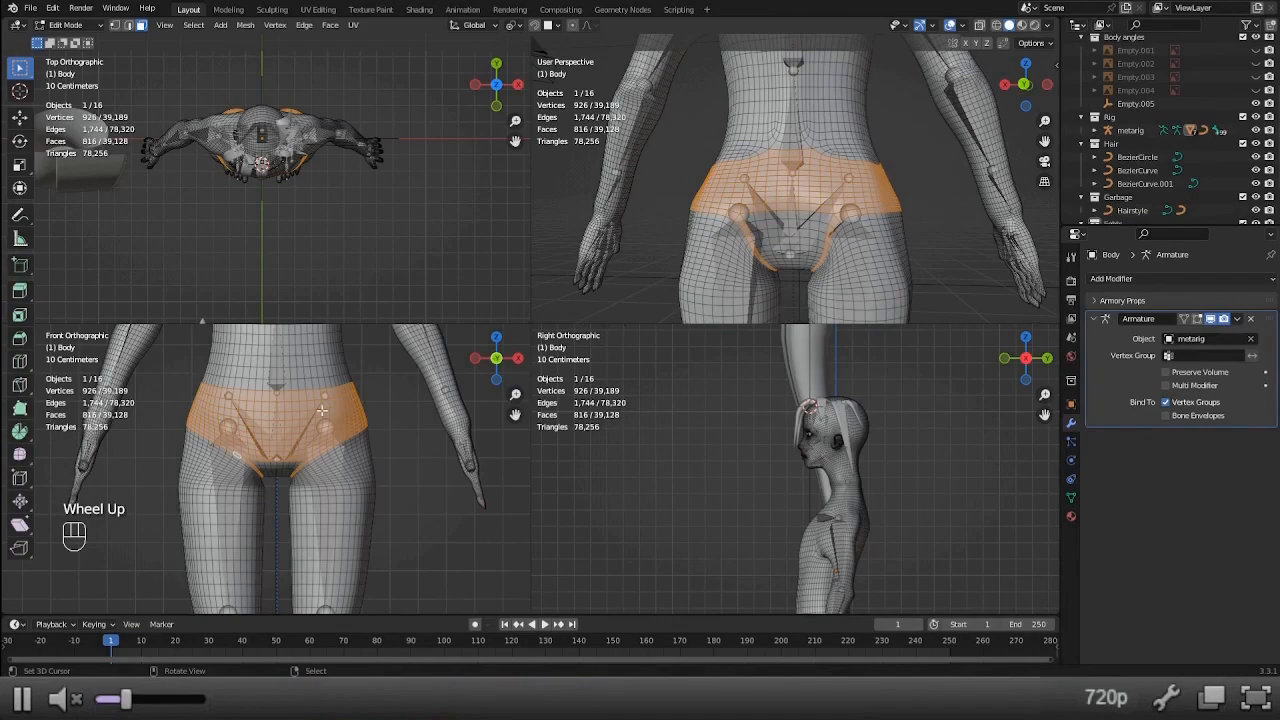
{"action": "key", "text": "alt+z"}
{"action": "key", "text": "c"}
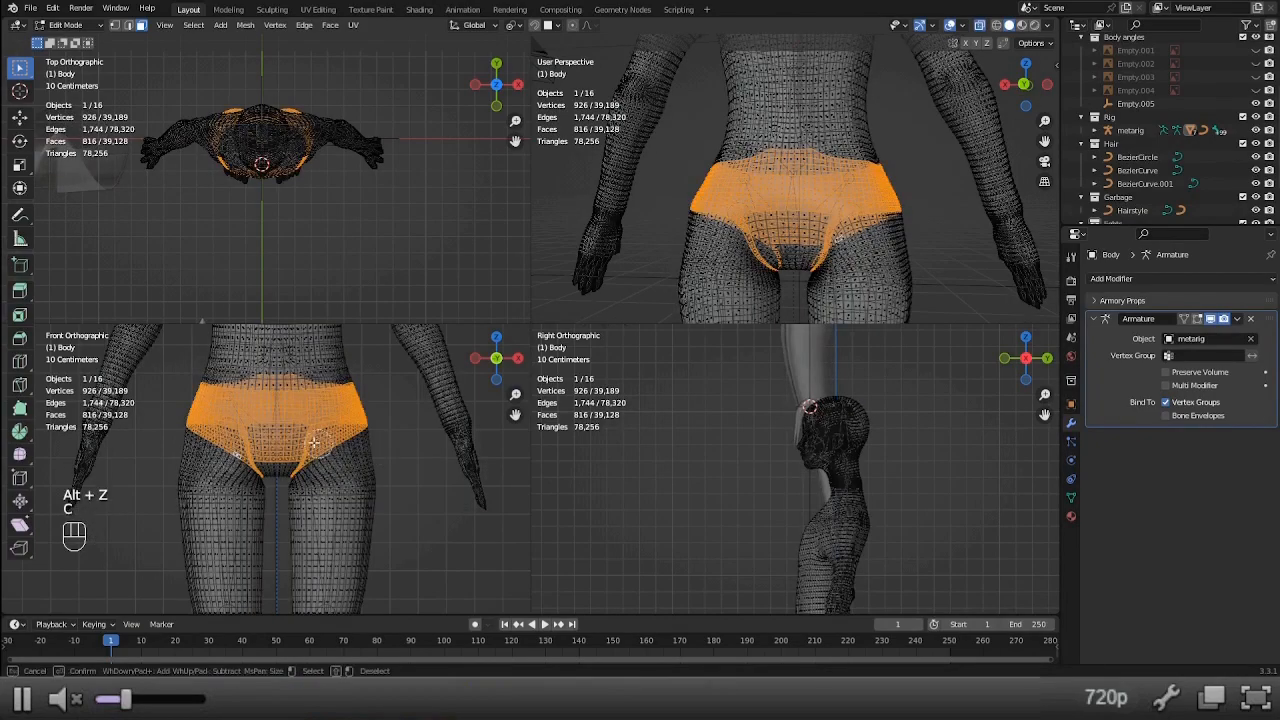
{"action": "mouse_move", "coordinate": [281, 463]}
{"action": "left_mouse_down"}
{"action": "mouse_move", "coordinate": [270, 455]}
{"action": "mouse_move", "coordinate": [284, 459]}
{"action": "left_mouse_up"}
{"action": "right_click", "coordinate": [284, 459]}
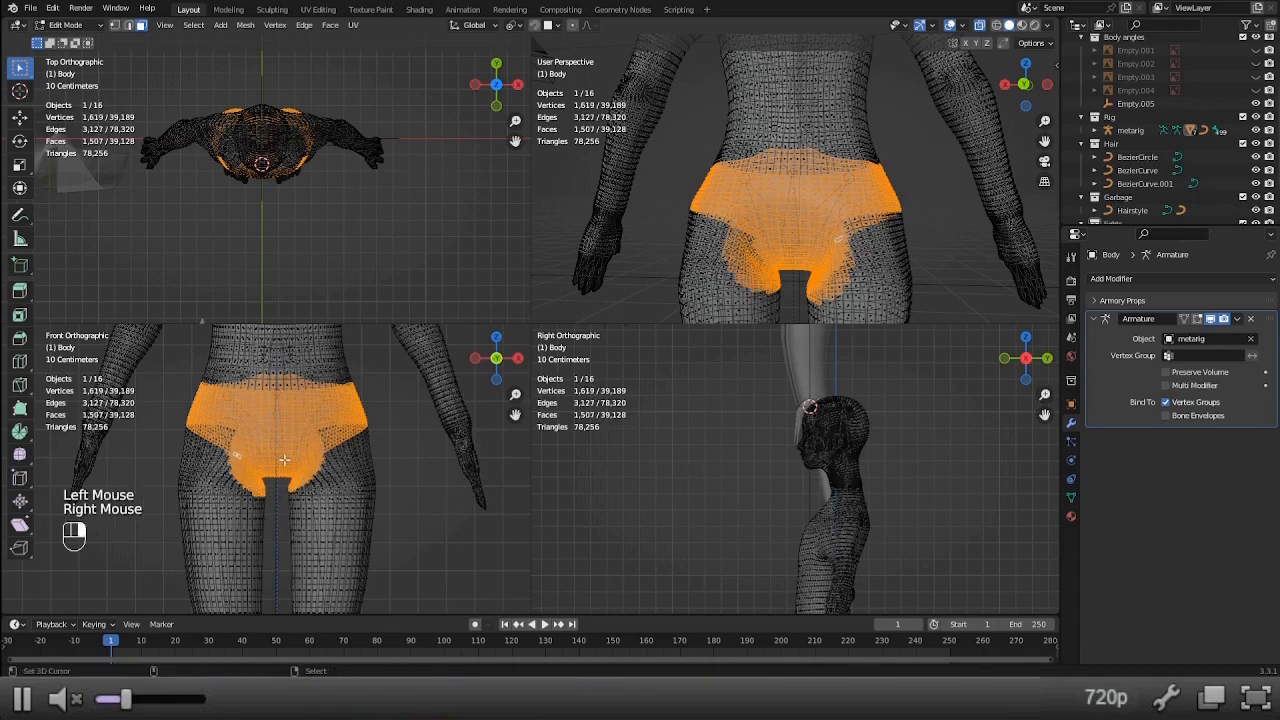
{"action": "key", "text": "alt+z"}
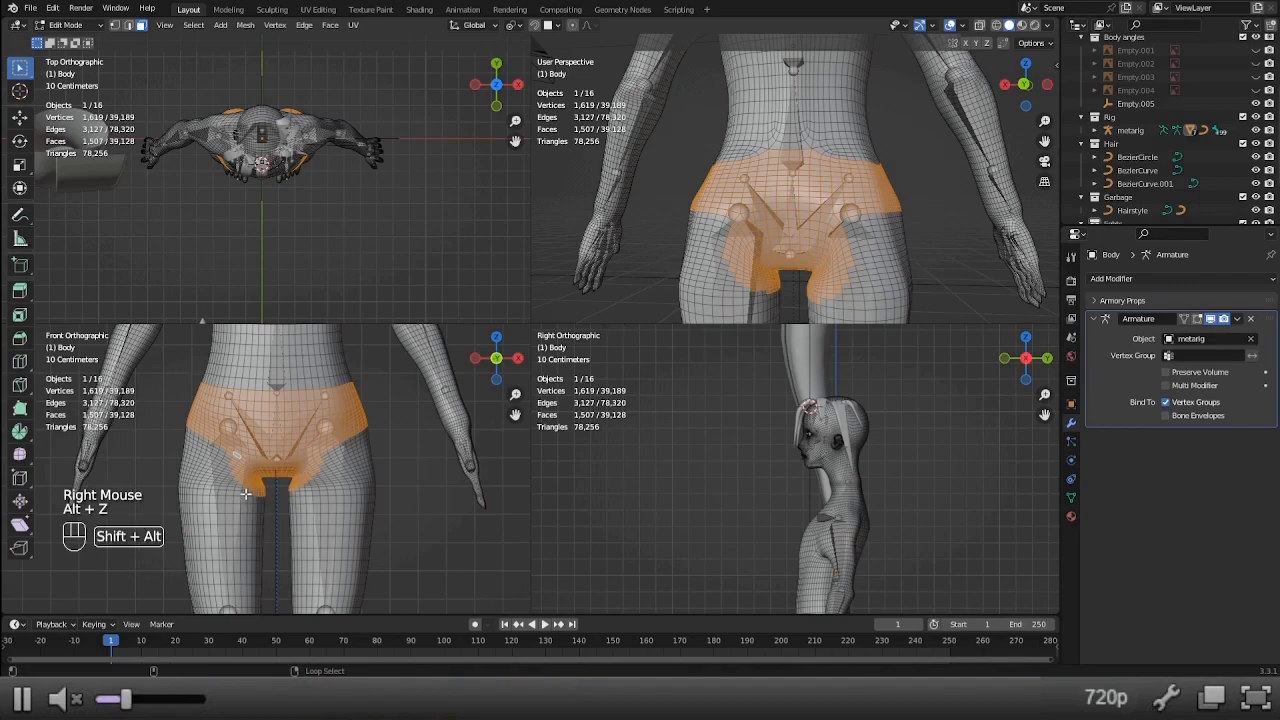
Add a face loop around each upper thigh and box-select through the mesh all faces between these loops and the hips.
{"action": "right_click", "coordinate": [243, 530], "text": "alt+shift"}
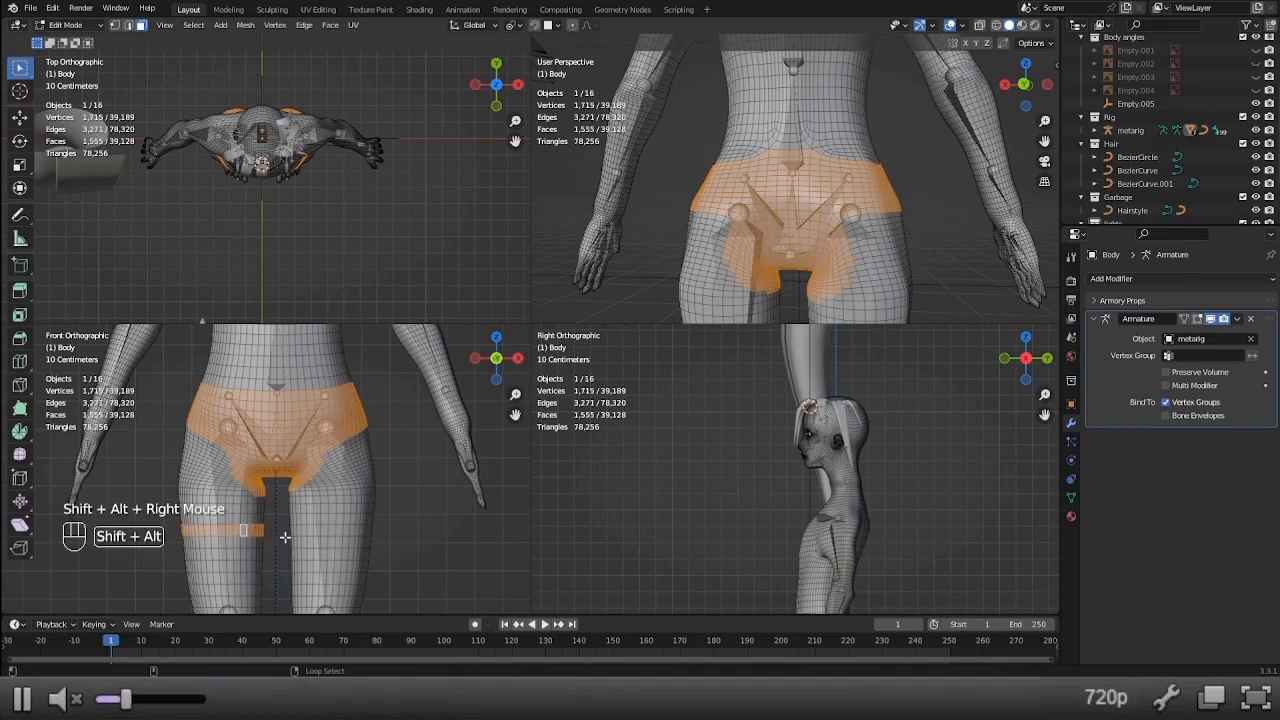
{"action": "right_click", "coordinate": [312, 532], "text": "alt+shift"}
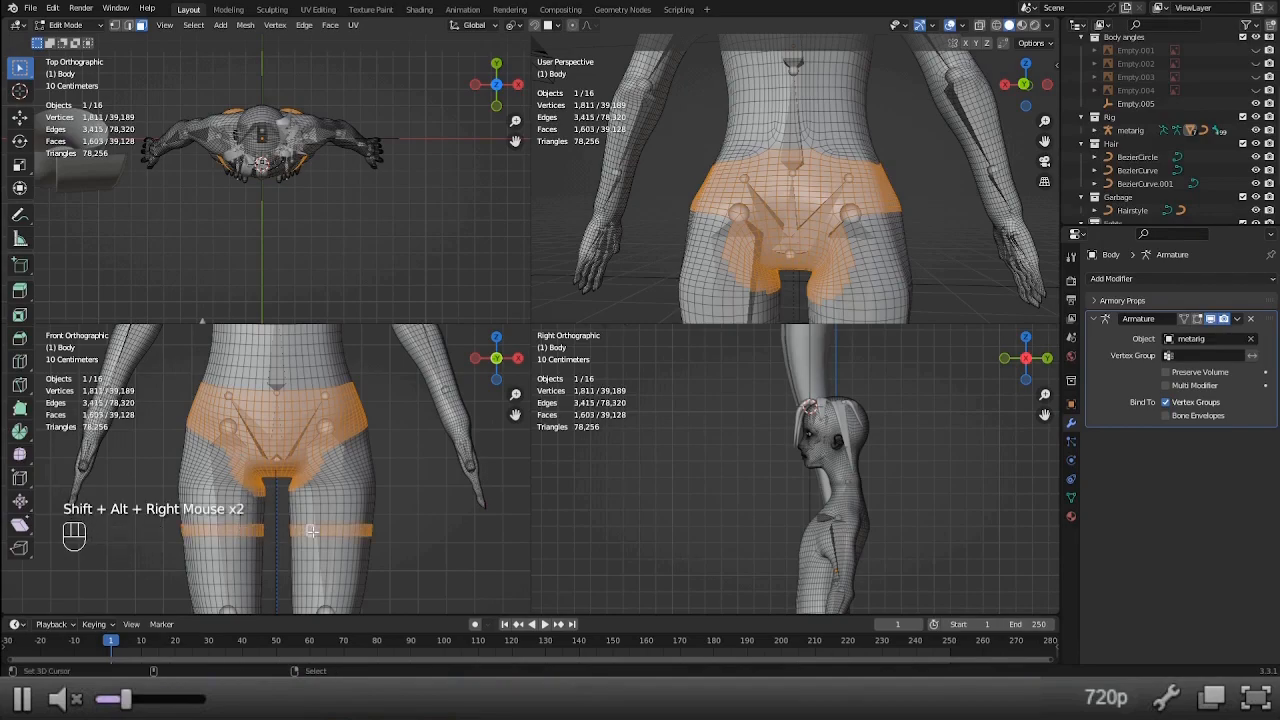
{"action": "key", "text": "b"}
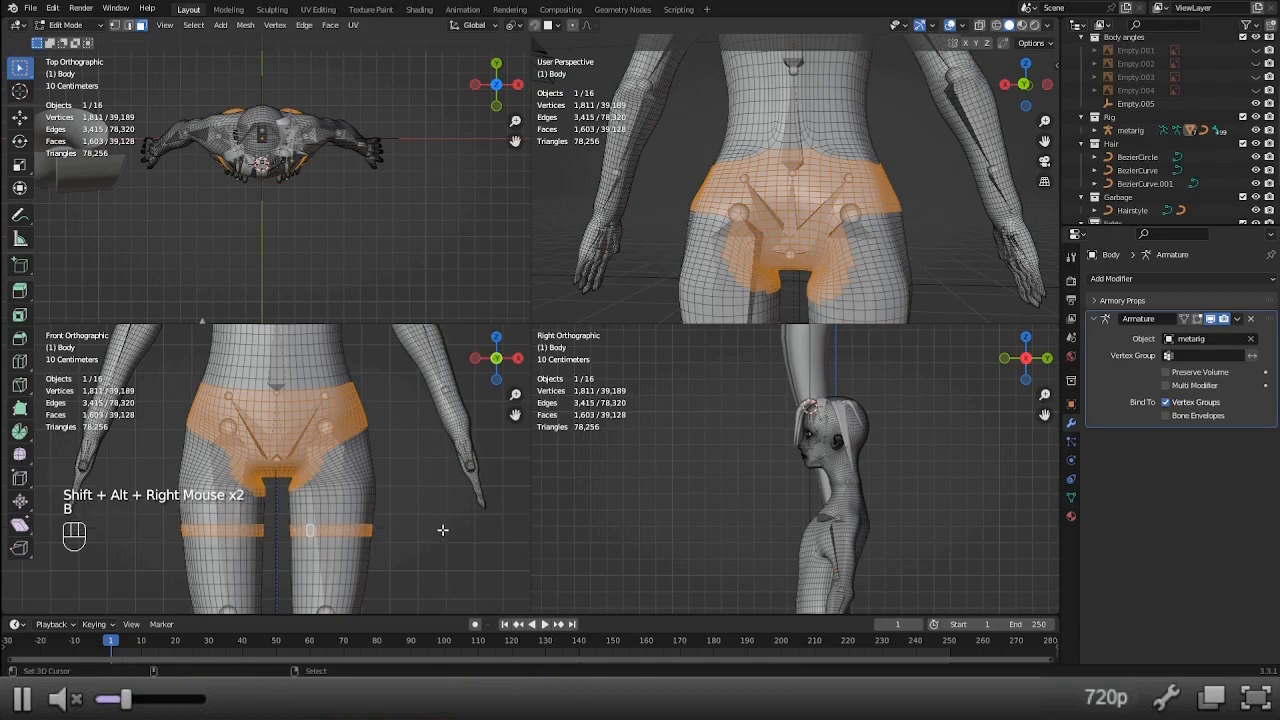
{"action": "key", "text": "alt+z"}
{"action": "key", "text": "b"}
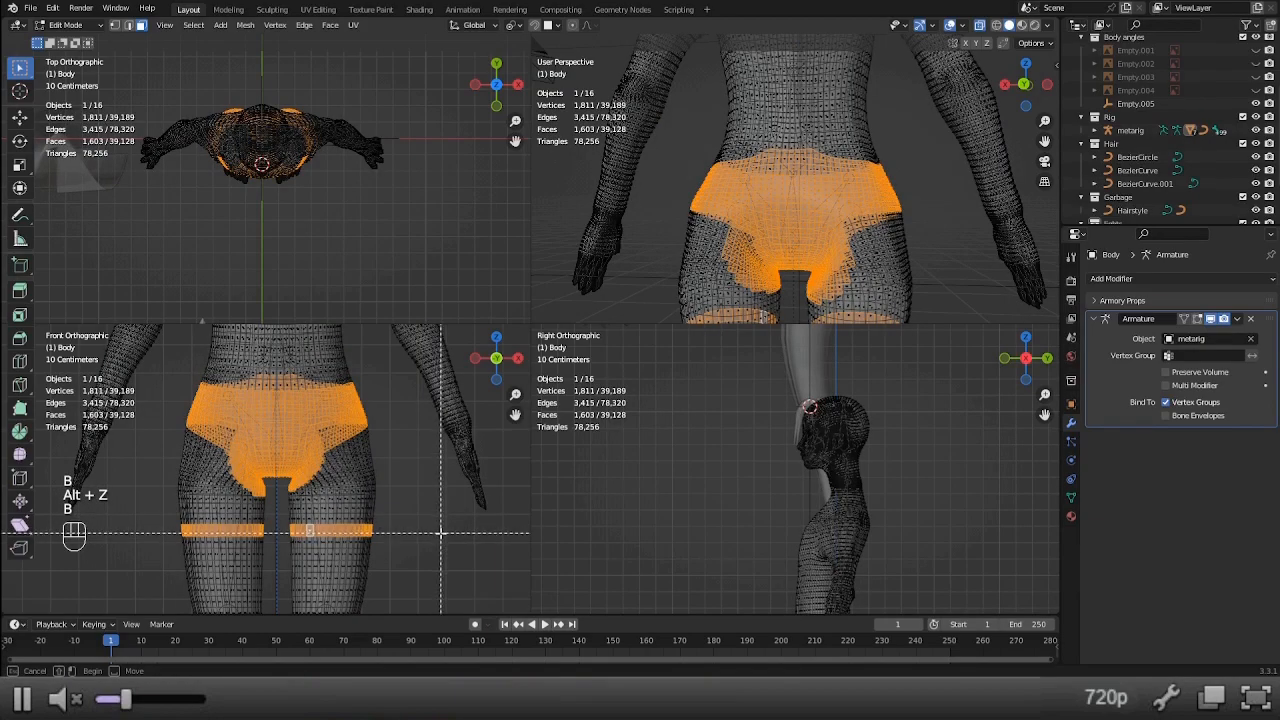
{"action": "left_click_drag", "start_coordinate": [440, 533], "coordinate": [123, 424]}
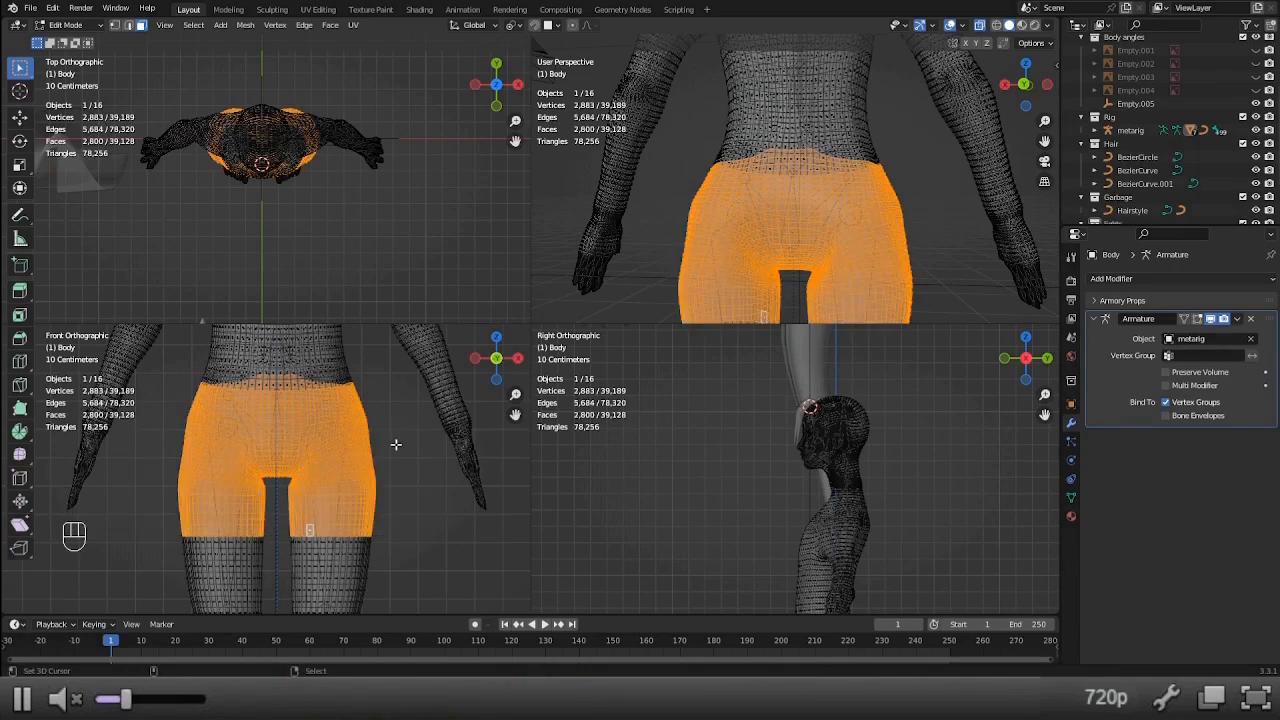
{"action": "right_click", "coordinate": [434, 445], "text": "alt"}
{"action": "key", "text": "ctrl+z"}
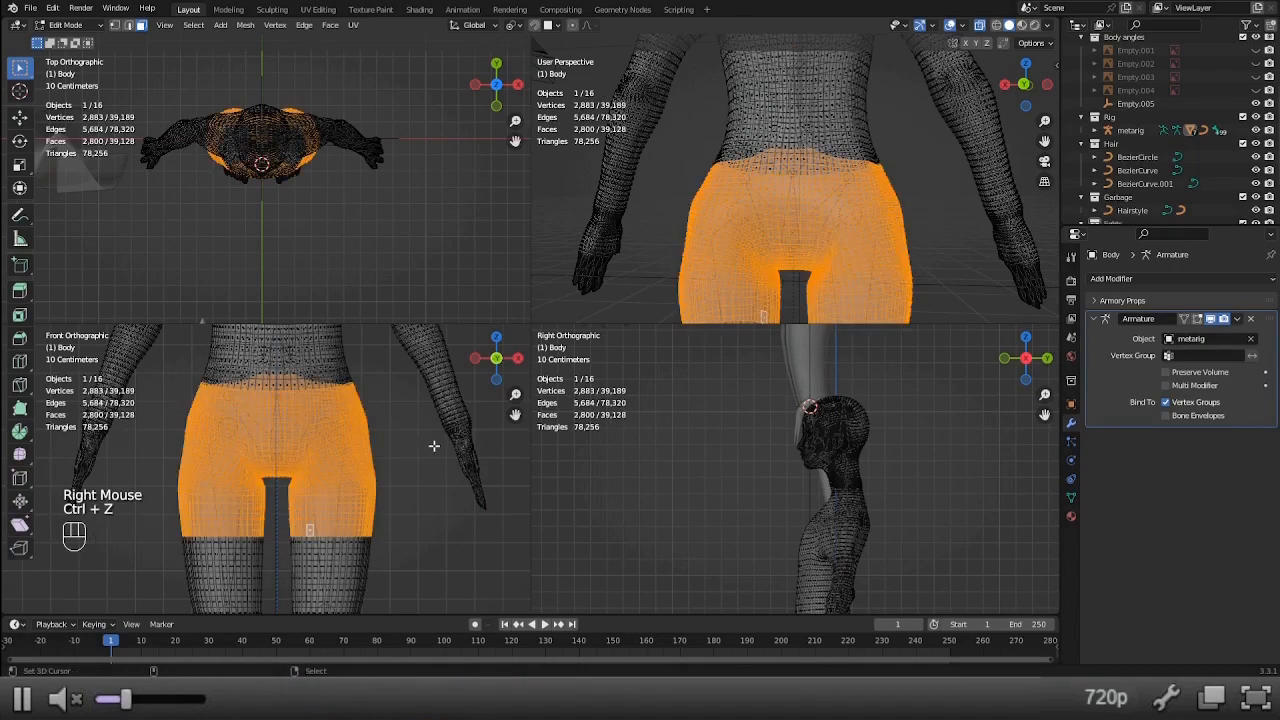
{"action": "key", "text": "alt+z"}
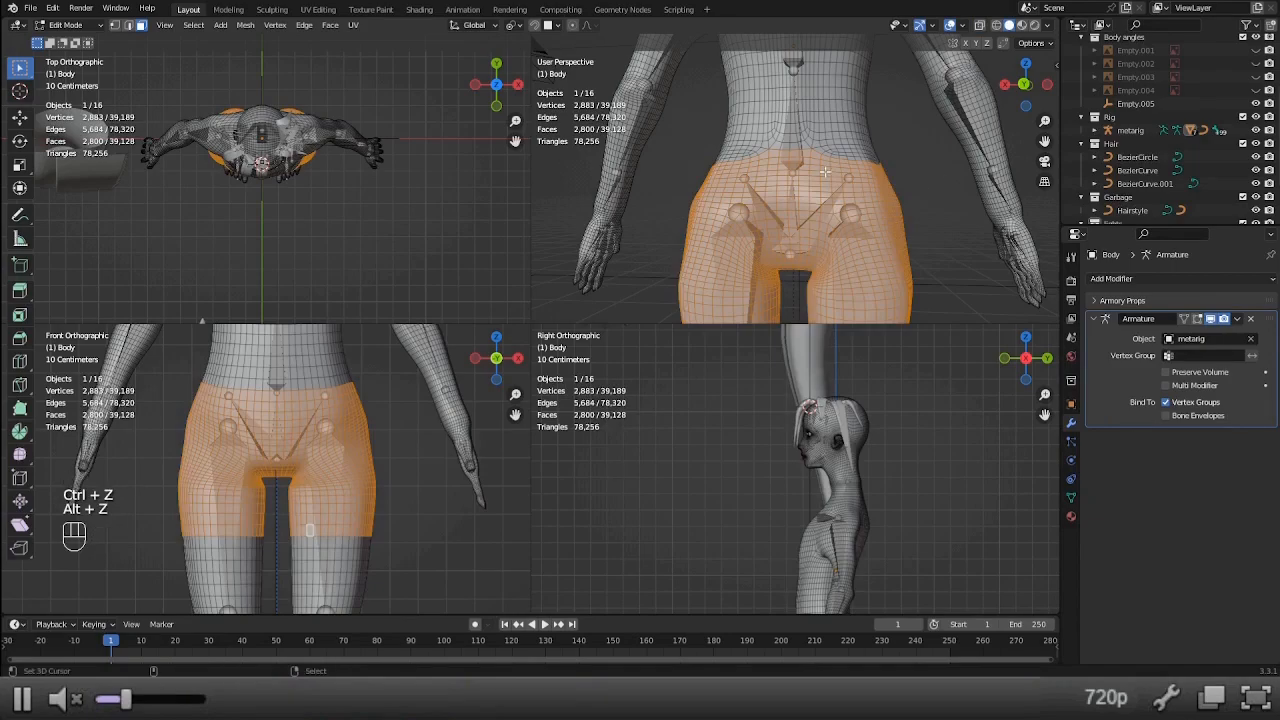
Try removing the topmost face loop at the waist from the selection.
{"action": "scroll", "coordinate": [820, 178], "scroll_direction": "down", "scroll_amount": 2}
{"action": "scroll", "coordinate": [820, 178], "scroll_direction": "down", "scroll_amount": 2}
{"action": "middle_click_drag", "start_coordinate": [820, 178], "coordinate": [822, 121]}
{"action": "scroll", "coordinate": [798, 183], "scroll_direction": "up", "scroll_amount": 5}
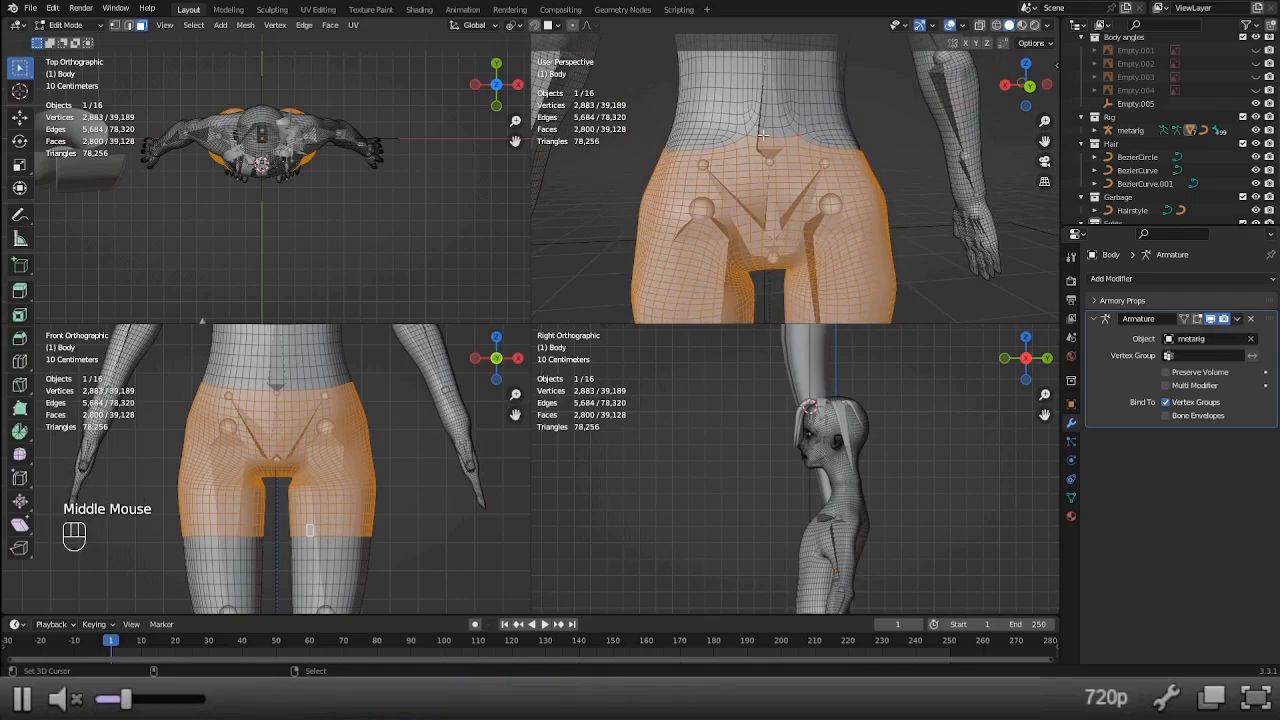
{"action": "right_click", "coordinate": [746, 143], "text": "alt+shift"}
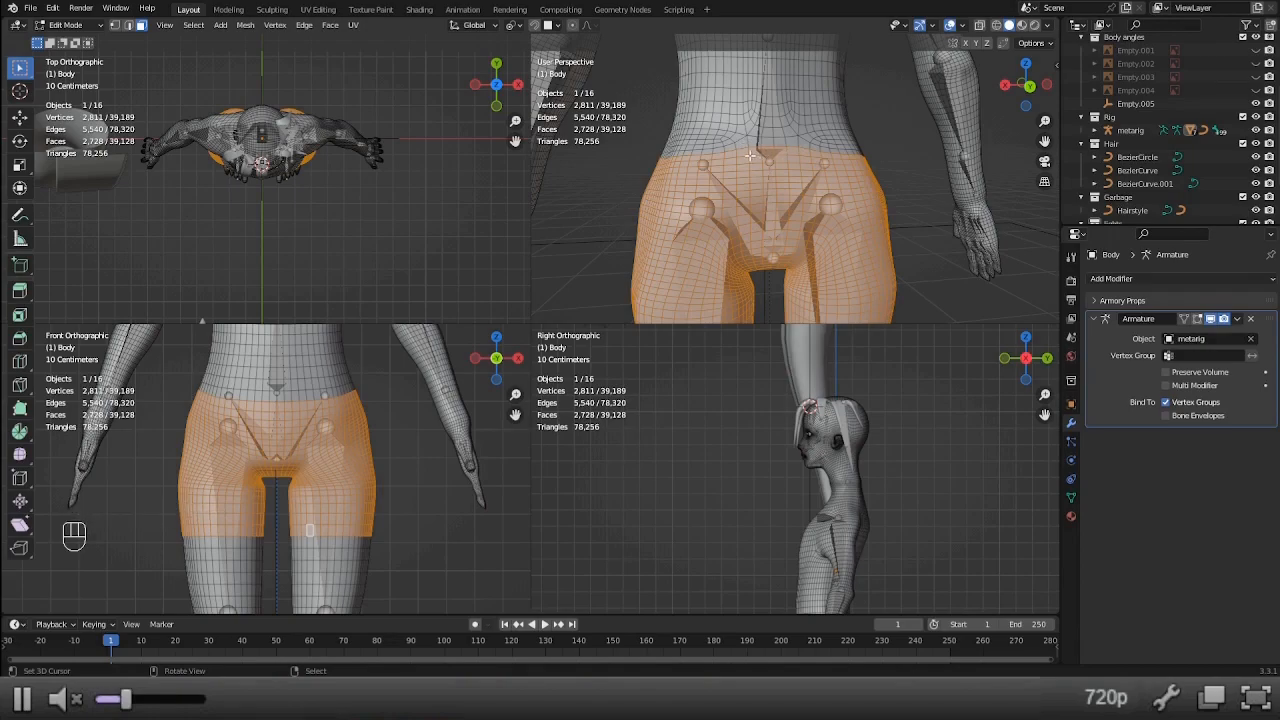
{"action": "key", "text": "ctrl+z"}
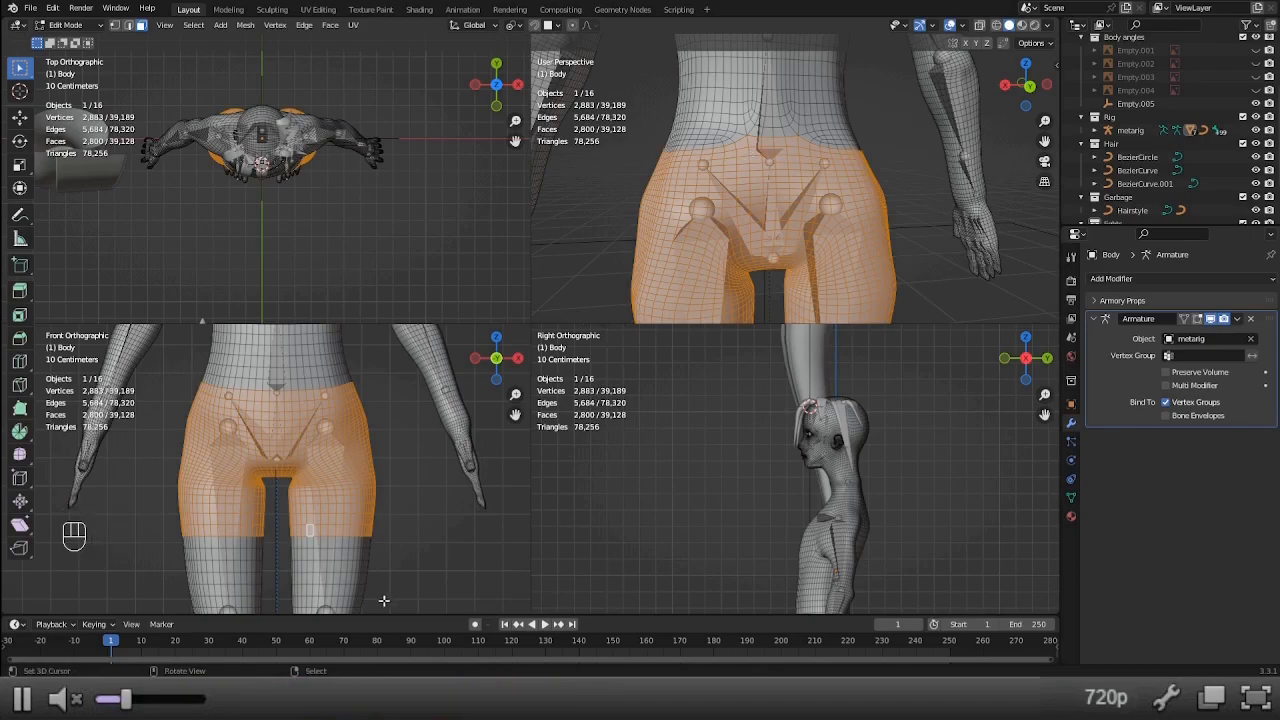
Extend the selection down both thighs to just above the knees by box-selecting through the mesh.
{"action": "scroll", "coordinate": [370, 490], "scroll_direction": "down", "scroll_amount": 2}
{"action": "scroll", "coordinate": [295, 533], "scroll_direction": "up", "scroll_amount": 1}
{"action": "middle_click_drag", "start_coordinate": [290, 525], "coordinate": [316, 452], "text": "shift"}
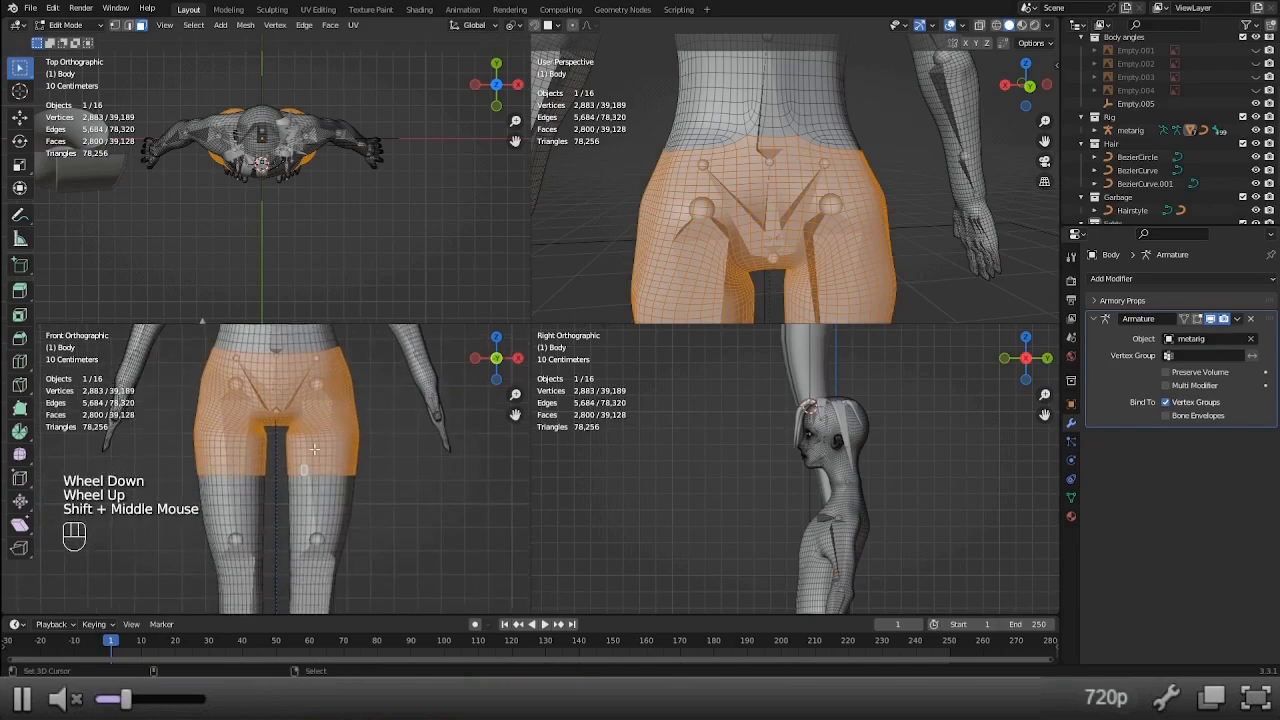
{"action": "key", "text": "alt+z"}
{"action": "key", "text": "b"}
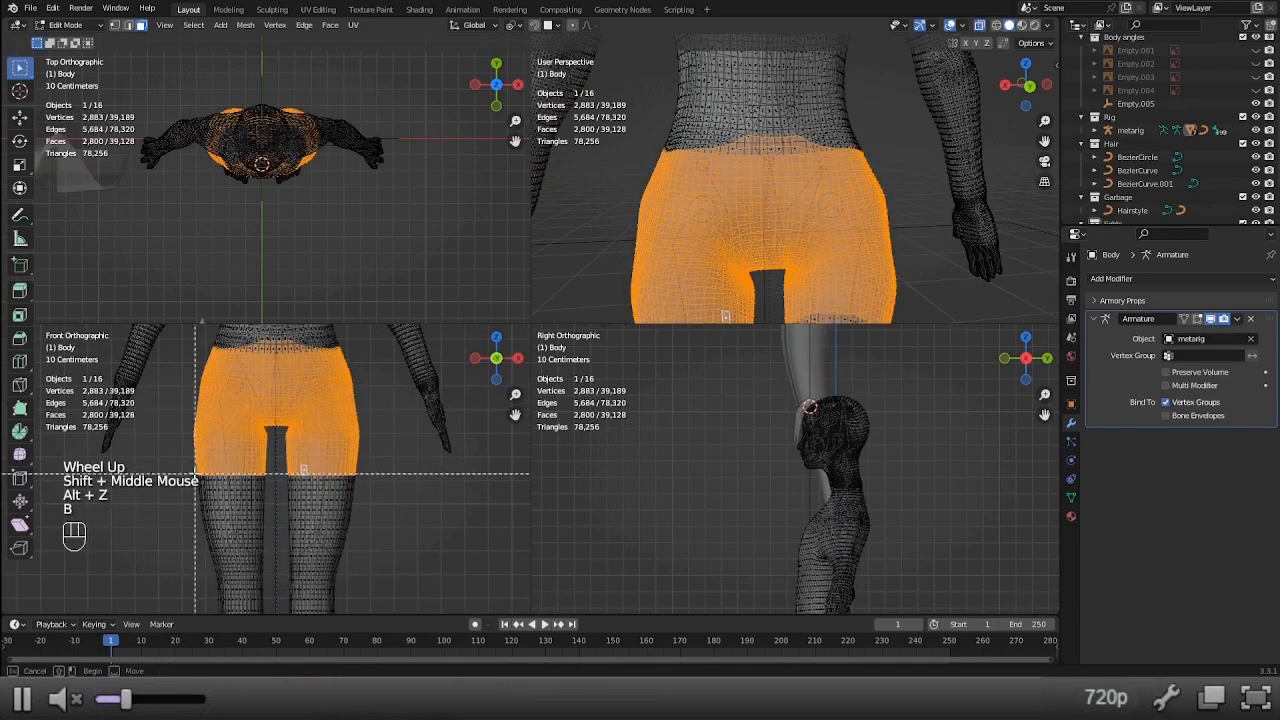
{"action": "left_click_drag", "start_coordinate": [185, 470], "coordinate": [385, 521]}
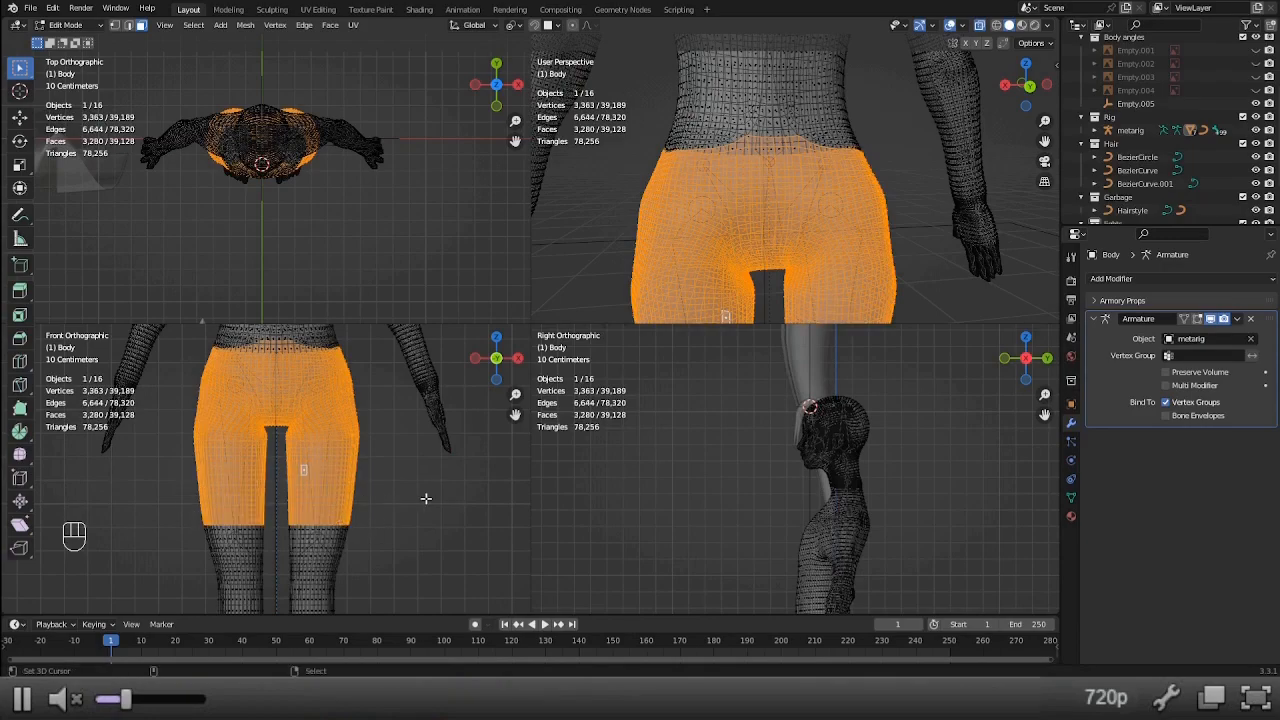
{"action": "key", "text": "alt+z"}
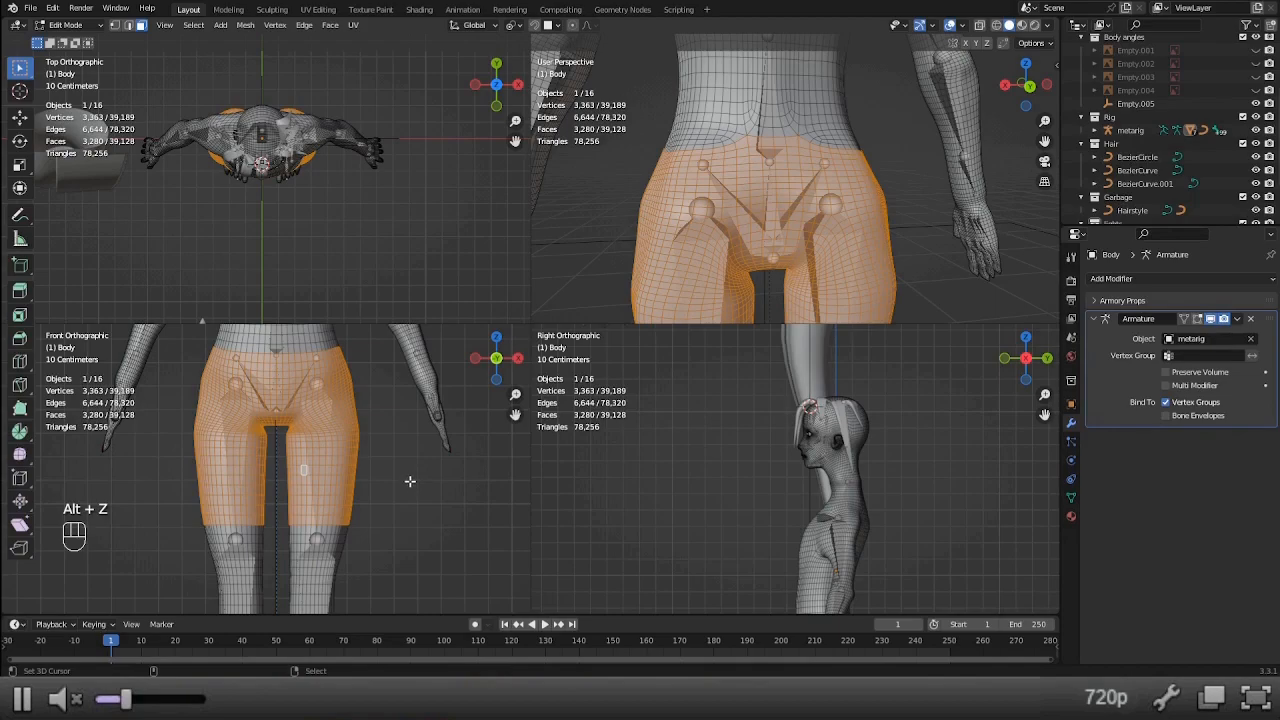
Duplicate the selected hip and thigh faces in place and separate them into their own object.
{"action": "key", "text": "shift+d"}
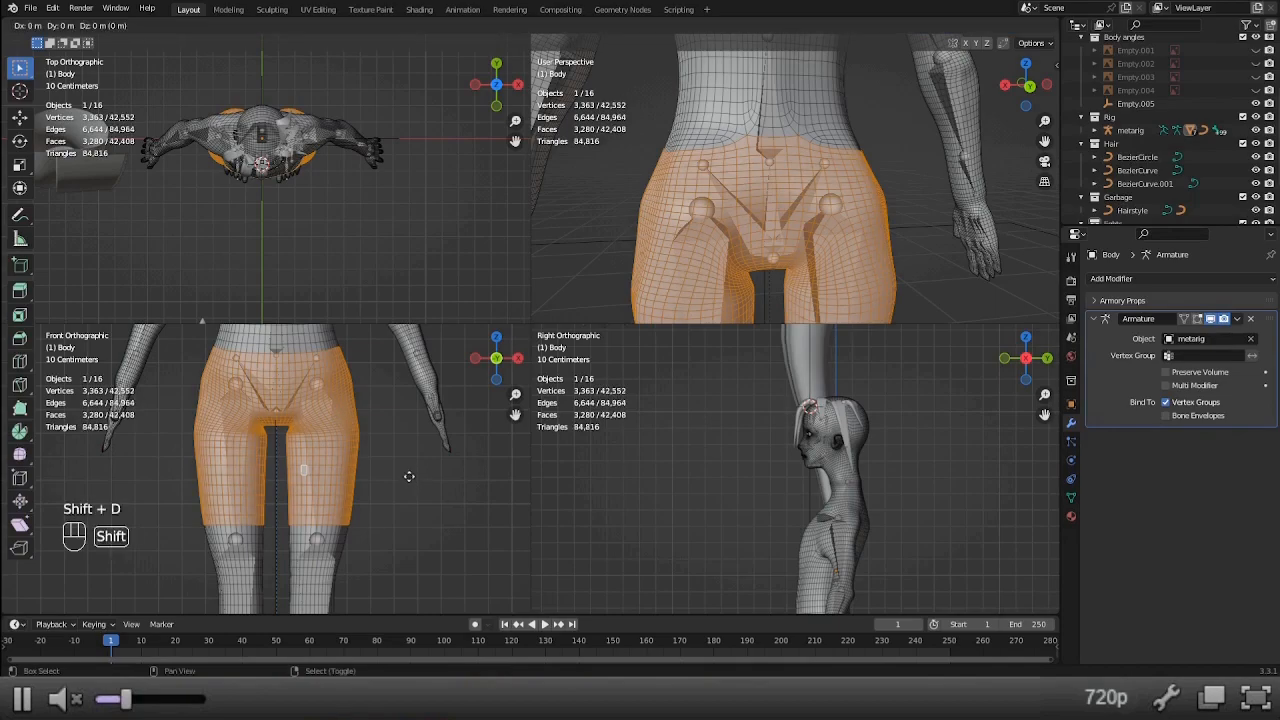
{"action": "right_click", "coordinate": [412, 482]}
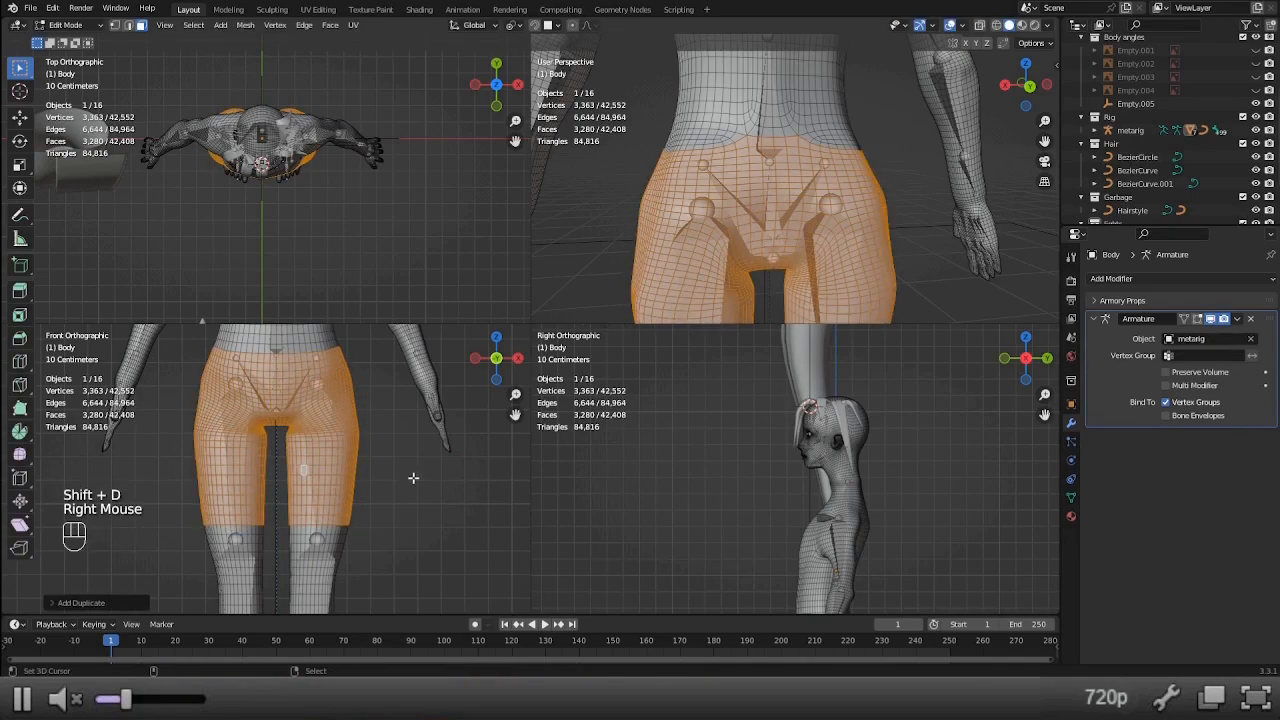
{"action": "key", "text": "p"}
{"action": "left_click", "coordinate": [413, 476]}
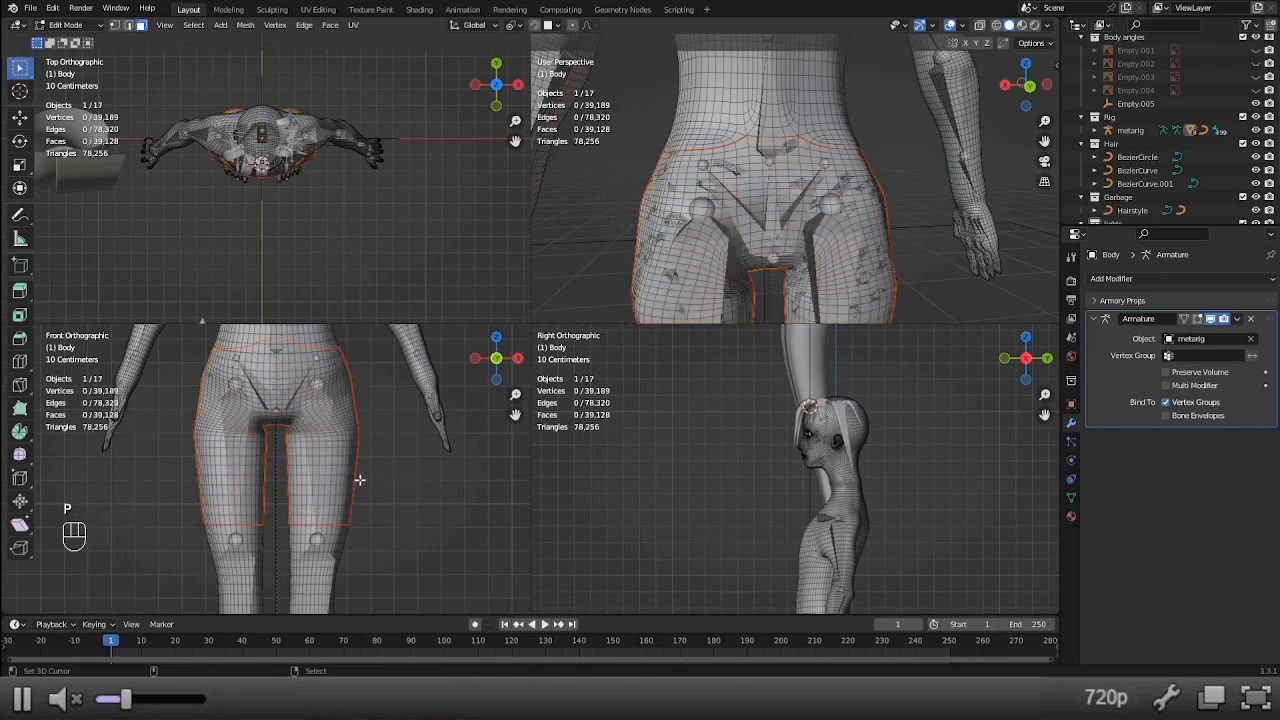
Remove the Armature modifier from the separated hip and thigh object and clear its parent.
{"action": "key", "text": "Tab"}
{"action": "right_click", "coordinate": [345, 474]}
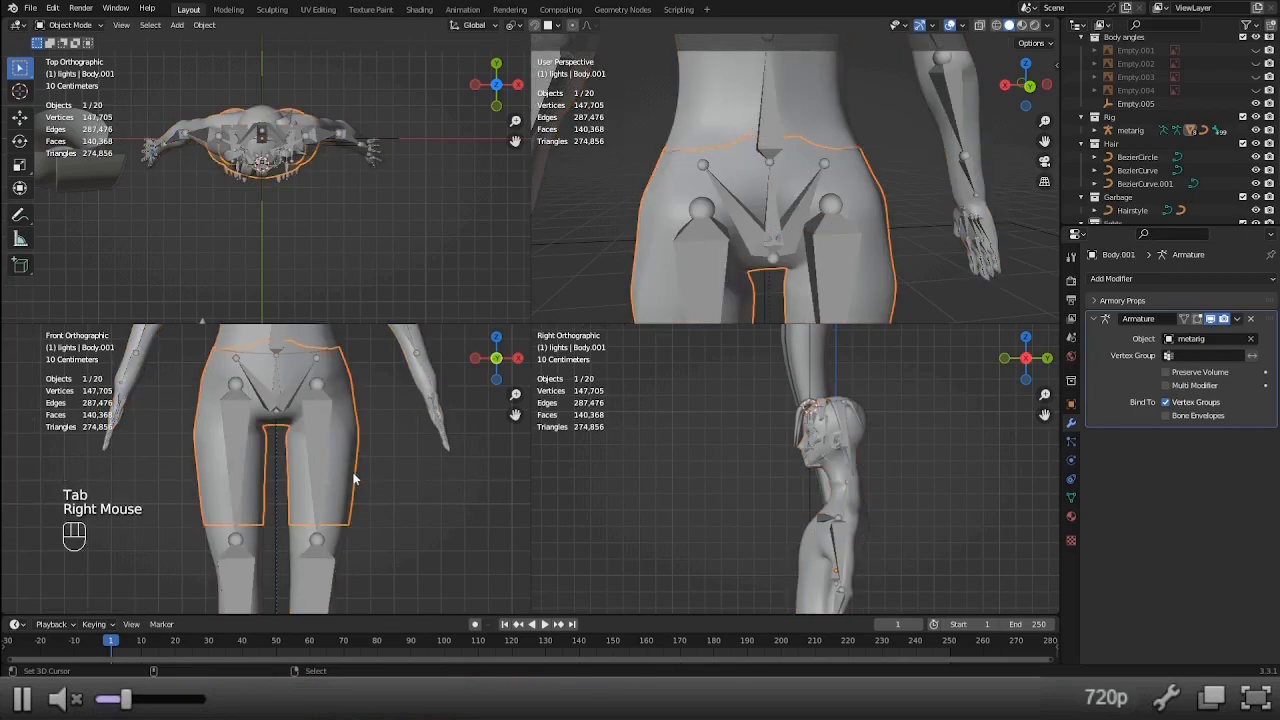
{"action": "key", "text": "Tab"}
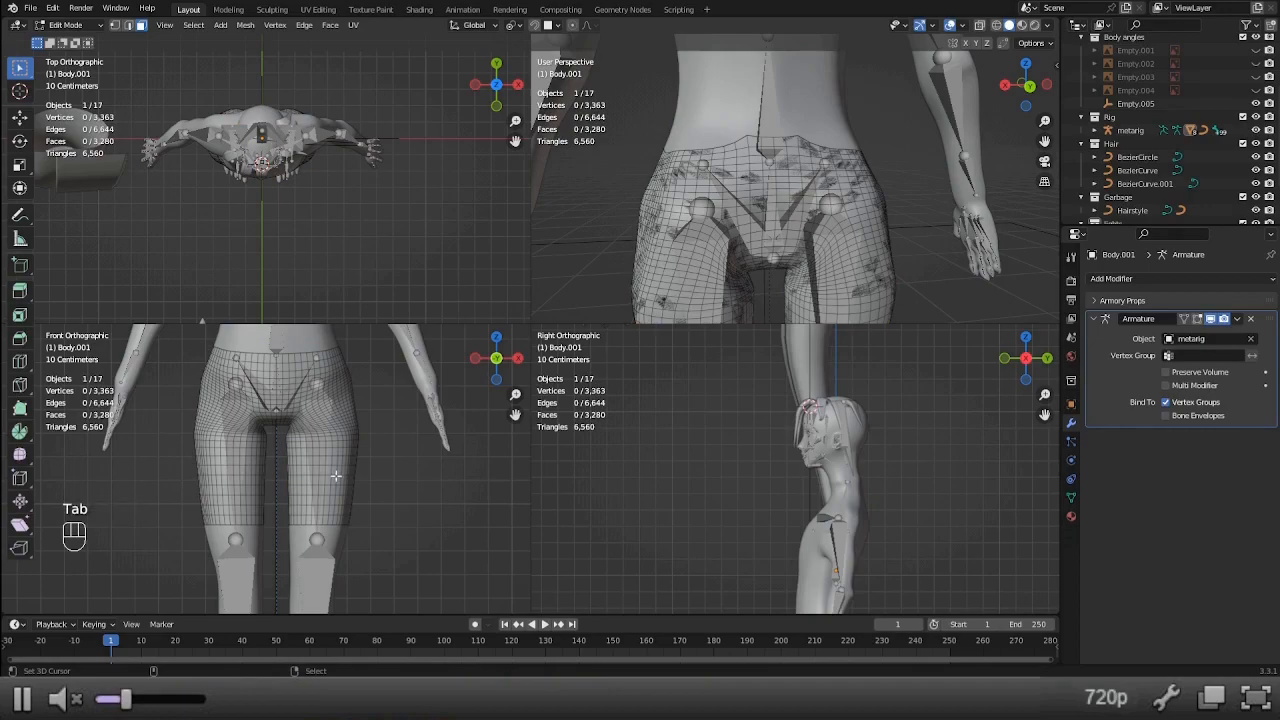
{"action": "key", "text": "Tab"}
{"action": "left_click", "coordinate": [1250, 318]}
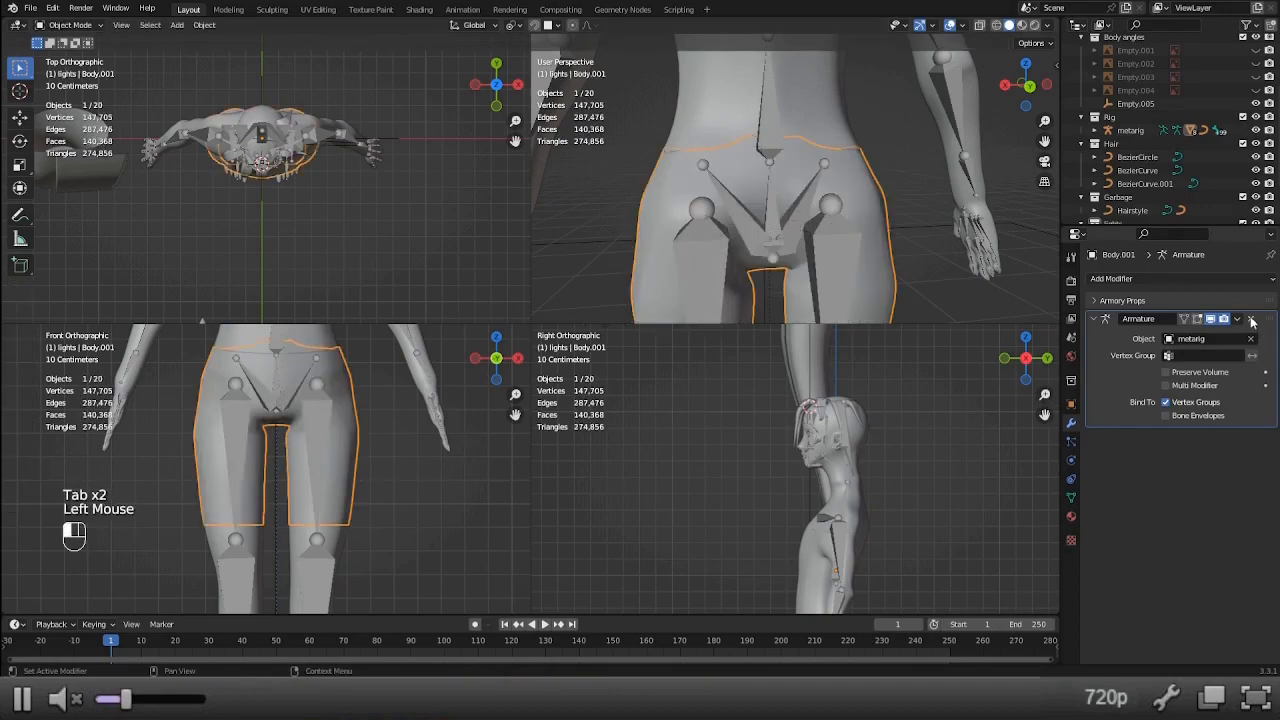
{"action": "key", "text": "alt+p"}
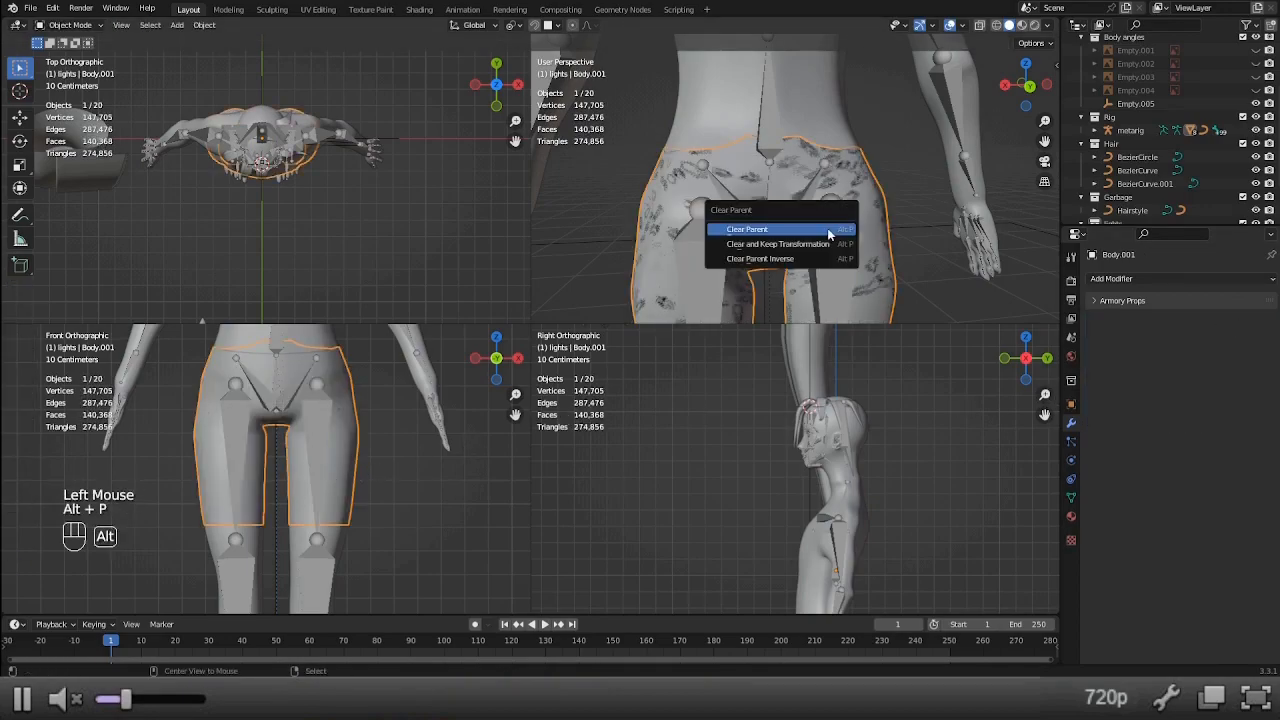
{"action": "left_click", "coordinate": [827, 231]}
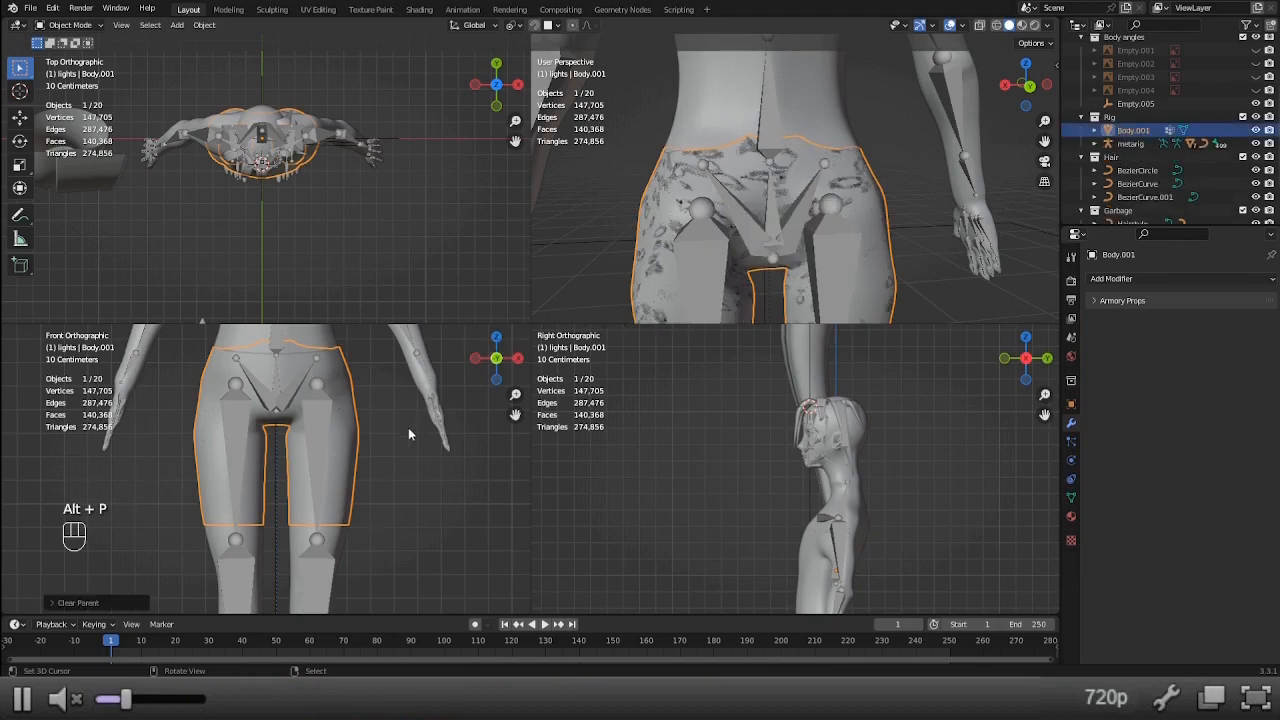
Inflate the whole pants mesh outward along its normals with Shrink/Fatten by about 0.011 m.
{"action": "key", "text": "Tab"}
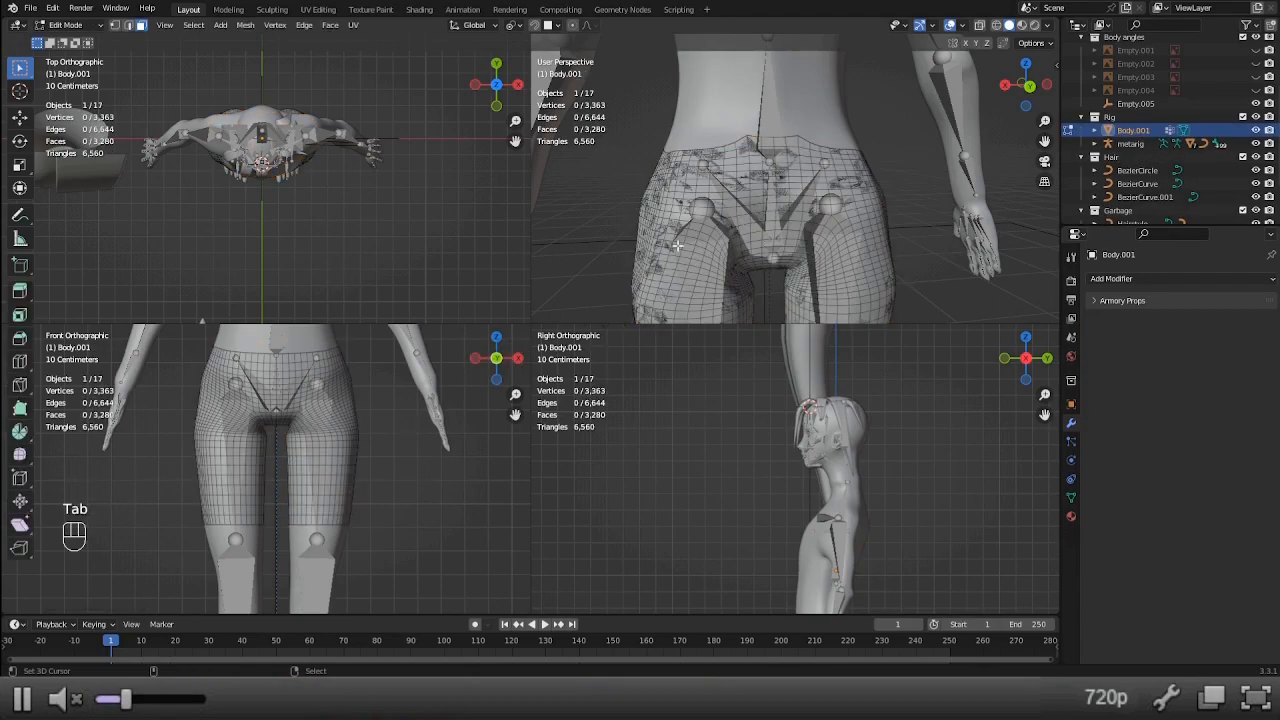
{"action": "key", "text": "2"}
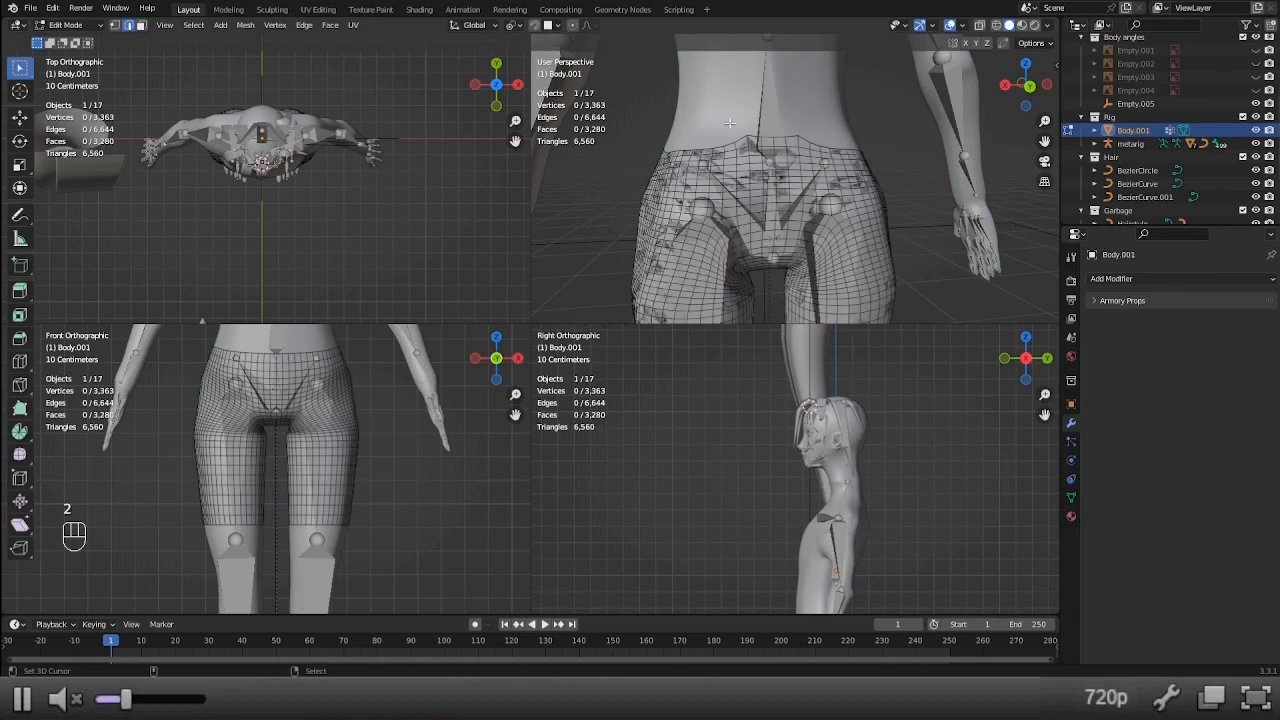
{"action": "right_click", "coordinate": [732, 136], "text": "alt"}
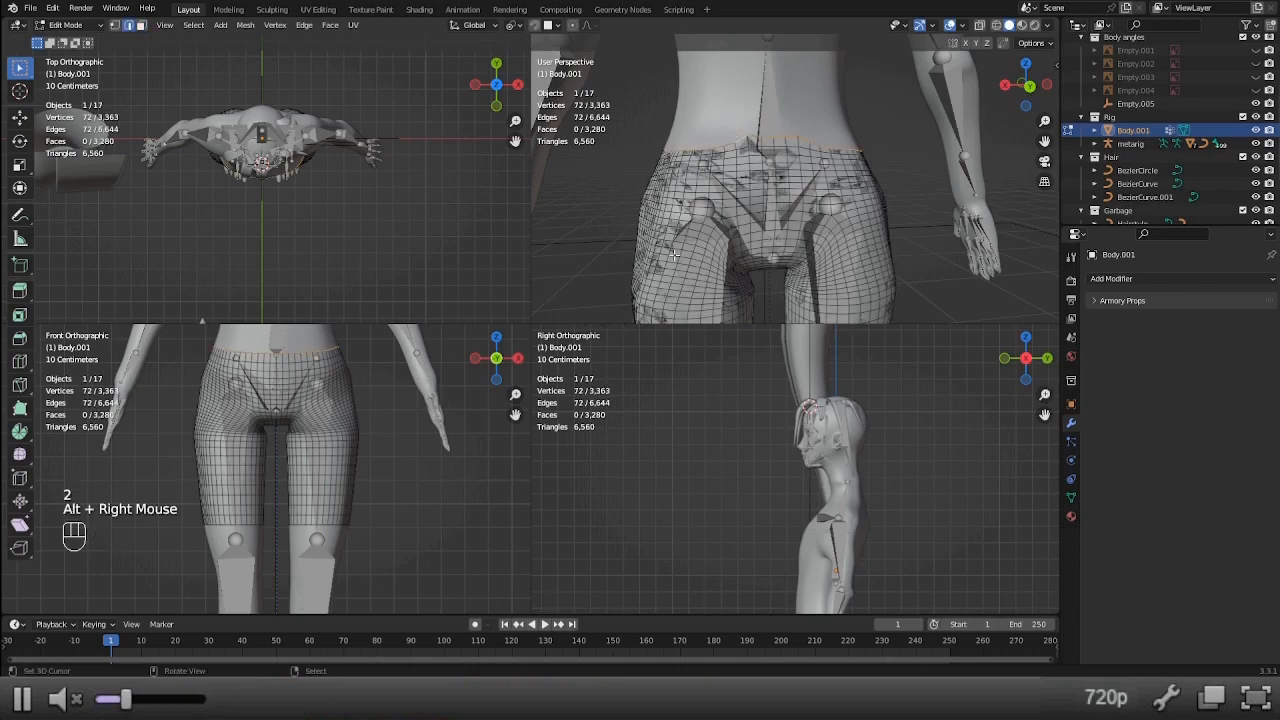
{"action": "middle_click_drag", "start_coordinate": [638, 242], "coordinate": [640, 264], "text": "shift"}
{"action": "key", "text": "a"}
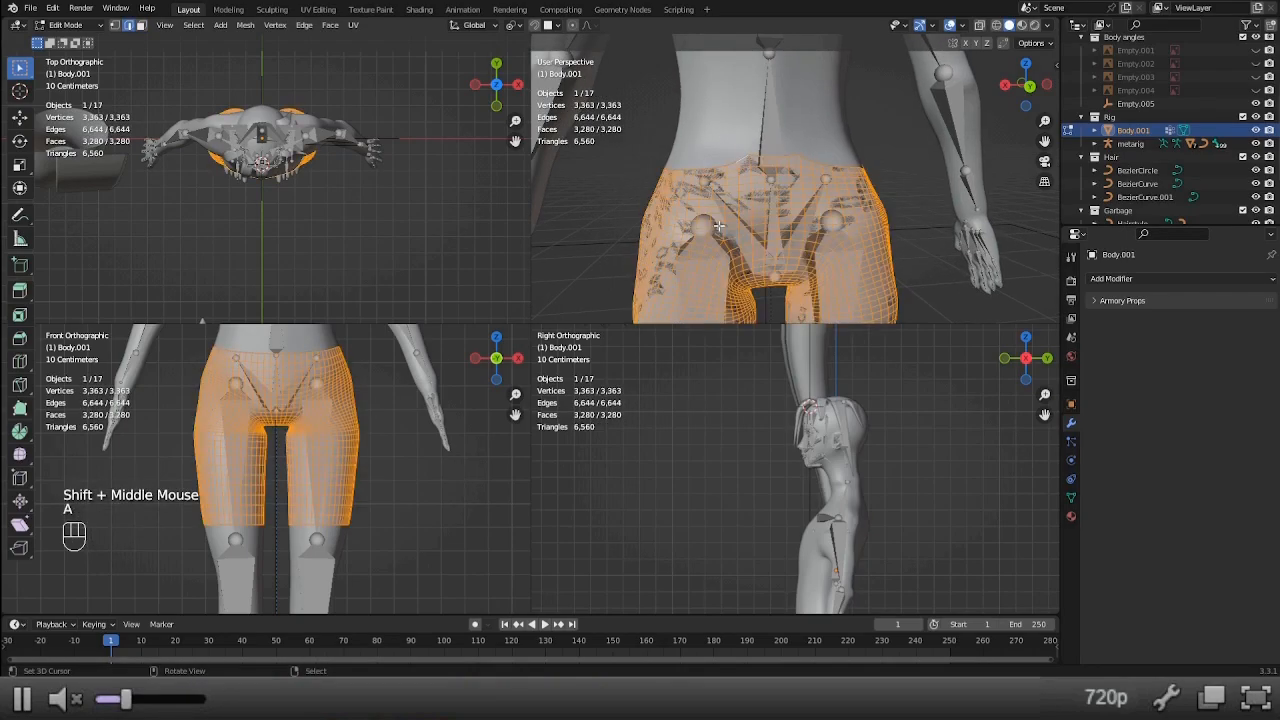
{"action": "key", "text": "alt+s"}
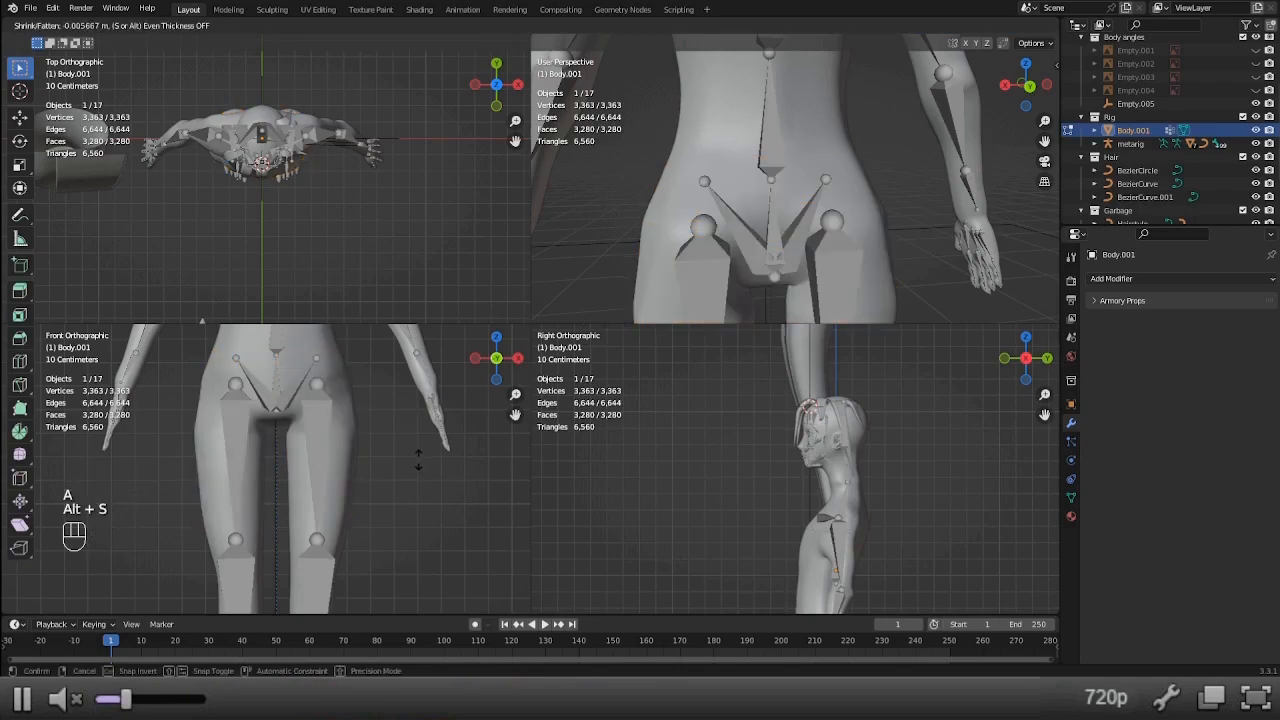
{"action": "key", "text": "shift"}
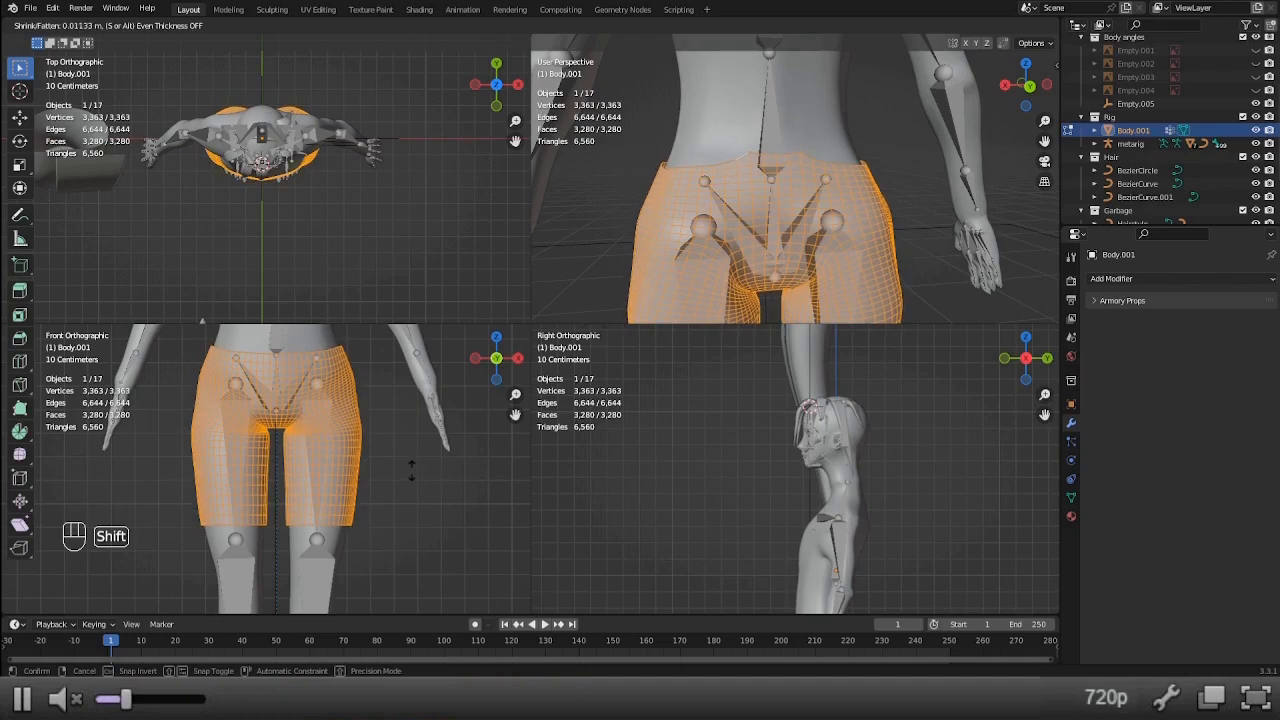
{"action": "left_click", "coordinate": [410, 472], "text": "shift"}
Flatten the pants' waist edge loop by scaling it to 0 along Z and lower it about 0.006 m.
{"action": "right_click", "coordinate": [741, 152], "text": "alt"}
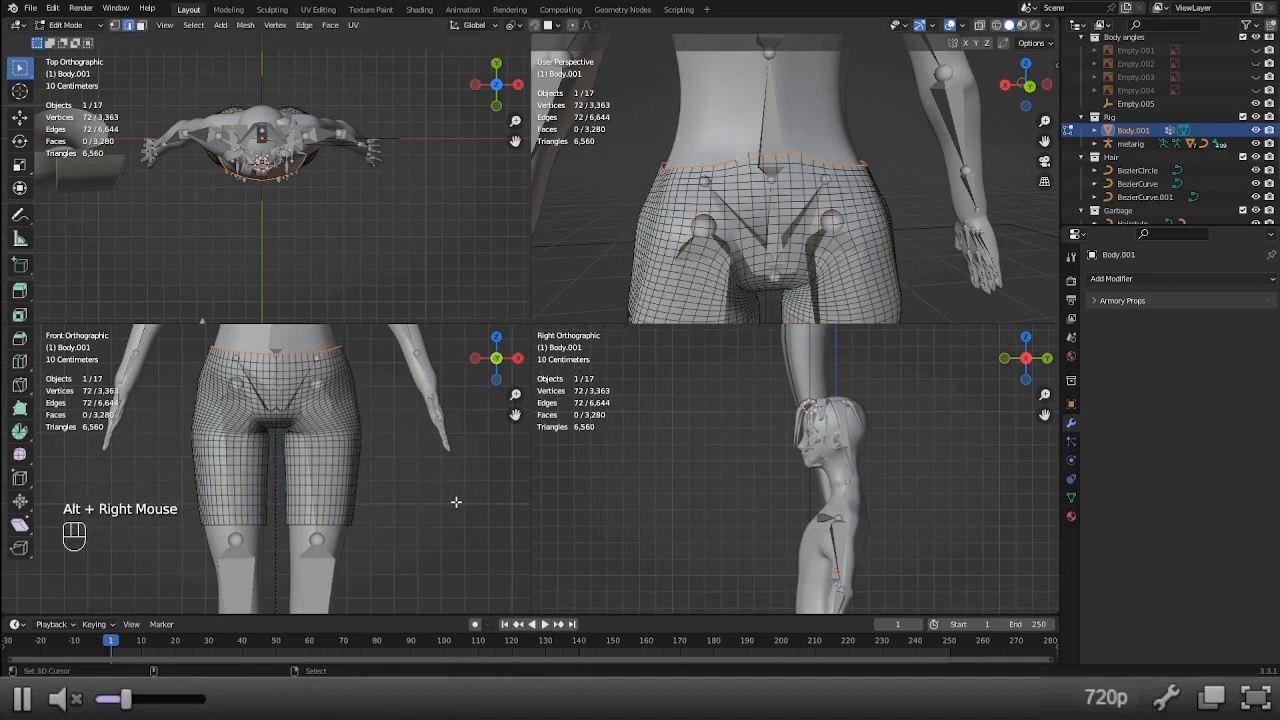
{"action": "key", "text": "alt+z"}
{"action": "key", "text": "s"}
{"action": "key", "text": "z"}
{"action": "key", "text": "KP_0"}
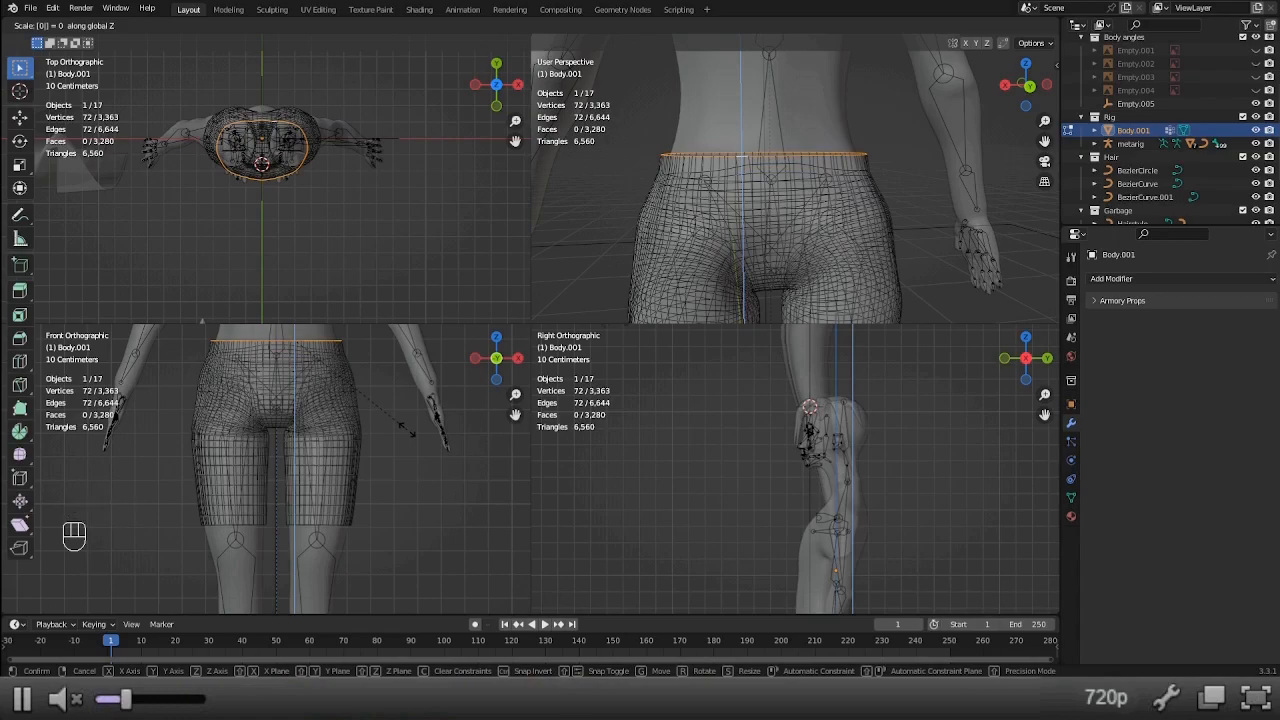
{"action": "left_click", "coordinate": [405, 427]}
{"action": "key", "text": "g"}
{"action": "key", "text": "z"}
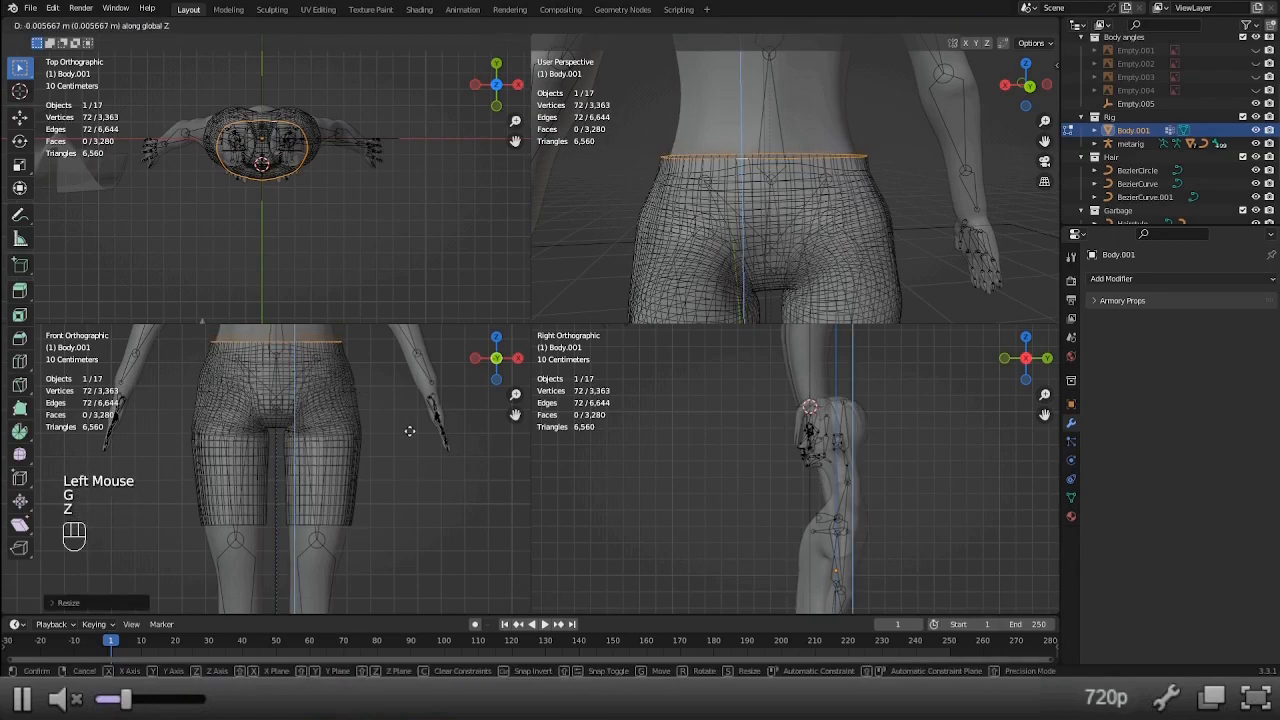
{"action": "left_click", "coordinate": [409, 431]}
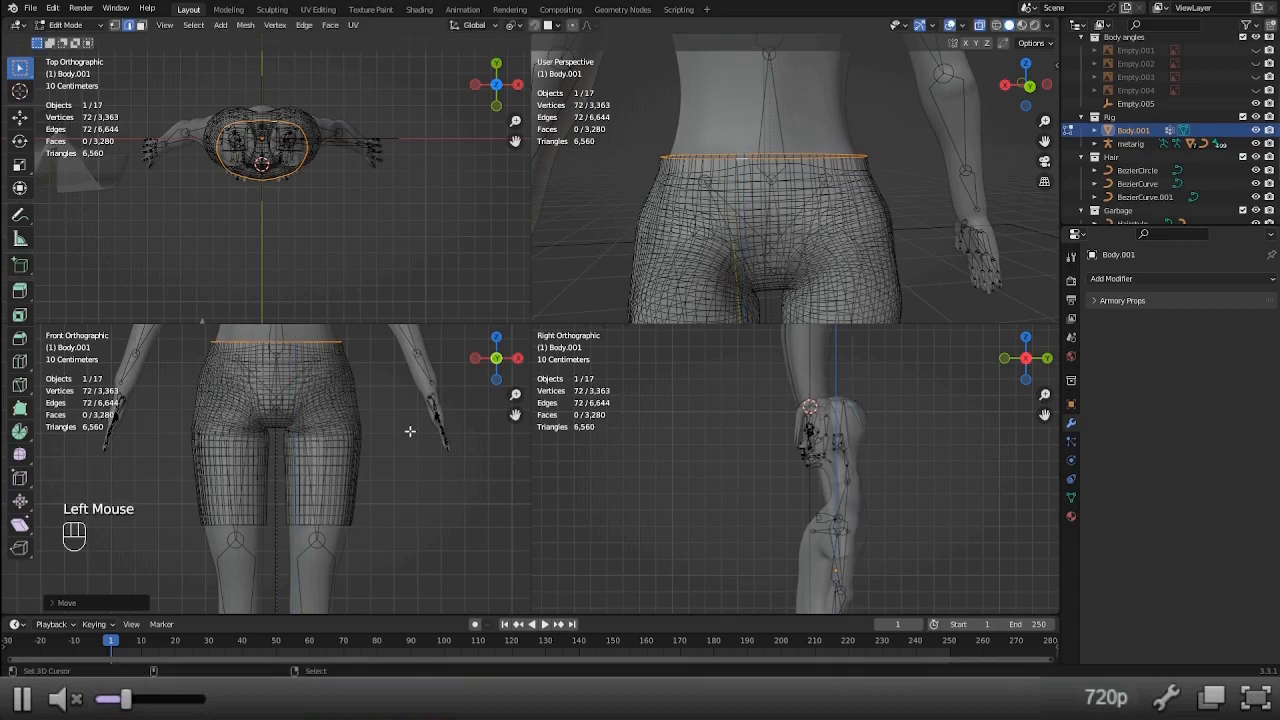
{"action": "key", "text": "alt+z"}
Display the scene in Material Preview shading and return the pants to Object Mode.
{"action": "middle_click_drag", "start_coordinate": [772, 230], "coordinate": [962, 237]}
{"action": "scroll", "coordinate": [776, 234], "scroll_direction": "down", "scroll_amount": 4}
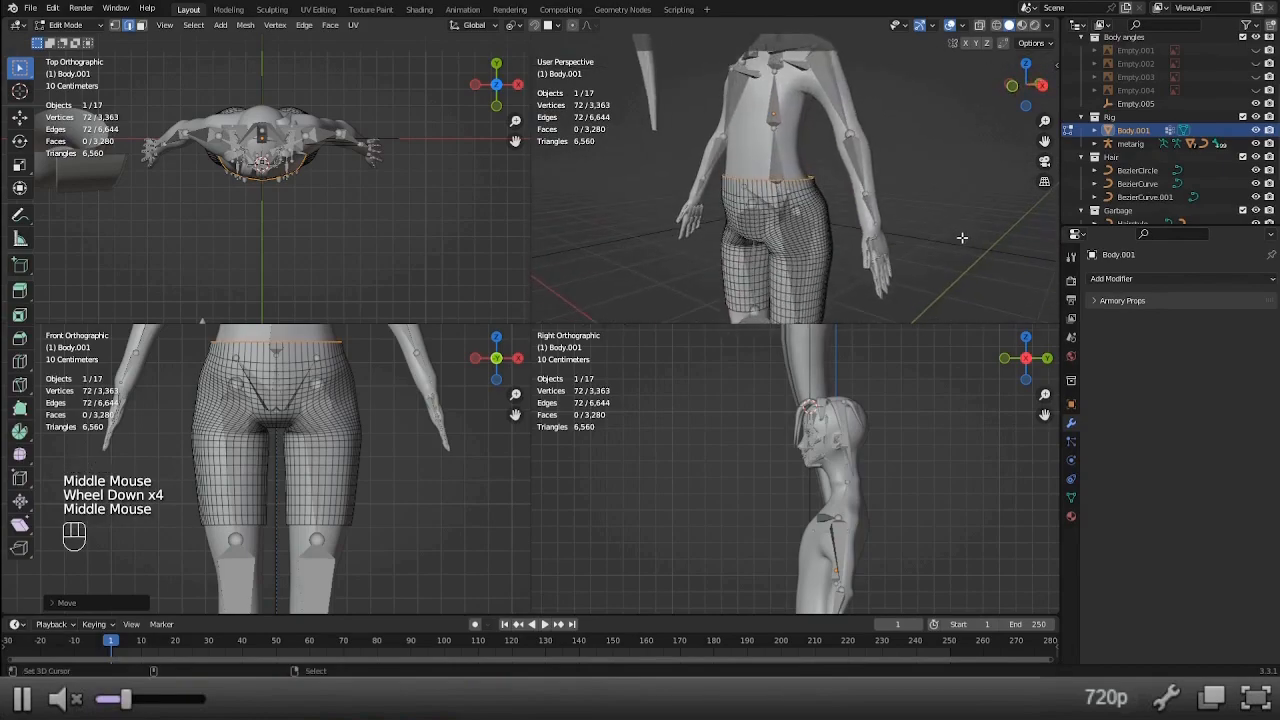
{"action": "left_click", "coordinate": [1021, 25]}
{"action": "key", "text": "Tab"}
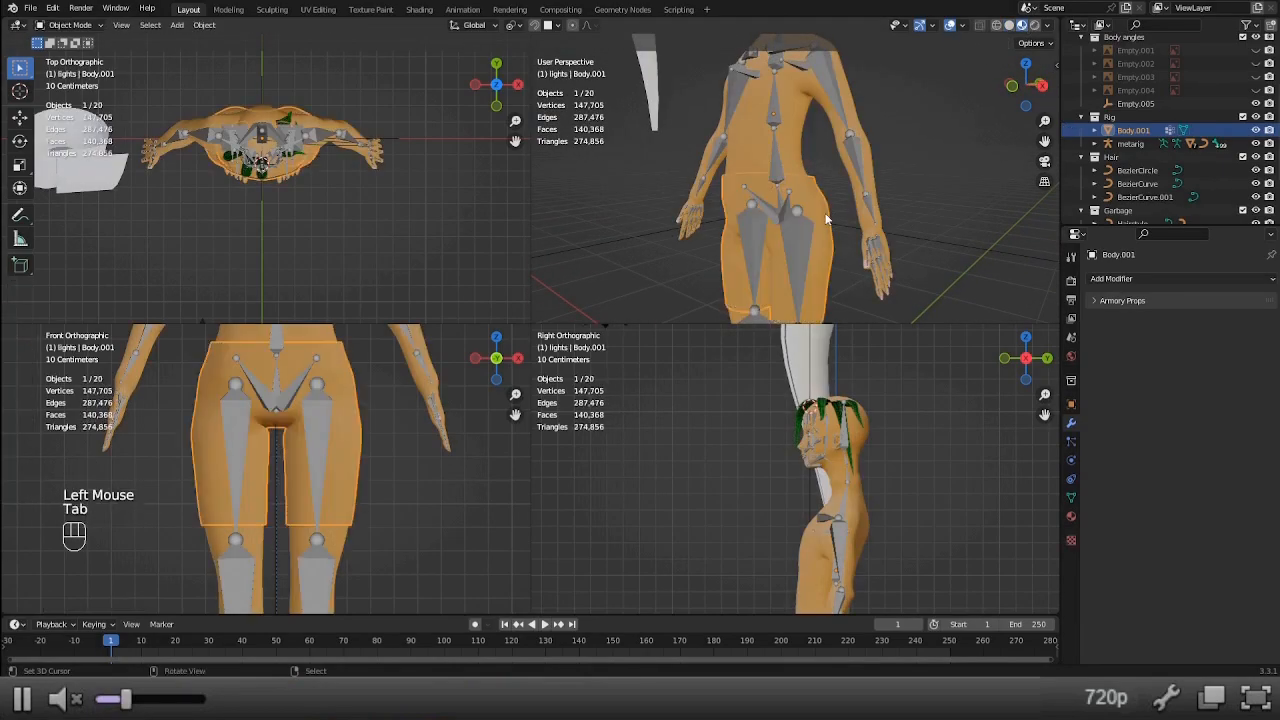
Add a new material named "Pants material" to the pants in its own slot and give it a green base color.
{"action": "left_click", "coordinate": [1071, 516]}
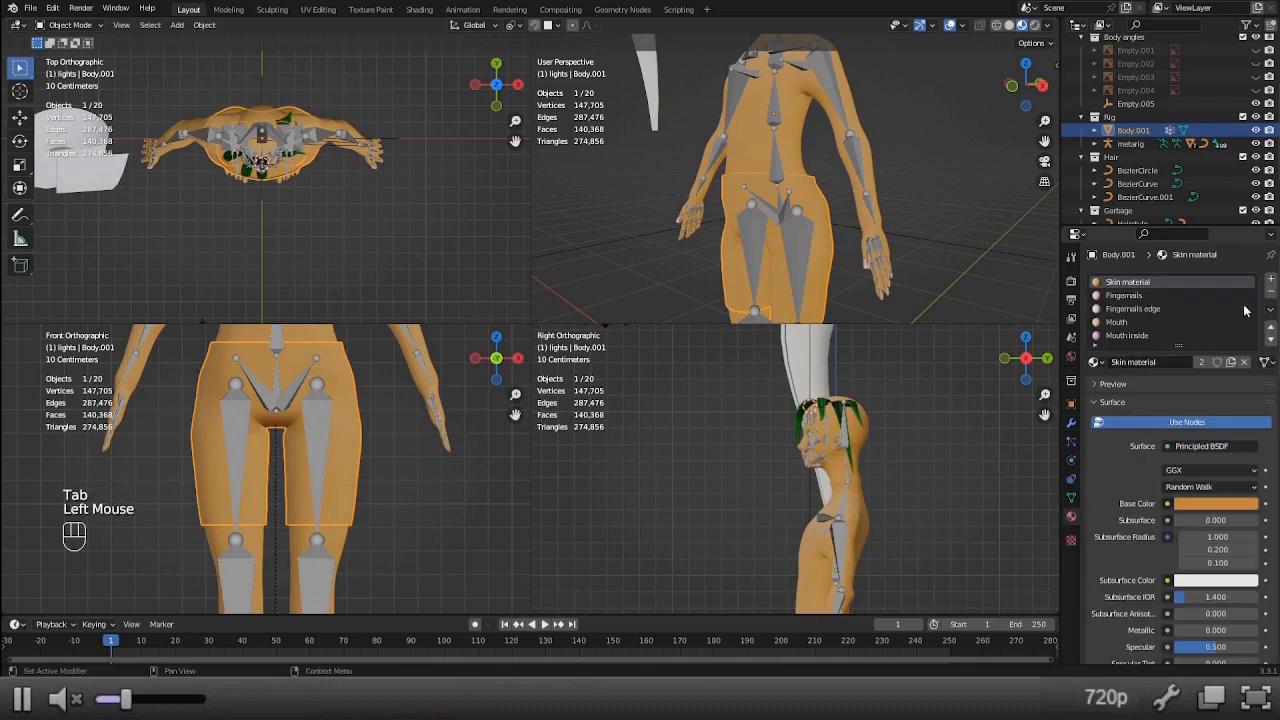
{"action": "left_click", "coordinate": [1271, 278]}
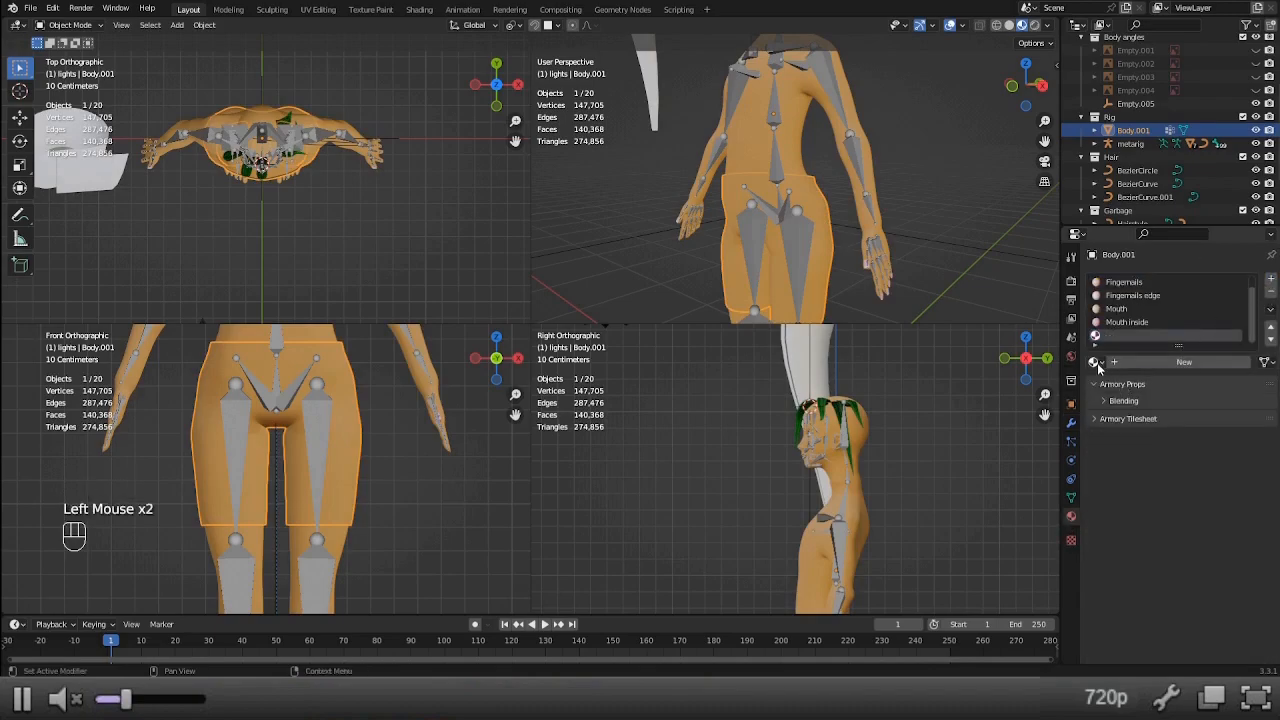
{"action": "left_click", "coordinate": [1096, 362]}
{"action": "left_click", "coordinate": [1184, 362]}
{"action": "double_click", "coordinate": [1120, 335]}
{"action": "type", "text": "P"}
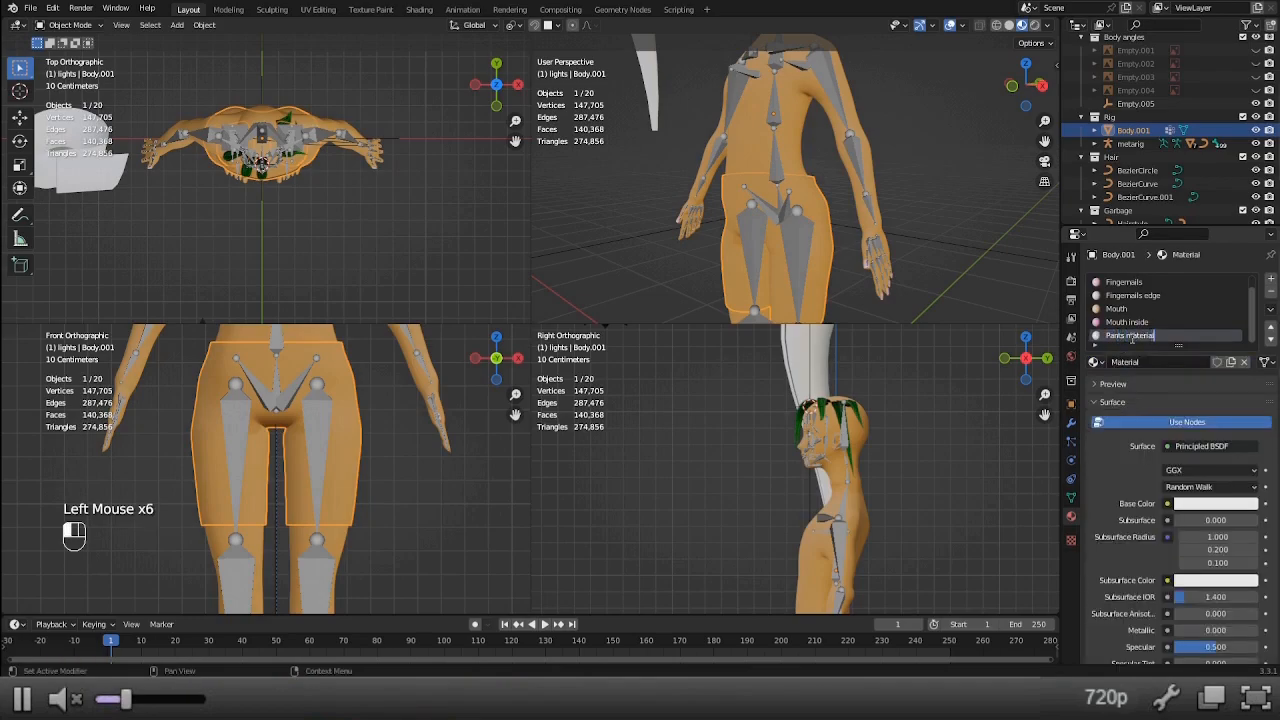
{"action": "type", "text": "ants material"}
{"action": "key", "text": "Return"}
{"action": "left_click", "coordinate": [1200, 506]}
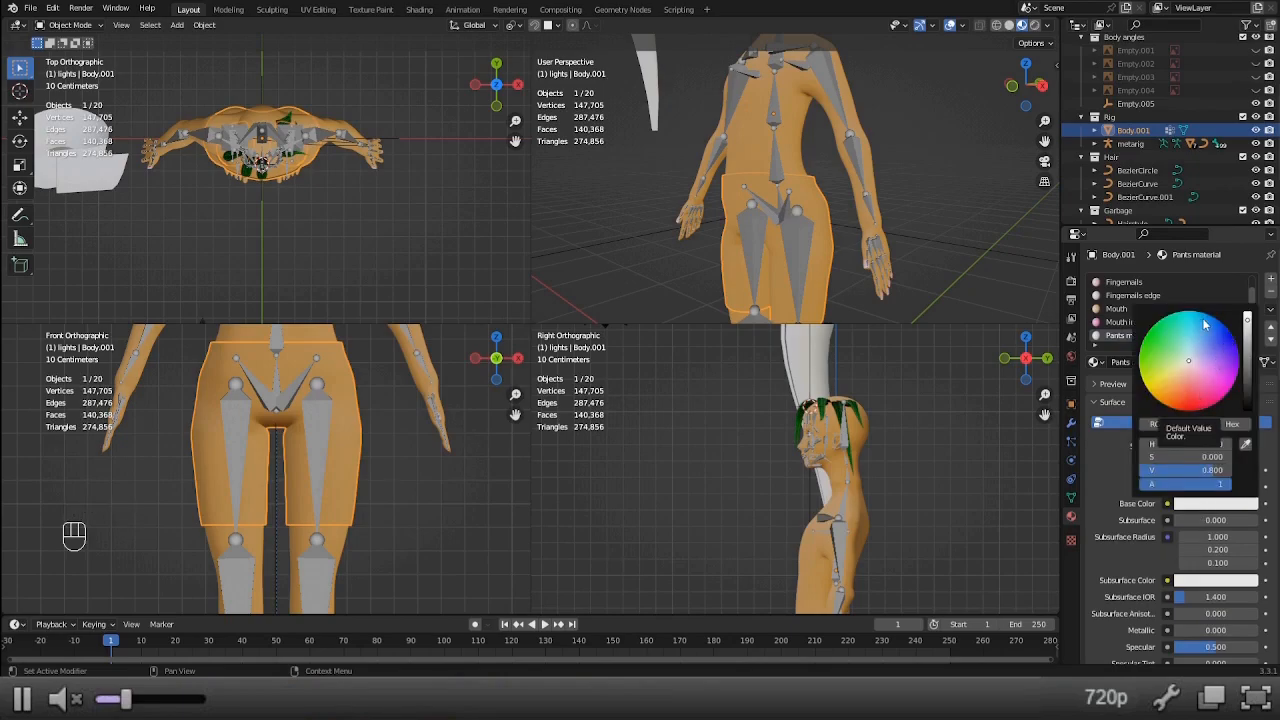
{"action": "mouse_move", "coordinate": [1187, 330]}
{"action": "left_mouse_down"}
{"action": "mouse_move", "coordinate": [1175, 321]}
{"action": "mouse_move", "coordinate": [1144, 336]}
{"action": "left_mouse_up"}
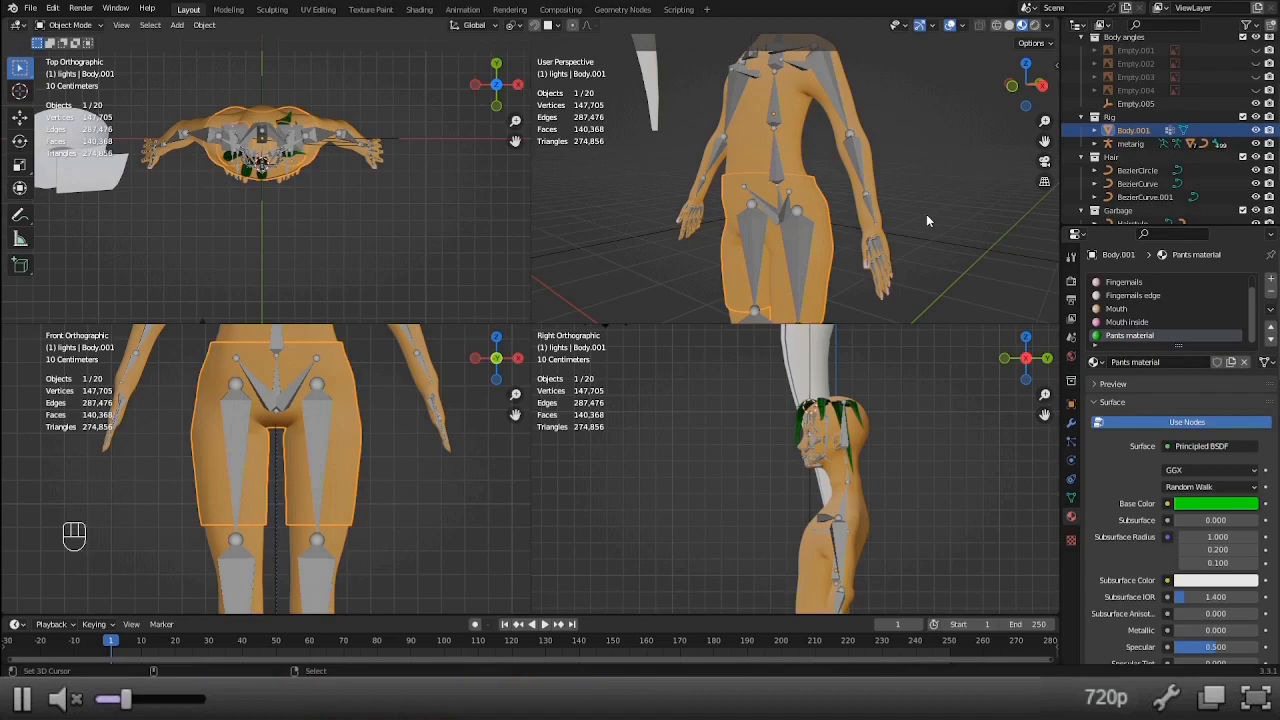
Remove the skin, fingernail and mouth material slots from the pants, keeping only Pants material.
{"action": "scroll", "coordinate": [1235, 320], "scroll_direction": "up", "scroll_amount": 4}
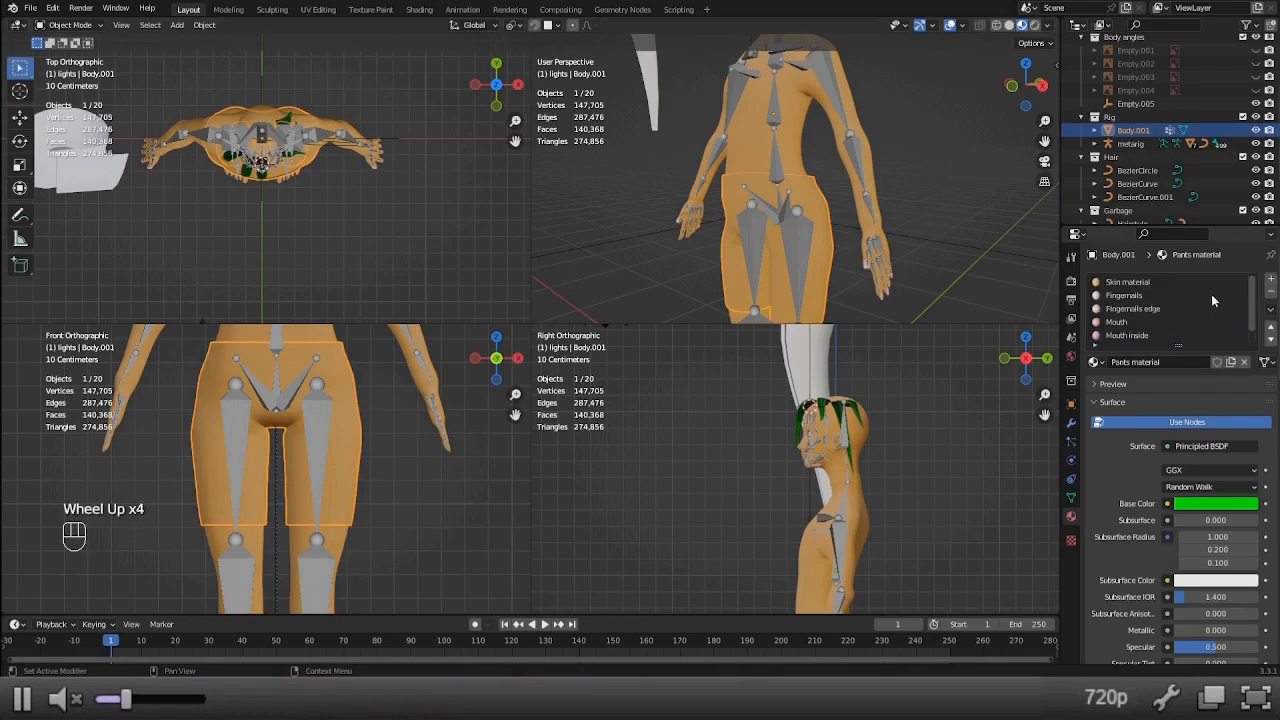
{"action": "left_click", "coordinate": [1205, 282]}
{"action": "left_click", "coordinate": [1270, 293]}
{"action": "left_click", "coordinate": [1270, 293]}
{"action": "left_click", "coordinate": [1270, 293]}
{"action": "left_click", "coordinate": [1270, 293]}
{"action": "left_click", "coordinate": [1270, 293]}
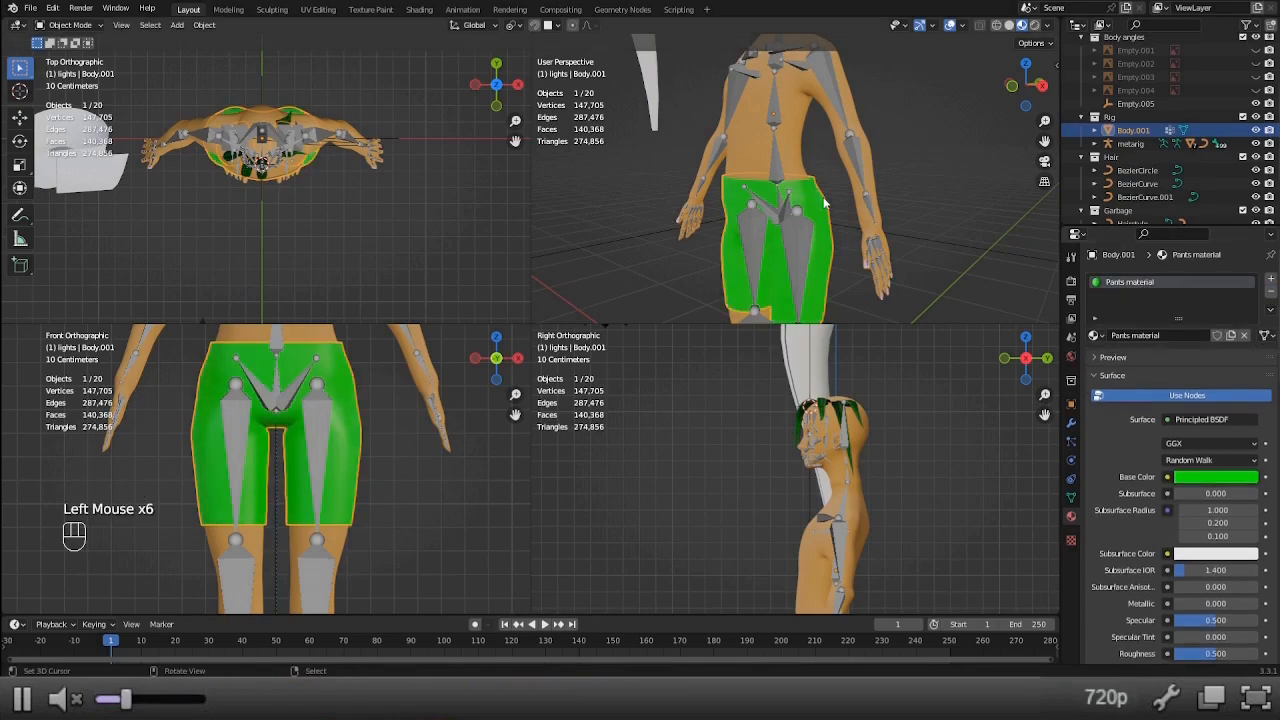
Parent the pants to the metarig using Armature Deform With Empty Groups.
{"action": "scroll", "coordinate": [863, 214], "scroll_direction": "down", "scroll_amount": 2}
{"action": "mouse_move", "coordinate": [800, 222]}
{"action": "middle_mouse_down"}
{"action": "mouse_move", "coordinate": [727, 196]}
{"action": "mouse_move", "coordinate": [811, 177]}
{"action": "mouse_move", "coordinate": [835, 222]}
{"action": "mouse_move", "coordinate": [735, 240]}
{"action": "mouse_move", "coordinate": [812, 222]}
{"action": "middle_mouse_up"}
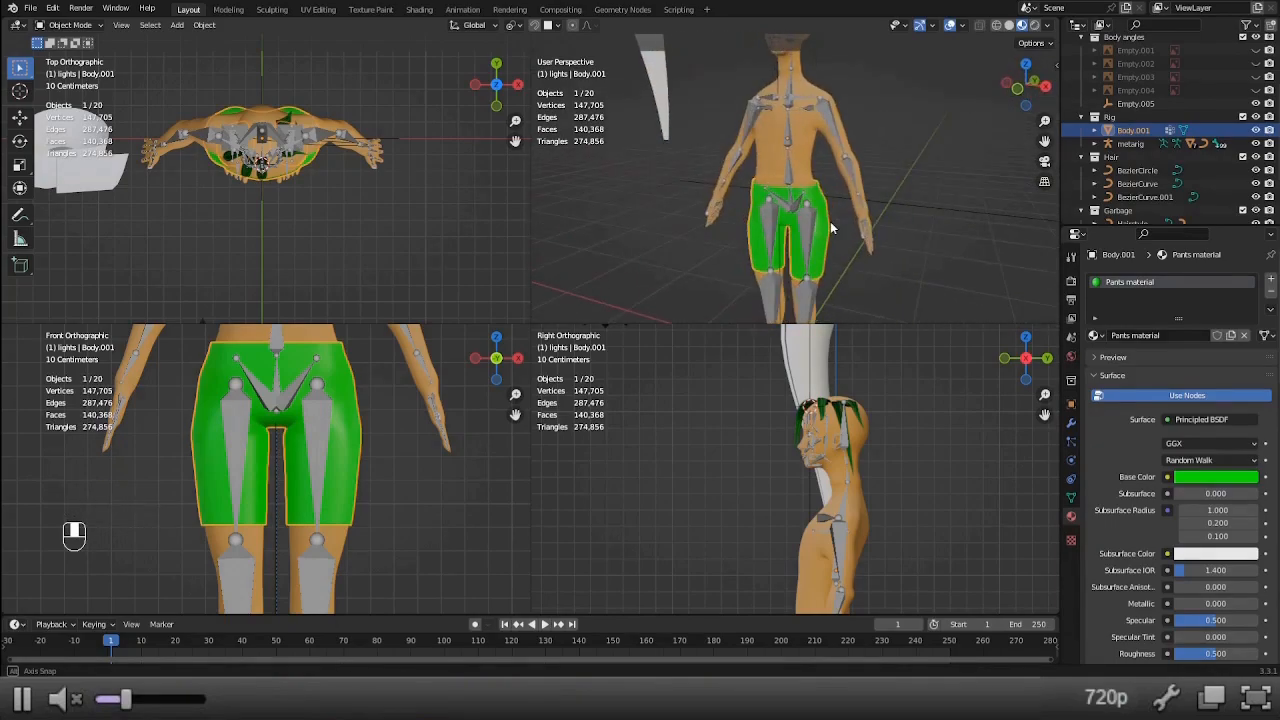
{"action": "right_click", "coordinate": [813, 221], "text": "shift"}
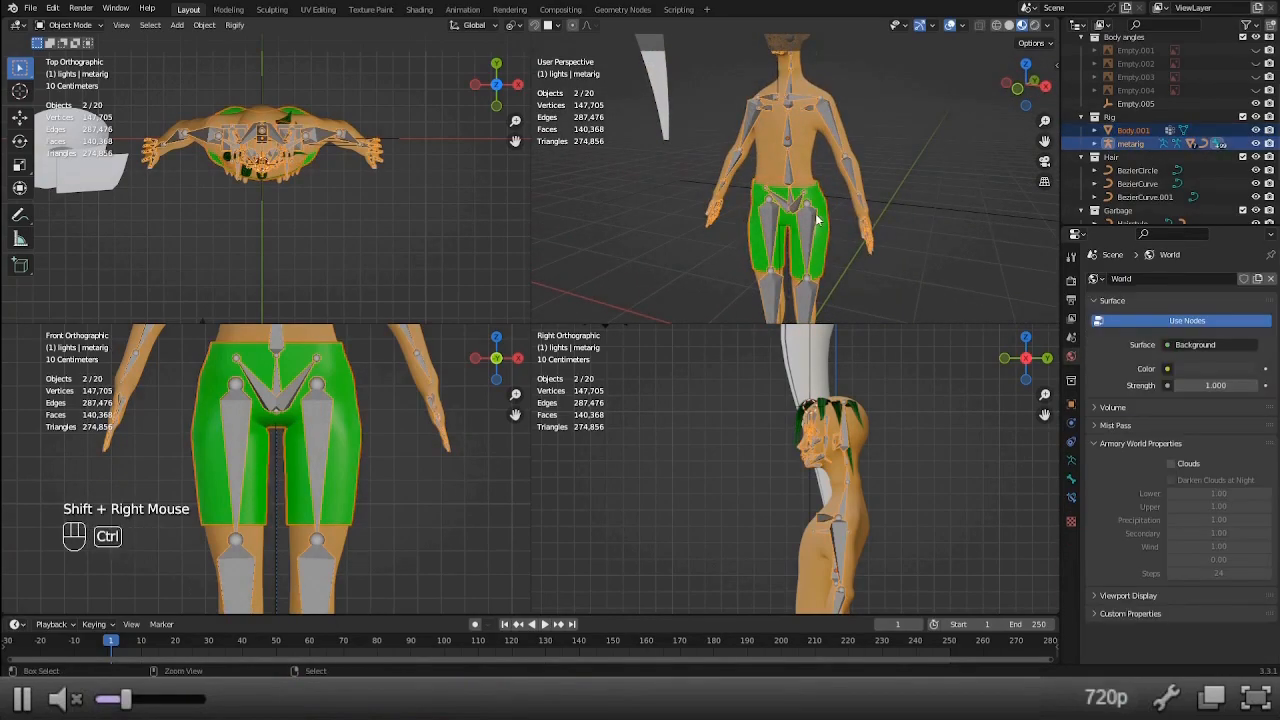
{"action": "key", "text": "ctrl+p"}
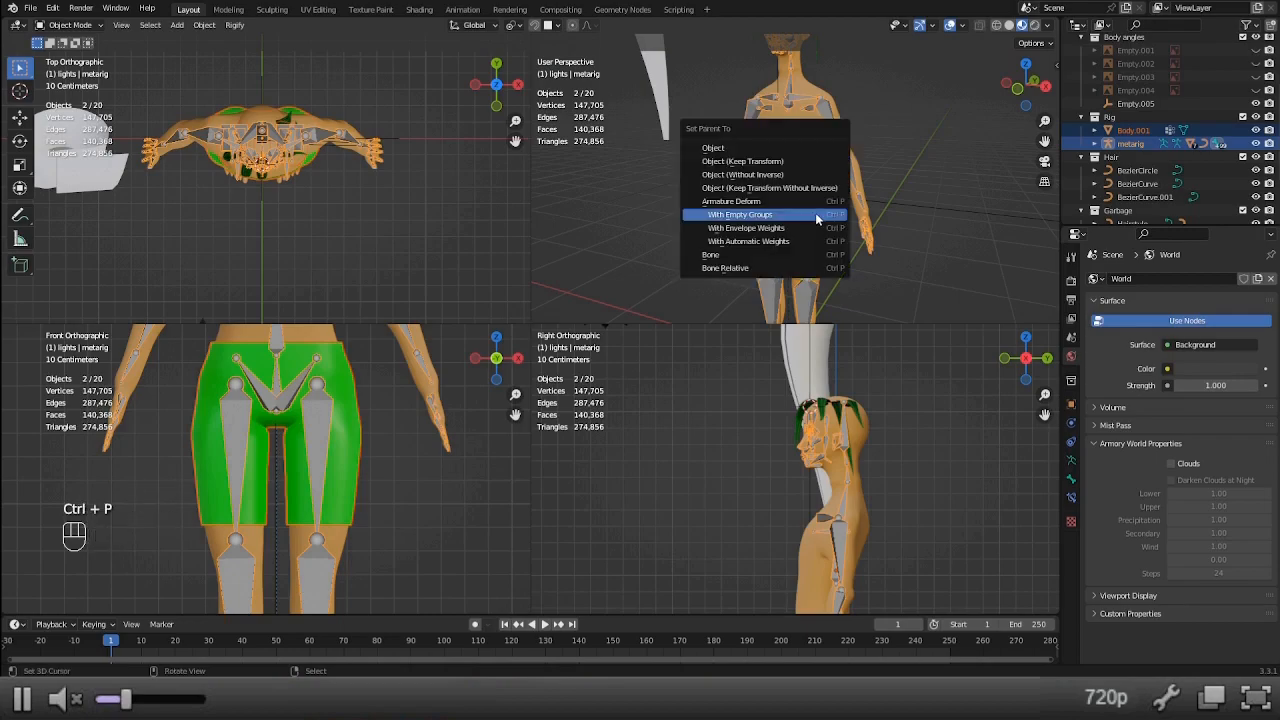
{"action": "left_click", "coordinate": [815, 212]}
Add a Data Transfer modifier to the pants and place it above the Armature modifier.
{"action": "right_click", "coordinate": [827, 206]}
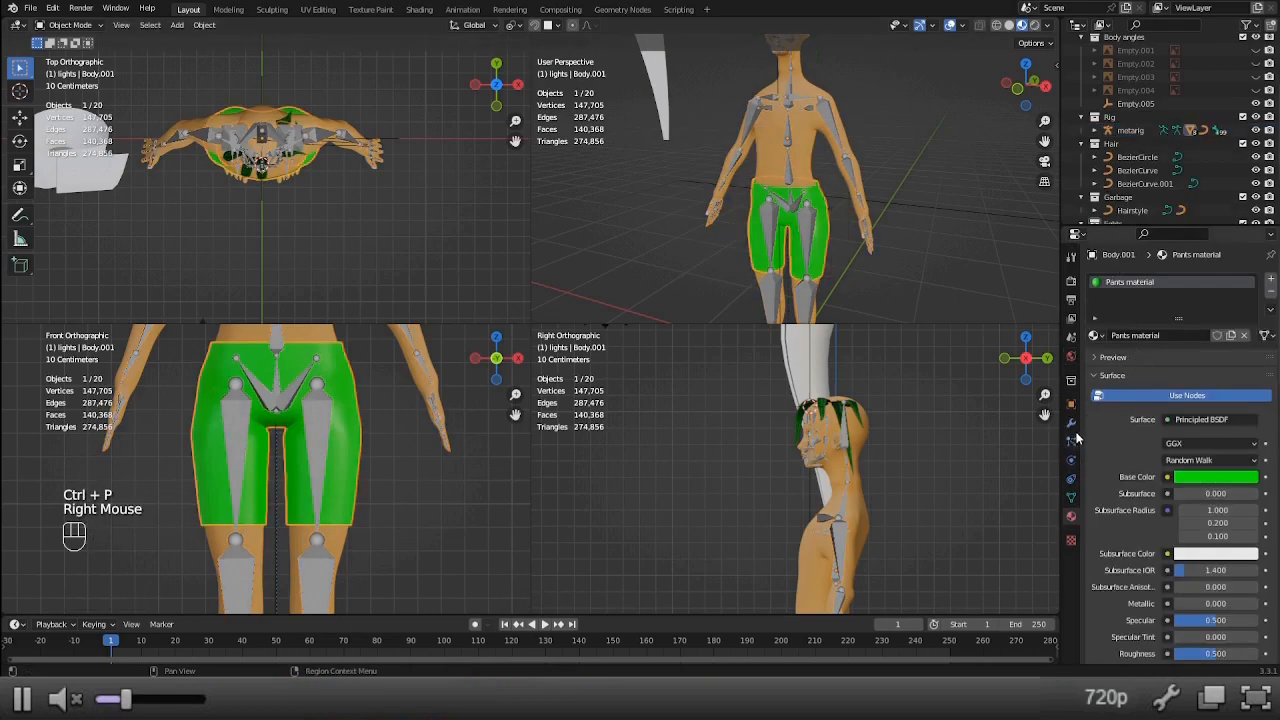
{"action": "left_click", "coordinate": [1071, 422]}
{"action": "left_click", "coordinate": [1142, 279]}
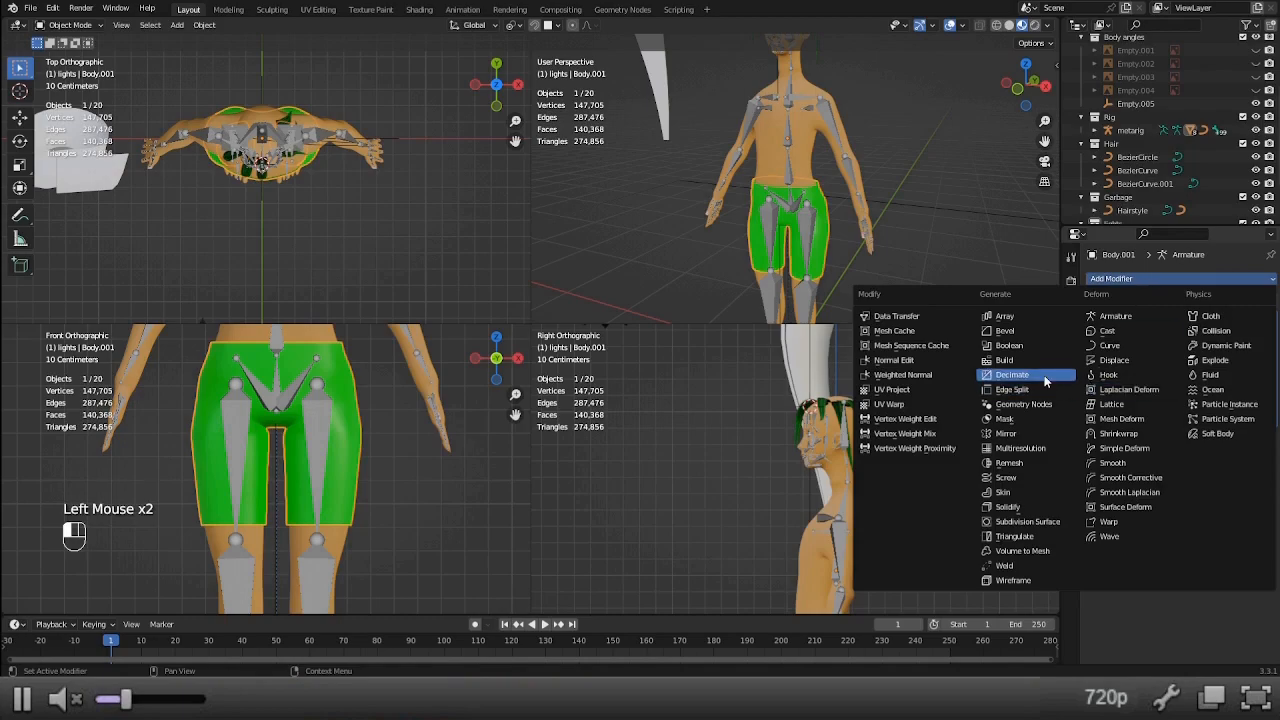
{"action": "left_click", "coordinate": [946, 316]}
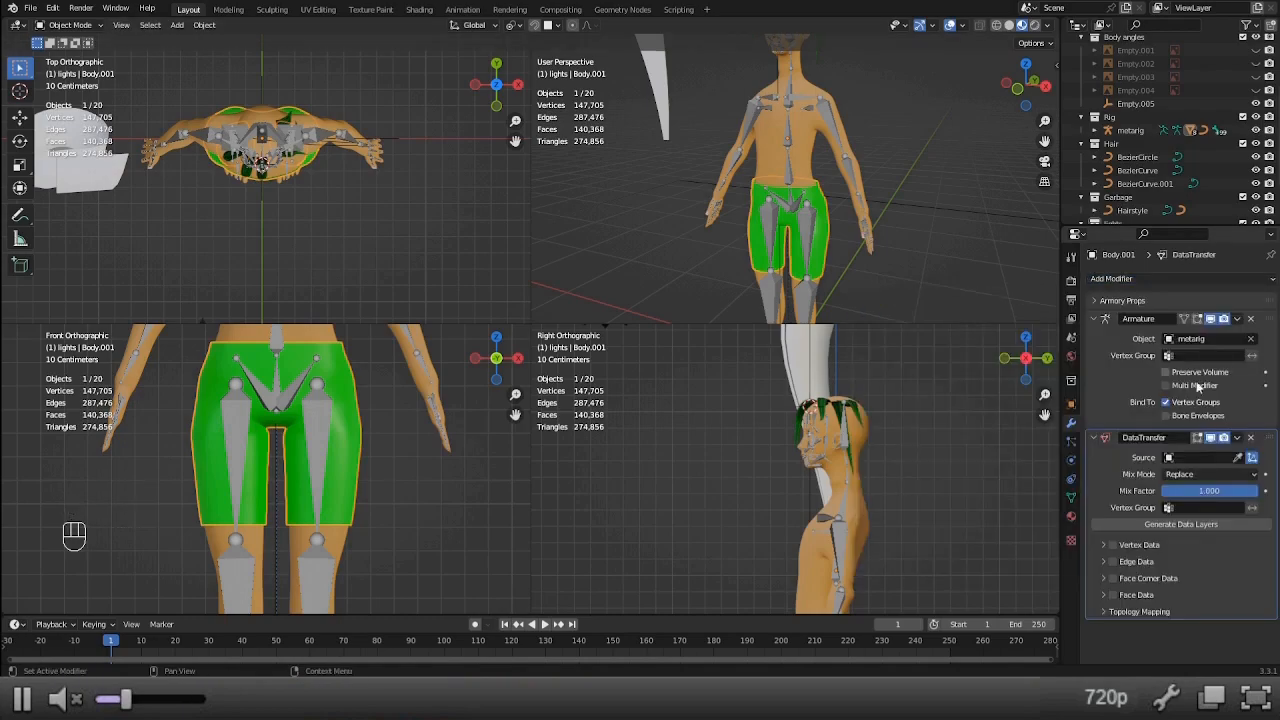
{"action": "left_click_drag", "start_coordinate": [1274, 438], "coordinate": [1273, 318]}
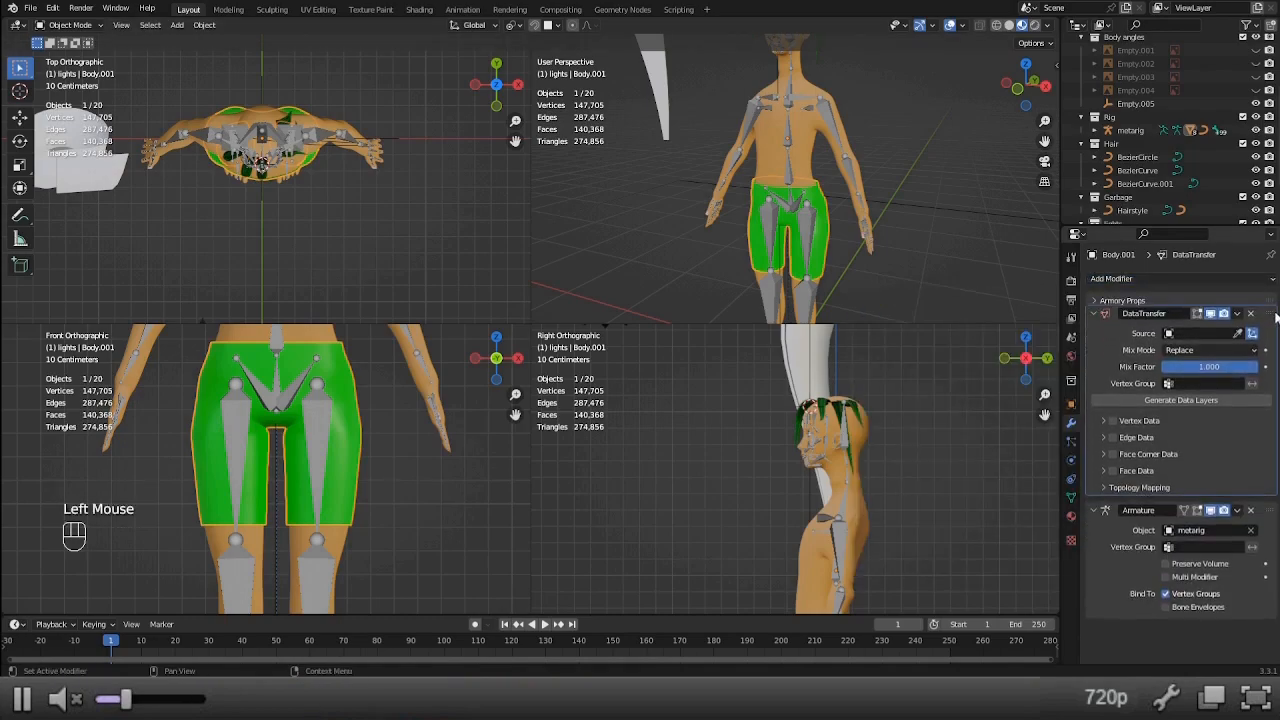
Use the Body mesh as the Data Transfer source and enable transfer of vertex data for vertex groups.
{"action": "left_click", "coordinate": [1237, 339]}
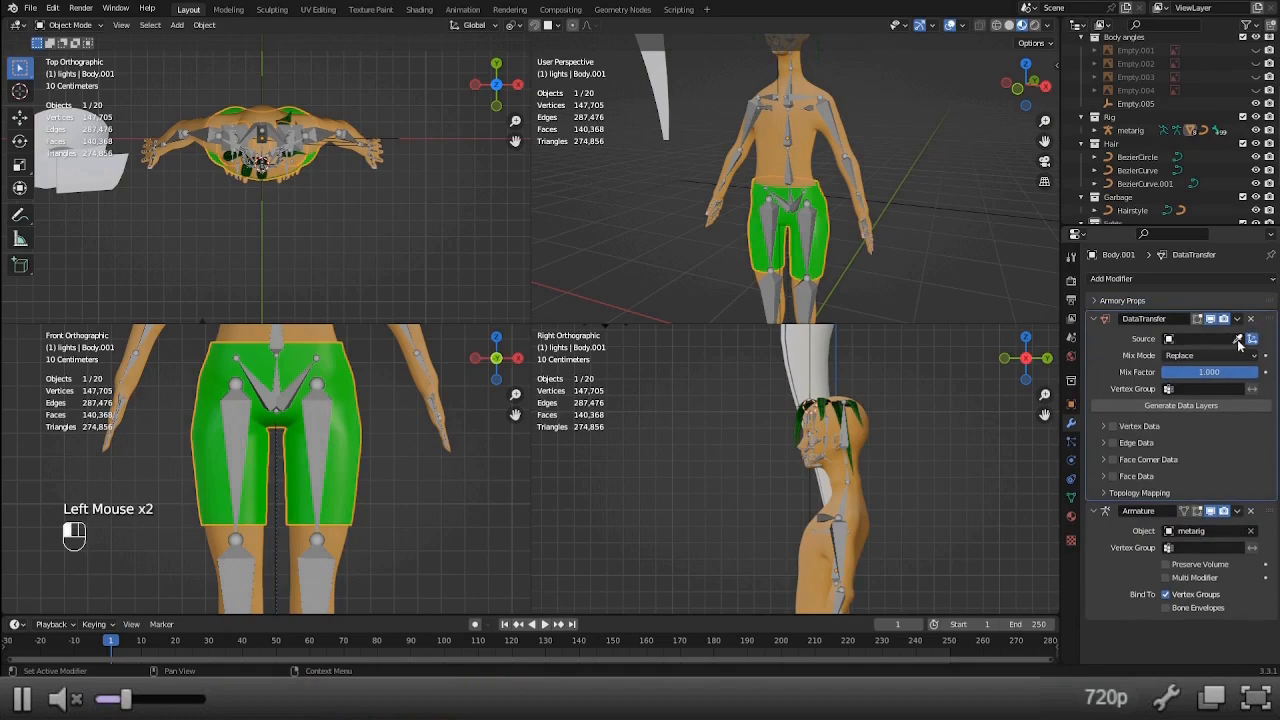
{"action": "left_click", "coordinate": [810, 145]}
{"action": "left_click", "coordinate": [1101, 426]}
{"action": "left_click", "coordinate": [1112, 426]}
{"action": "left_click", "coordinate": [1117, 446]}
Test the pants by rotating the metarig's left thigh bone about the global X axis in Pose Mode, cancelling the rotation.
{"action": "right_click", "coordinate": [807, 216]}
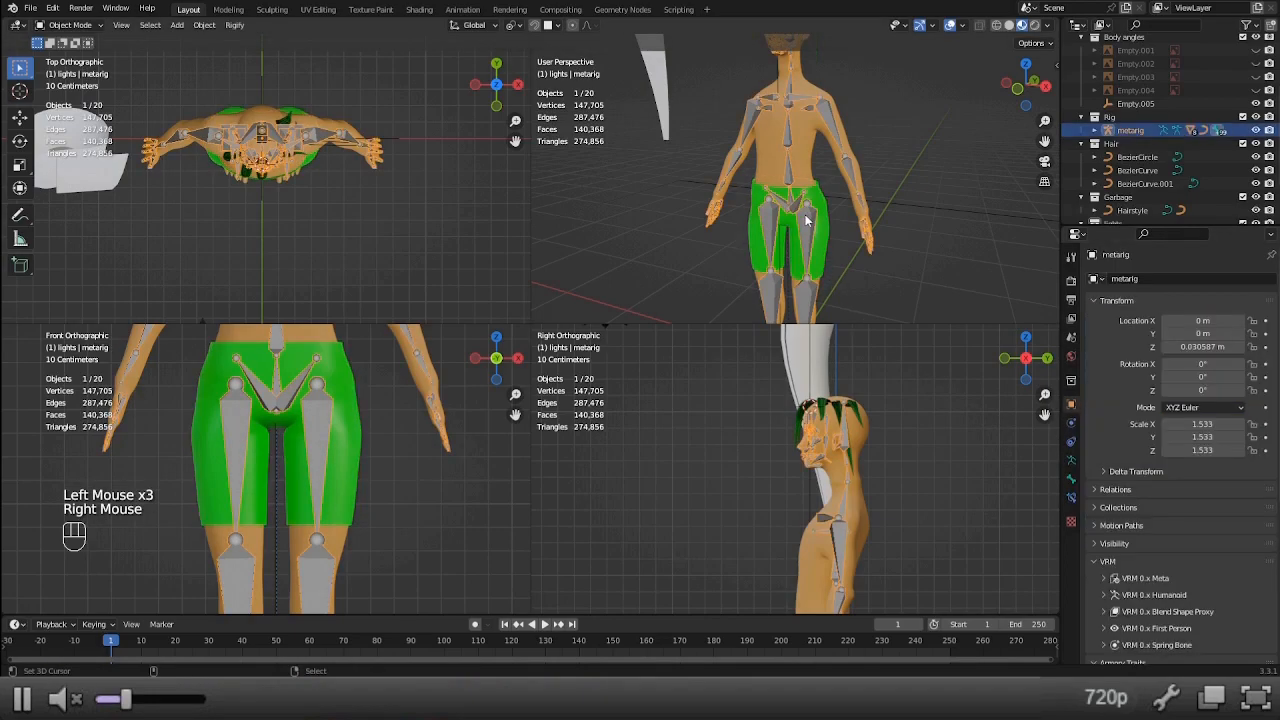
{"action": "key", "text": "ctrl+Tab"}
{"action": "right_click", "coordinate": [823, 237]}
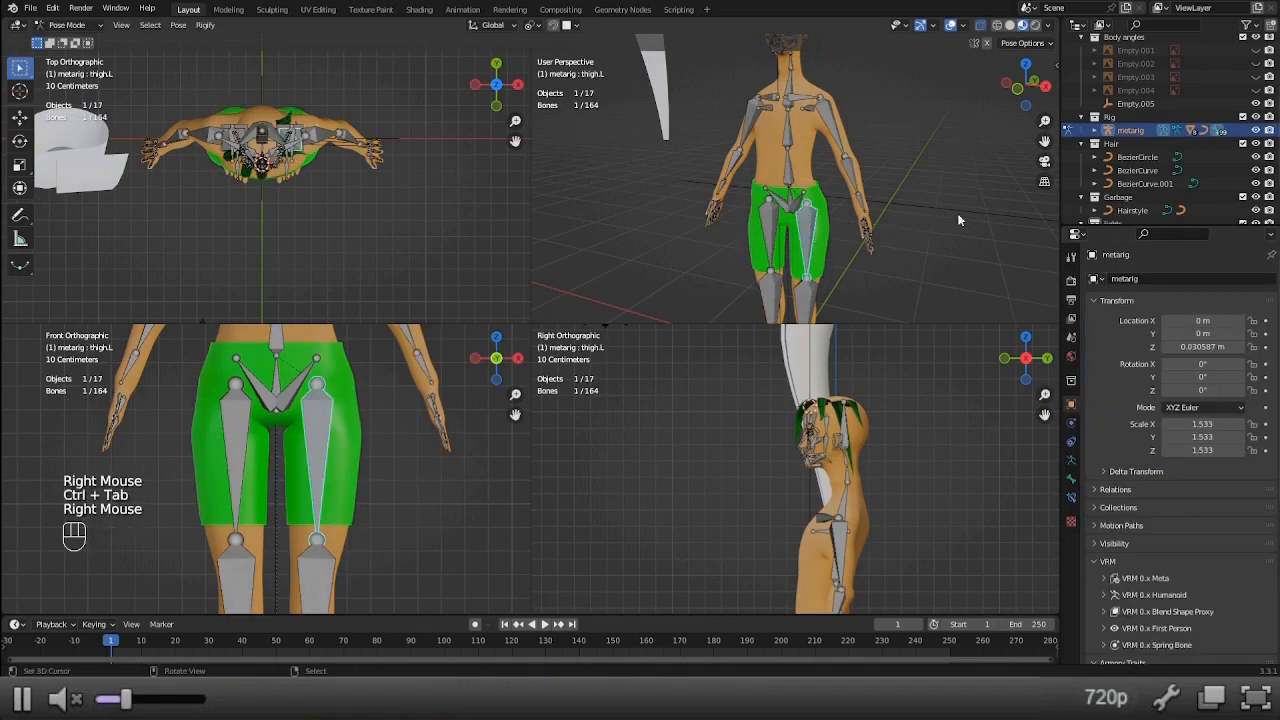
{"action": "key", "text": "r"}
{"action": "key", "text": "x"}
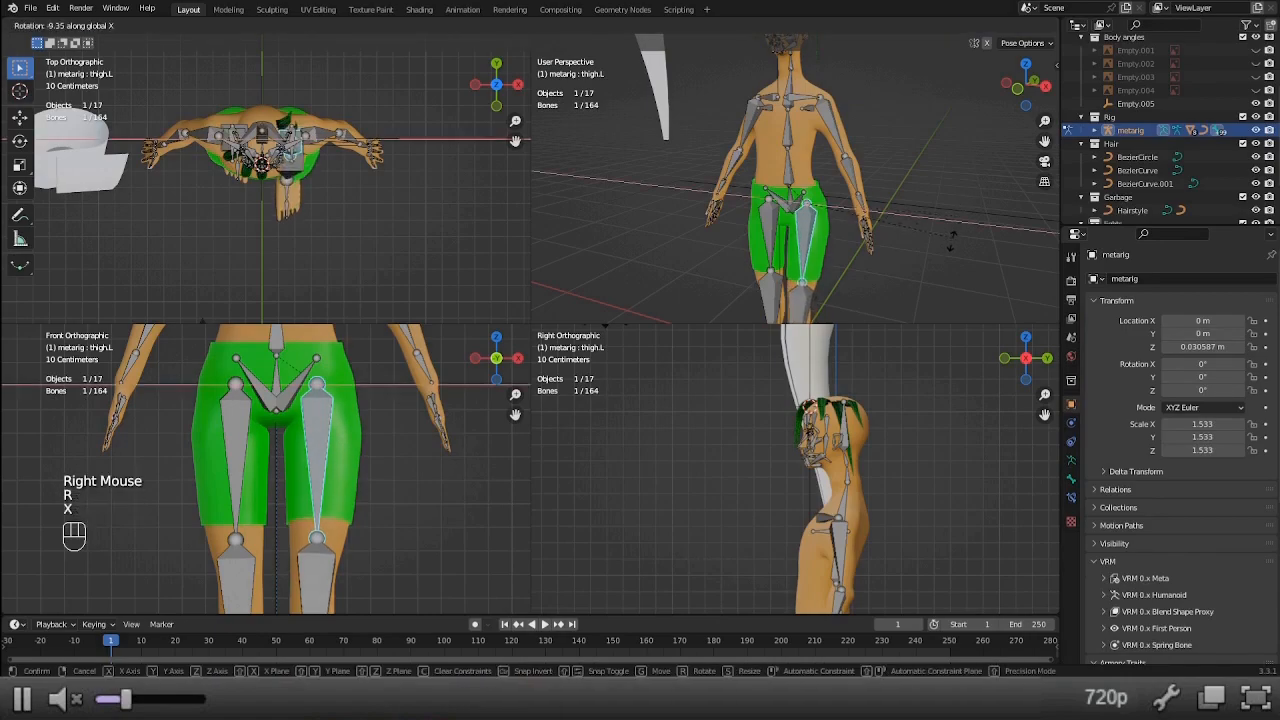
{"action": "right_click", "coordinate": [952, 191]}
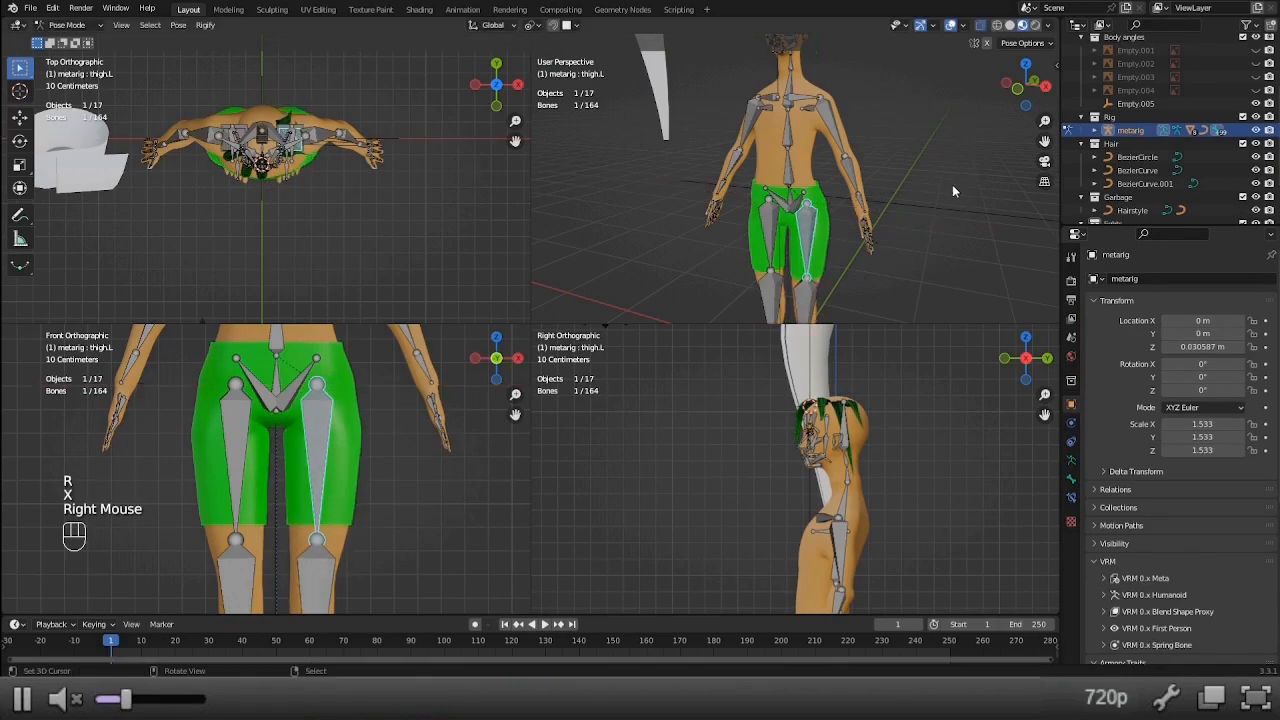
Return to Object Mode and apply the Data Transfer modifier on the green pants.
{"action": "key", "text": "ctrl+Tab"}
{"action": "right_click", "coordinate": [853, 228]}
{"action": "key", "text": "ctrl+a"}
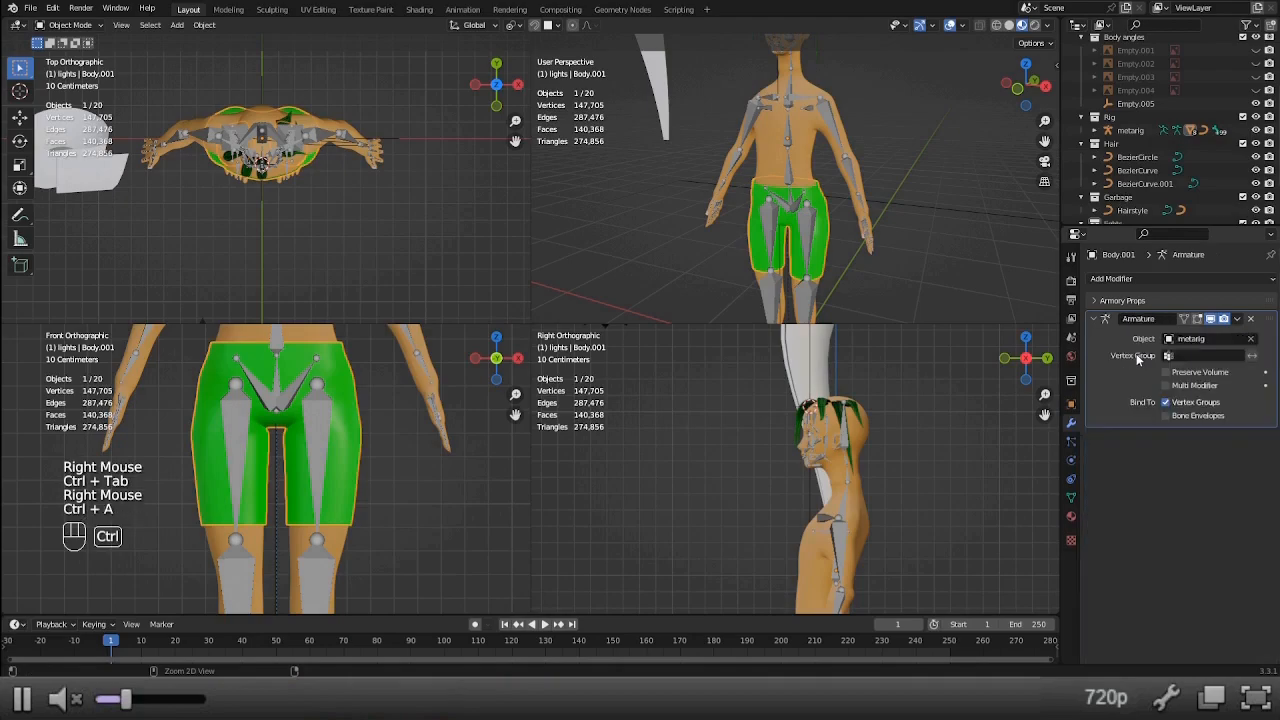
Retest the pants with the applied weights by rotating the left thigh bone about the global X axis, cancelling the rotation.
{"action": "right_click", "coordinate": [805, 230]}
{"action": "key", "text": "ctrl+Tab"}
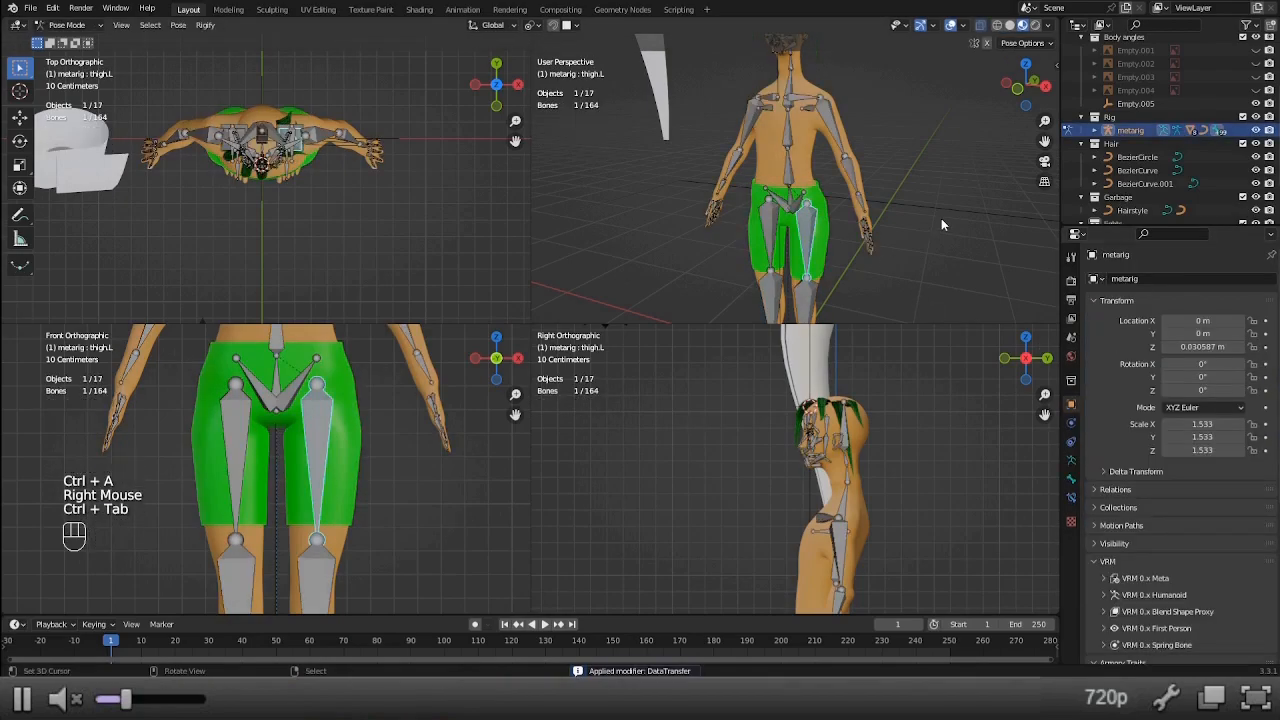
{"action": "key", "text": "r"}
{"action": "key", "text": "x"}
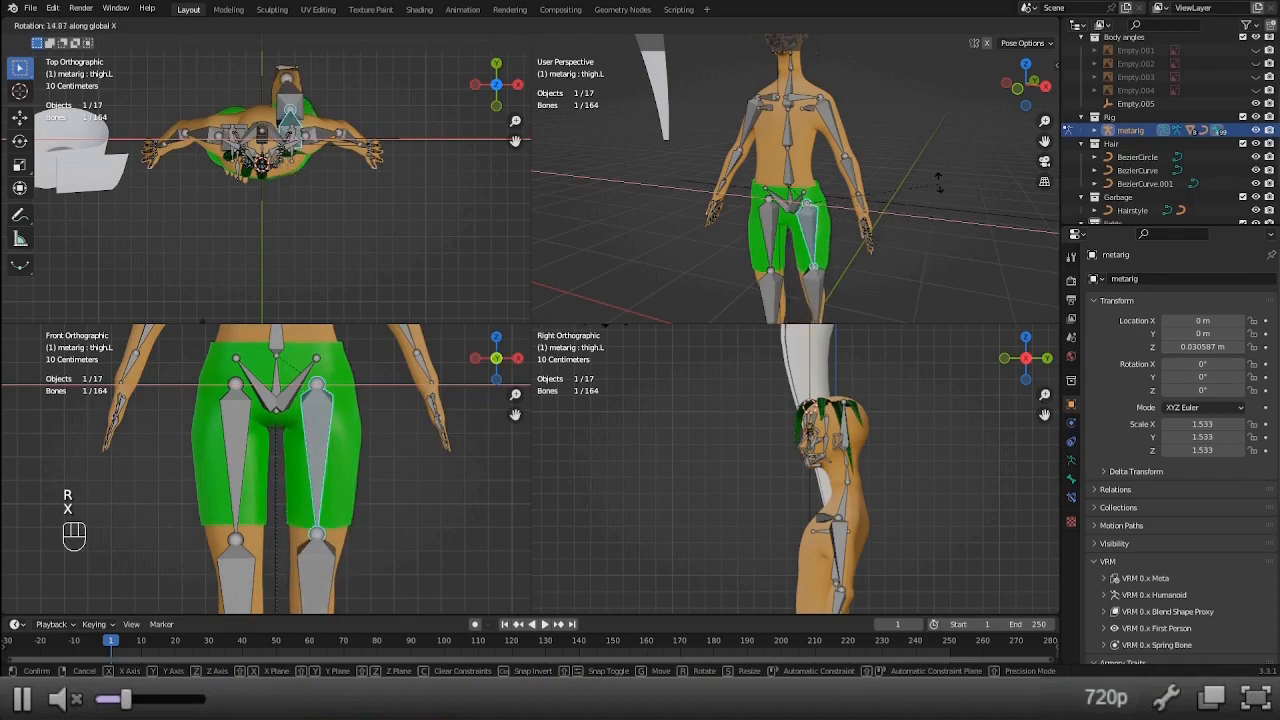
{"action": "right_click", "coordinate": [790, 203]}
Test the pants by rotating the spine and spine.001 bones about the X axis, cancelling each rotation, and leave Pose Mode.
{"action": "right_click", "coordinate": [790, 200]}
{"action": "middle_click_drag", "start_coordinate": [934, 185], "coordinate": [851, 185]}
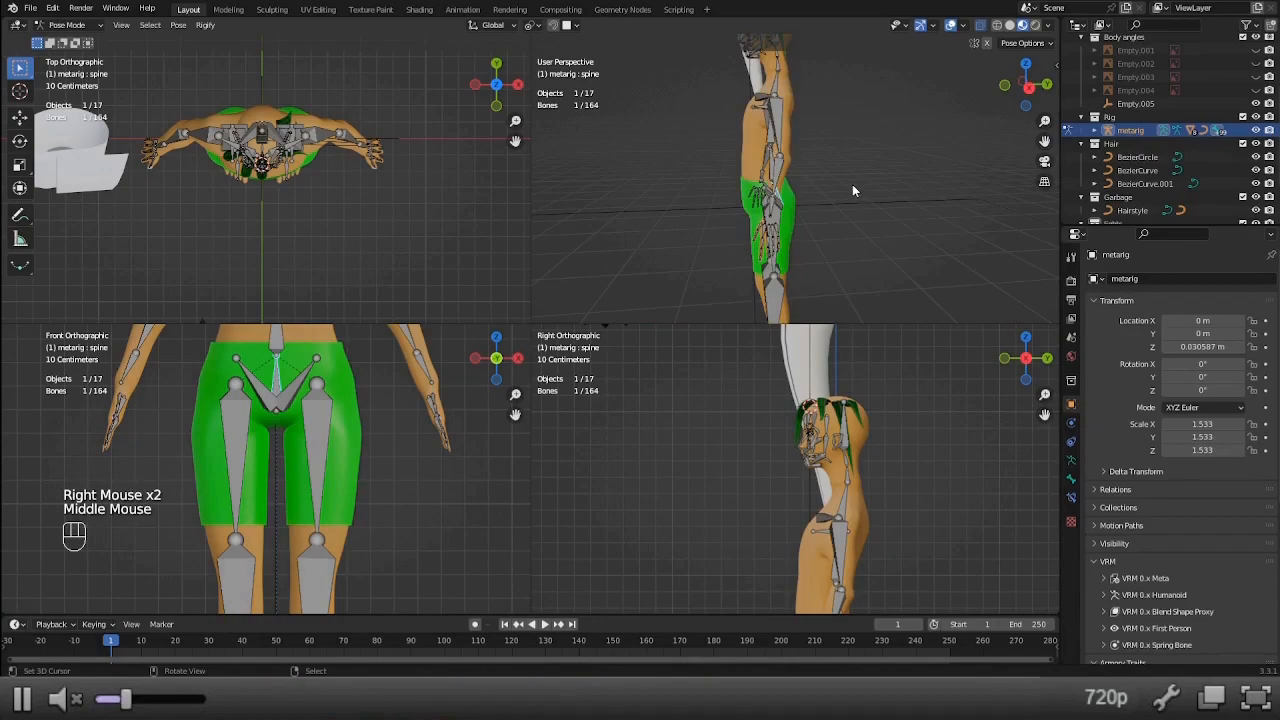
{"action": "key", "text": "r"}
{"action": "key", "text": "x"}
{"action": "right_click", "coordinate": [790, 207]}
{"action": "middle_click_drag", "start_coordinate": [770, 180], "coordinate": [777, 186]}
{"action": "right_click", "coordinate": [777, 177]}
{"action": "middle_click_drag", "start_coordinate": [902, 213], "coordinate": [869, 181]}
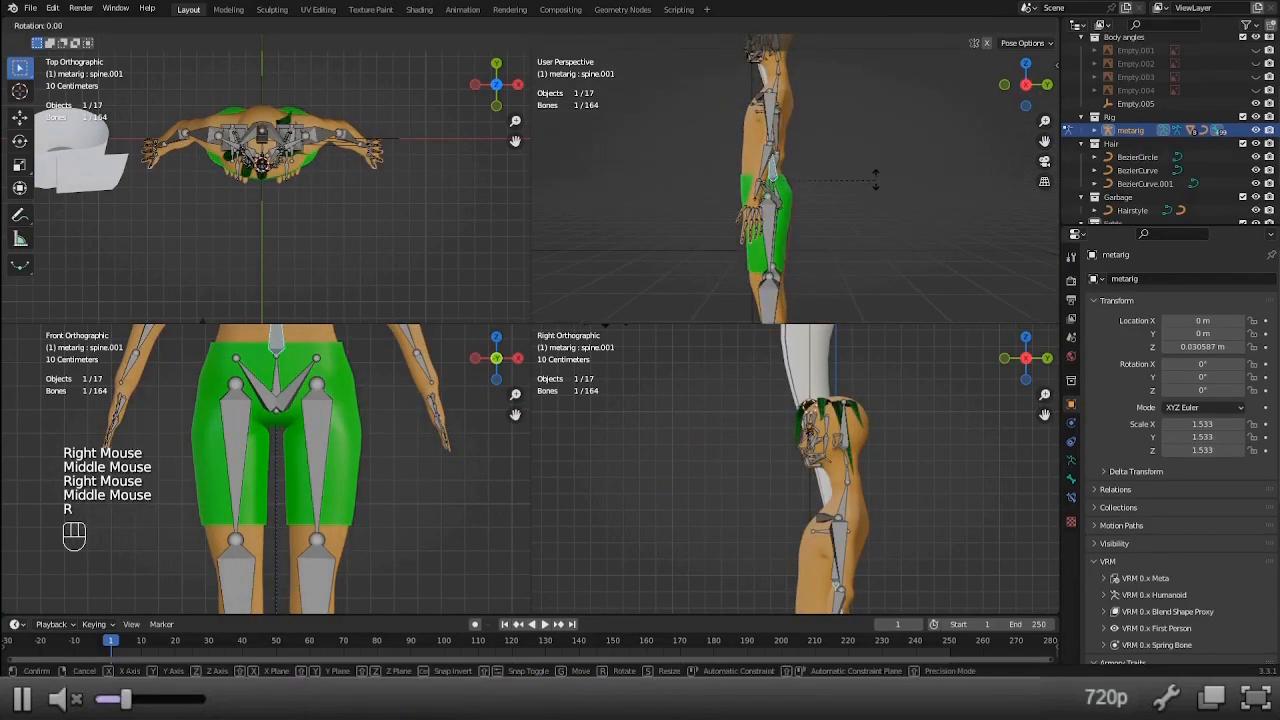
{"action": "key", "text": "r"}
{"action": "key", "text": "x"}
{"action": "right_click", "coordinate": [850, 219]}
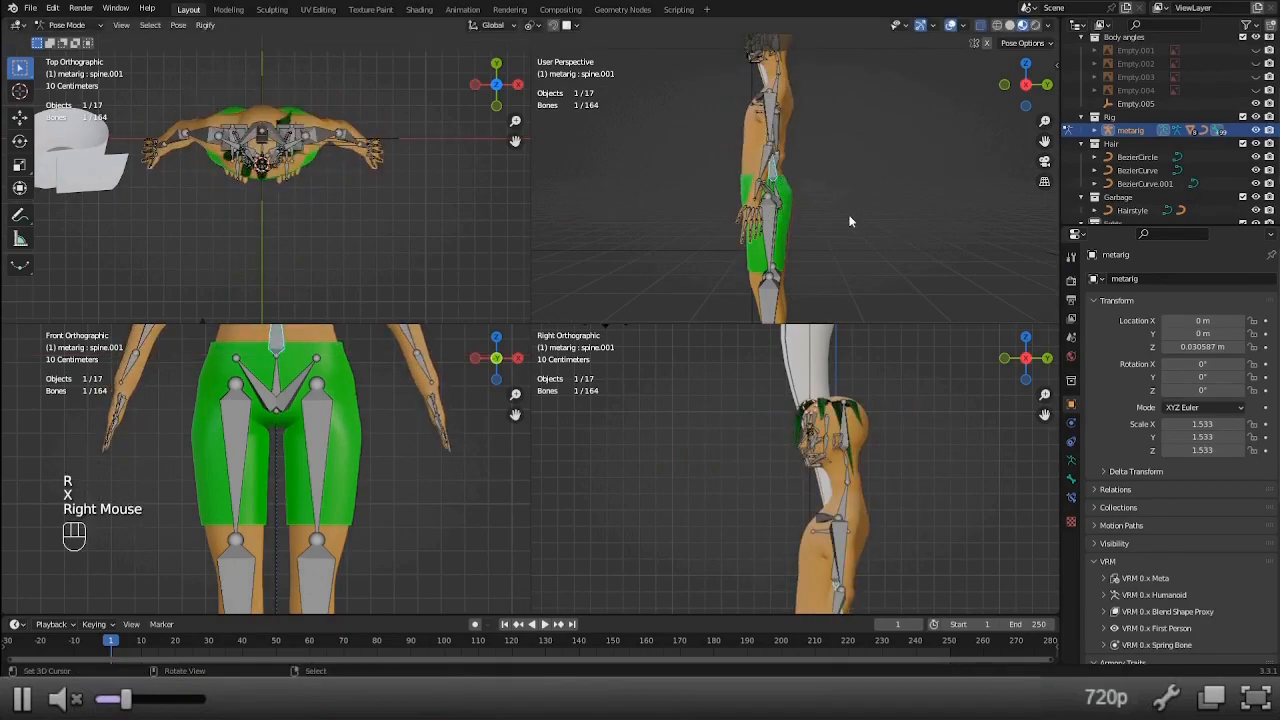
{"action": "key", "text": "ctrl+Tab"}
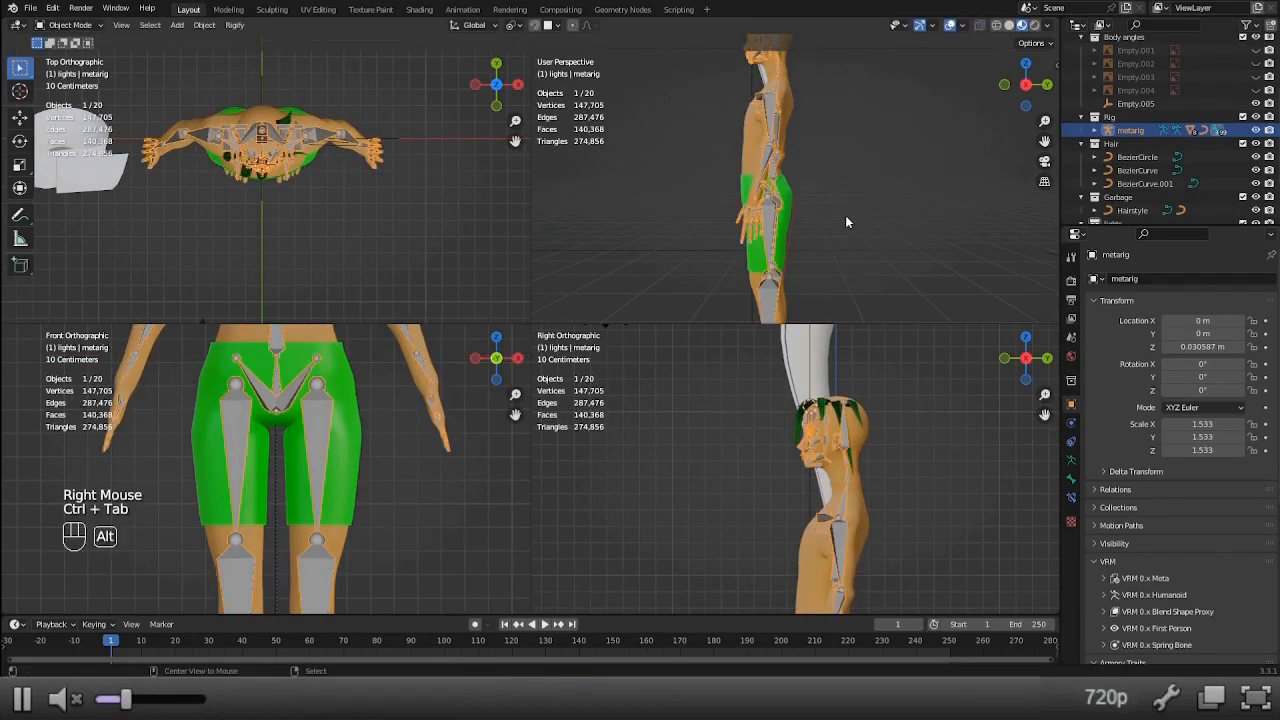
Unhide all hidden objects, including the red shirt, and hide the Body angles collection.
{"action": "key", "text": "alt+h"}
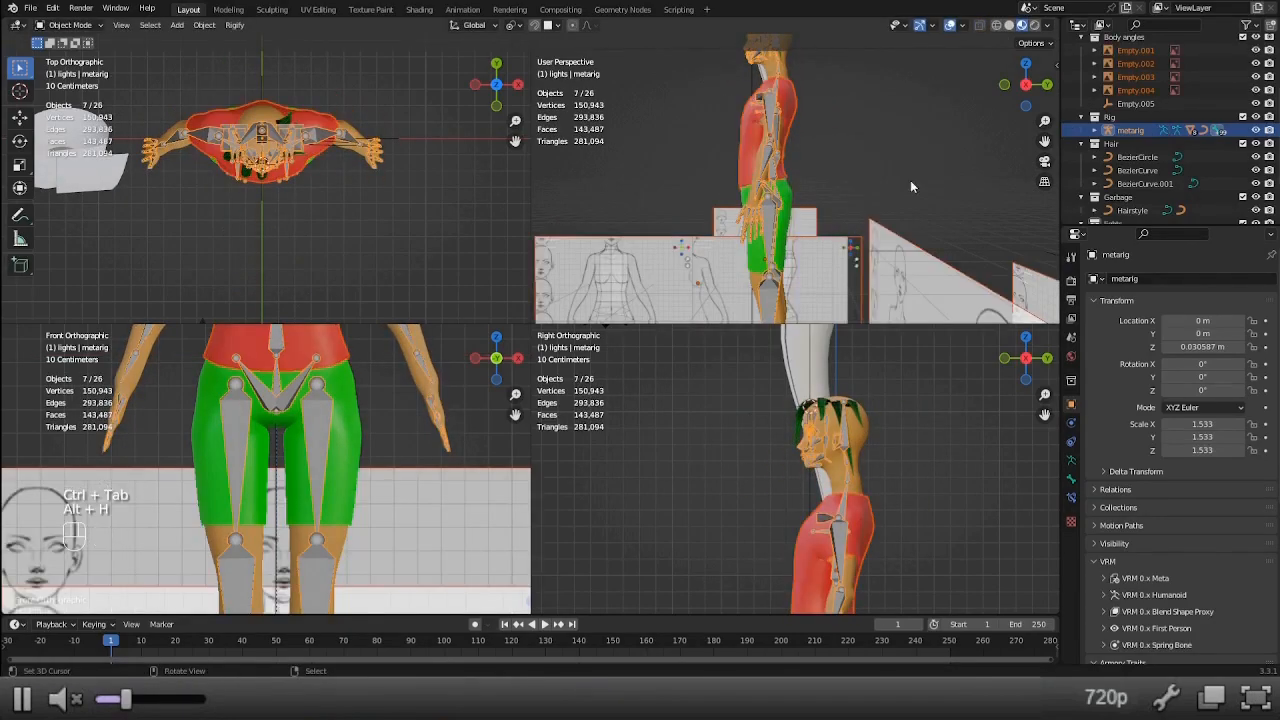
{"action": "left_click", "coordinate": [1256, 37]}
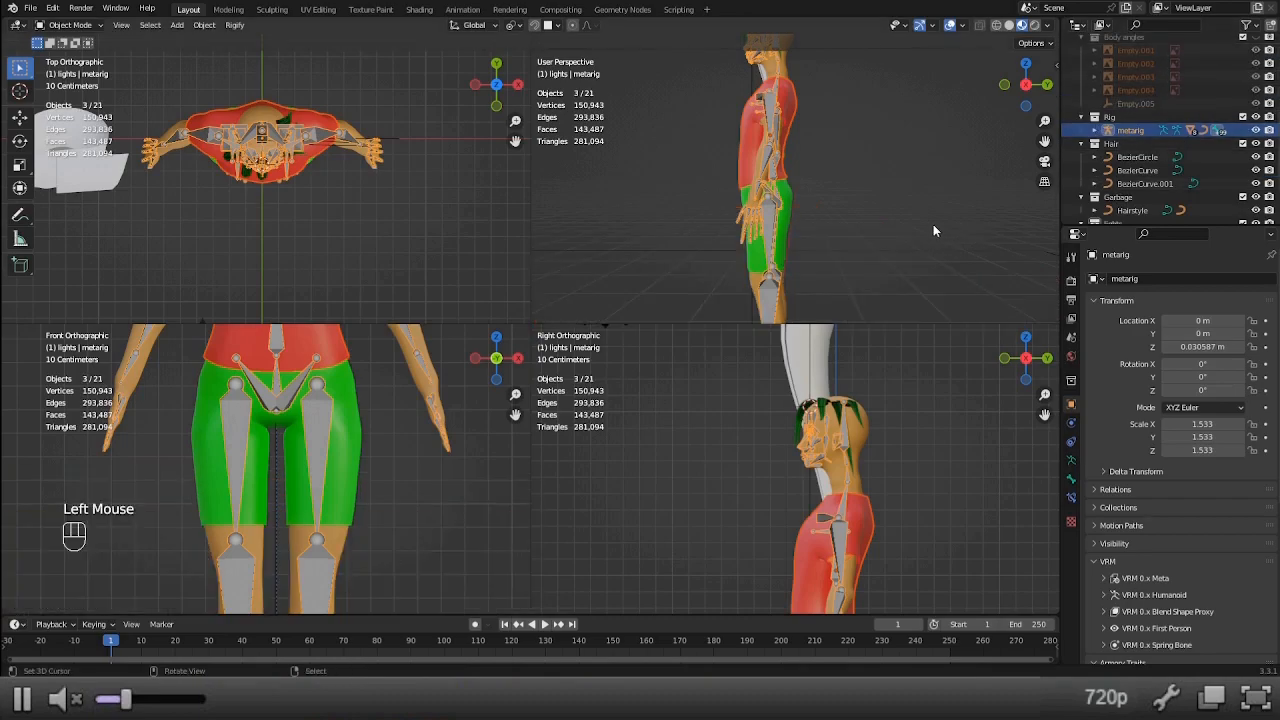
{"action": "scroll", "coordinate": [860, 213], "scroll_direction": "down", "scroll_amount": 2}
{"action": "middle_click_drag", "start_coordinate": [860, 213], "coordinate": [908, 258]}
{"action": "scroll", "coordinate": [902, 245], "scroll_direction": "up", "scroll_amount": 3}
{"action": "middle_click_drag", "start_coordinate": [851, 188], "coordinate": [828, 210], "text": "shift"}
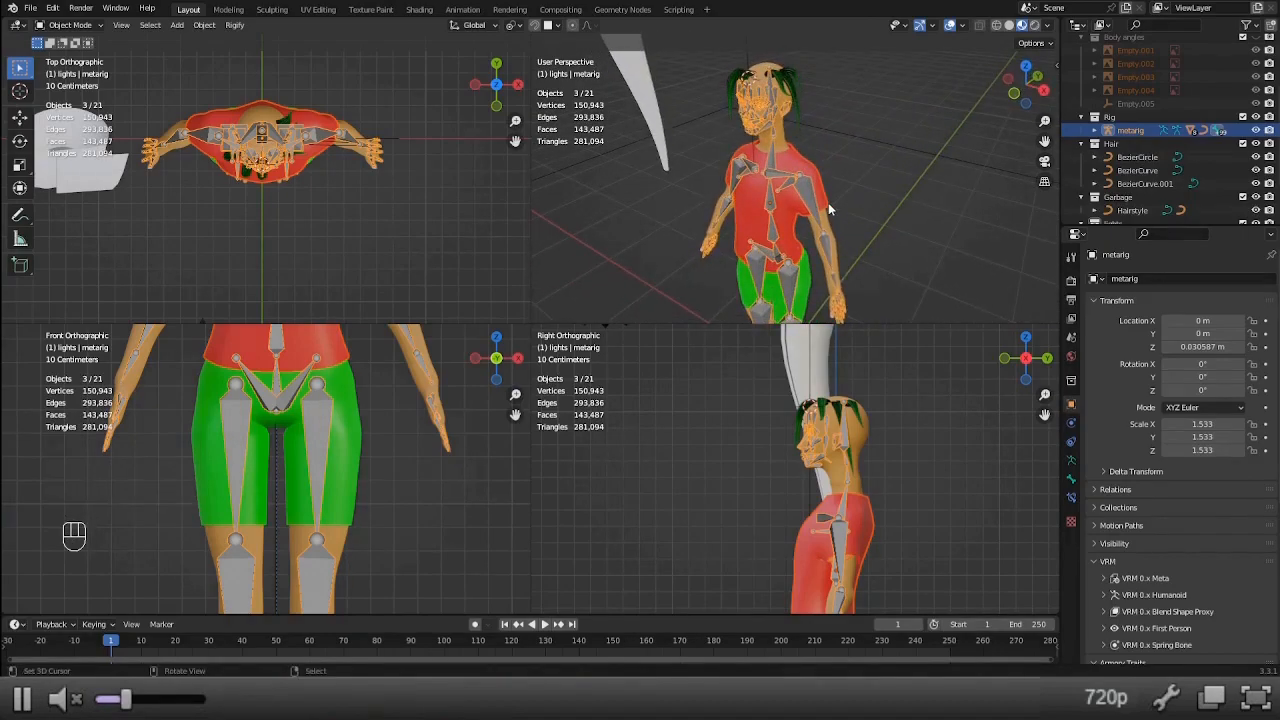
Deselect everything and examine the dressed character with the viewport overlays temporarily off.
{"action": "key", "text": "alt+a"}
{"action": "key", "text": "shift+alt+z"}
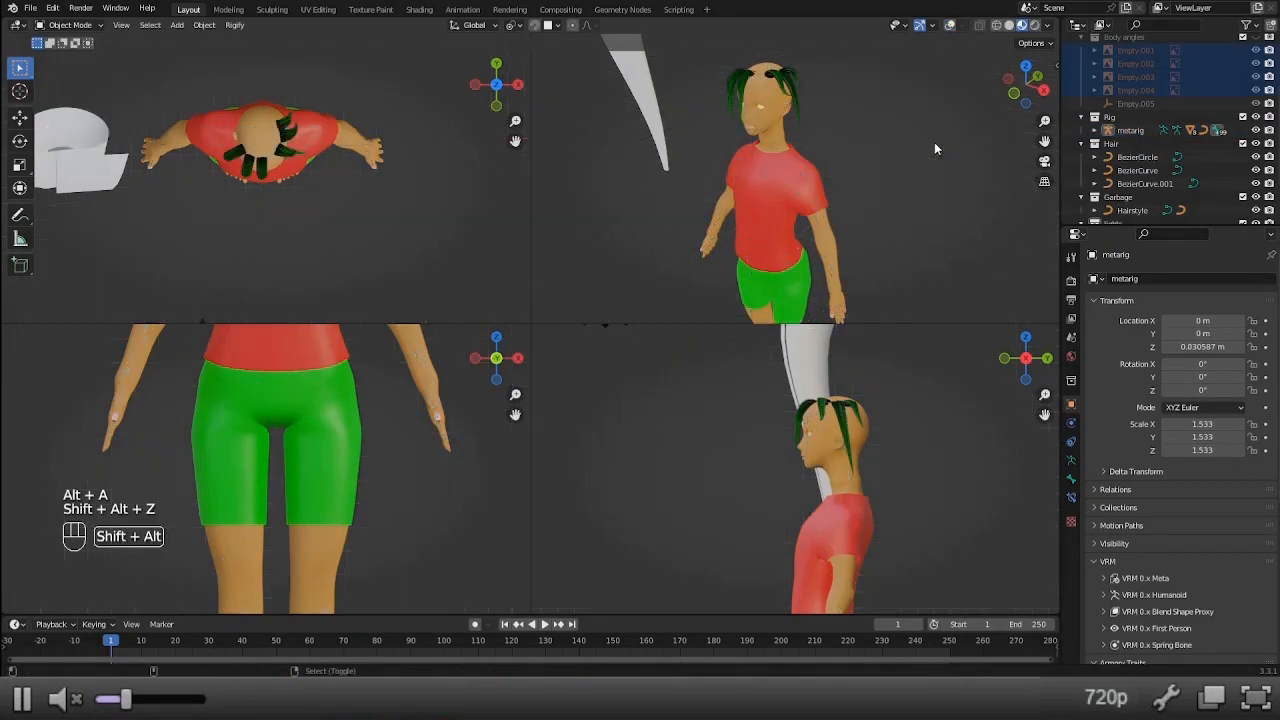
{"action": "mouse_move", "coordinate": [856, 165]}
{"action": "middle_mouse_down"}
{"action": "mouse_move", "coordinate": [861, 186]}
{"action": "mouse_move", "coordinate": [929, 116]}
{"action": "mouse_move", "coordinate": [927, 182]}
{"action": "mouse_move", "coordinate": [869, 203]}
{"action": "mouse_move", "coordinate": [820, 198]}
{"action": "mouse_move", "coordinate": [800, 144]}
{"action": "mouse_move", "coordinate": [866, 185]}
{"action": "middle_mouse_up"}
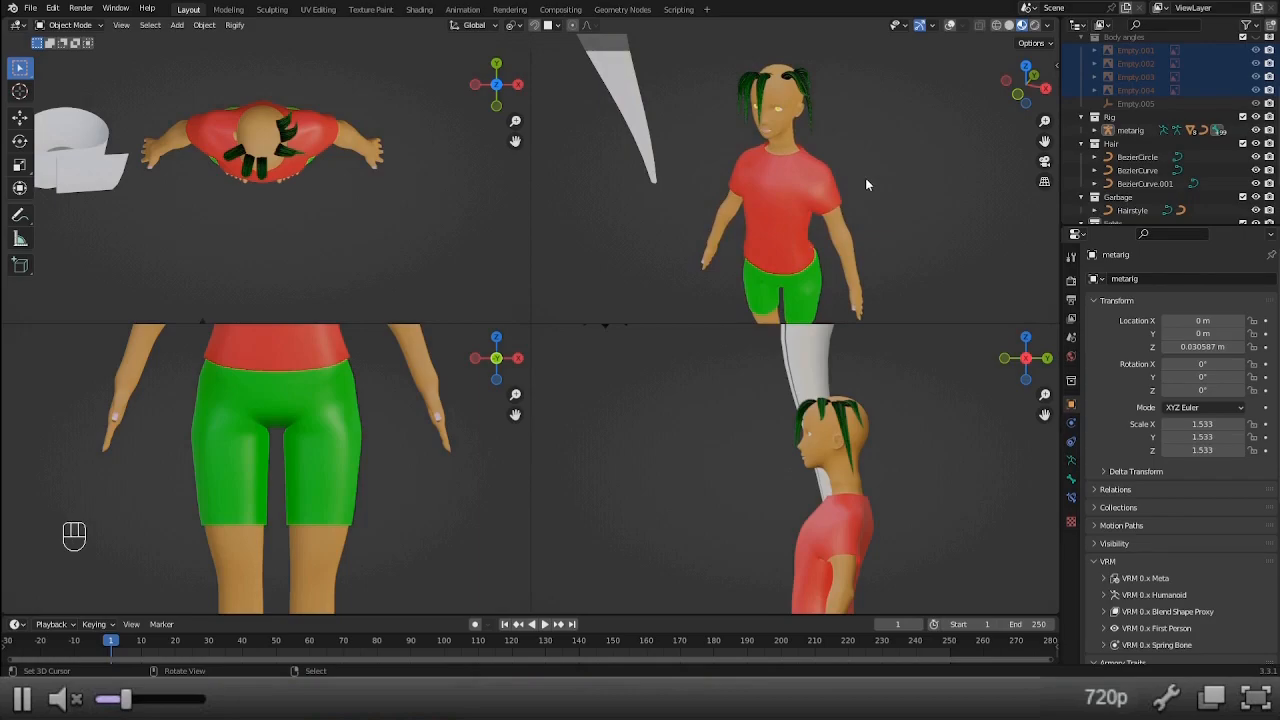
{"action": "key", "text": "shift+alt+z"}
Add a mesh circle at the 3D cursor near the character's head.
{"action": "scroll", "coordinate": [865, 178], "scroll_direction": "down", "scroll_amount": 2}
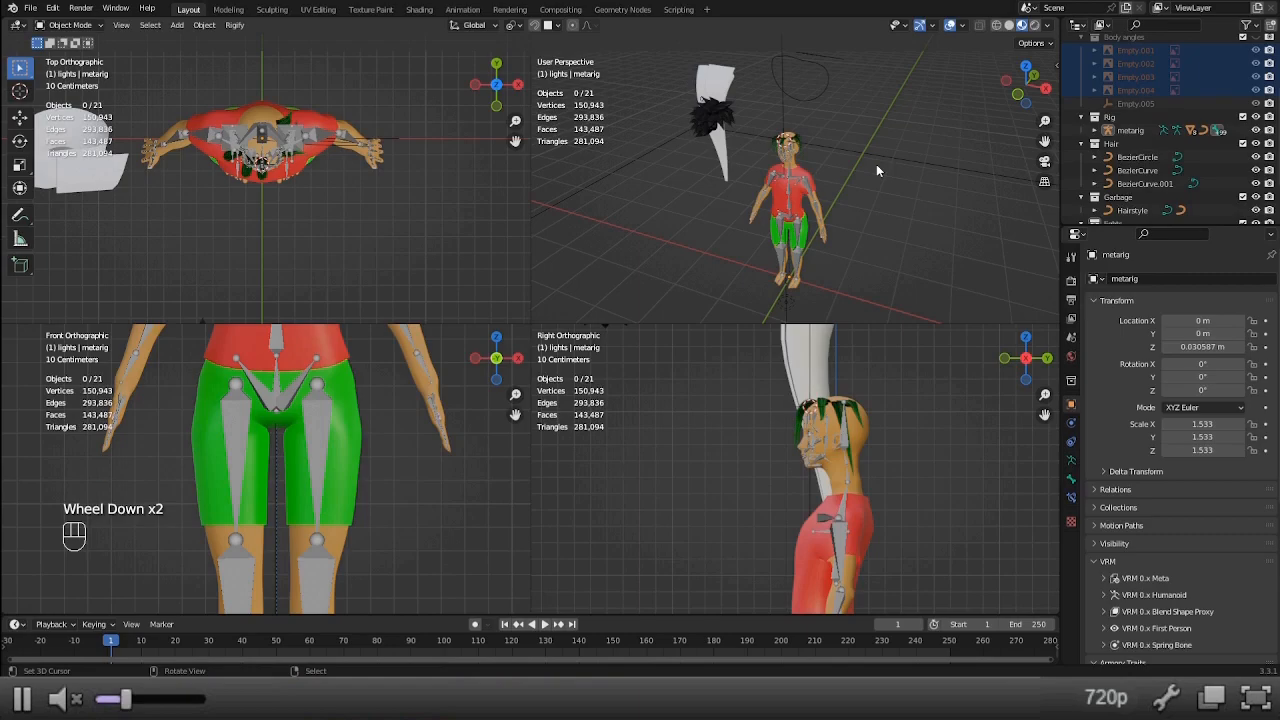
{"action": "key", "text": "shift+a"}
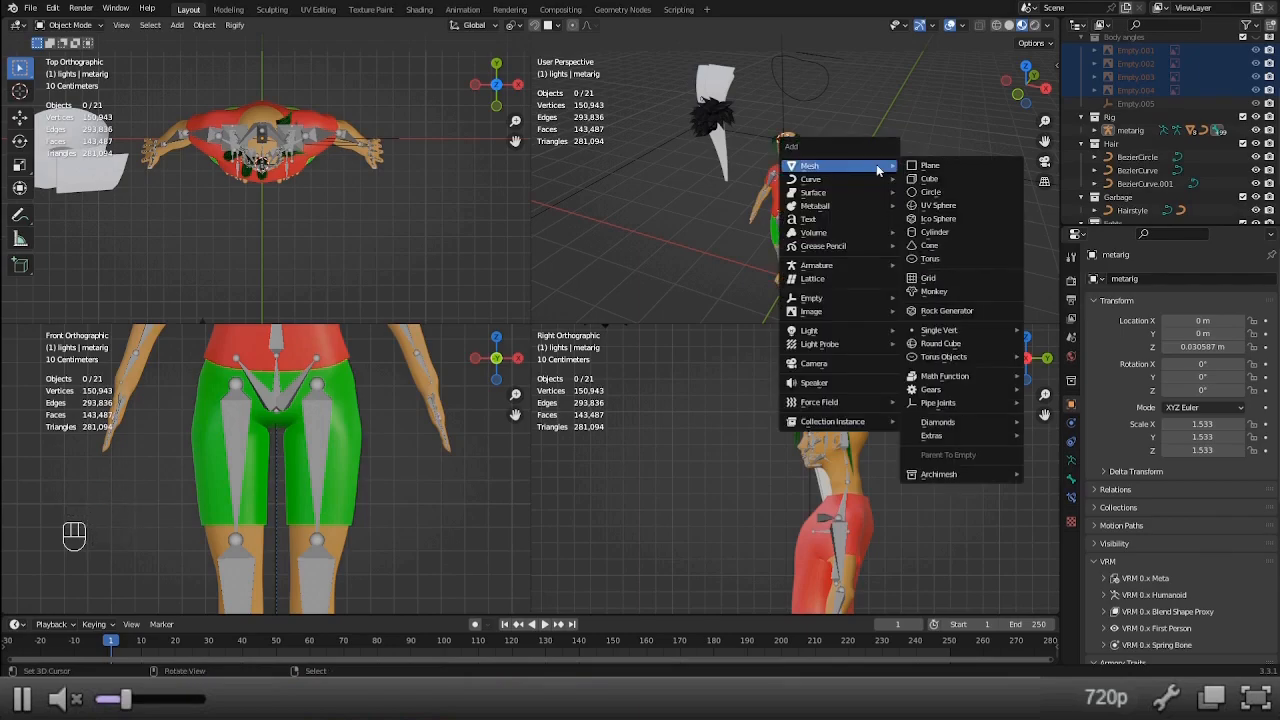
{"action": "left_click", "coordinate": [935, 192]}
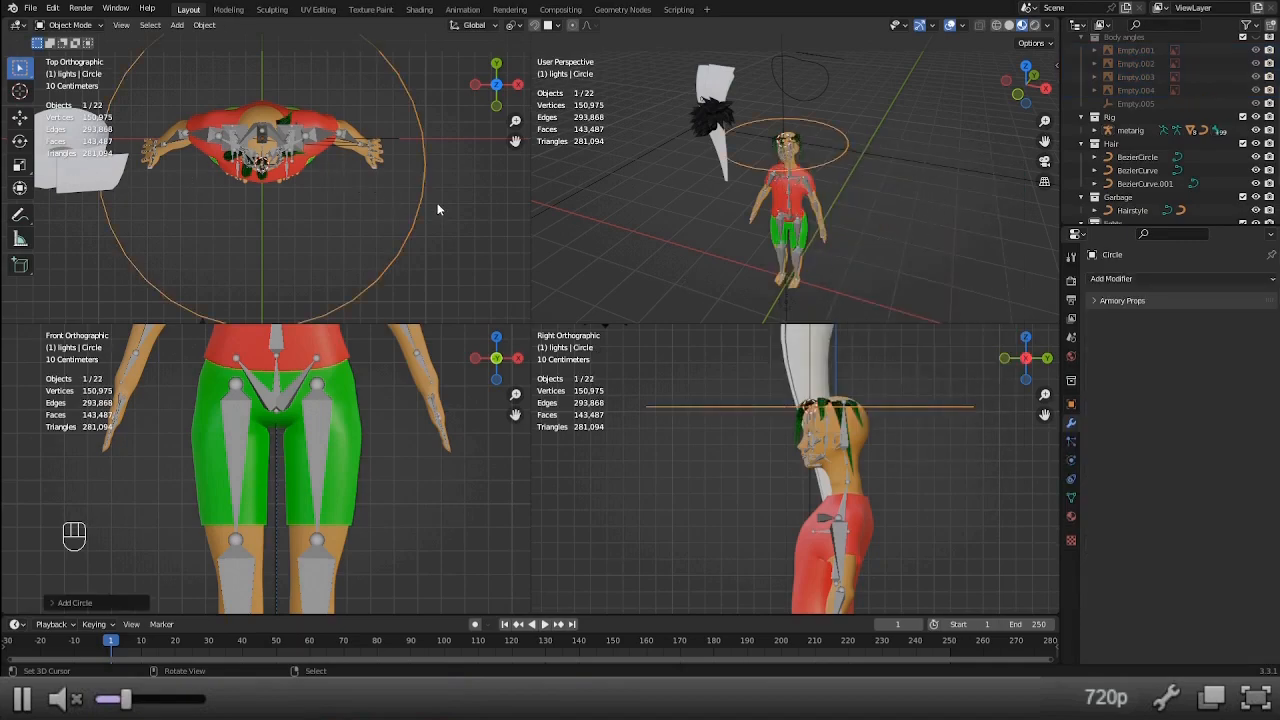
Scale the circle down in Edit Mode until it is slightly wider than the head.
{"action": "key", "text": "s"}
{"action": "right_click", "coordinate": [330, 165]}
{"action": "key", "text": "Tab"}
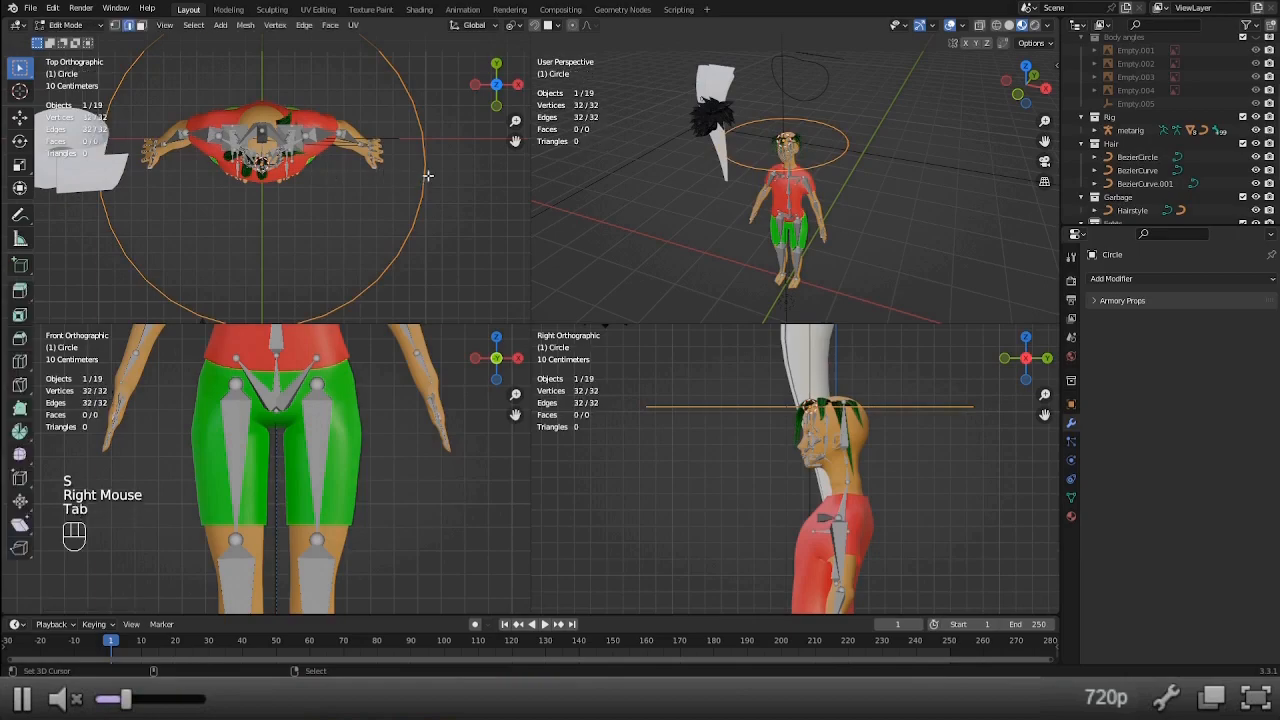
{"action": "key", "text": "s"}
{"action": "left_click", "coordinate": [318, 168]}
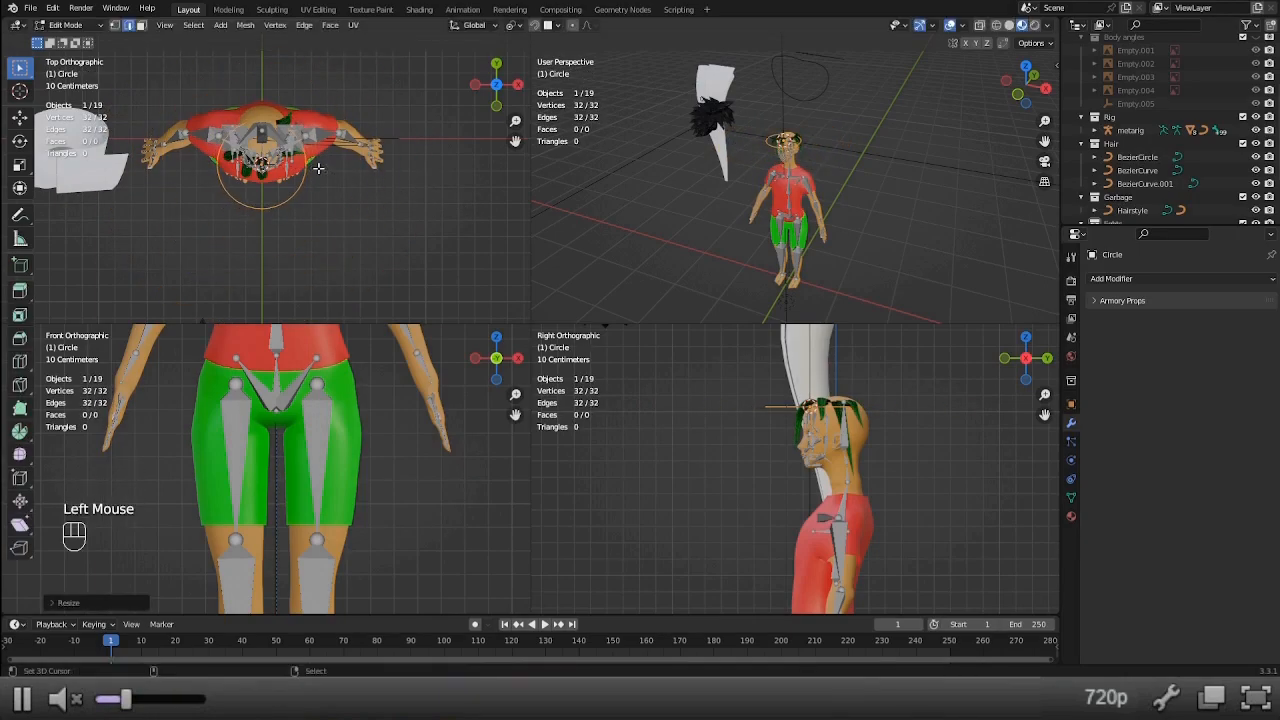
Move the circle object along the Y axis to centre it around the head.
{"action": "key", "text": "Tab"}
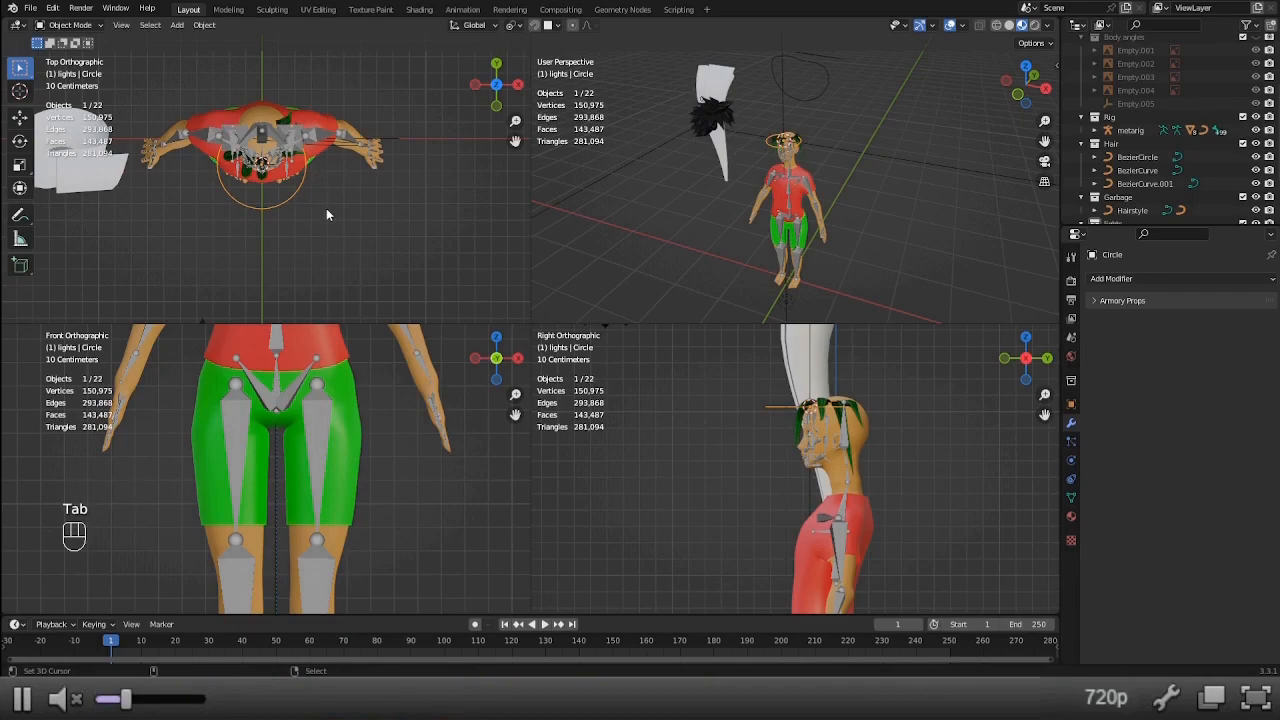
{"action": "key", "text": "g"}
{"action": "key", "text": "y"}
{"action": "left_click", "coordinate": [363, 197]}
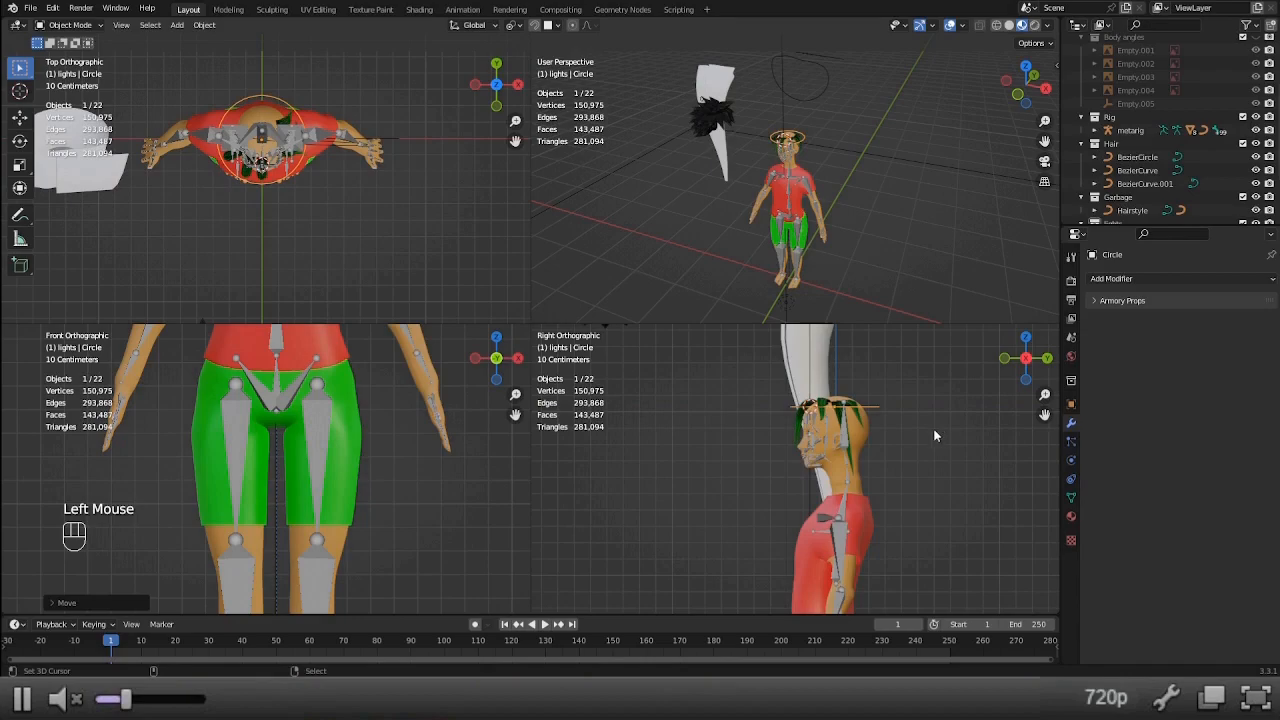
Extrude the circle's edges outward in Edit Mode, scaled to about 1.31, to form the hat brim.
{"action": "key", "text": "Tab"}
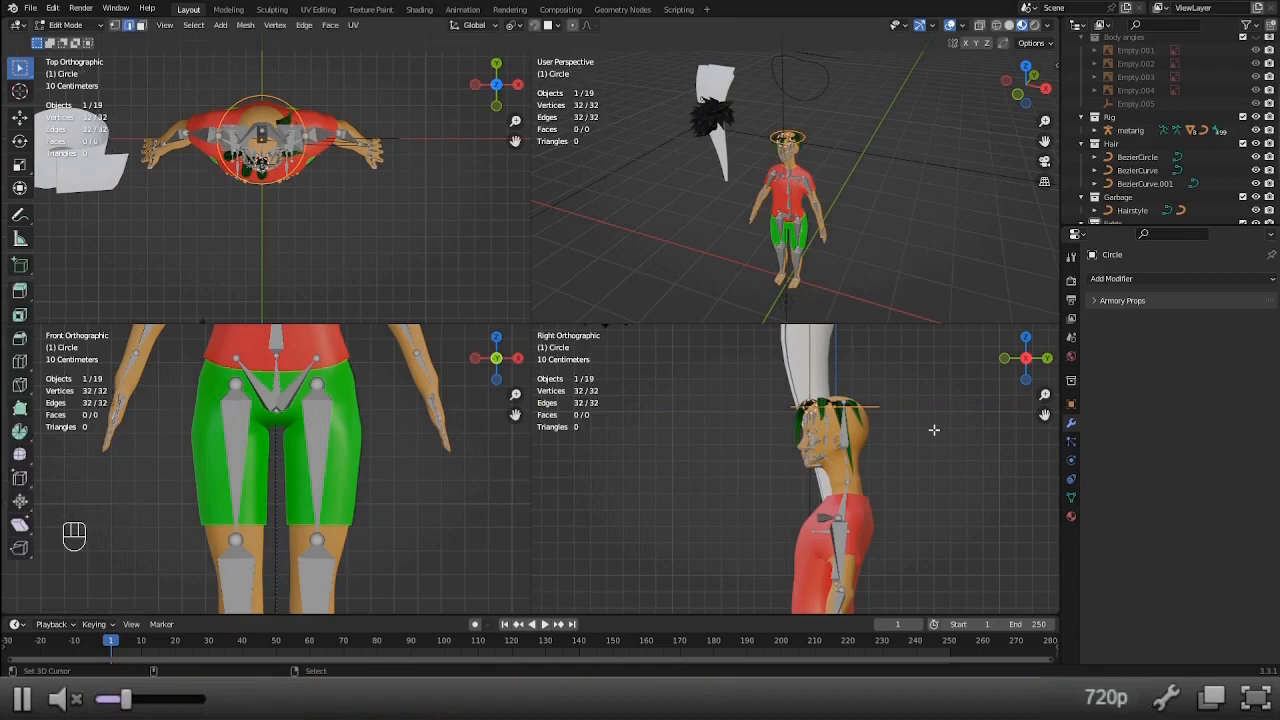
{"action": "key", "text": "e"}
{"action": "key", "text": "s"}
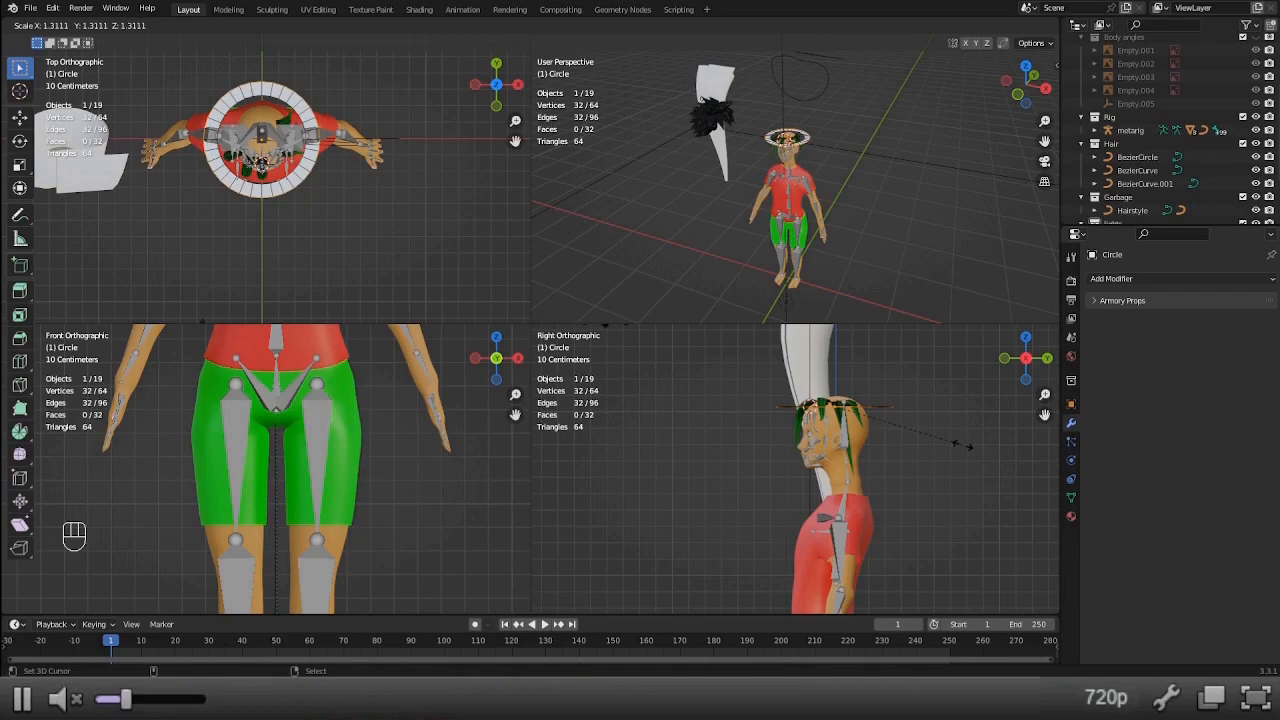
{"action": "left_click", "coordinate": [965, 444]}
Extrude the brim's inner edge loop about 0.45 m upward along Z and fill the open top with a face.
{"action": "key", "text": "alt"}
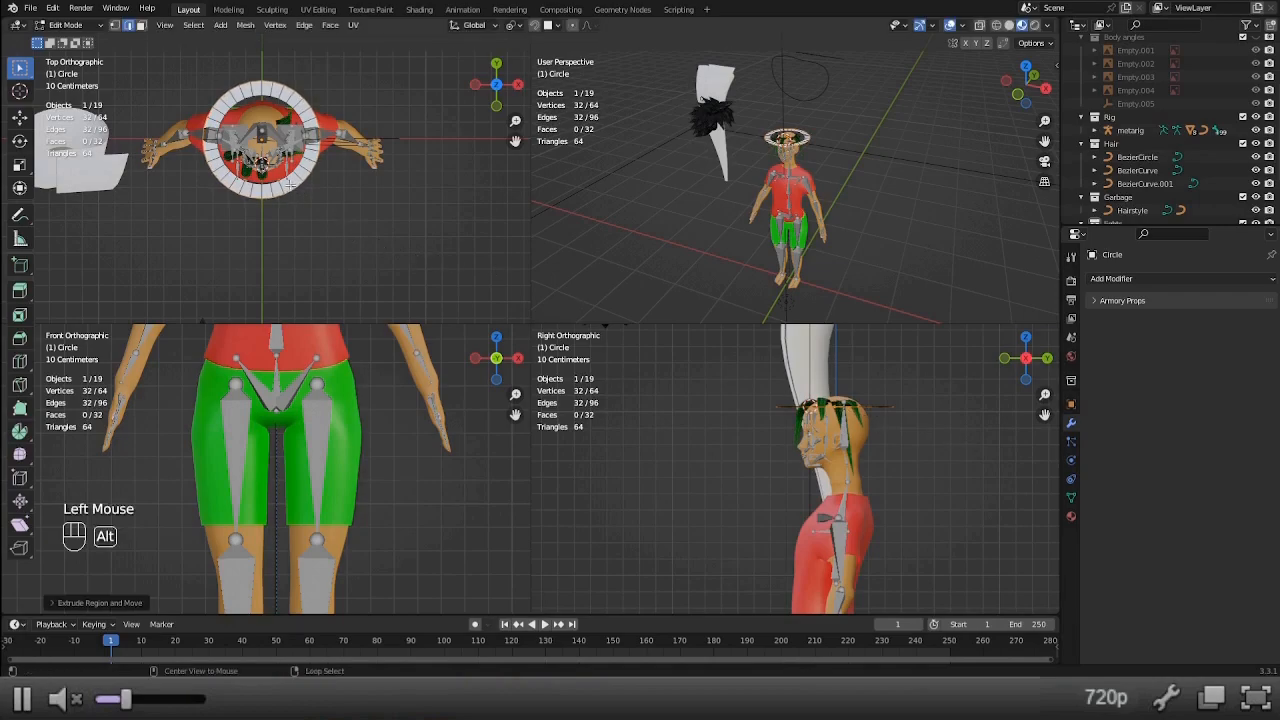
{"action": "right_click", "coordinate": [286, 172], "text": "alt"}
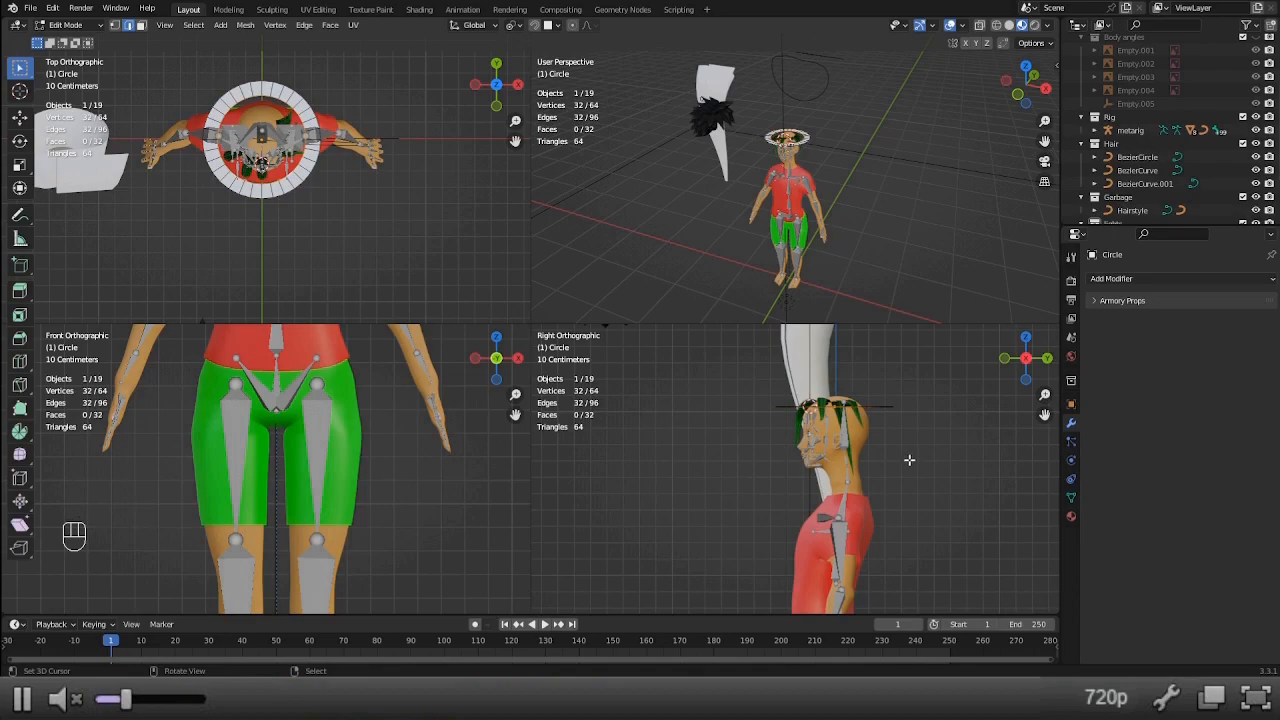
{"action": "key", "text": "e"}
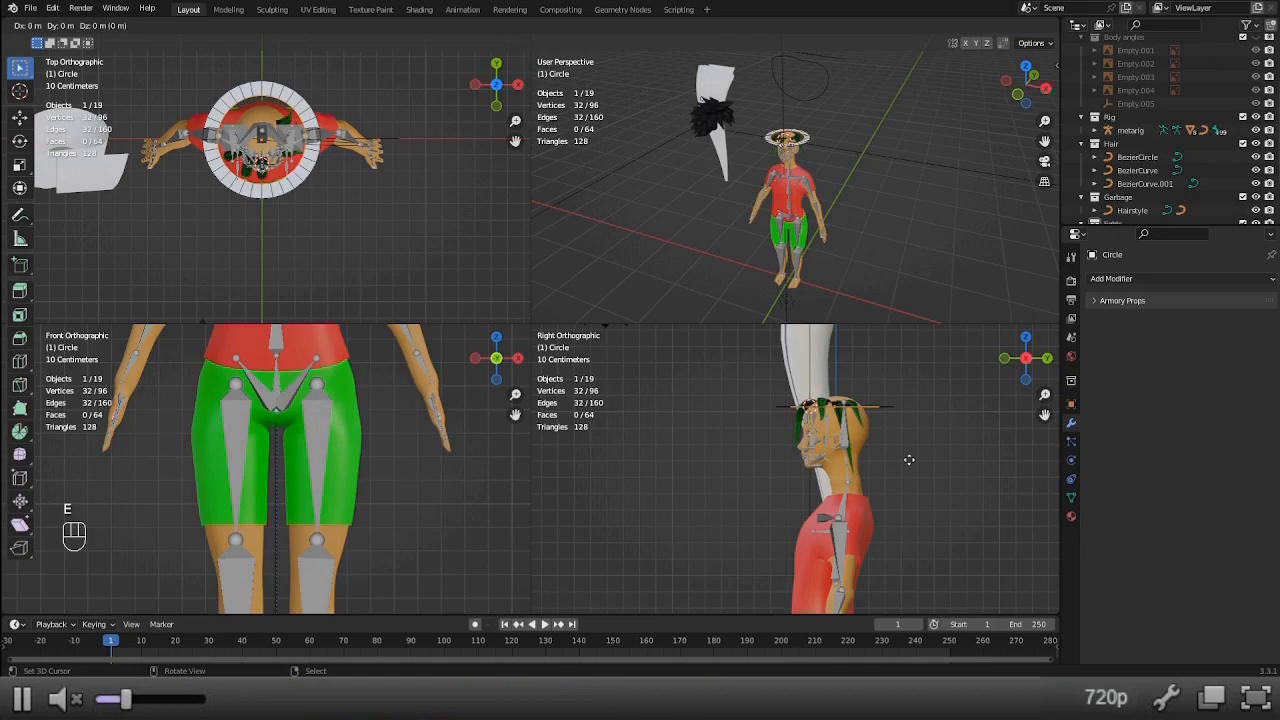
{"action": "key", "text": "z"}
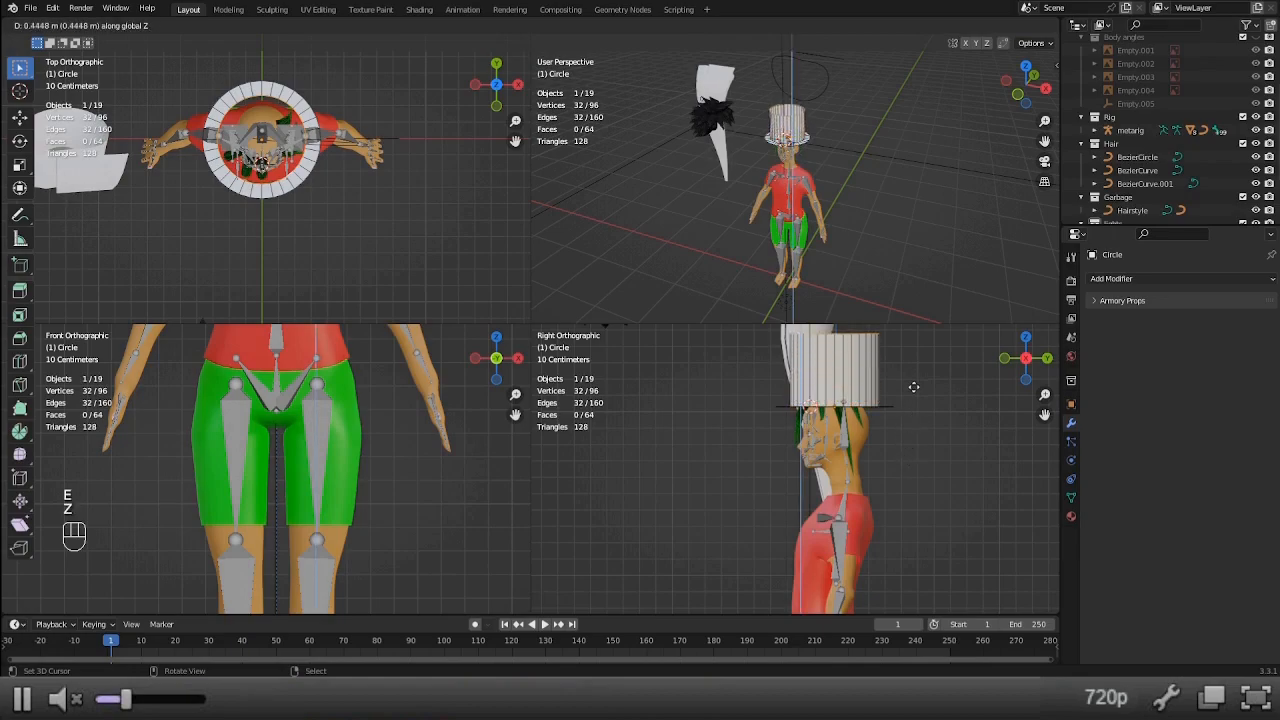
{"action": "left_click", "coordinate": [914, 385]}
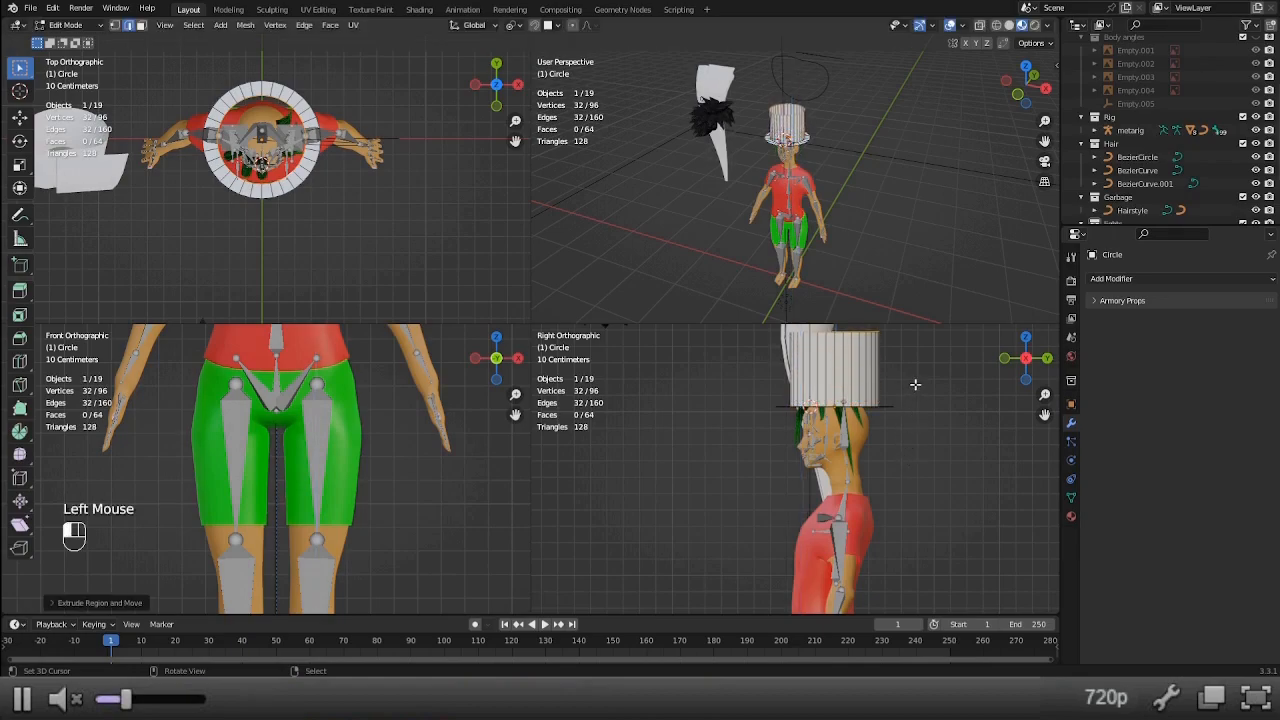
{"action": "key", "text": "f"}
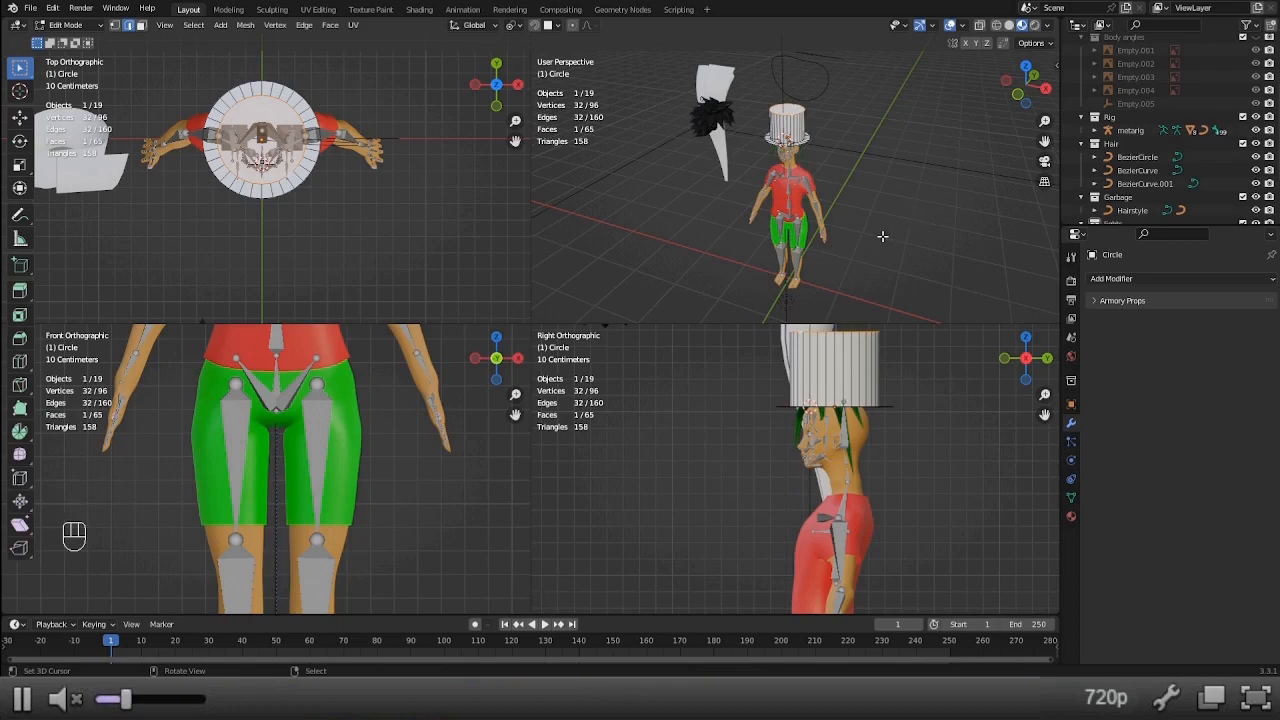
Select the ring of side faces around the hat's crown in face select mode.
{"action": "key", "text": "3"}
{"action": "right_click", "coordinate": [834, 378], "text": "alt"}
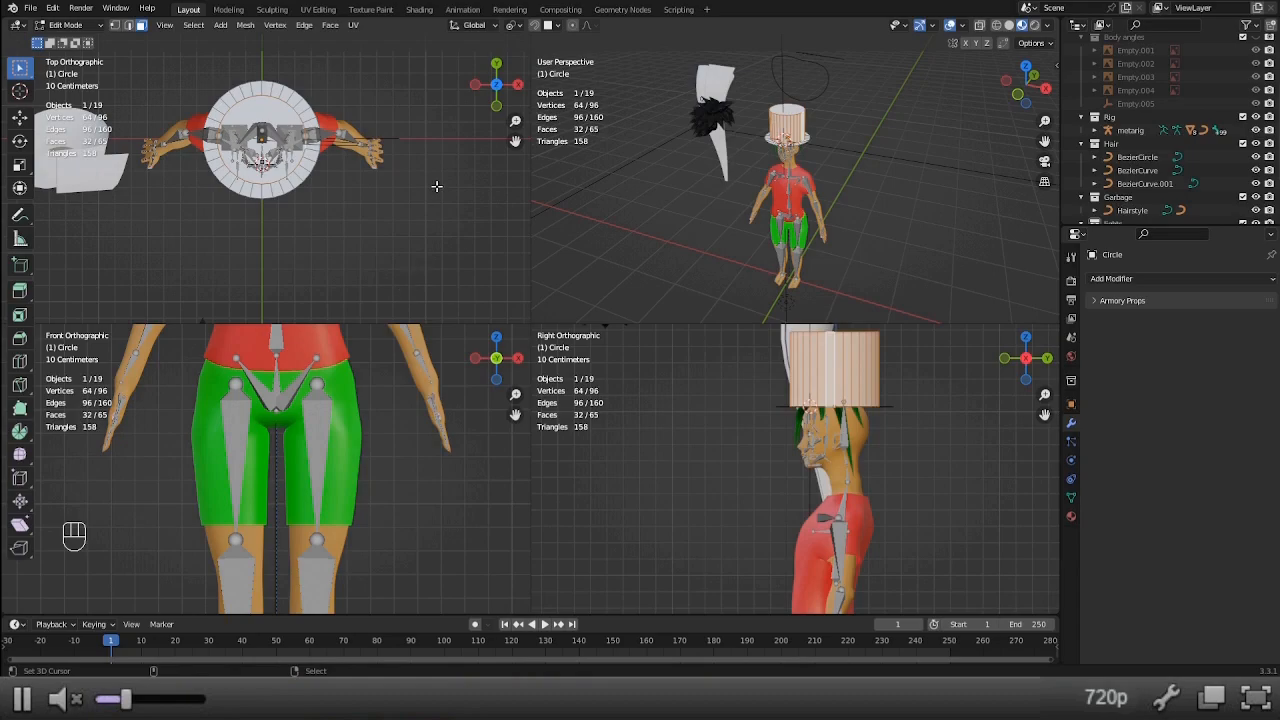
{"action": "key", "text": "s"}
{"action": "key", "text": "shift+z"}
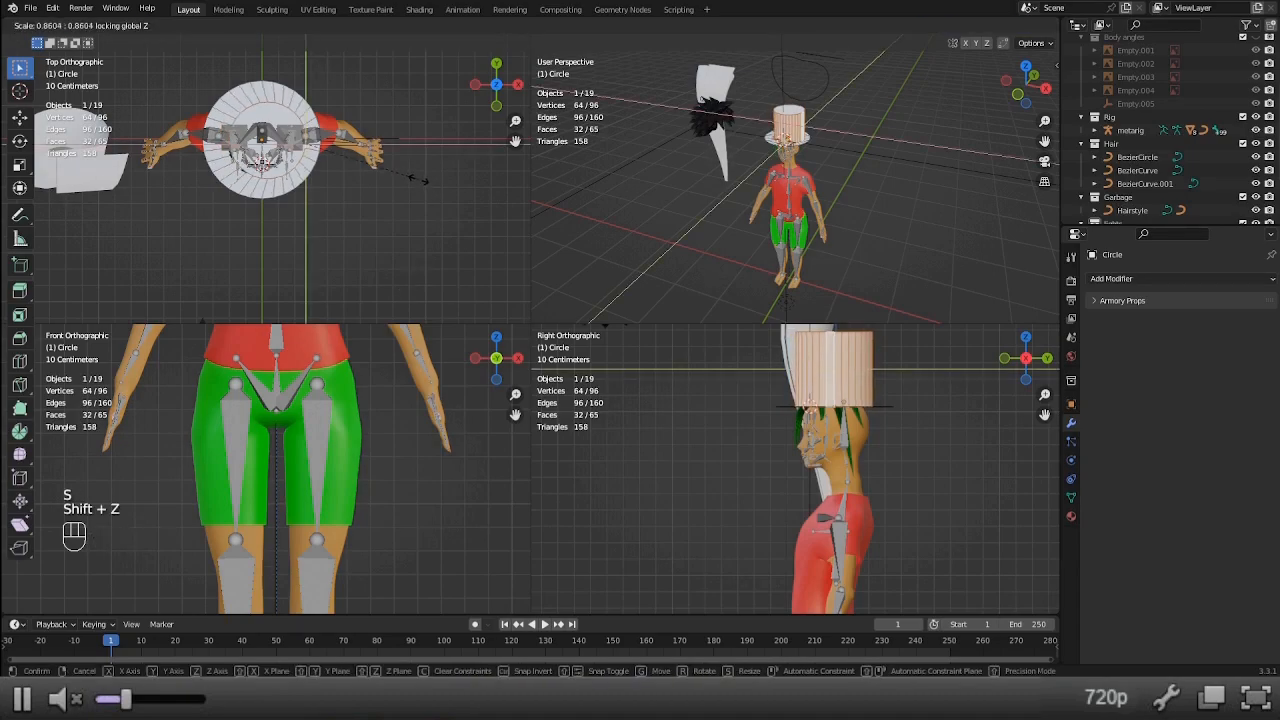
{"action": "right_click", "coordinate": [418, 180]}
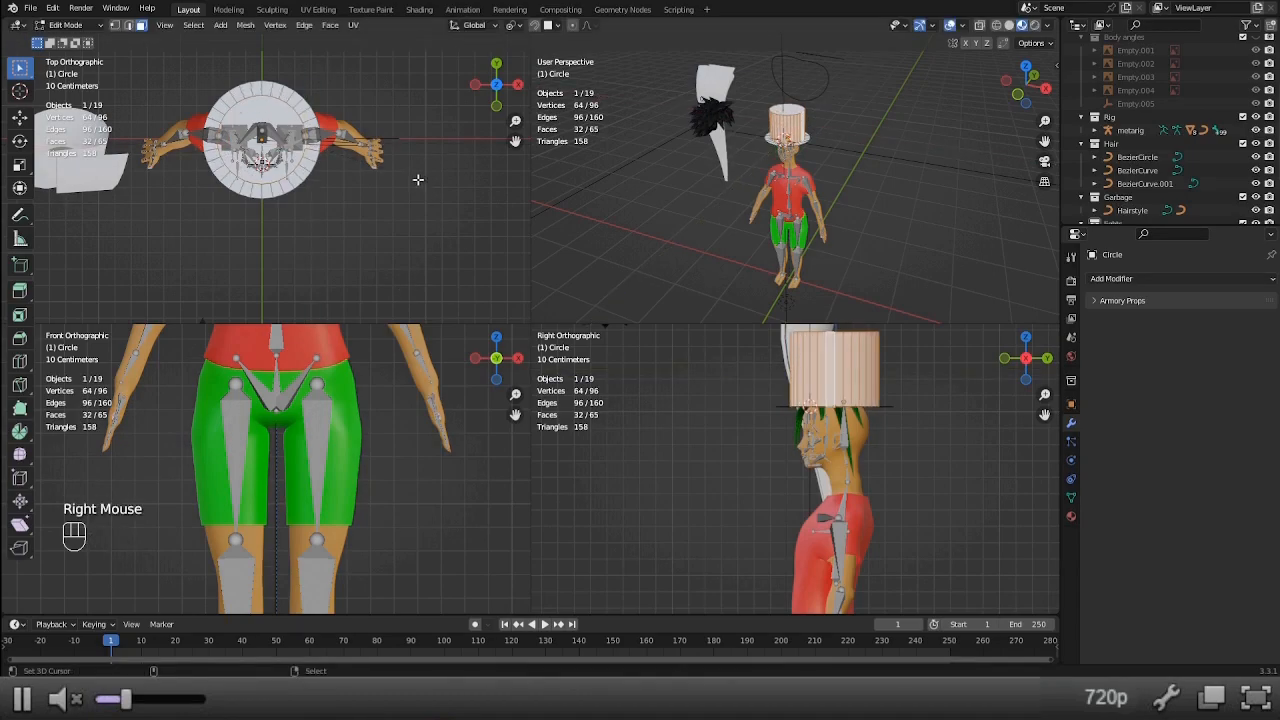
Set the pivot point to Median Point and scale the crown's side faces to about 0.78, excluding the Z axis.
{"action": "key", "text": "period"}
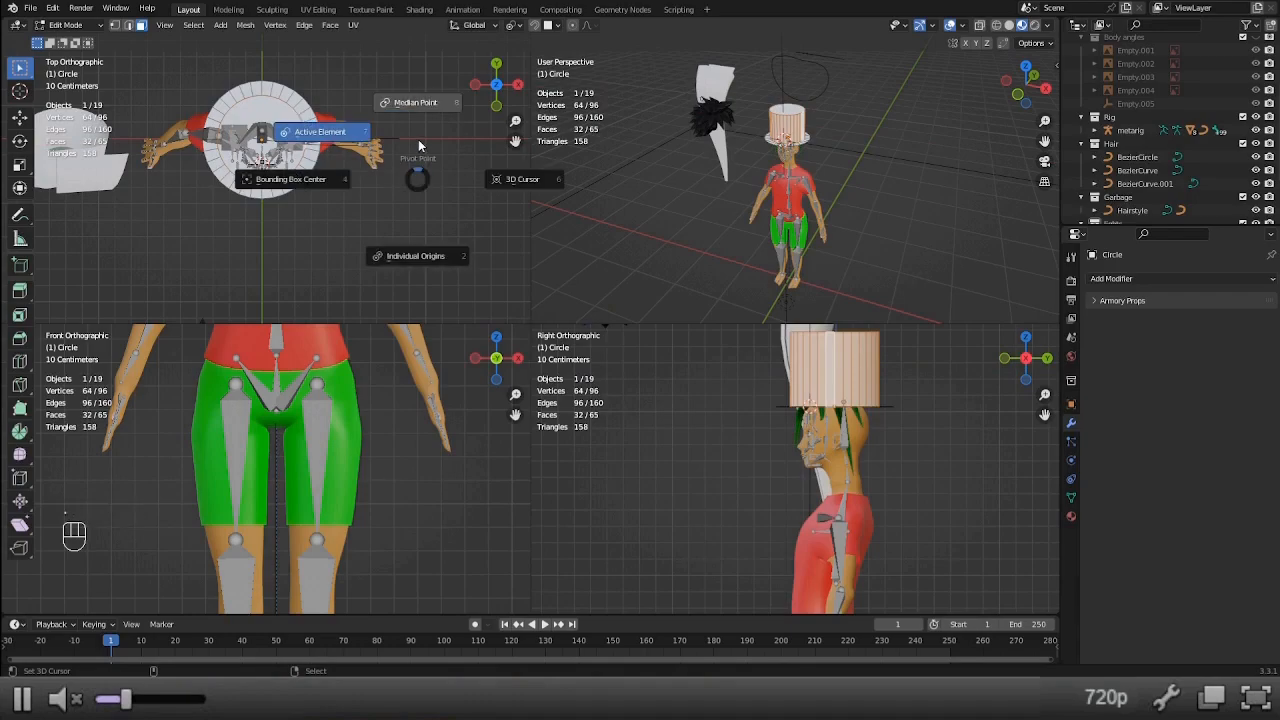
{"action": "left_click", "coordinate": [419, 143]}
{"action": "key", "text": "s"}
{"action": "key", "text": "shift+z"}
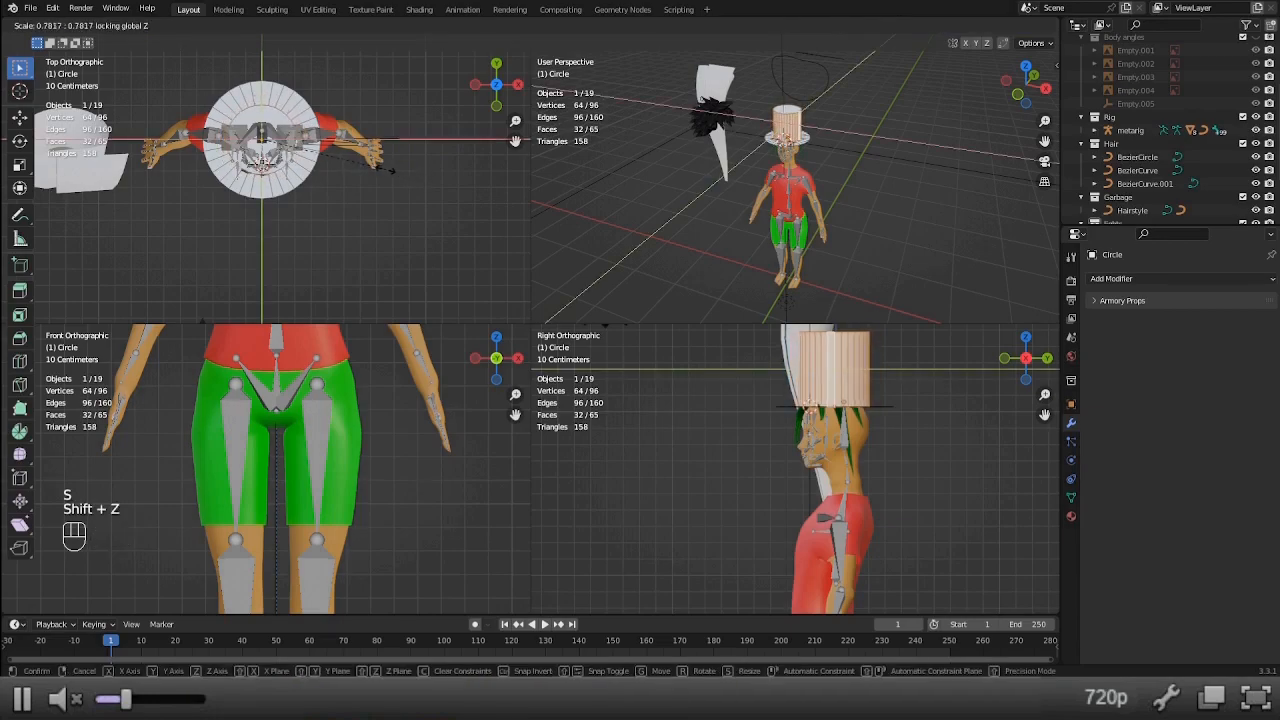
{"action": "left_click", "coordinate": [382, 170]}
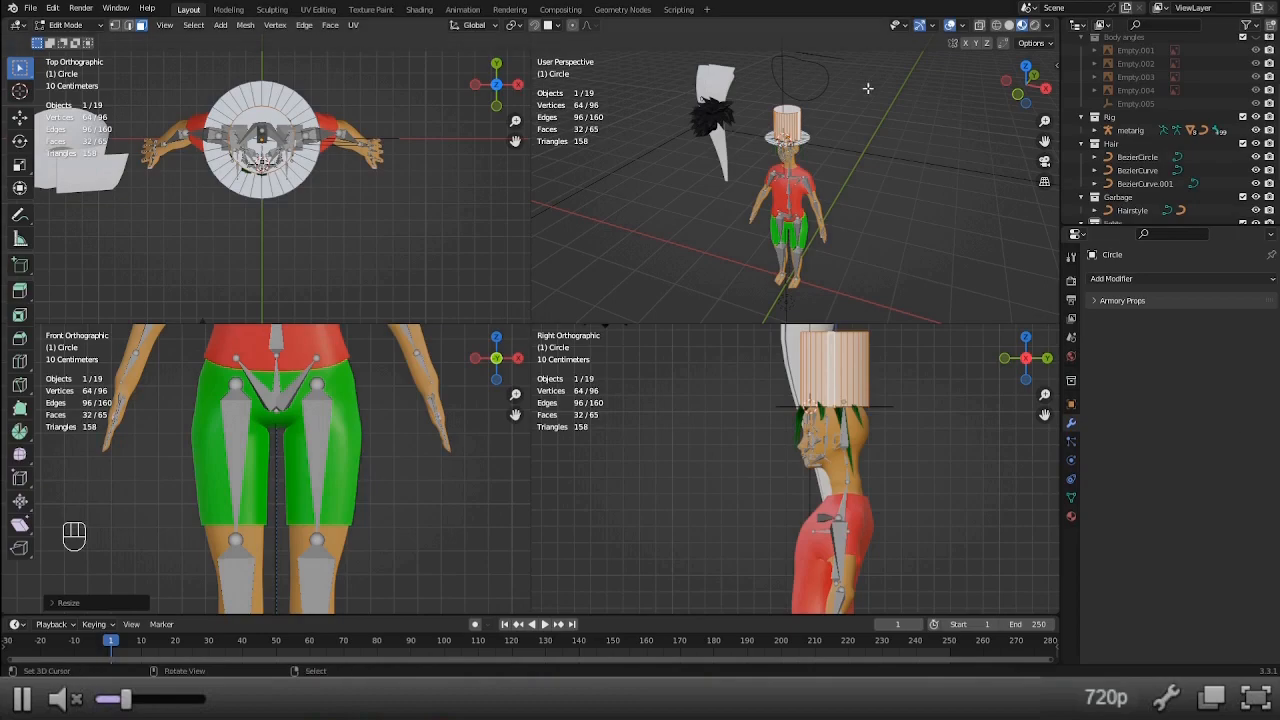
Bevel the edge loop where the hat's crown meets the brim, about 0.03 m wide with 5 segments.
{"action": "scroll", "coordinate": [868, 120], "scroll_direction": "up", "scroll_amount": 2}
{"action": "middle_click_drag", "start_coordinate": [861, 142], "coordinate": [829, 240], "text": "shift"}
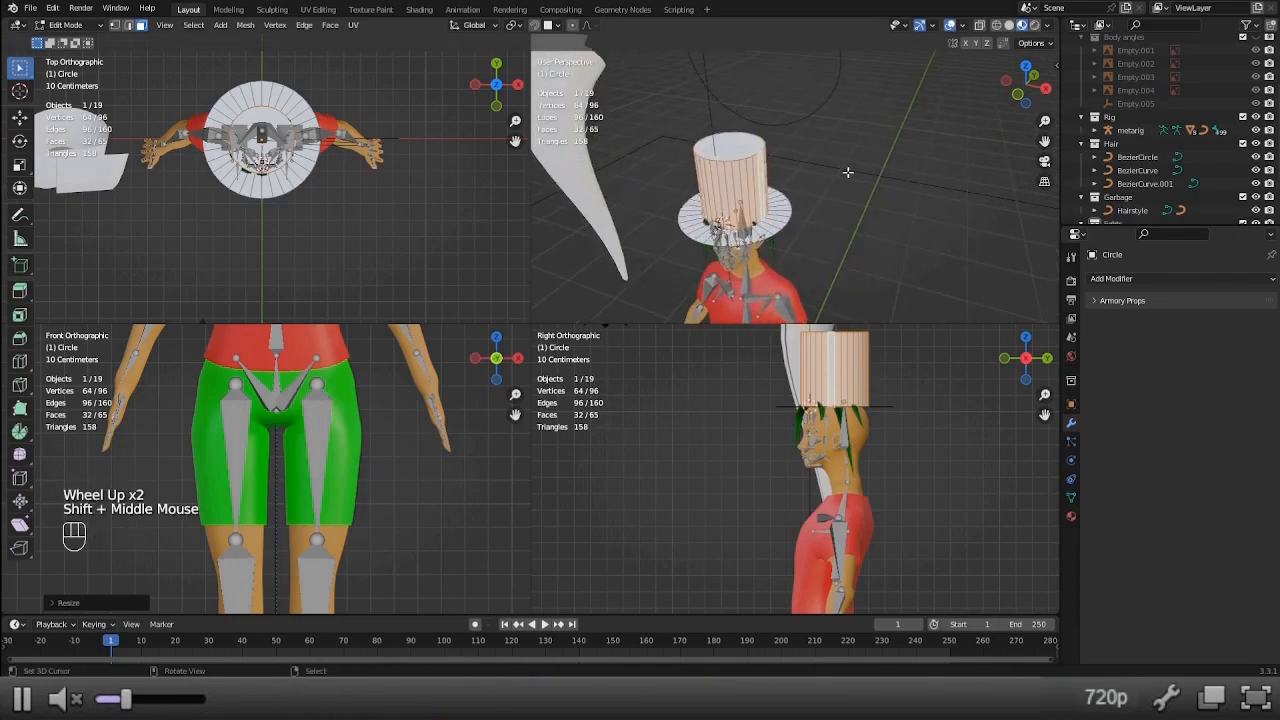
{"action": "left_click", "coordinate": [1147, 279]}
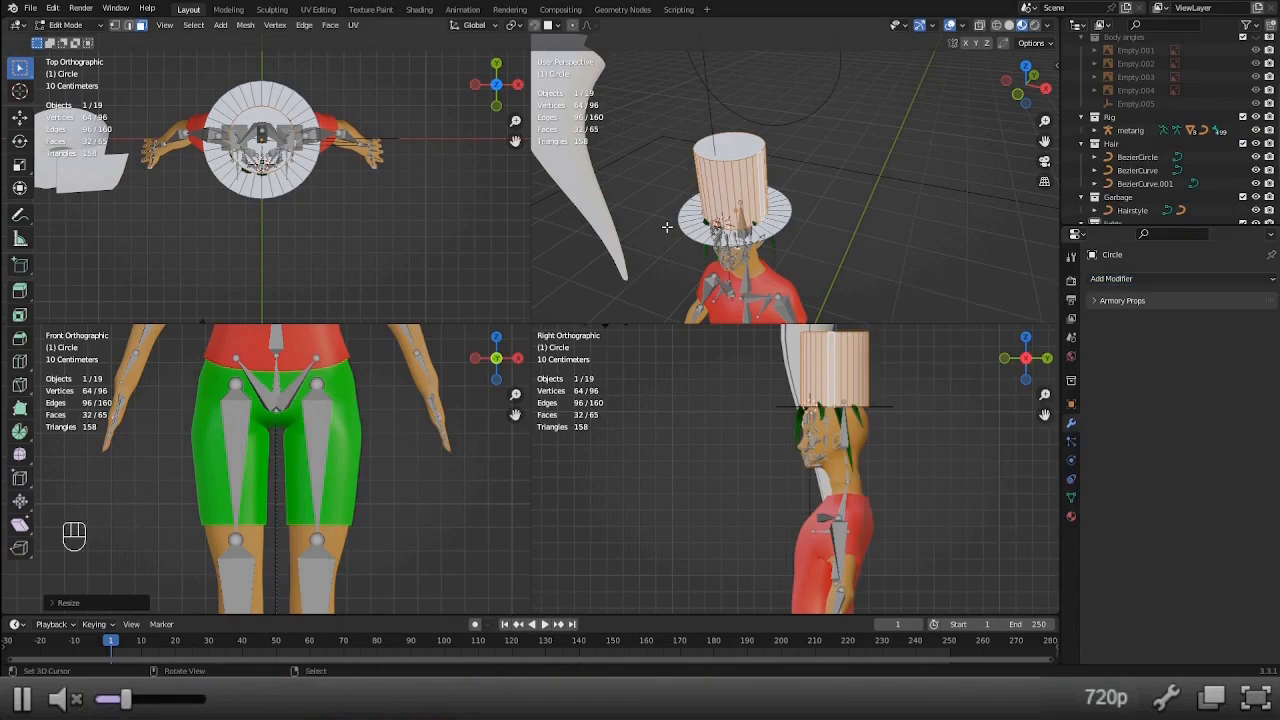
{"action": "key", "text": "2"}
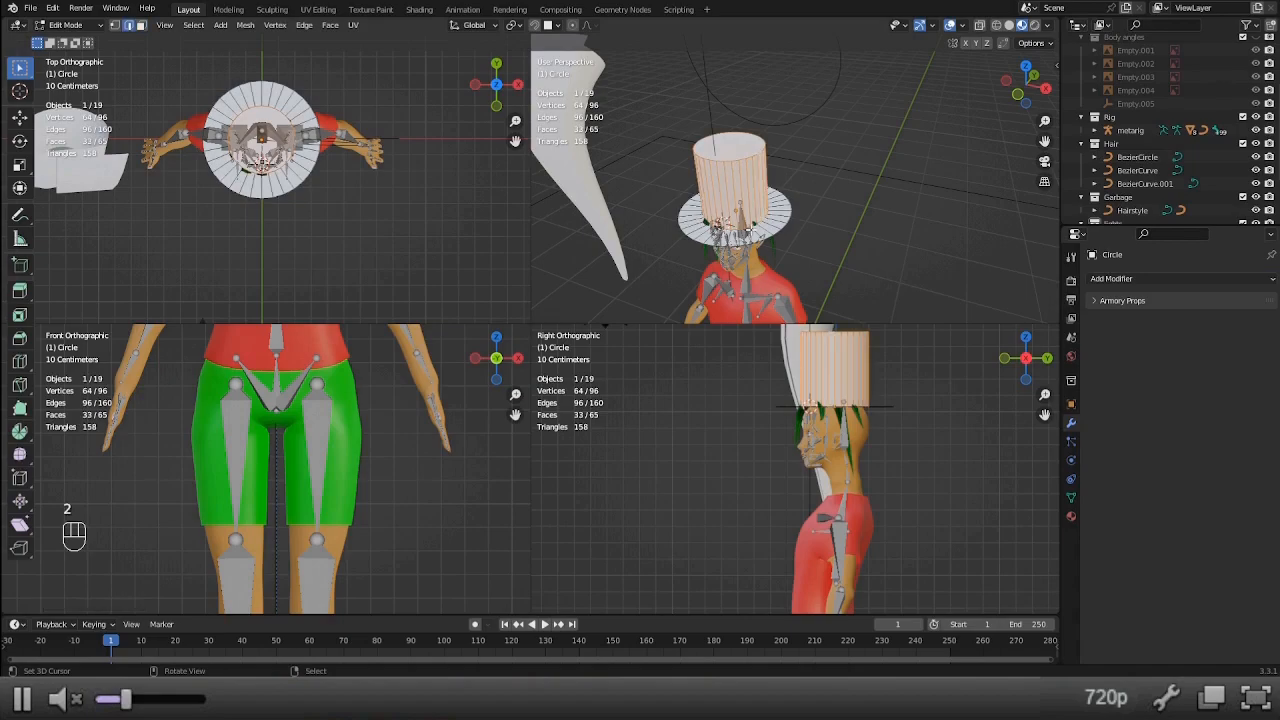
{"action": "right_click", "coordinate": [792, 218], "text": "alt"}
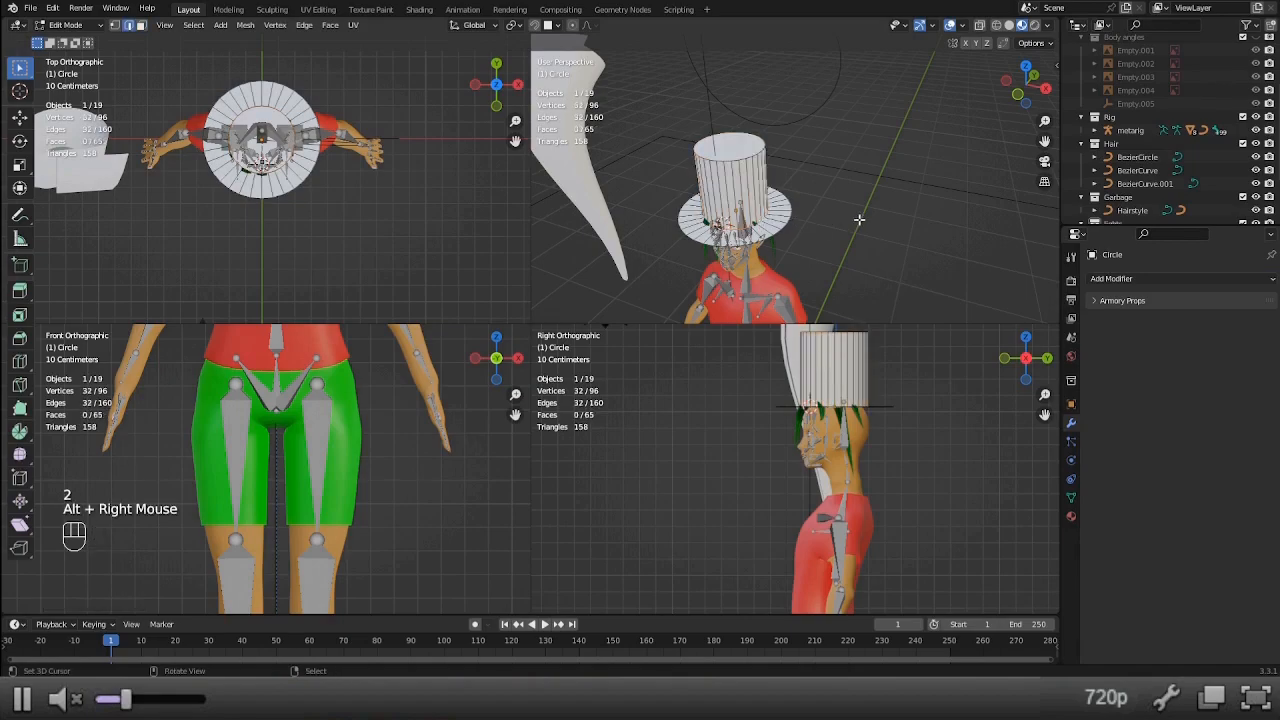
{"action": "key", "text": "ctrl+b"}
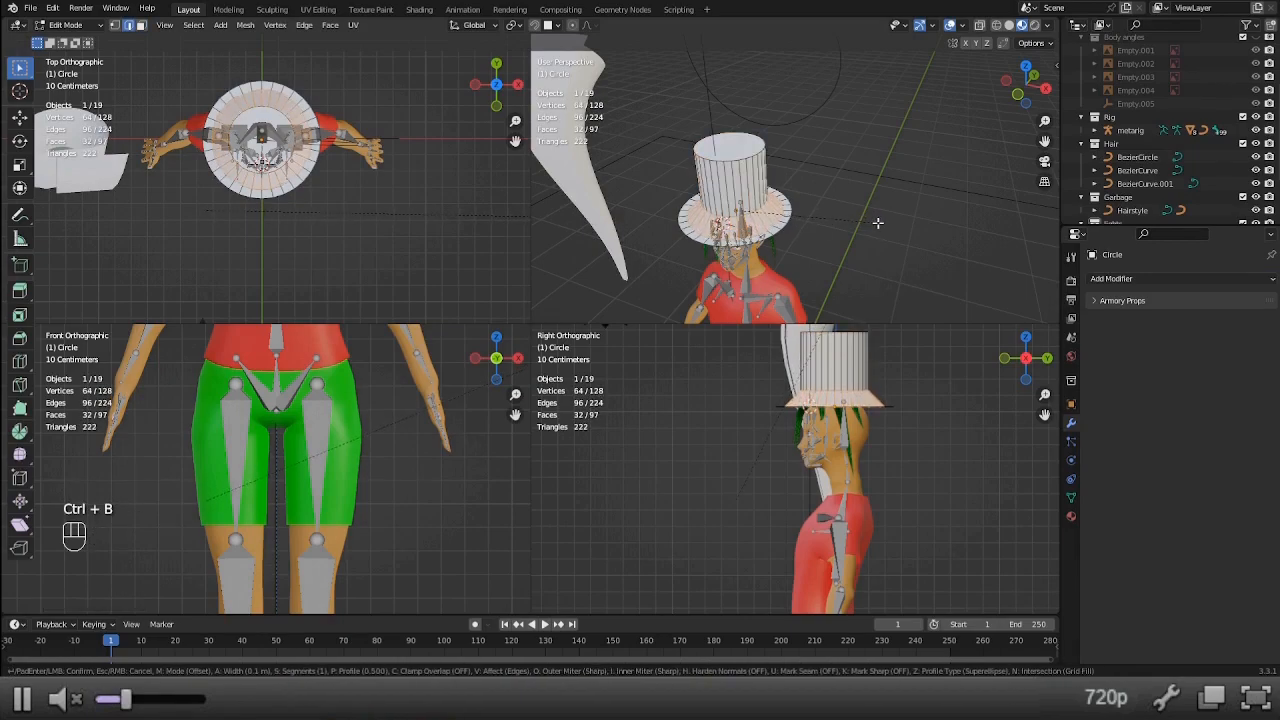
{"action": "scroll", "coordinate": [867, 223], "scroll_direction": "up", "scroll_amount": 2}
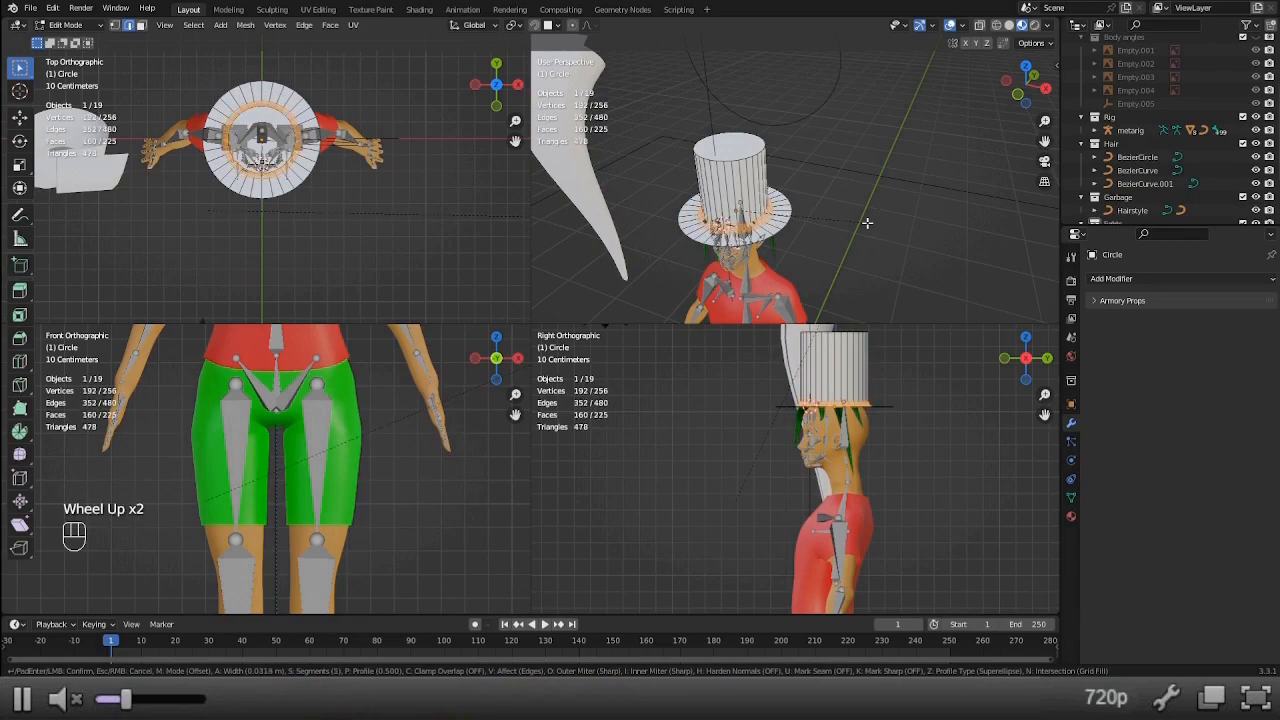
{"action": "left_click", "coordinate": [867, 223]}
Add a Solidify modifier to the hat and shade it smooth in Object Mode.
{"action": "left_click", "coordinate": [1142, 279]}
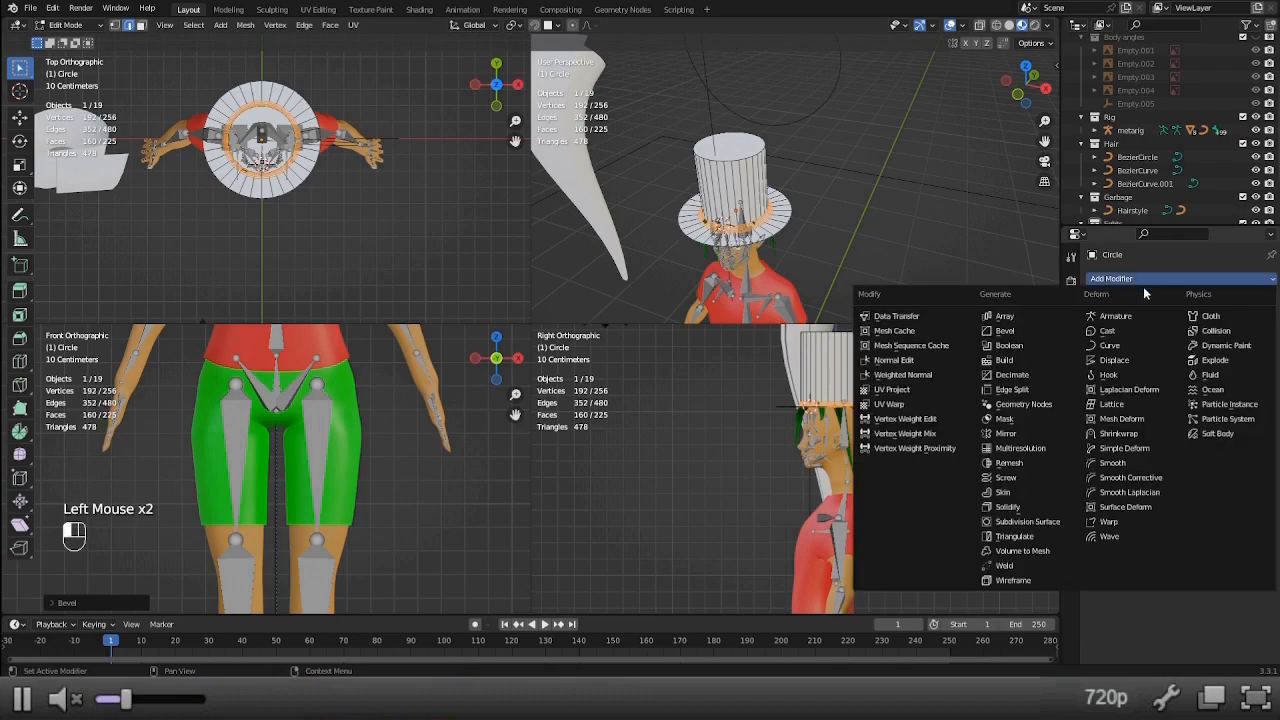
{"action": "left_click", "coordinate": [1036, 510]}
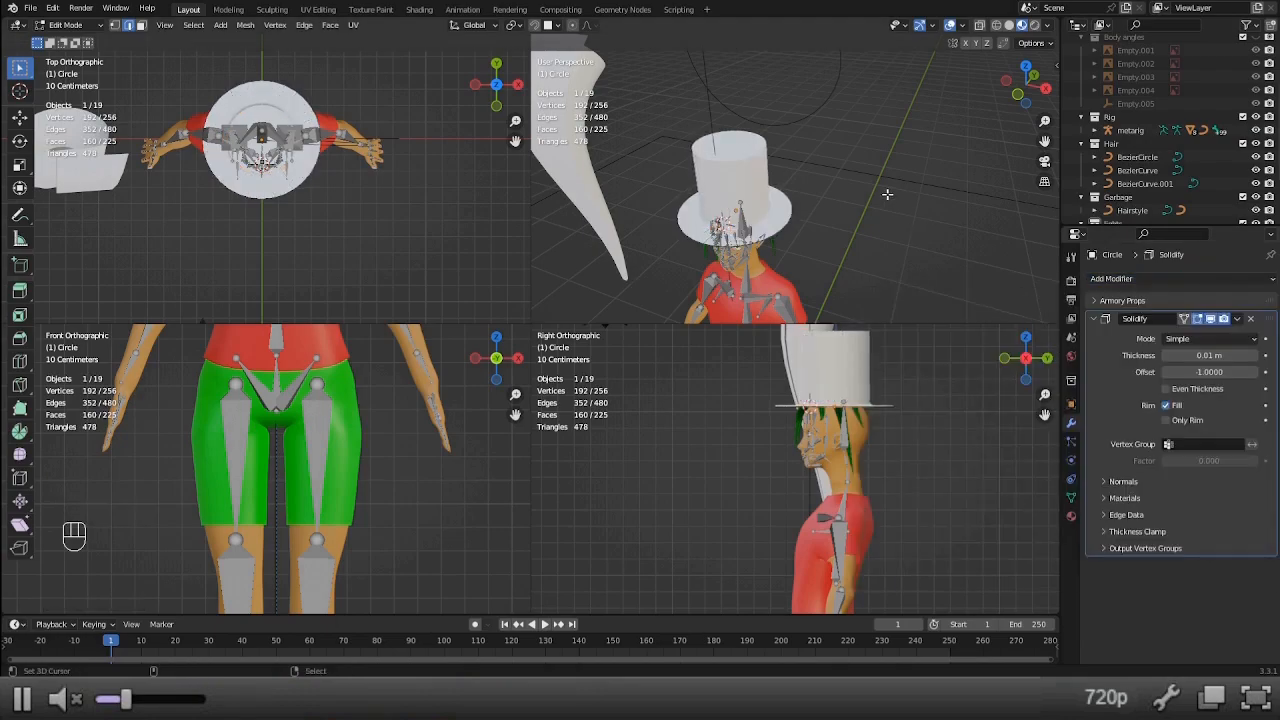
{"action": "key", "text": "Tab"}
{"action": "key", "text": "w"}
{"action": "left_click", "coordinate": [836, 265]}
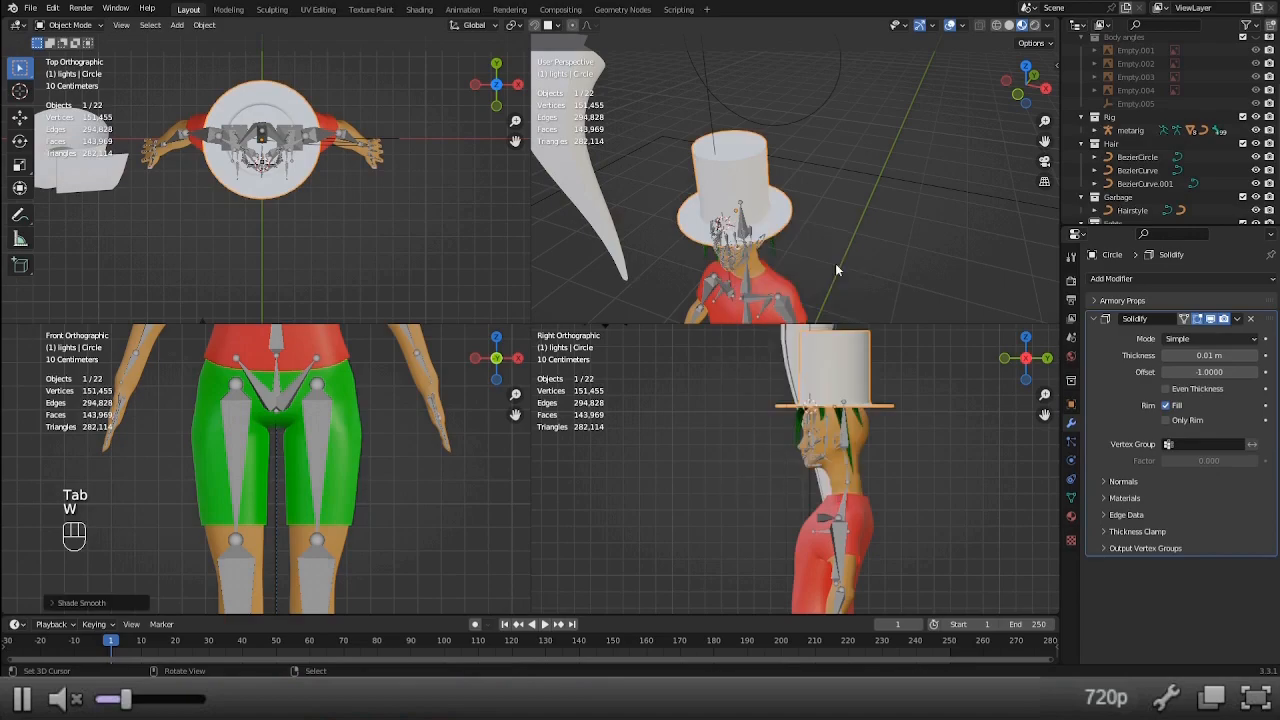
Bevel the crown's top edge loop about 0.02 m wide with 5 segments and apply the Solidify modifier.
{"action": "key", "text": "Tab"}
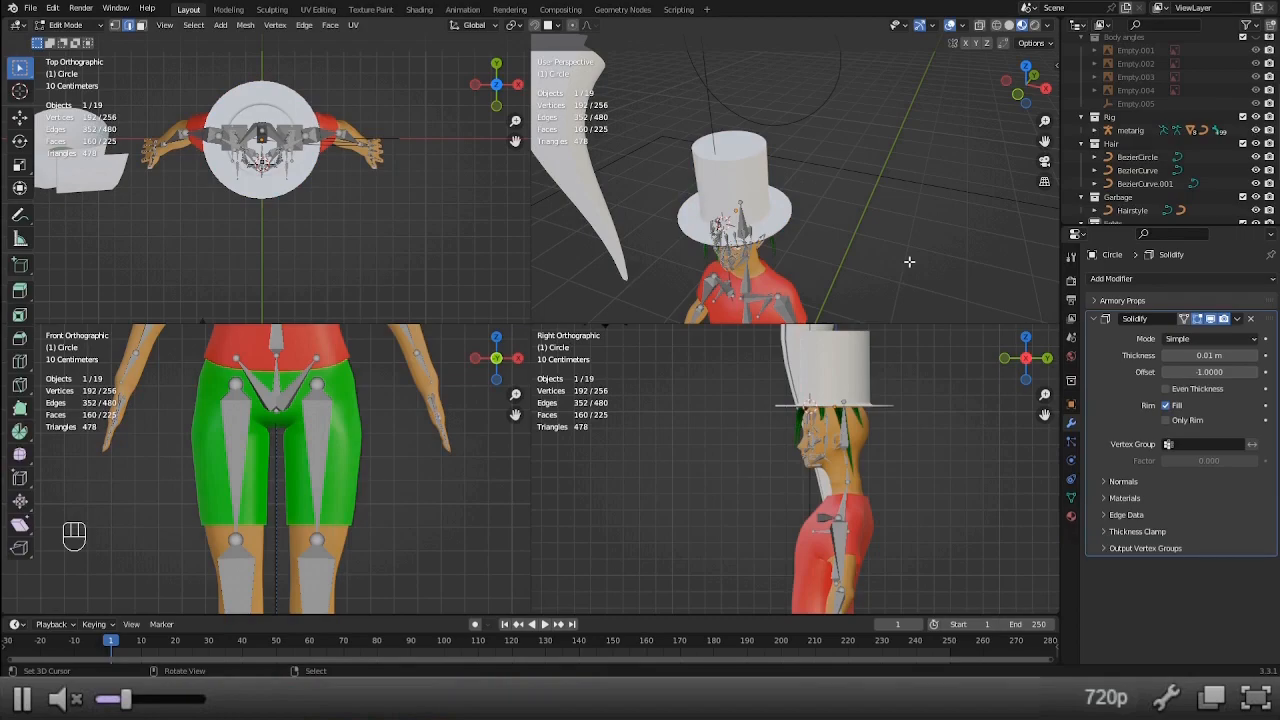
{"action": "left_click", "coordinate": [1212, 318]}
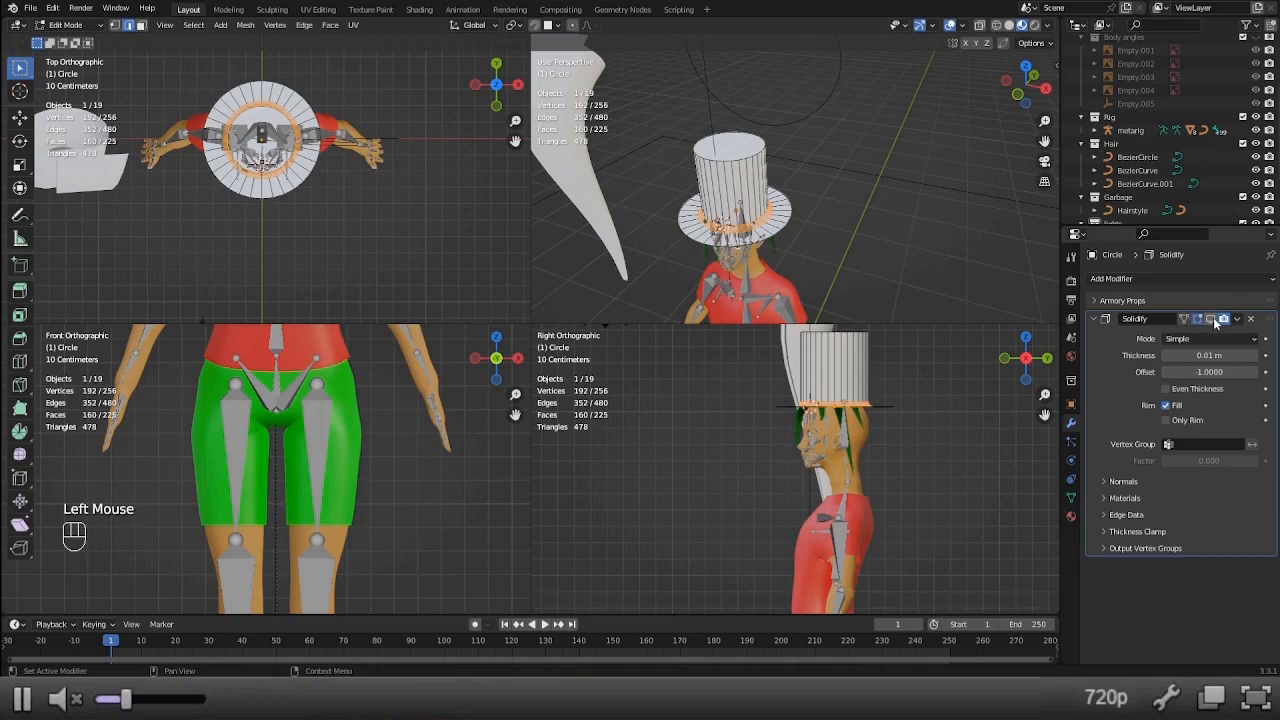
{"action": "right_click", "coordinate": [792, 152], "text": "alt"}
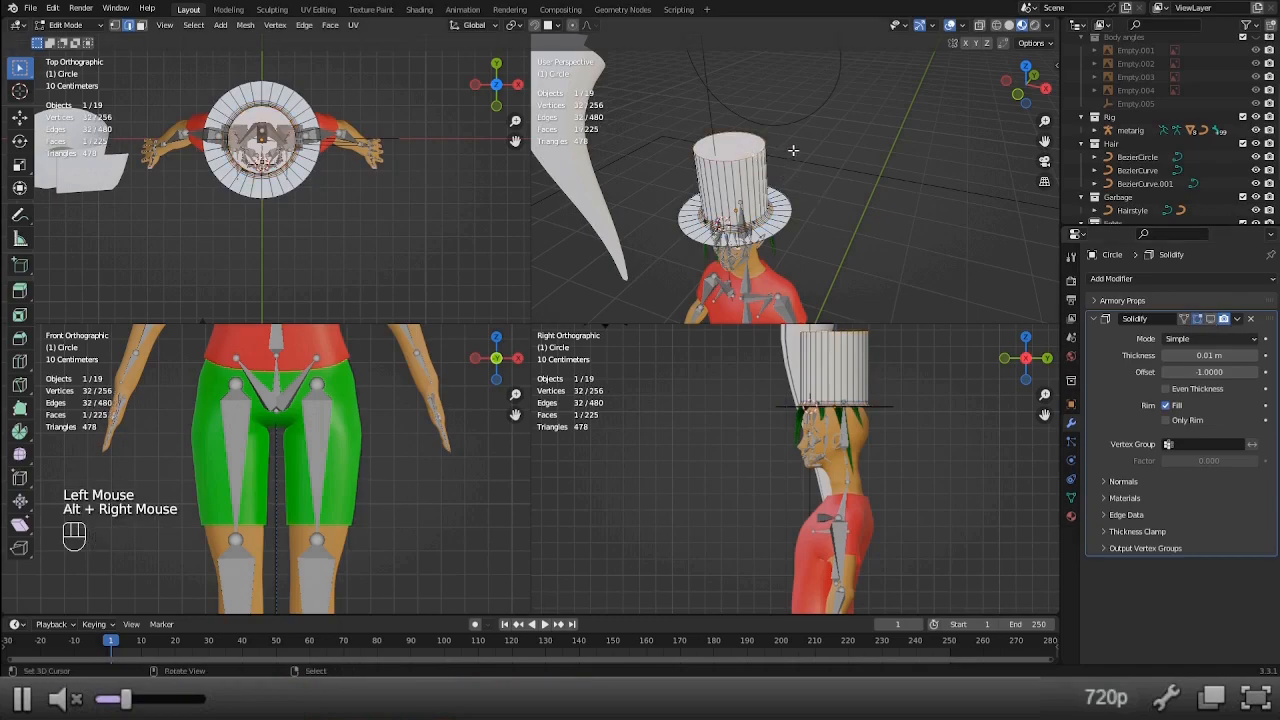
{"action": "key", "text": "ctrl+b"}
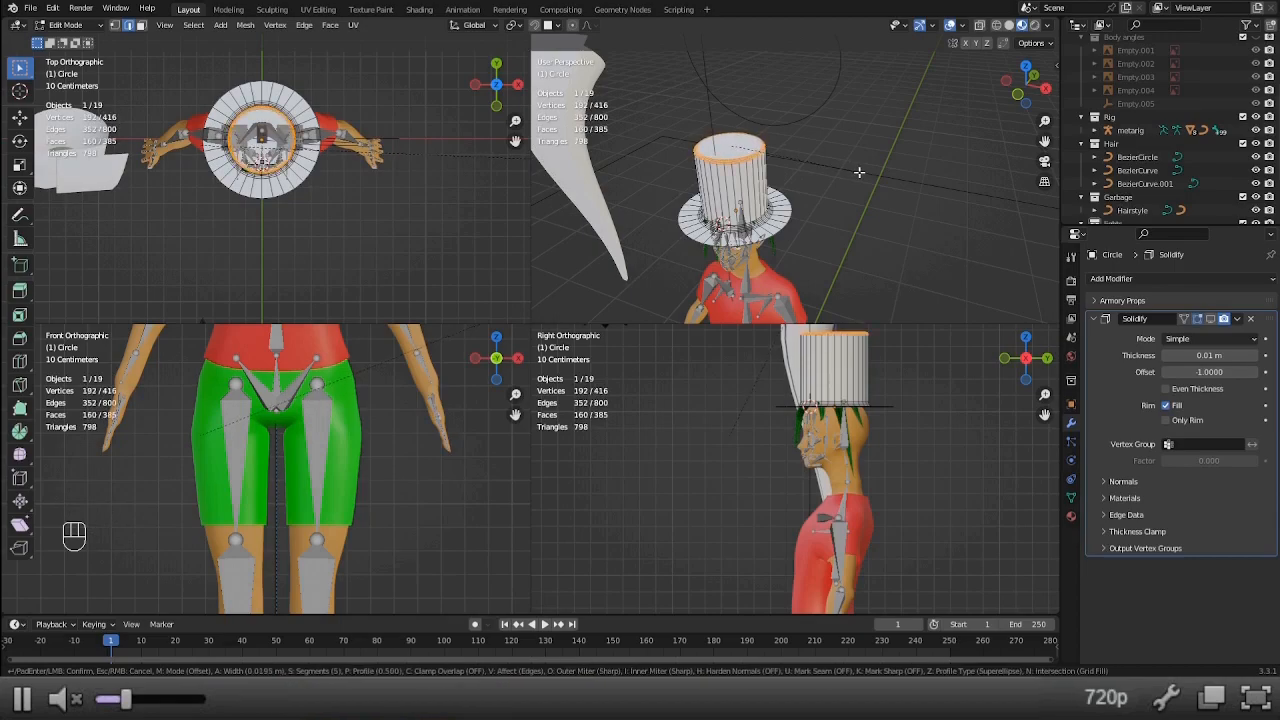
{"action": "left_click", "coordinate": [857, 172]}
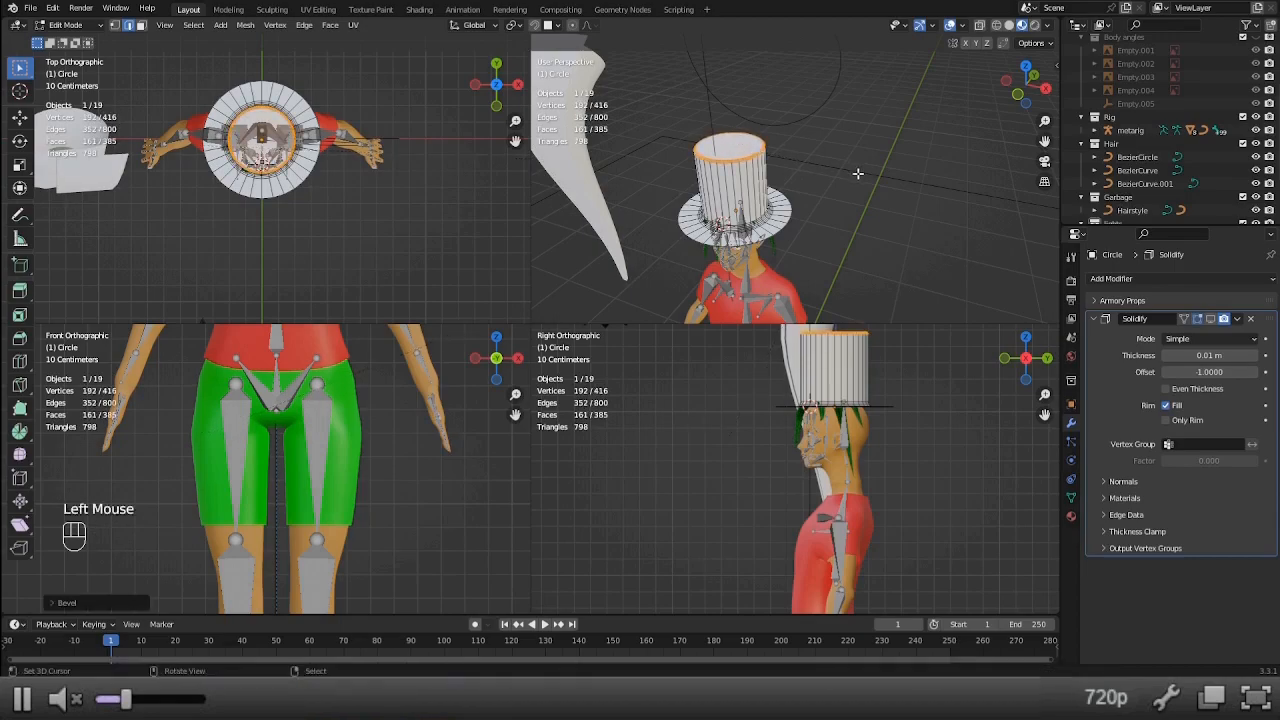
{"action": "key", "text": "Tab"}
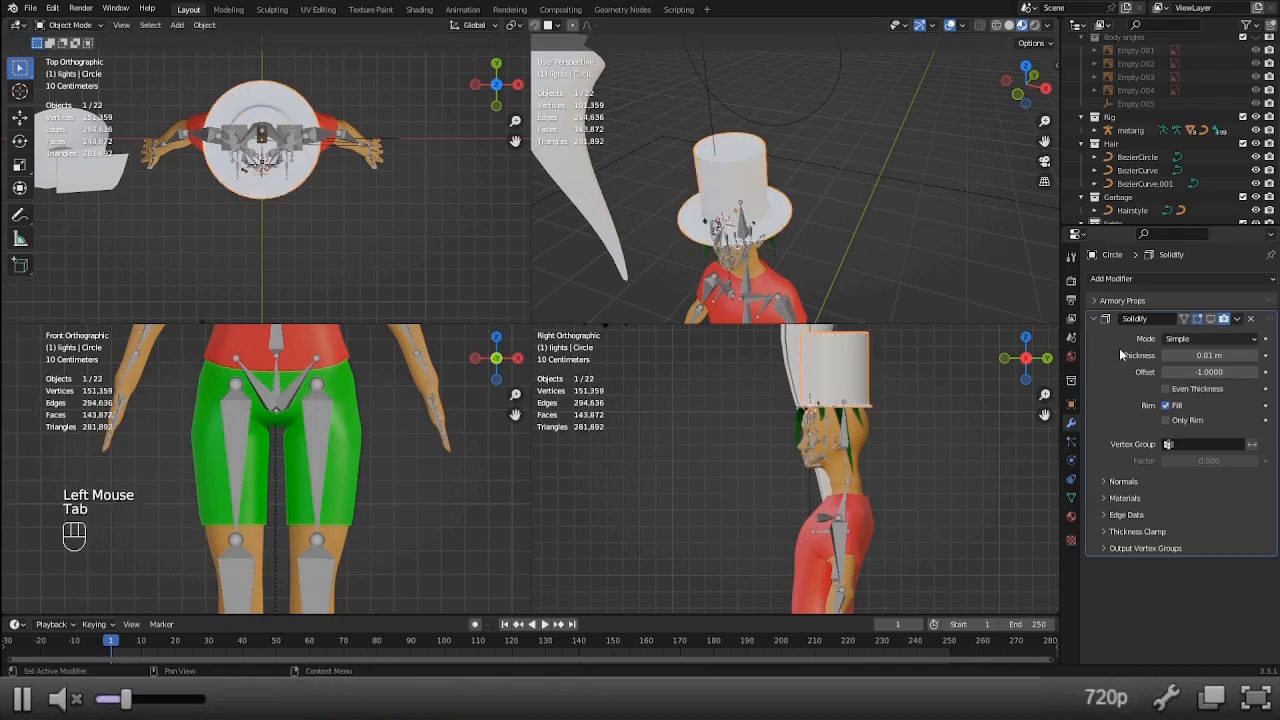
{"action": "key", "text": "ctrl+a"}
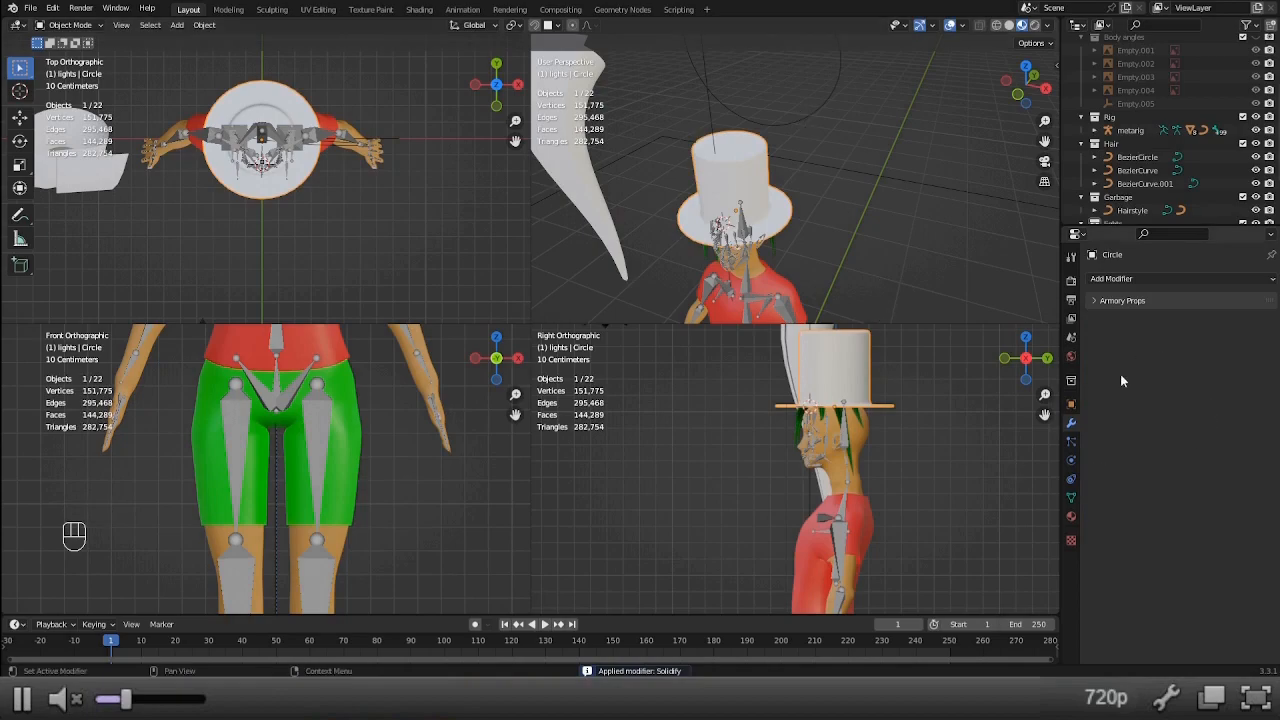
Create a new material named "Hat material" on the hat and set its base color to near black.
{"action": "left_click", "coordinate": [1071, 515]}
{"action": "left_click", "coordinate": [1150, 340]}
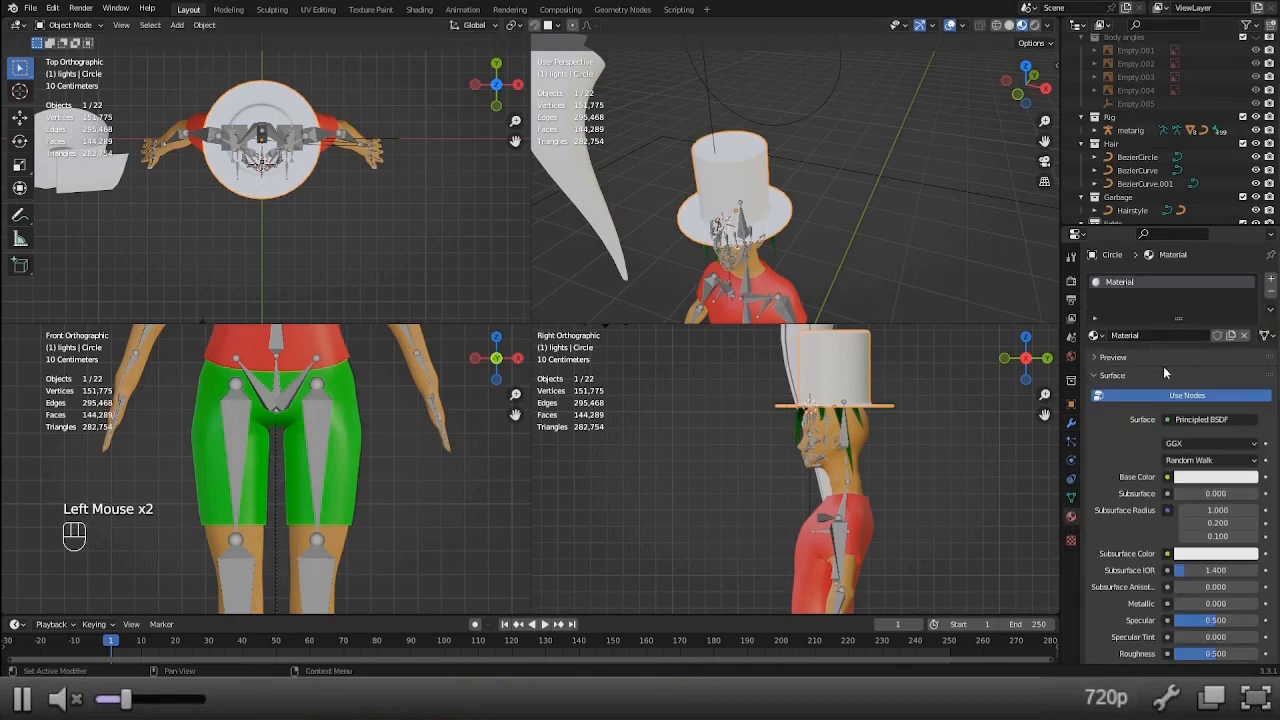
{"action": "double_click", "coordinate": [1143, 282]}
{"action": "type", "text": "Hat material"}
{"action": "key", "text": "Return"}
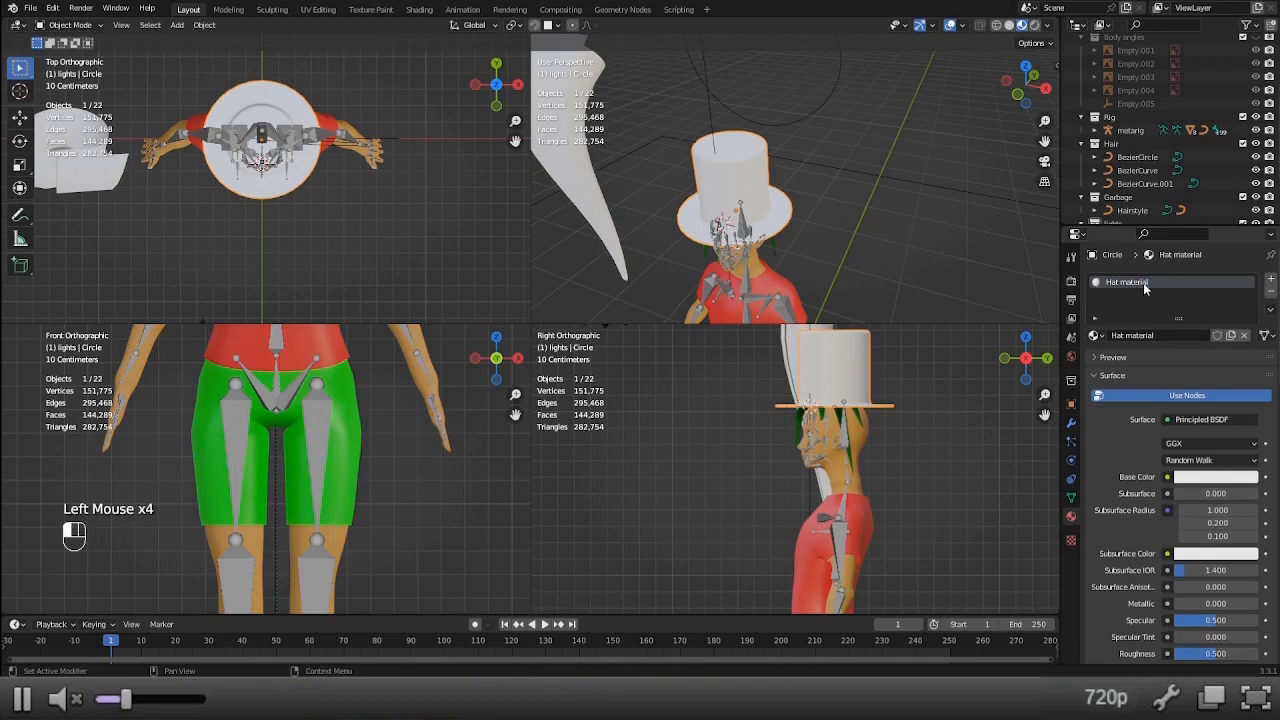
{"action": "left_click", "coordinate": [1198, 478]}
{"action": "left_click", "coordinate": [1248, 380]}
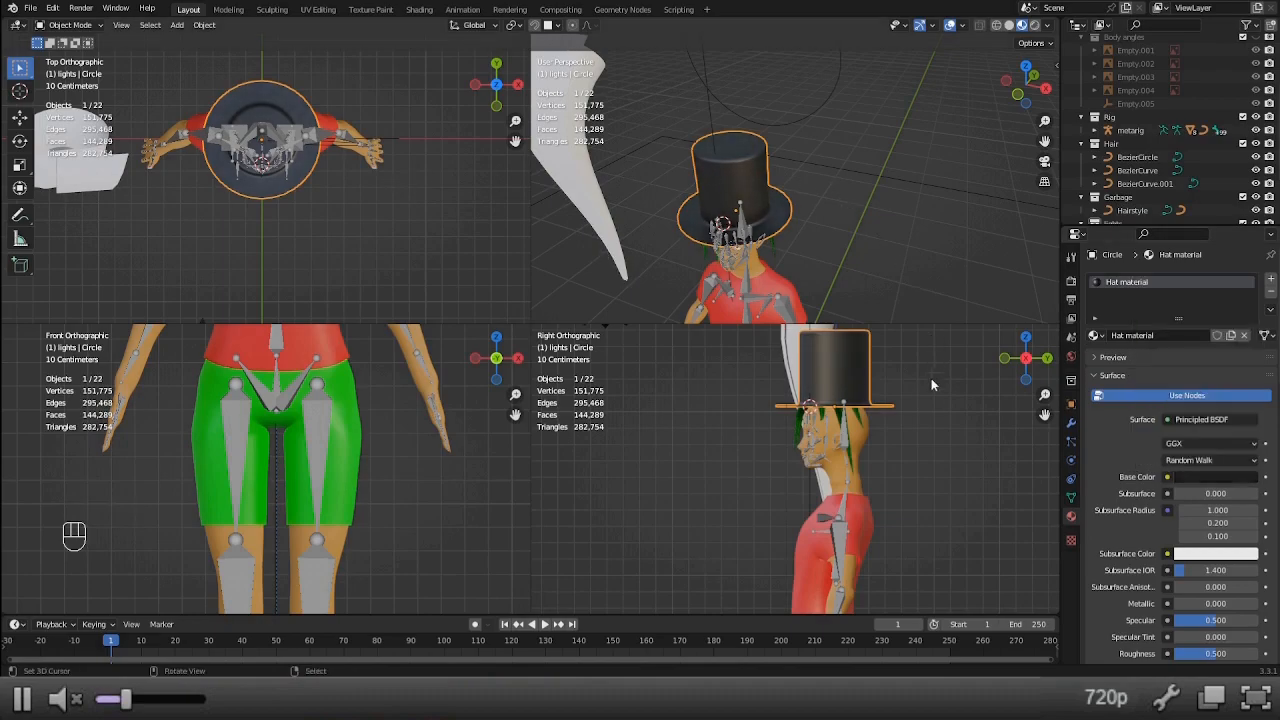
Select the metarig's head bone spine.006 in Pose Mode.
{"action": "right_click", "coordinate": [846, 440]}
{"action": "key", "text": "ctrl+Tab"}
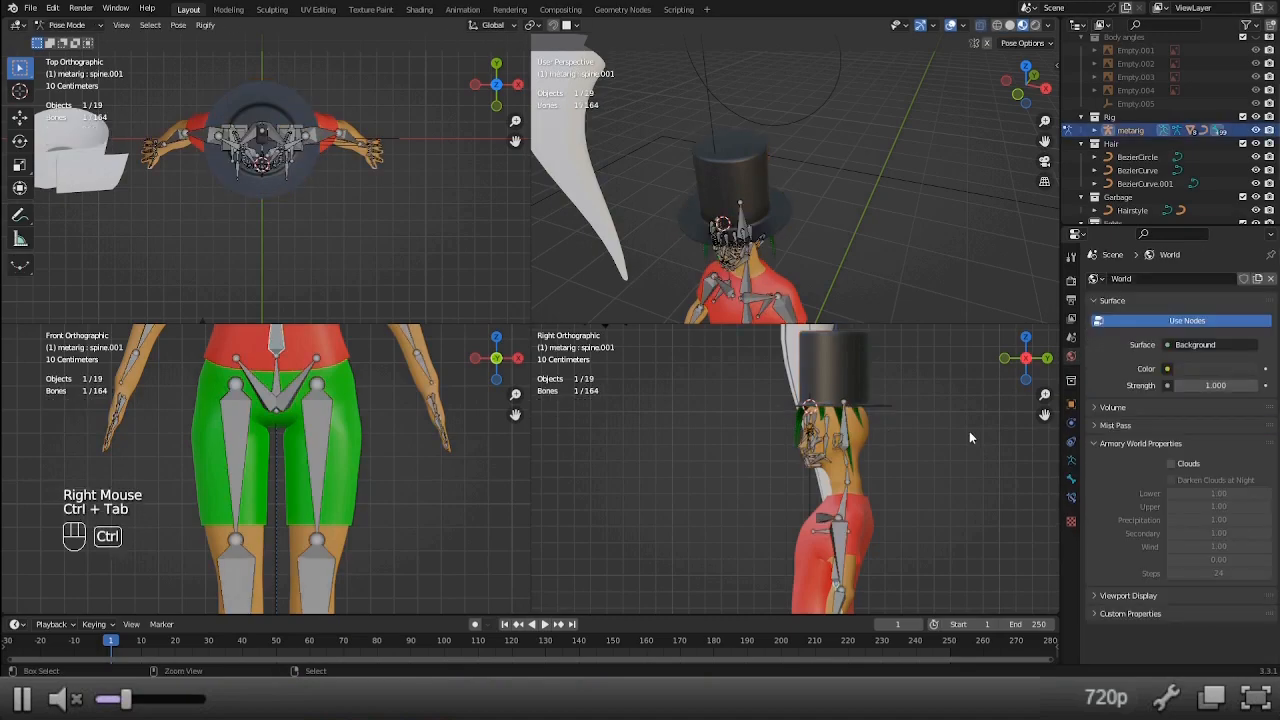
{"action": "right_click", "coordinate": [853, 431]}
{"action": "right_click", "coordinate": [849, 427]}
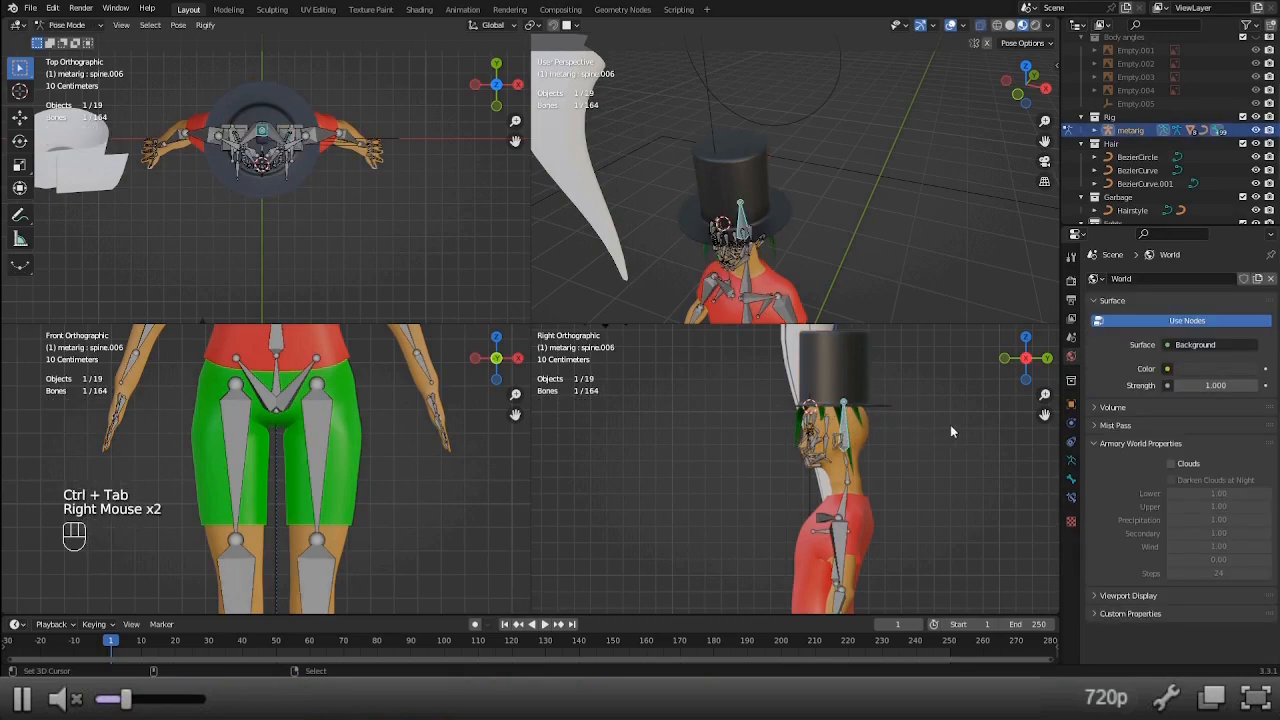
Test-rotate the head bone around the X axis to check whether the hat follows it.
{"action": "key", "text": "r"}
{"action": "key", "text": "x"}
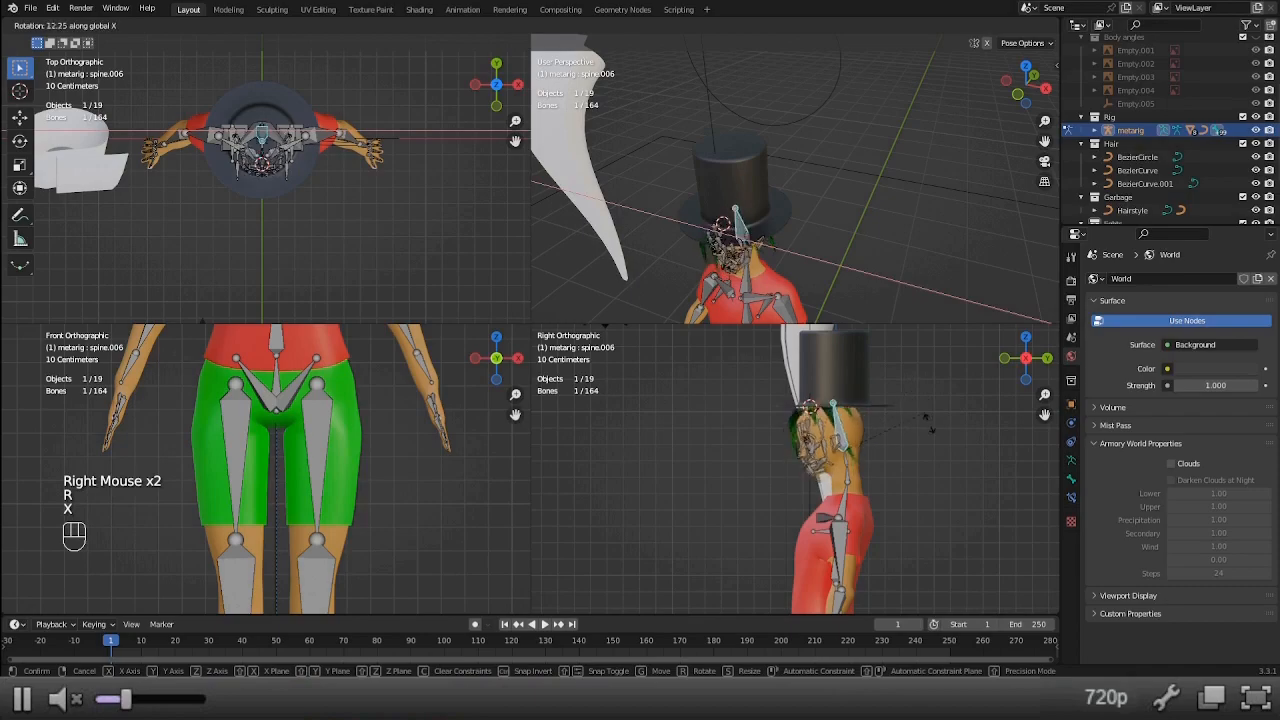
{"action": "right_click", "coordinate": [927, 453]}
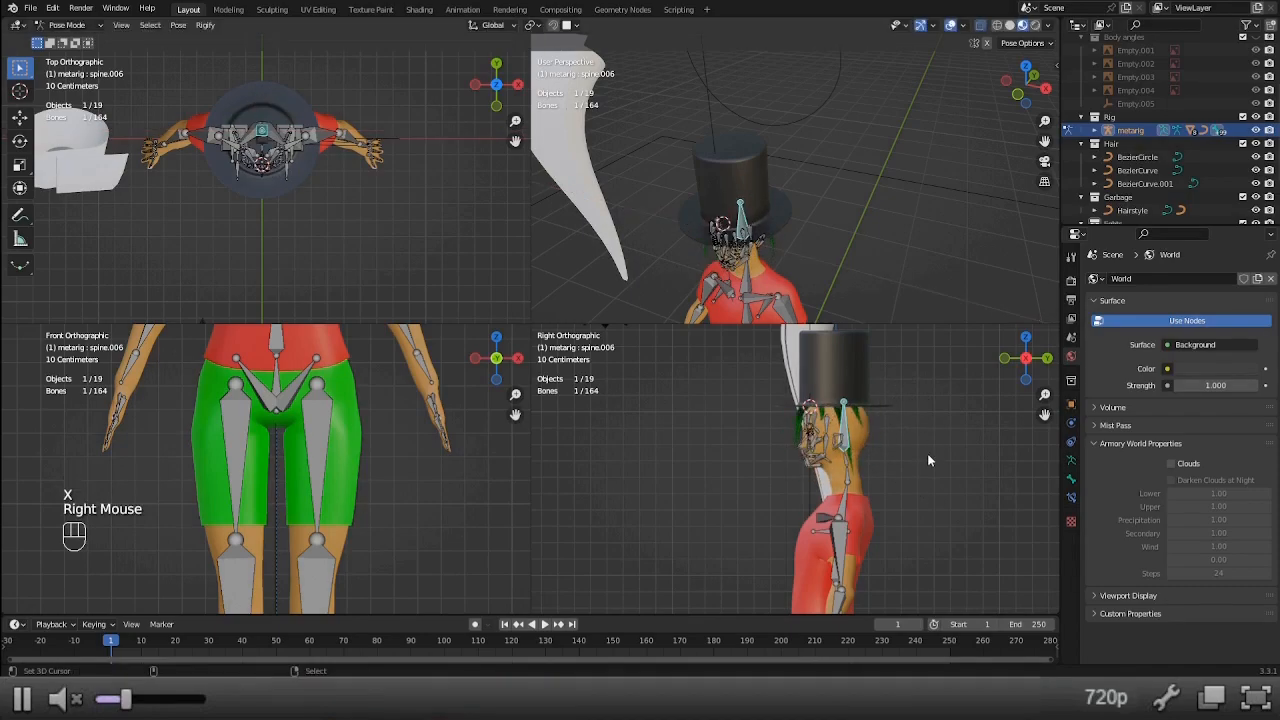
Parent the hat to the metarig's head bone spine.006, selecting the hat first and the rig last.
{"action": "key", "text": "ctrl+Tab"}
{"action": "right_click", "coordinate": [832, 364]}
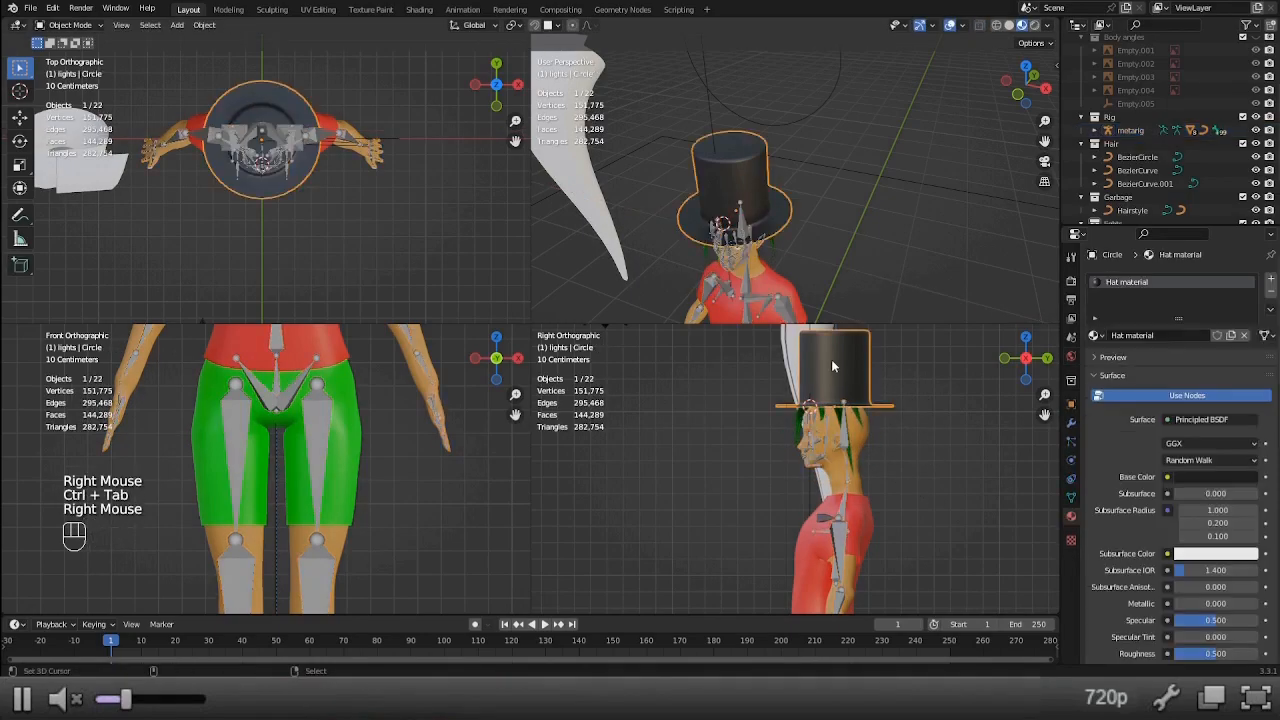
{"action": "right_click", "coordinate": [846, 434], "text": "shift"}
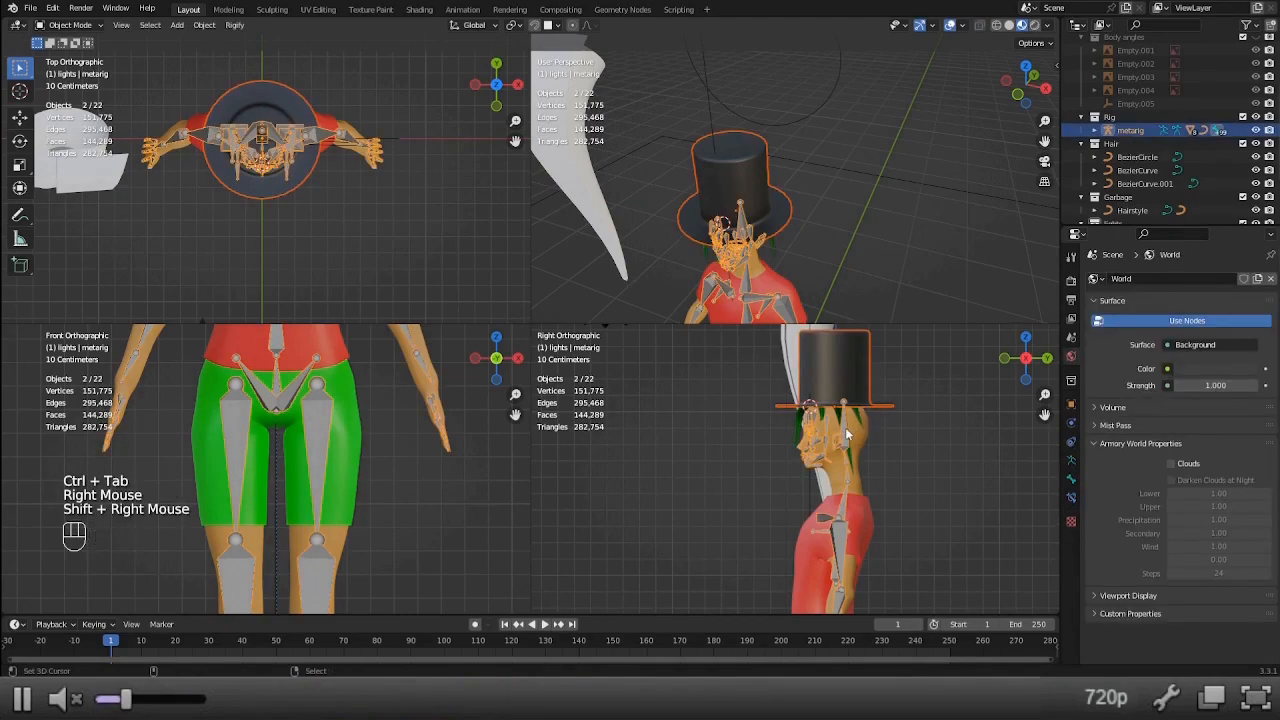
{"action": "key", "text": "ctrl+Tab"}
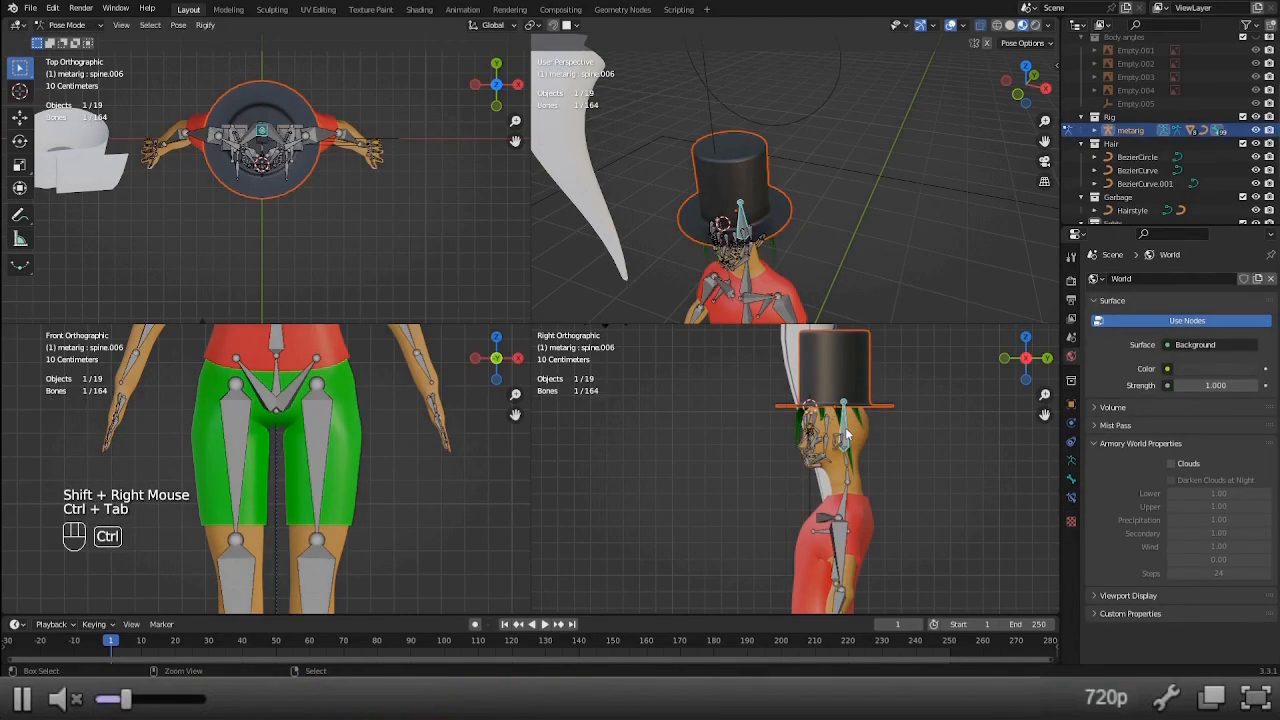
{"action": "key", "text": "ctrl+p"}
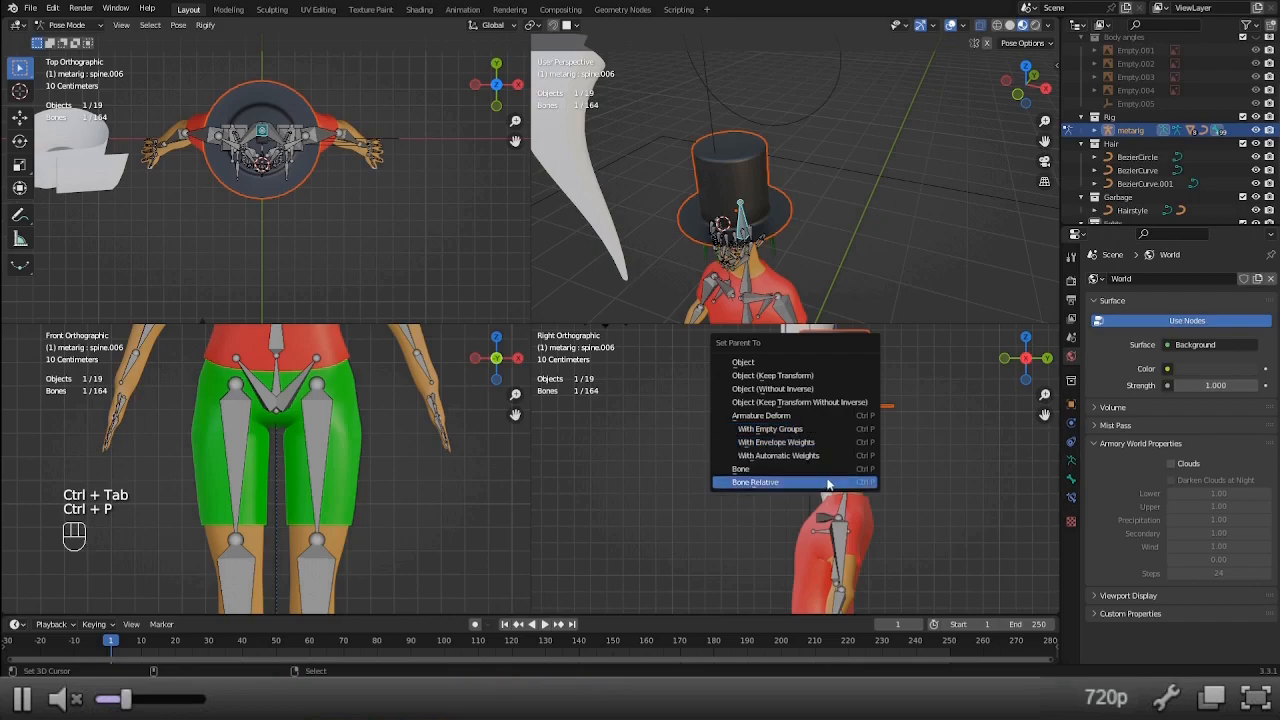
{"action": "left_click", "coordinate": [828, 455]}
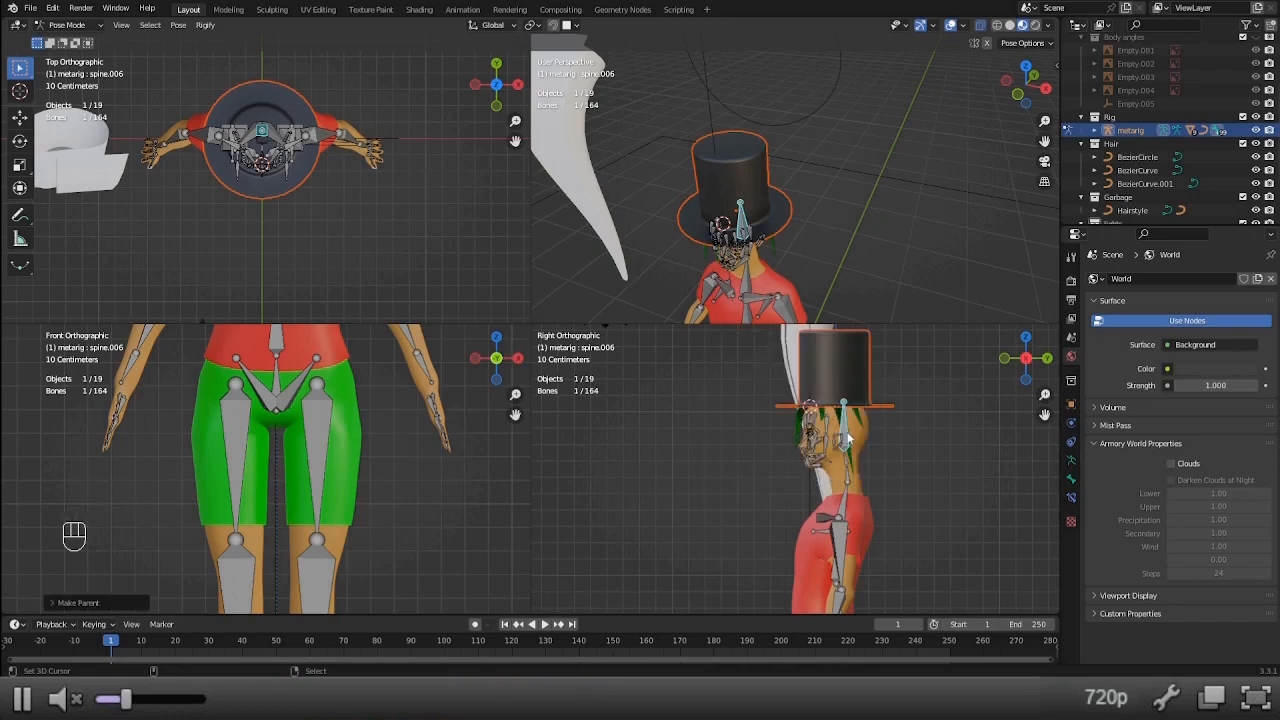
Test-rotate the head bone spine.006 around the X axis in Pose Mode to check that the parented hat follows it.
{"action": "key", "text": "ctrl+Tab"}
{"action": "right_click", "coordinate": [846, 432]}
{"action": "key", "text": "ctrl+Tab"}
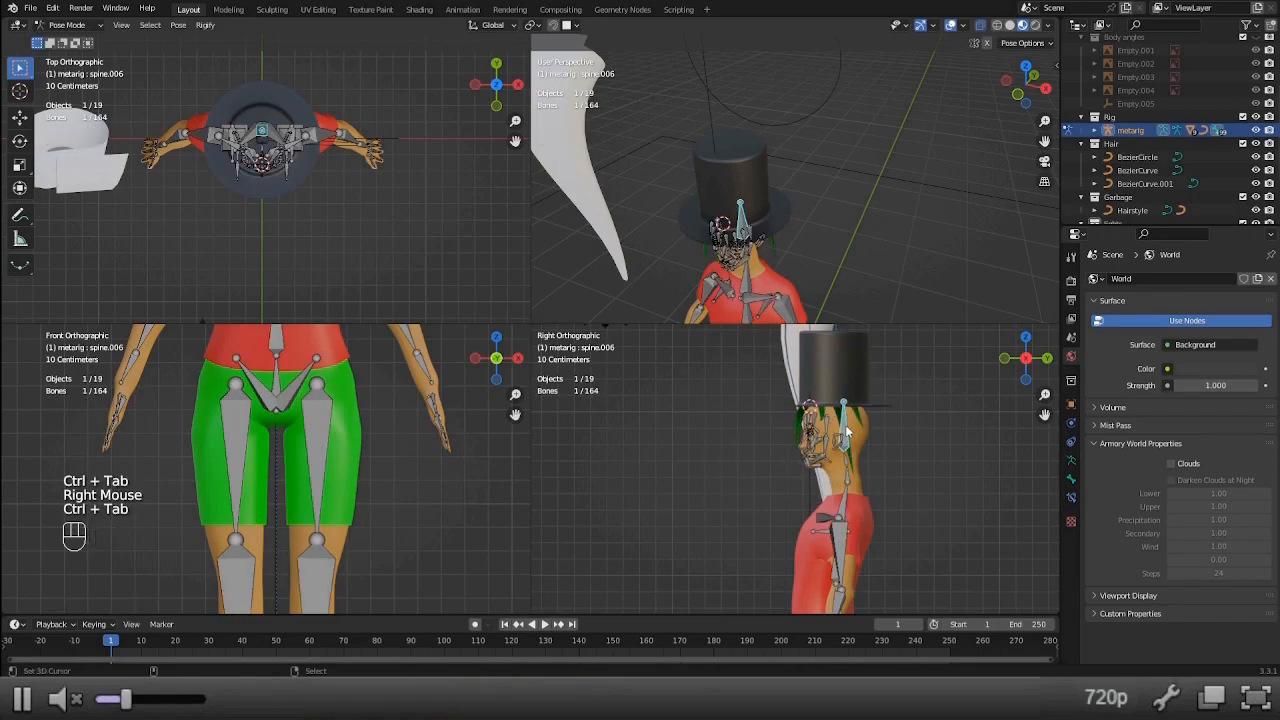
{"action": "key", "text": "r"}
{"action": "key", "text": "x"}
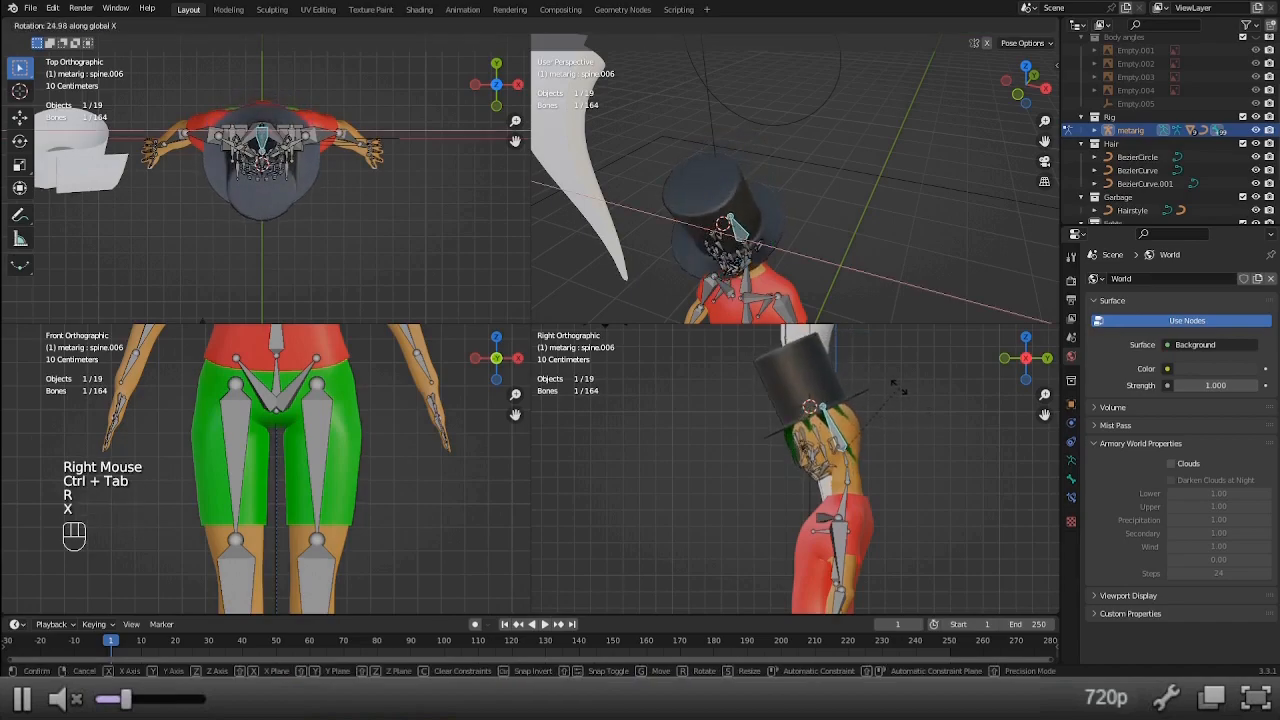
{"action": "right_click", "coordinate": [916, 462]}
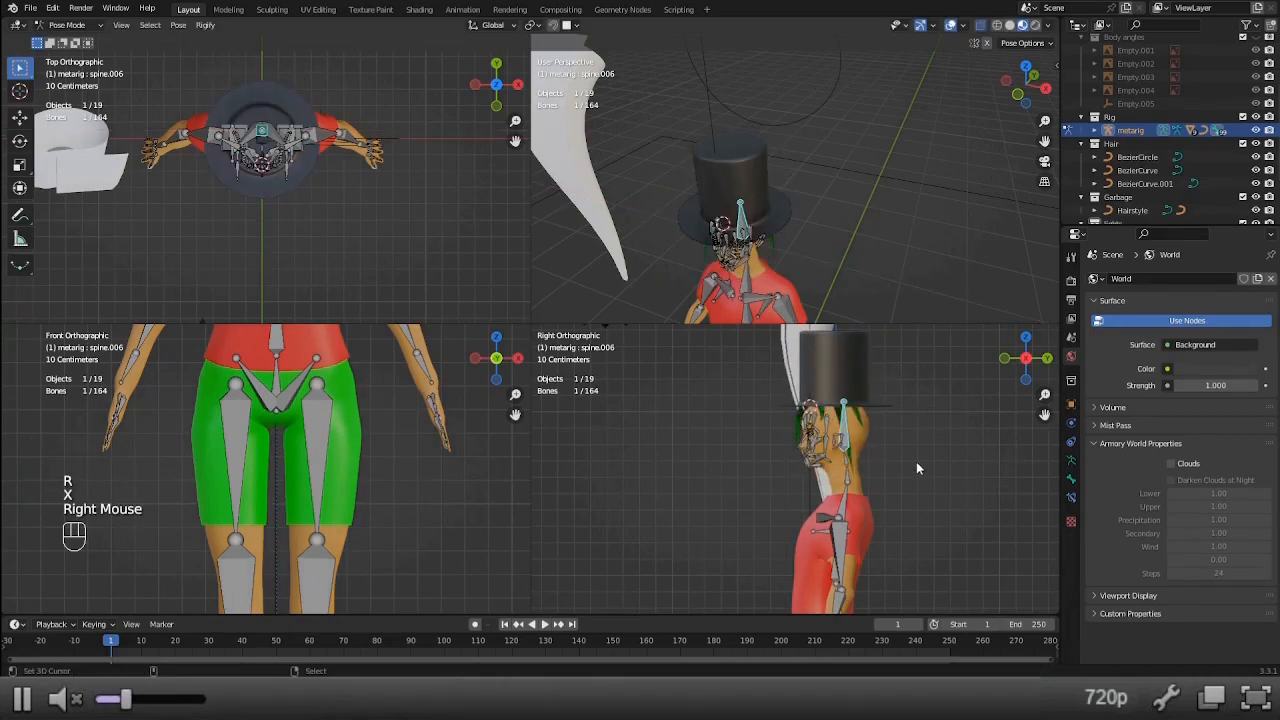
Save the blend file and return the metarig to Object Mode.
{"action": "key", "text": "ctrl+s"}
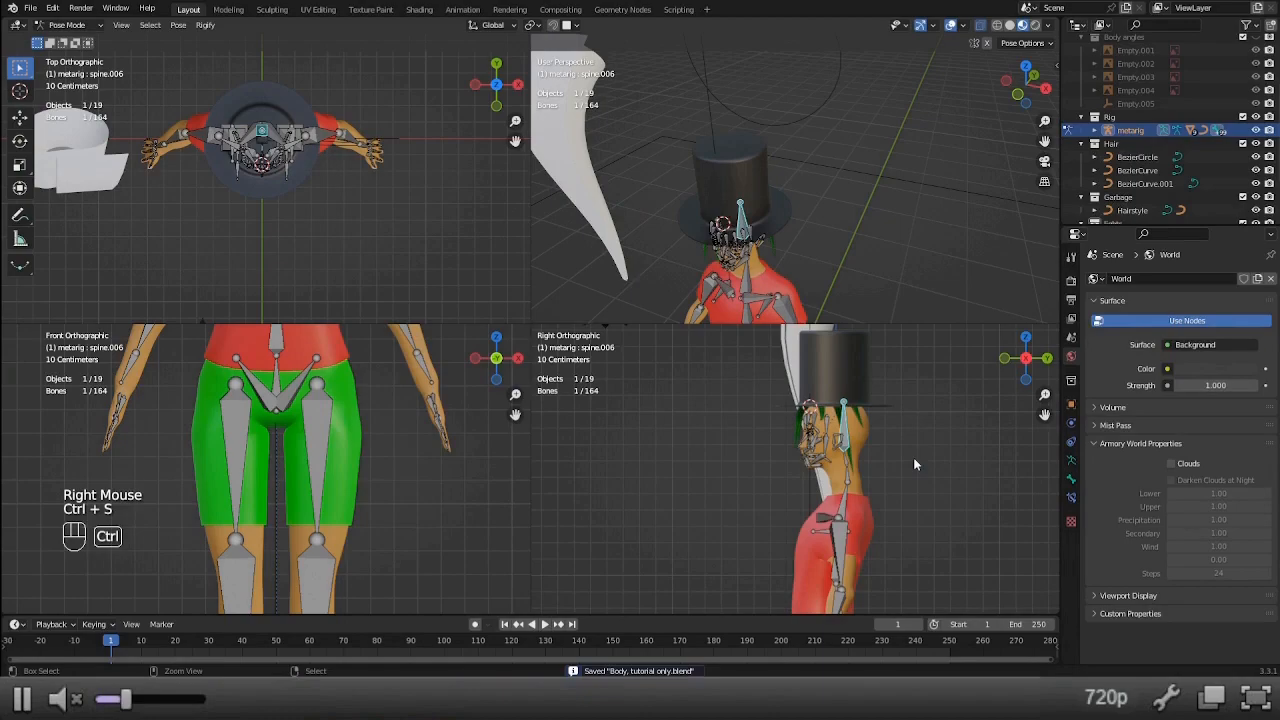
{"action": "right_click", "coordinate": [862, 387]}
{"action": "key", "text": "ctrl+Tab"}
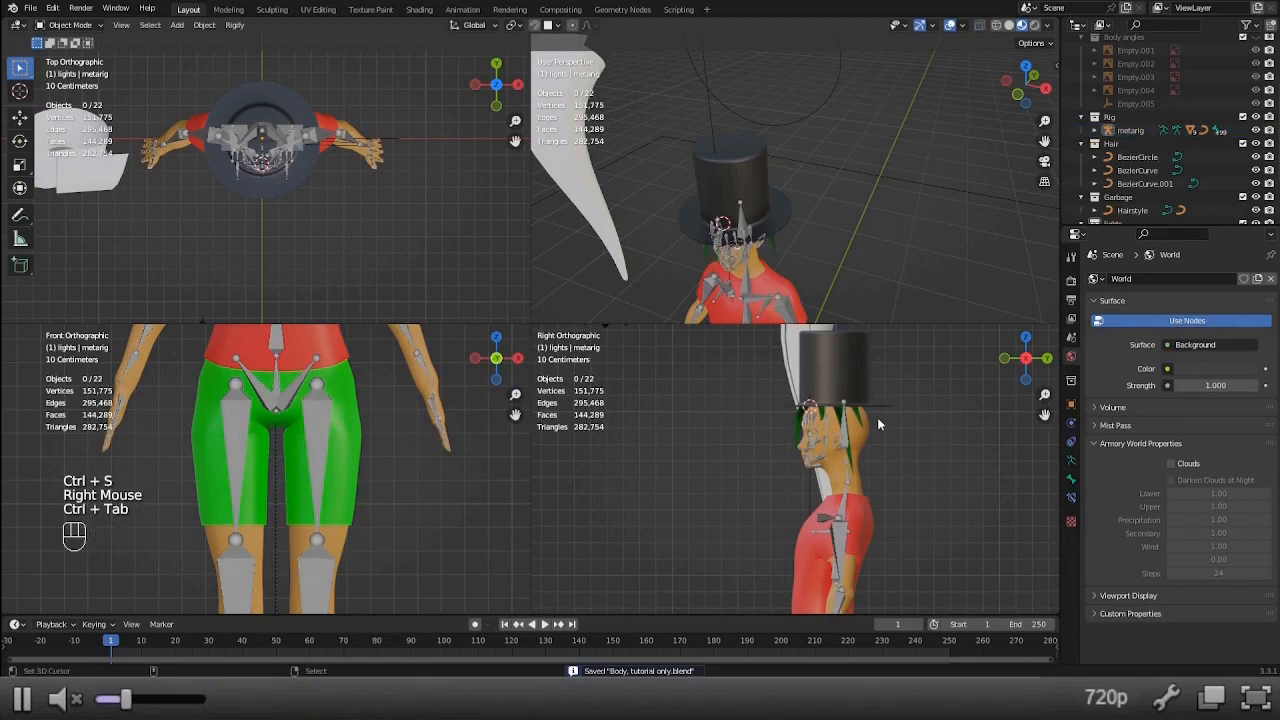
Hide the top hat so that the character's head and hair are uncovered.
{"action": "scroll", "coordinate": [836, 370], "scroll_direction": "down", "scroll_amount": 1}
{"action": "middle_click", "coordinate": [812, 387]}
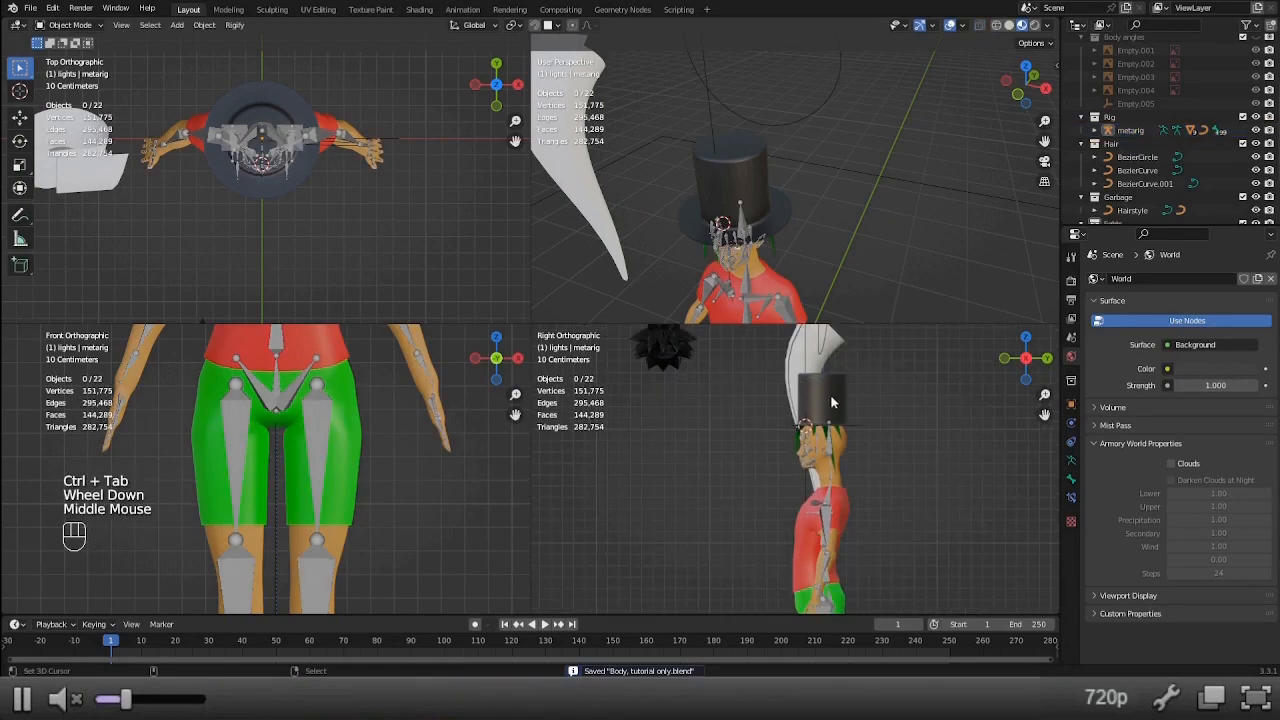
{"action": "middle_click_drag", "start_coordinate": [745, 235], "coordinate": [789, 187]}
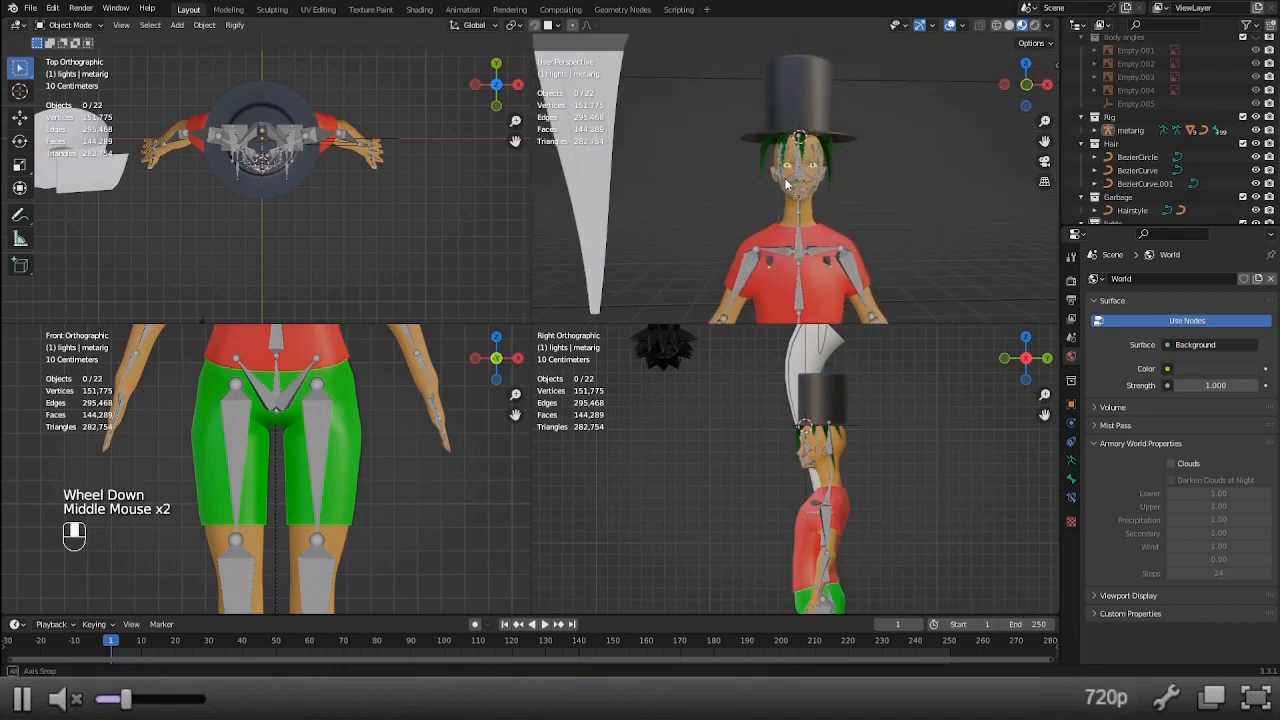
{"action": "right_click", "coordinate": [806, 100]}
{"action": "key", "text": "h"}
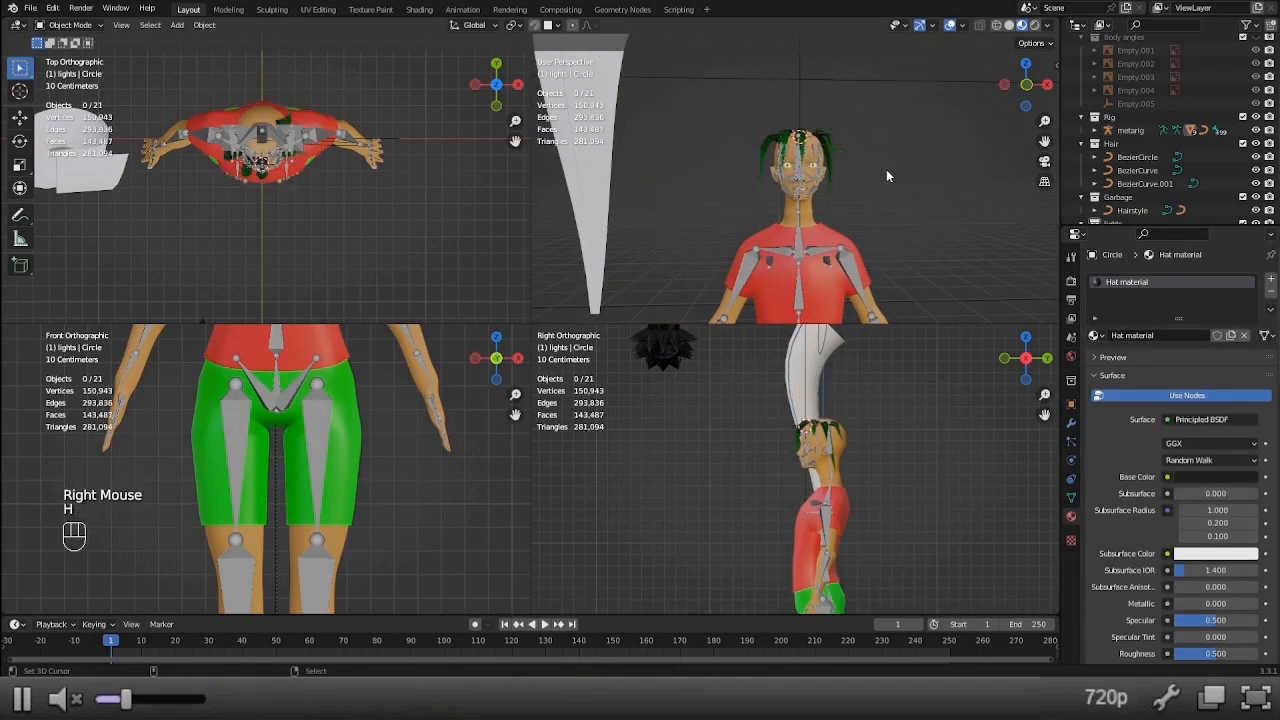
{"action": "scroll", "coordinate": [895, 212], "scroll_direction": "down", "scroll_amount": 2}
{"action": "middle_click_drag", "start_coordinate": [897, 222], "coordinate": [868, 264]}
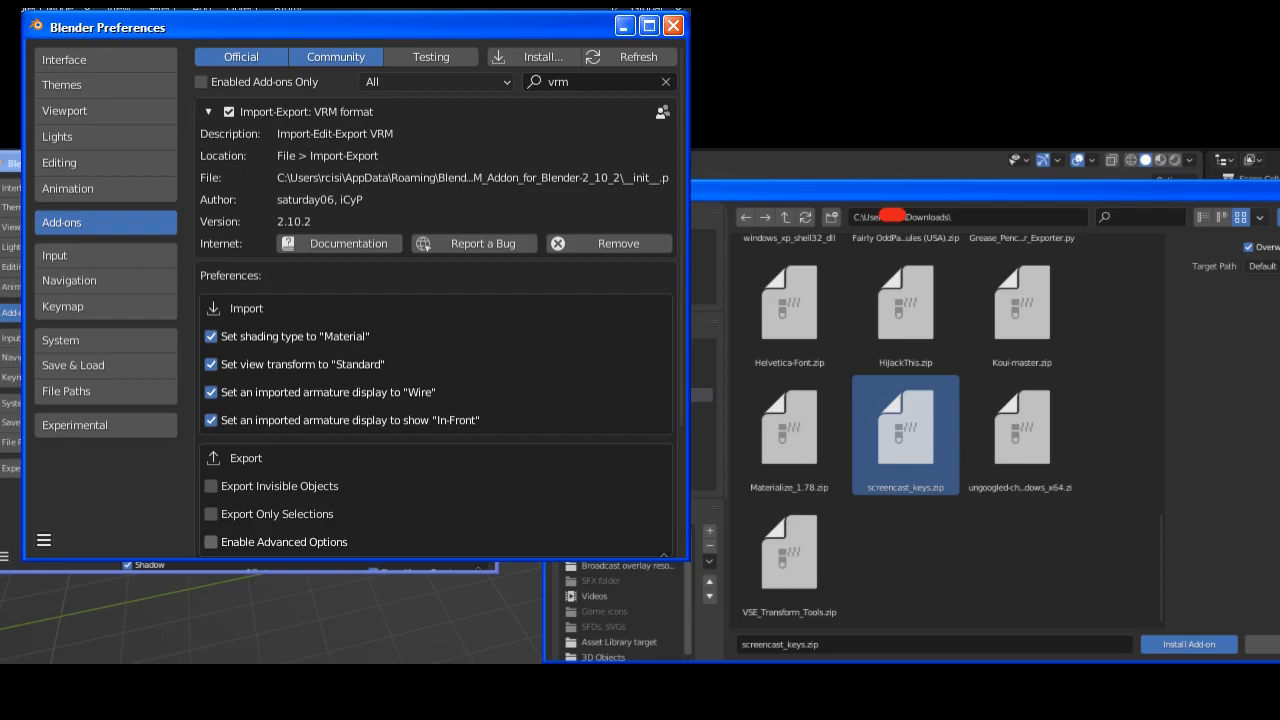
Open the save options of the Blender Preferences window, with the VRM format add-on enabled.
{"action": "left_click", "coordinate": [44, 540]}
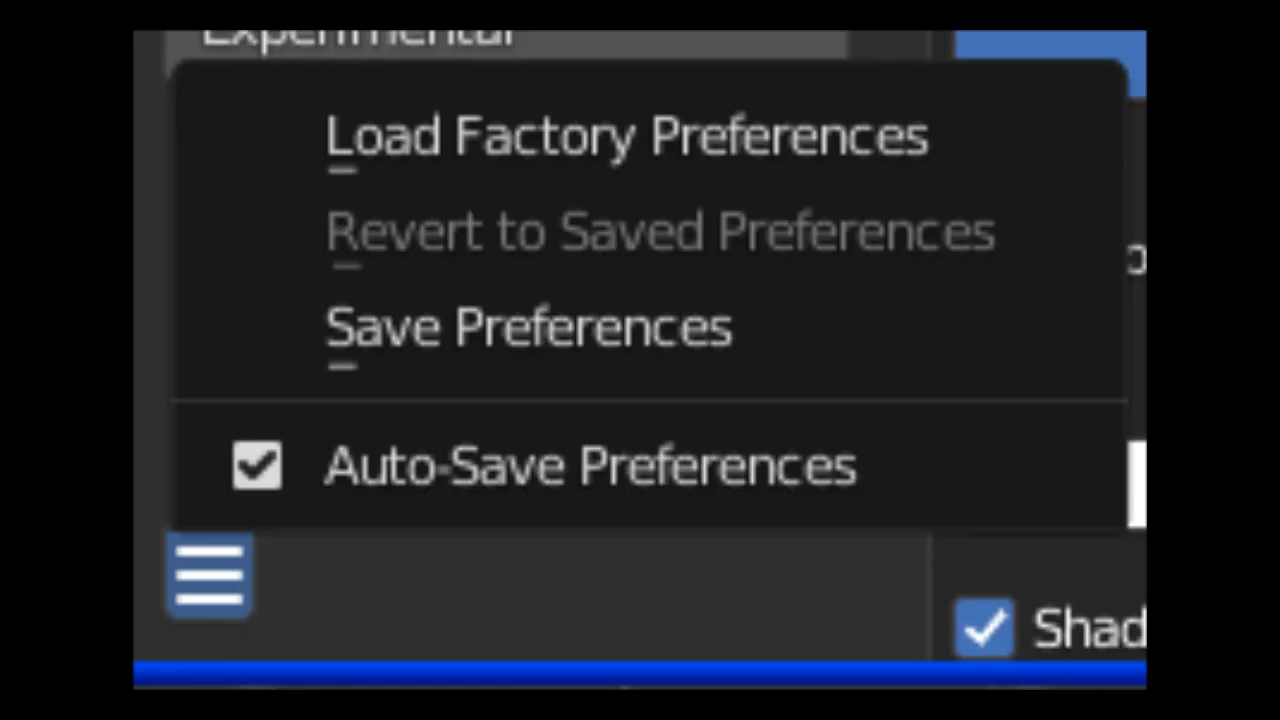